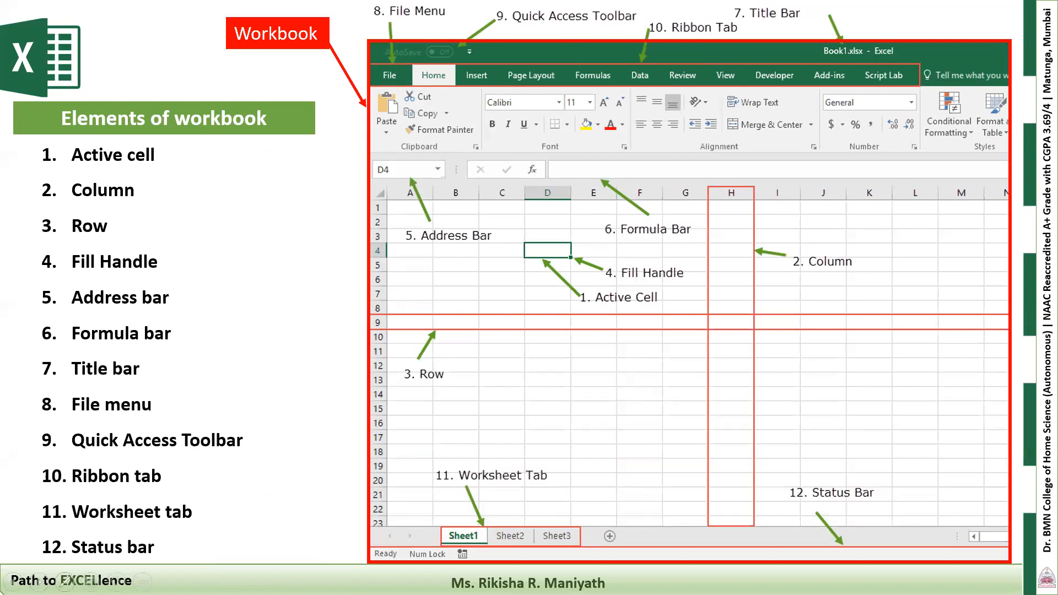
- Turn on the laser pointer for the running slide show
left_click(65, 580)
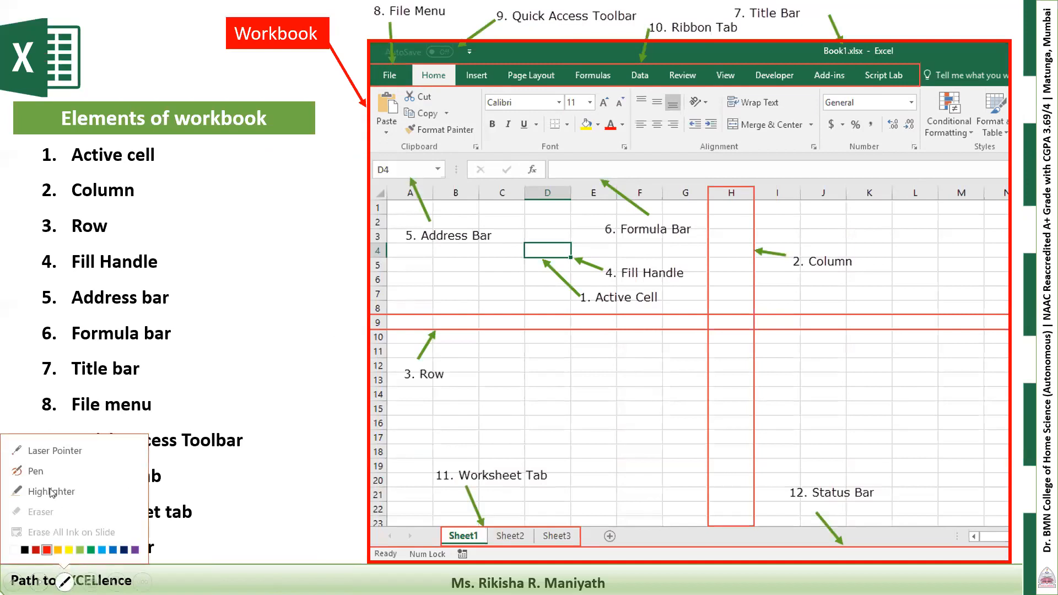
left_click(50, 451)
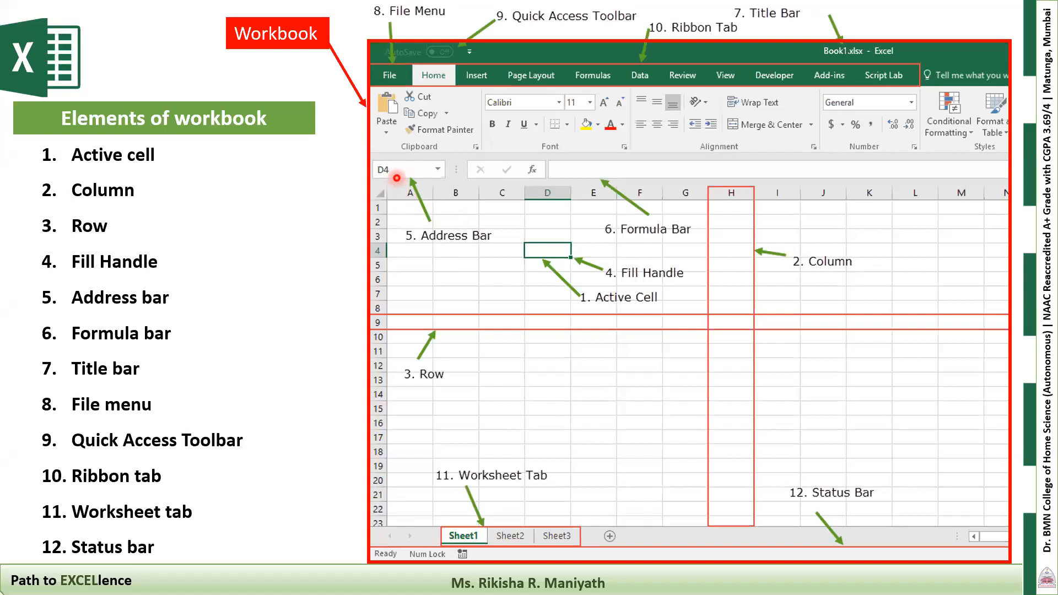
- Switch from the slide show to the "Excel for practice" workbook in Excel
key("alt+Tab")
key("alt+Tab")
key("alt+Tab")
key("alt+Tab")
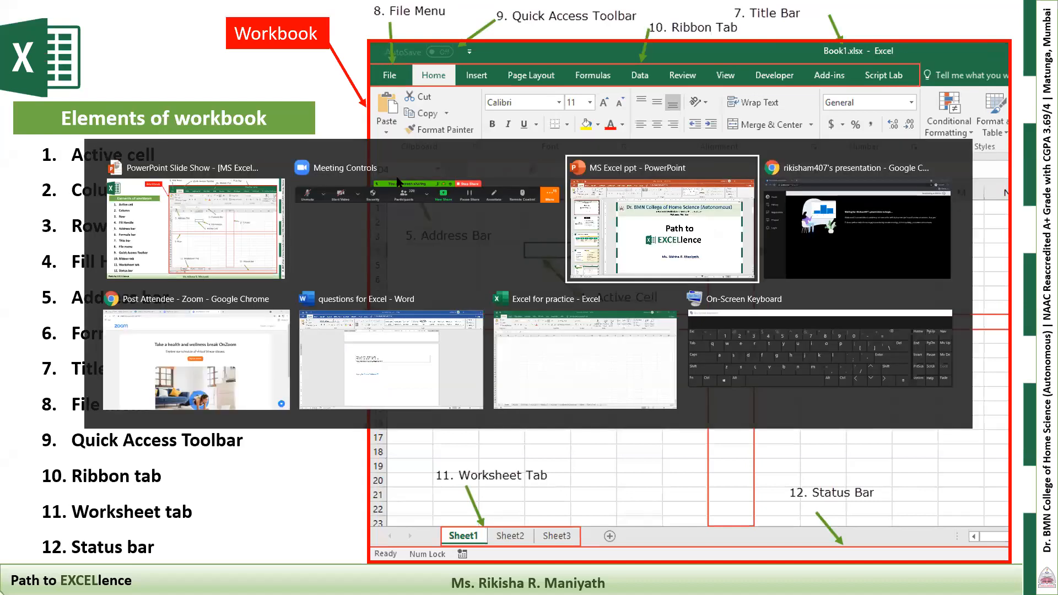
key("alt+Tab")
key("alt+Tab")
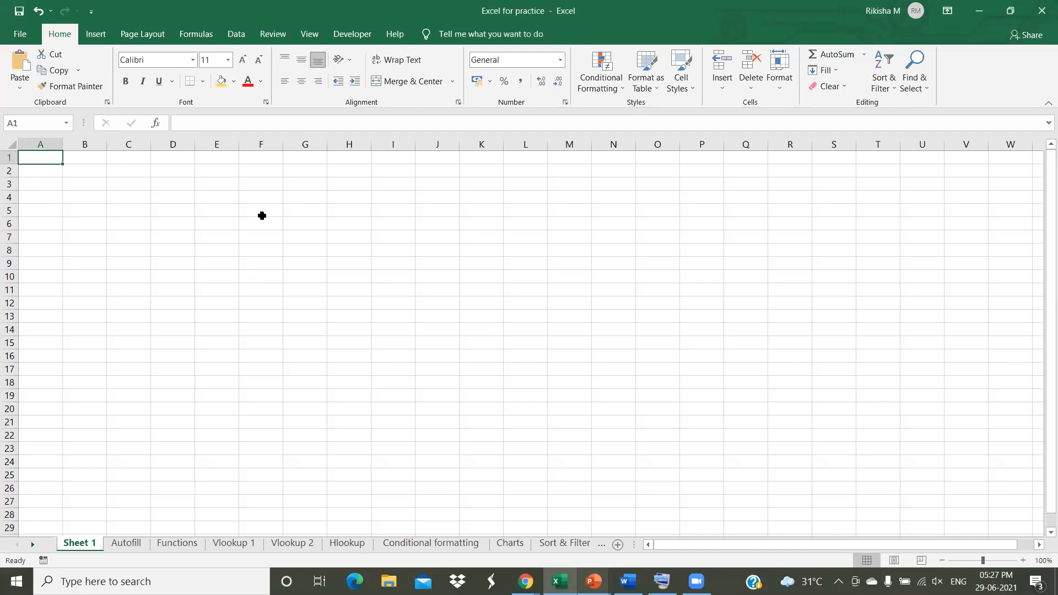
- Zoom Sheet 1 to 143% and make cell D3, then cell L9, the active cell
mouse_move(983, 560)
left_mouse_down()
mouse_move(992, 561)
mouse_move(982, 560)
left_mouse_up()
left_click_drag(982, 560, 987, 561)
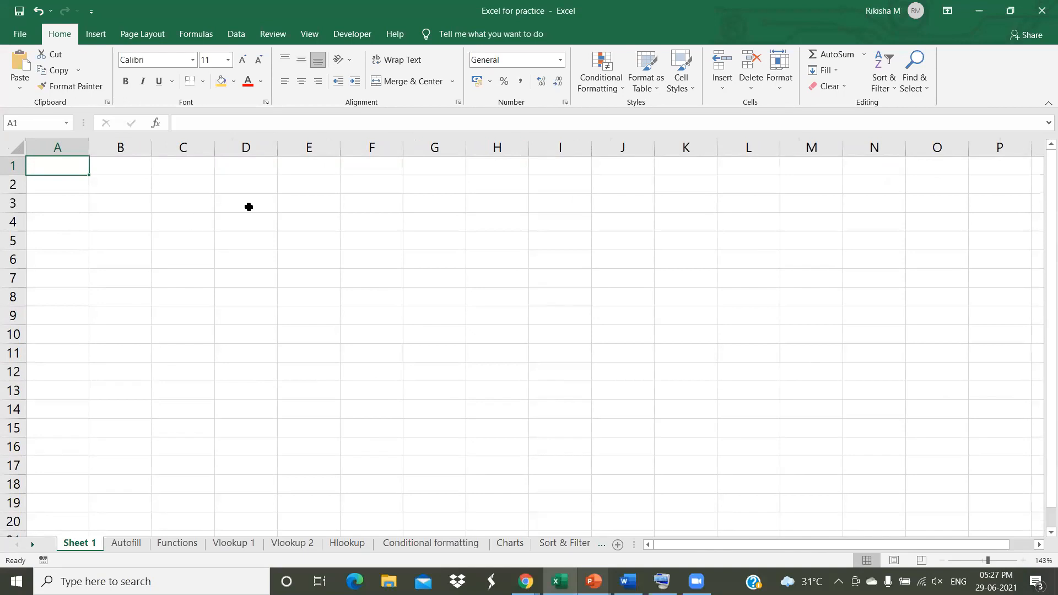
left_click(248, 206)
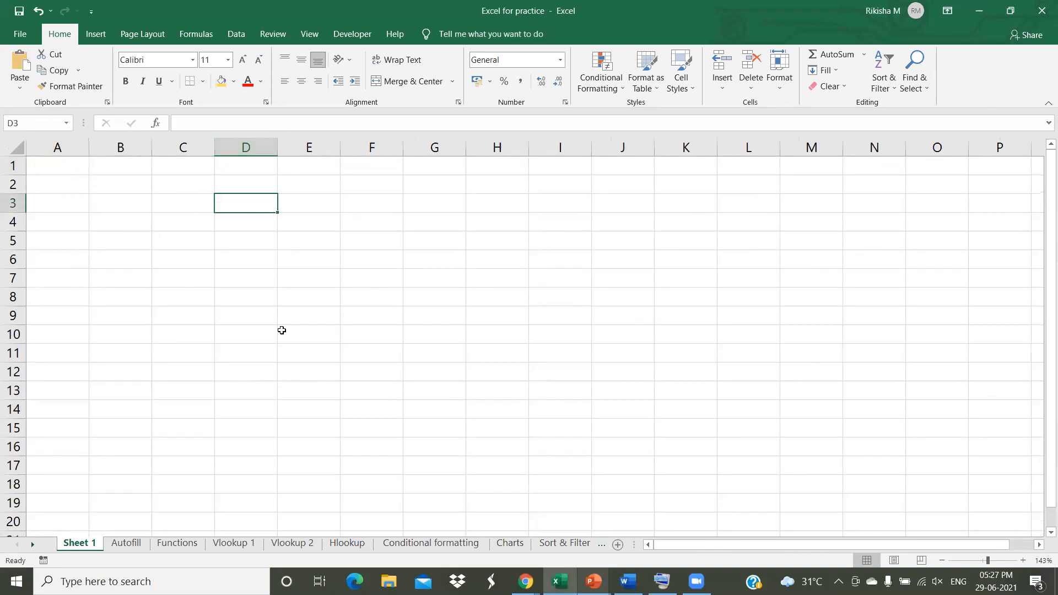
left_click(741, 317)
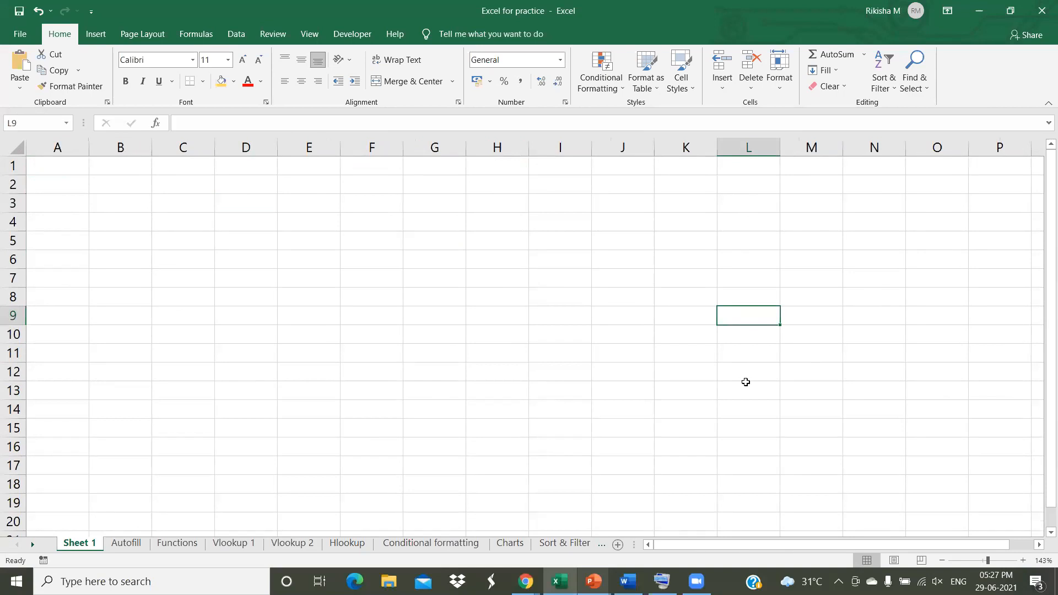
- Return to the PowerPoint slide show and advance to the "Essential functions" and "Quick Access Tools" slide
key("alt+Tab")
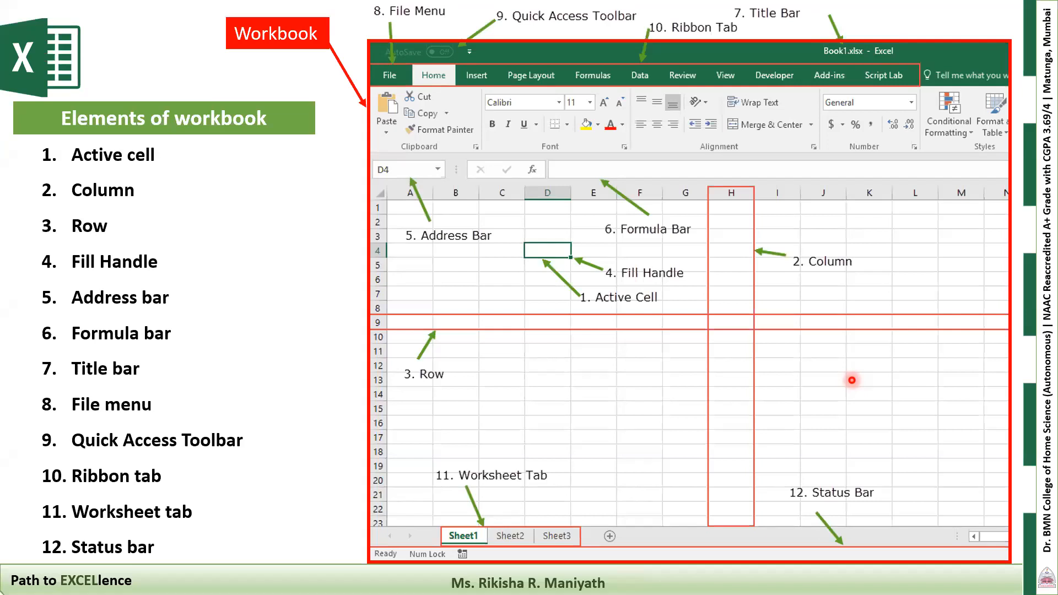
left_click(305, 328)
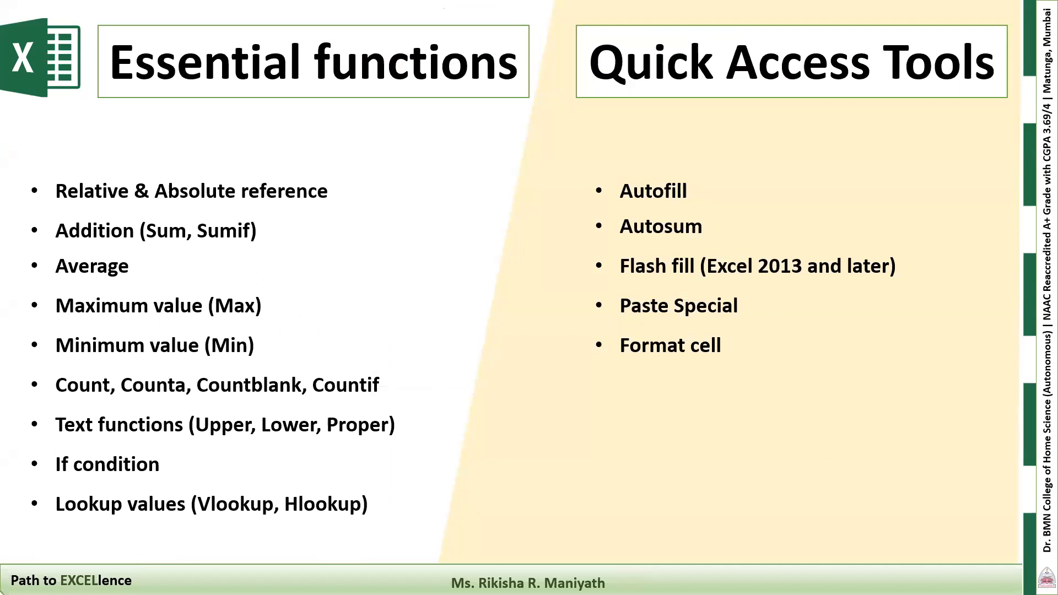
- Switch back to the "Excel for practice" workbook and select cell A1 on Sheet 1
key("alt+Tab")
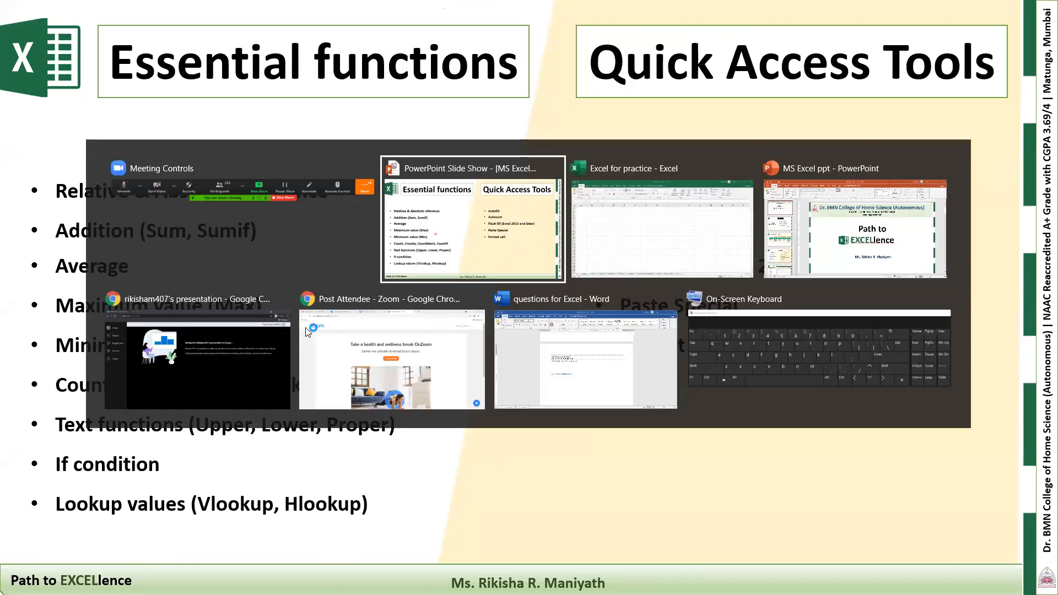
key("alt+Tab")
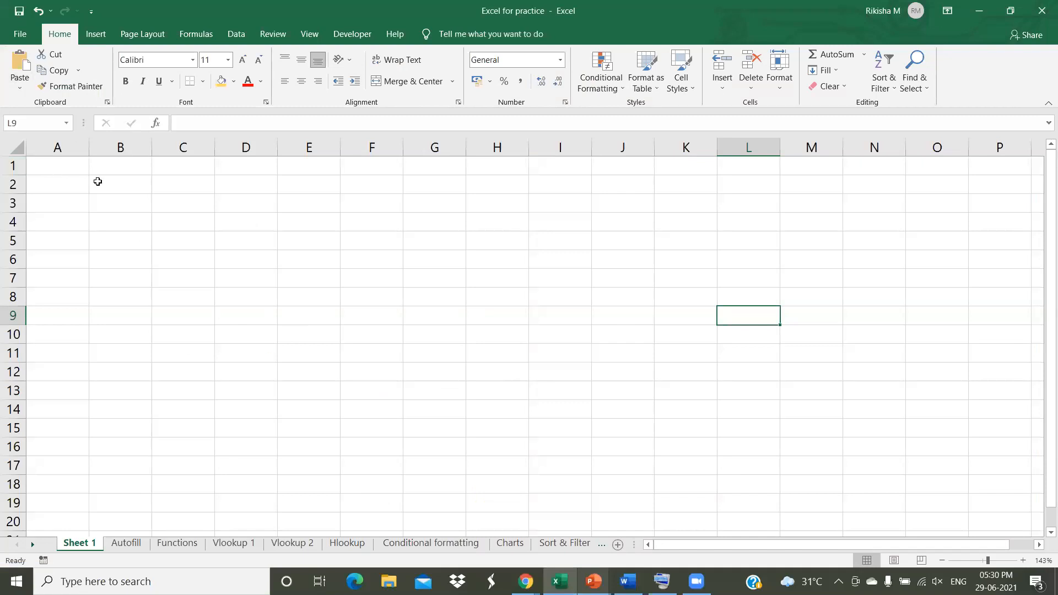
left_click(76, 166)
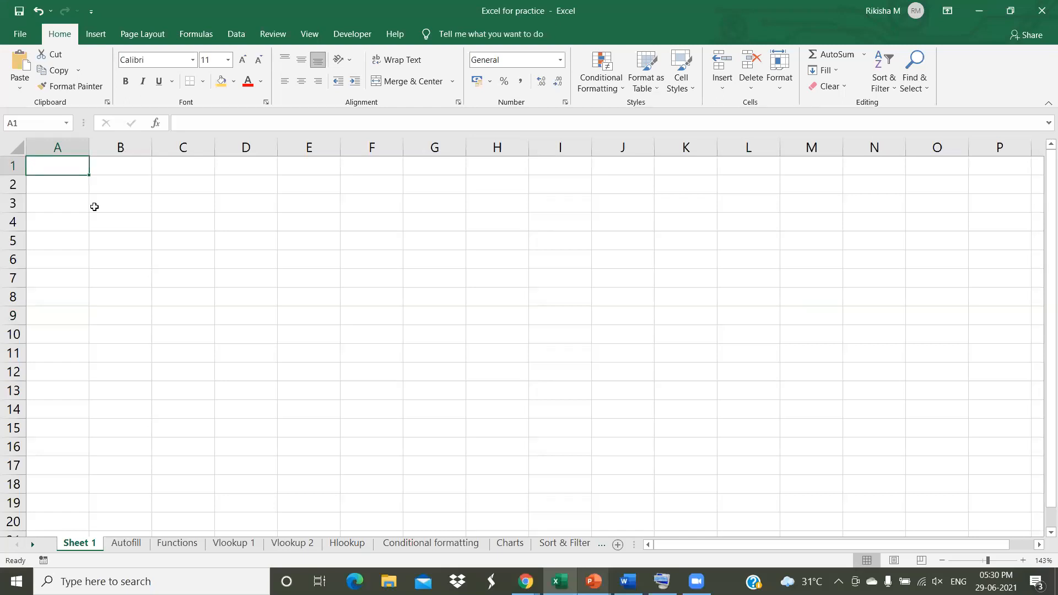
key("ctrl+n")
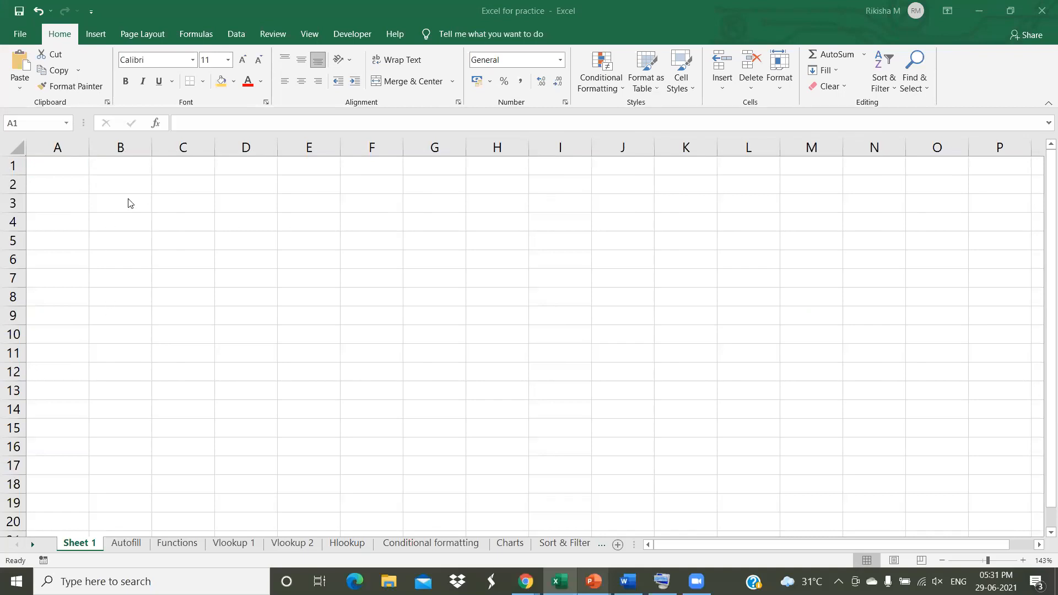
left_click(82, 234)
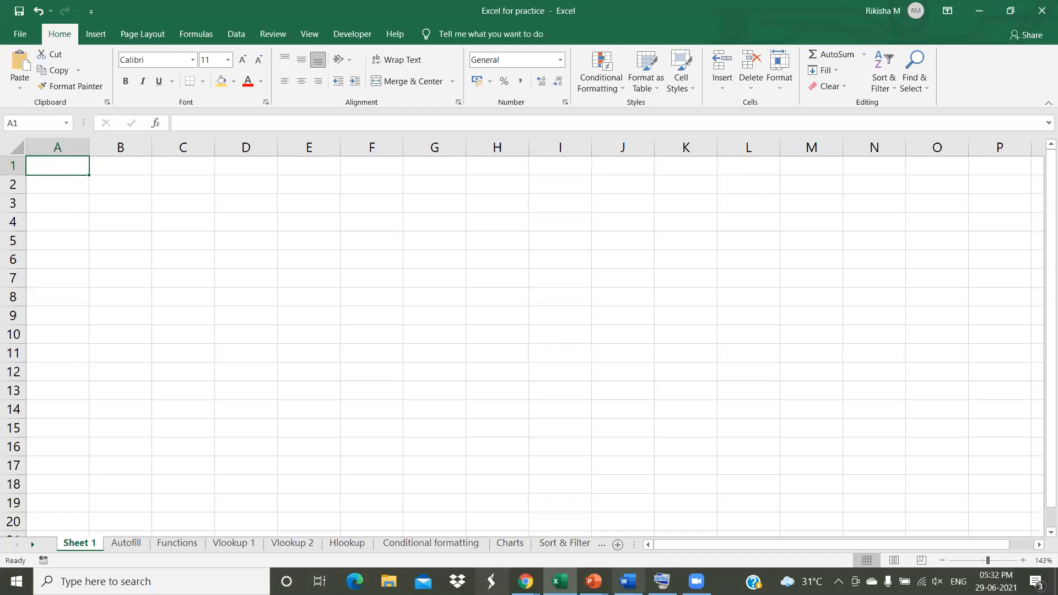
- Bring up the On-Screen Keyboard and jump from cell A1 to the last column of row 1, cell XFD1
left_click(662, 581)
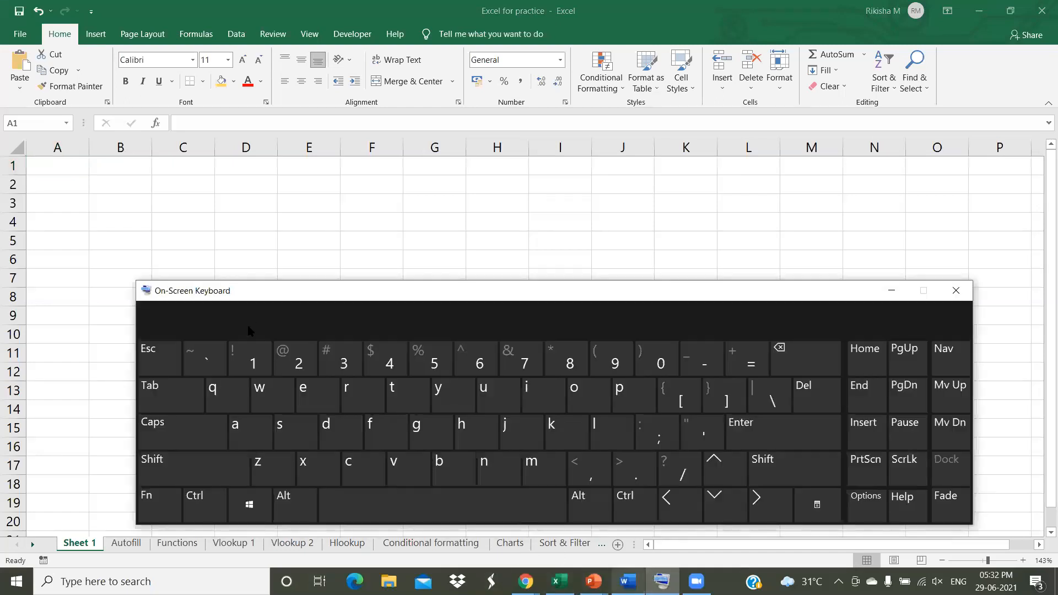
left_click(54, 169)
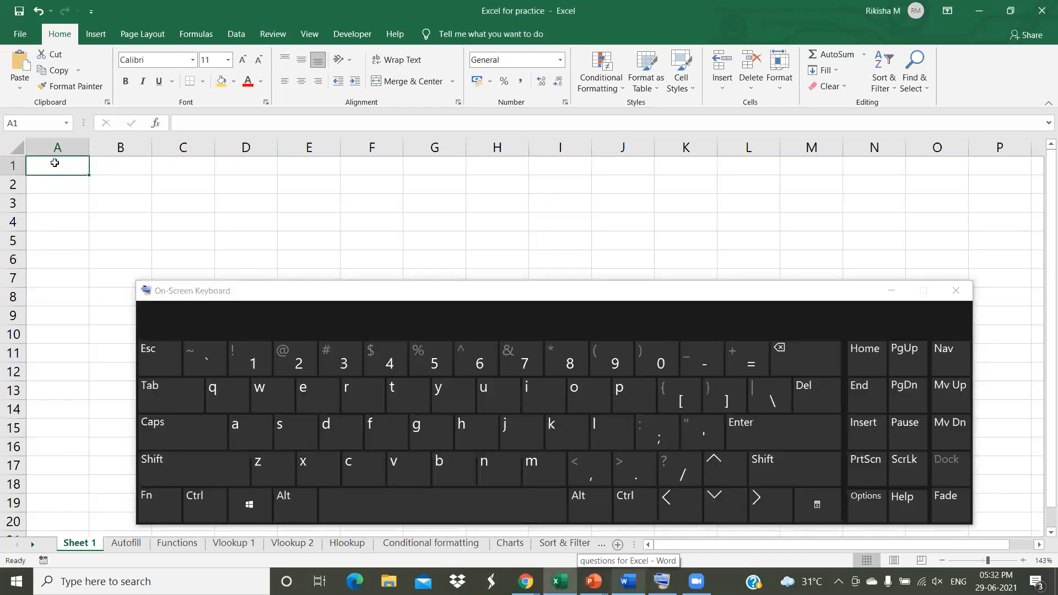
left_click(207, 506)
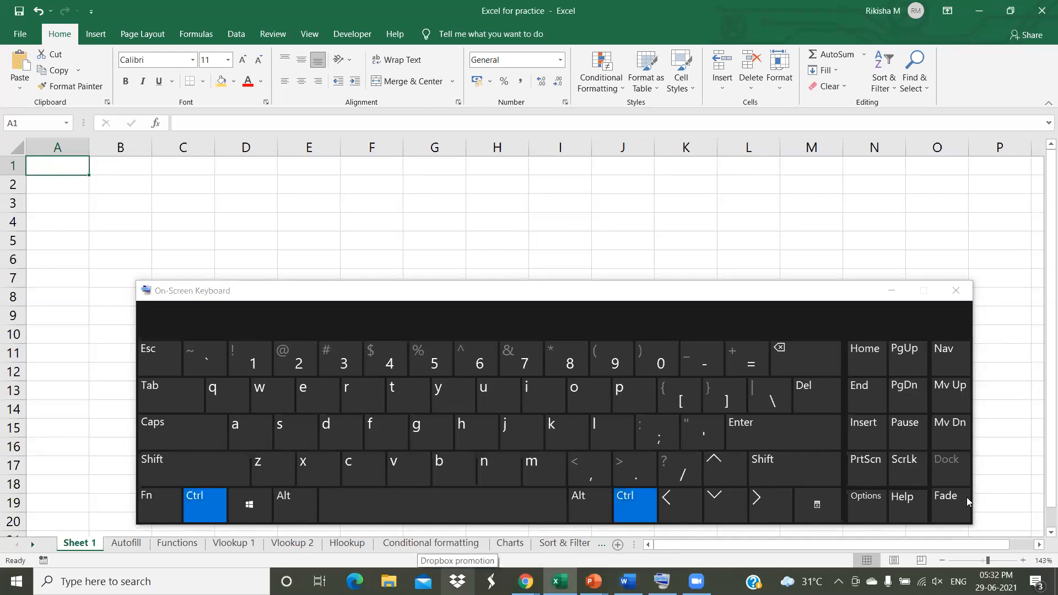
left_click(767, 505)
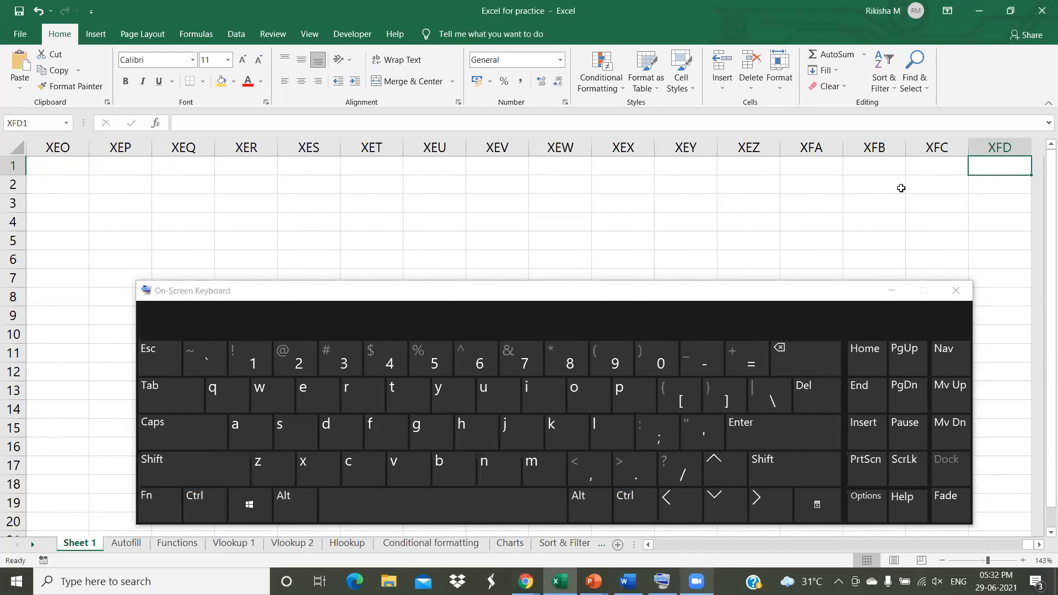
- Select cell XEO10 and jump along row 10 back to the first column, cell A10
left_click(53, 338)
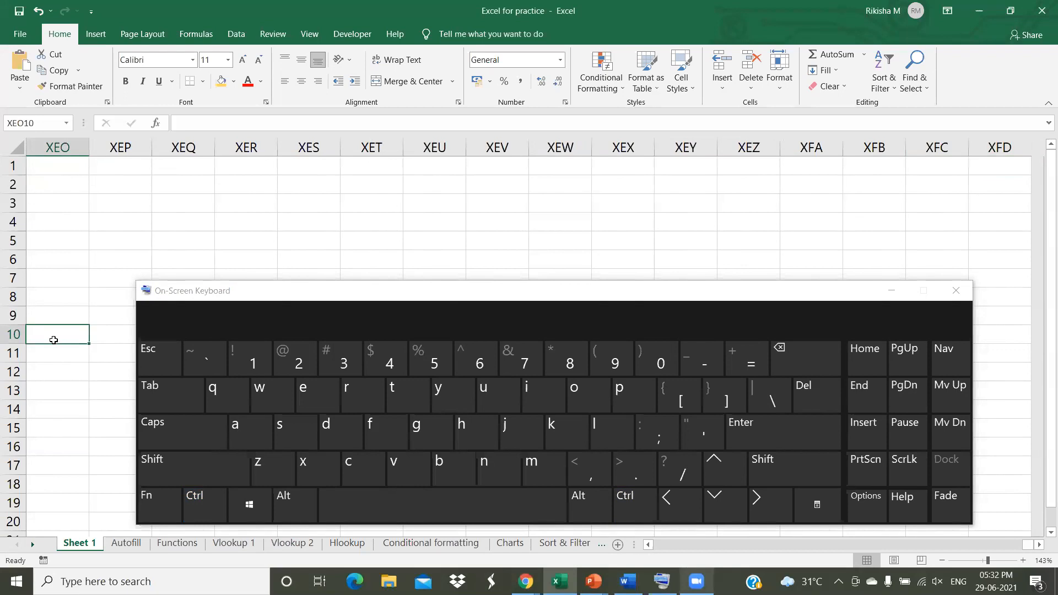
left_click(202, 502)
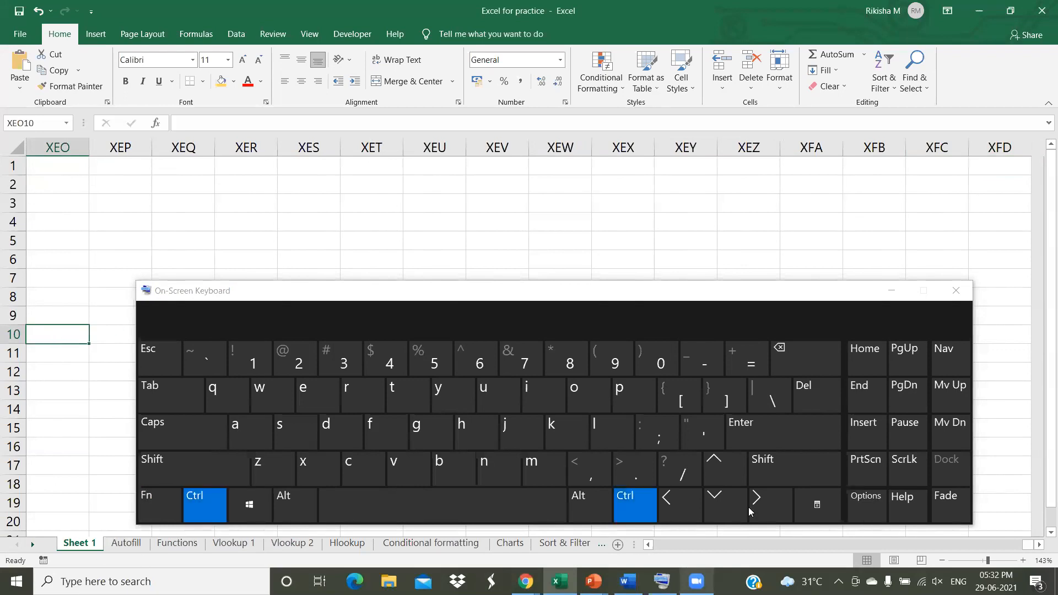
left_click(679, 508)
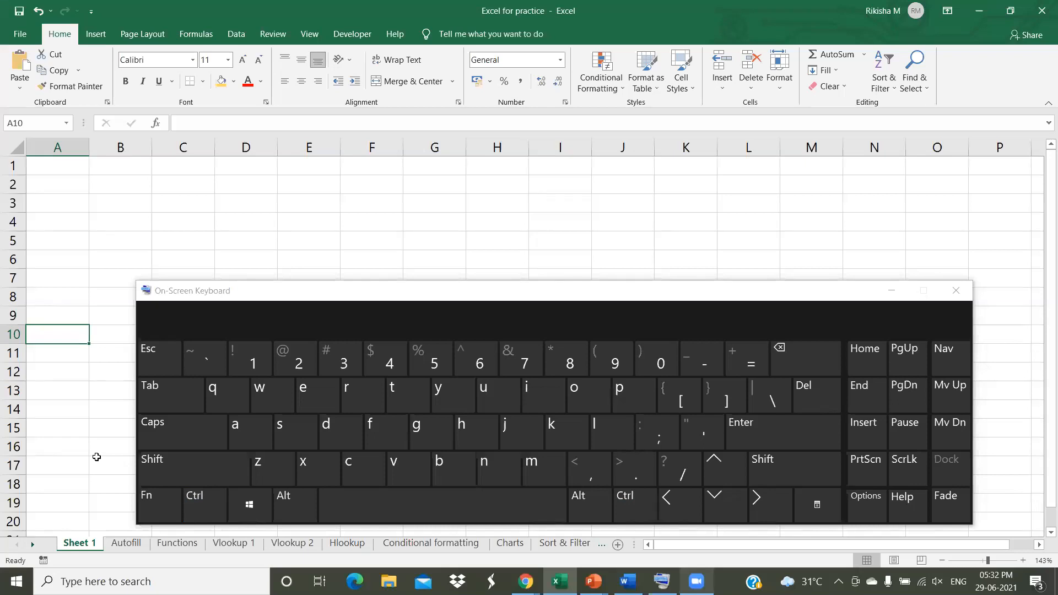
- Jump up column A to cell A1, then down to the sheet's last row, cell A1048576
left_click(204, 504)
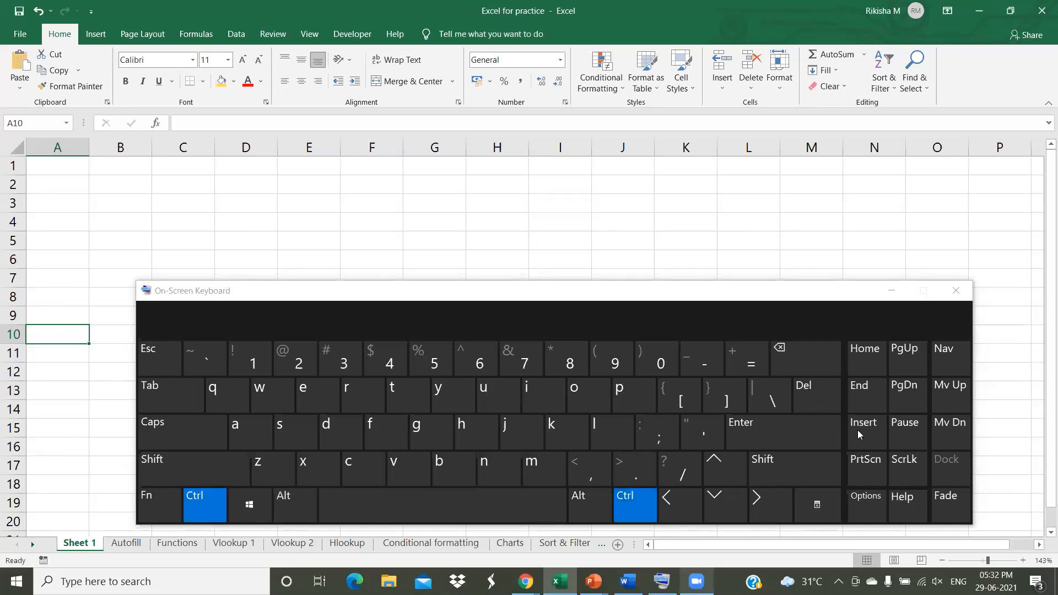
left_click(725, 479)
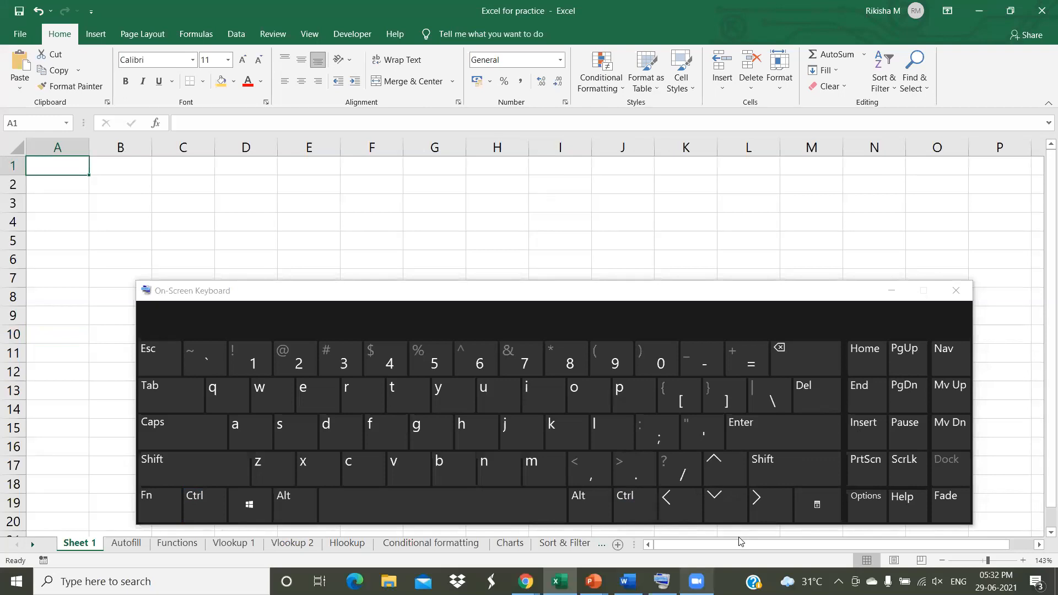
left_click(205, 505)
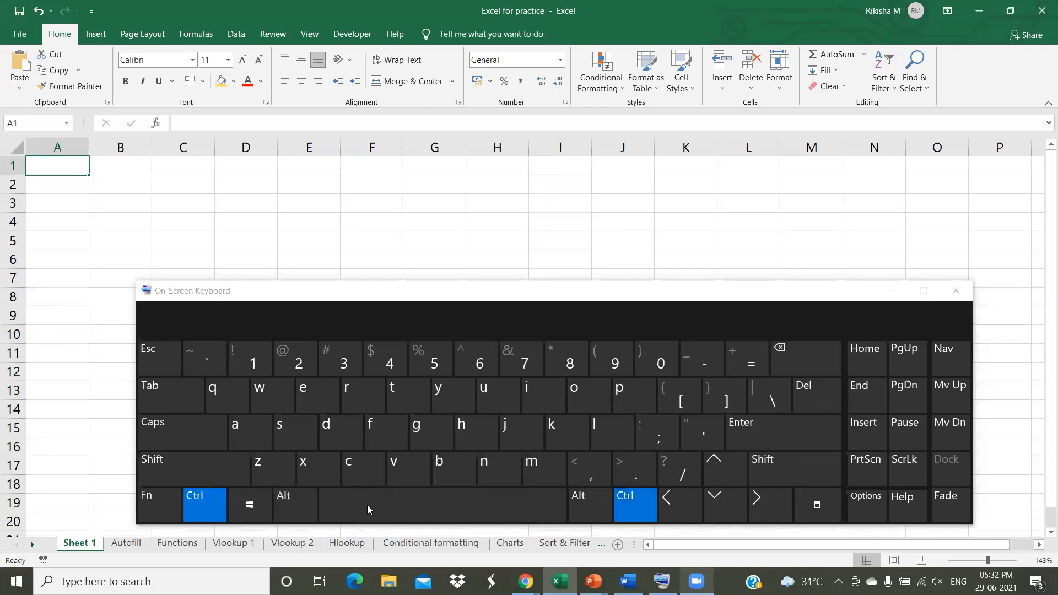
left_click(718, 500)
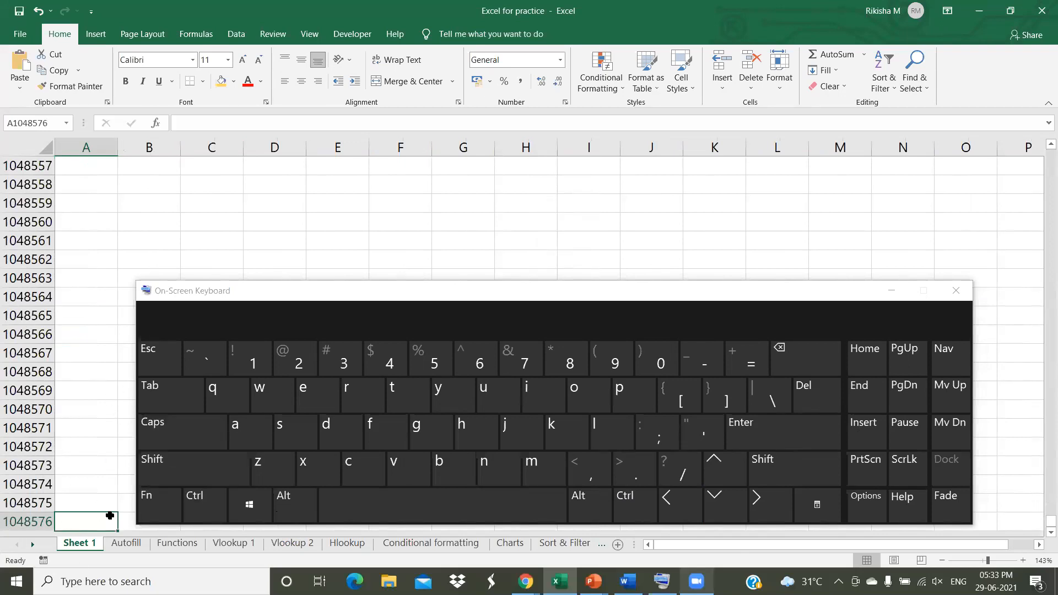
- Select all cells of Sheet 1 with the whole-sheet selection key combination
left_click(198, 515)
left_click(160, 469)
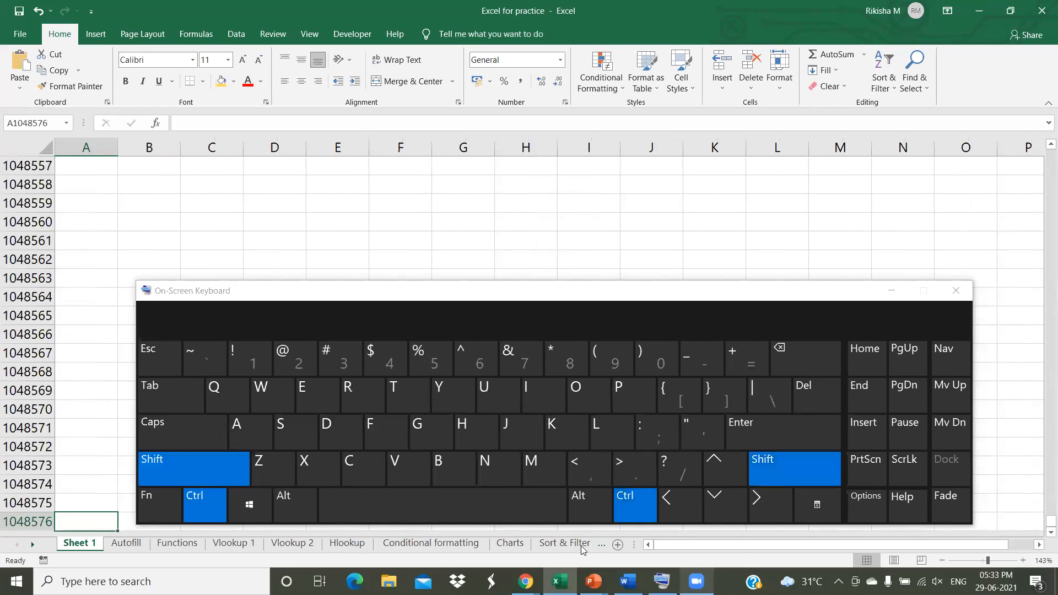
left_click(462, 513)
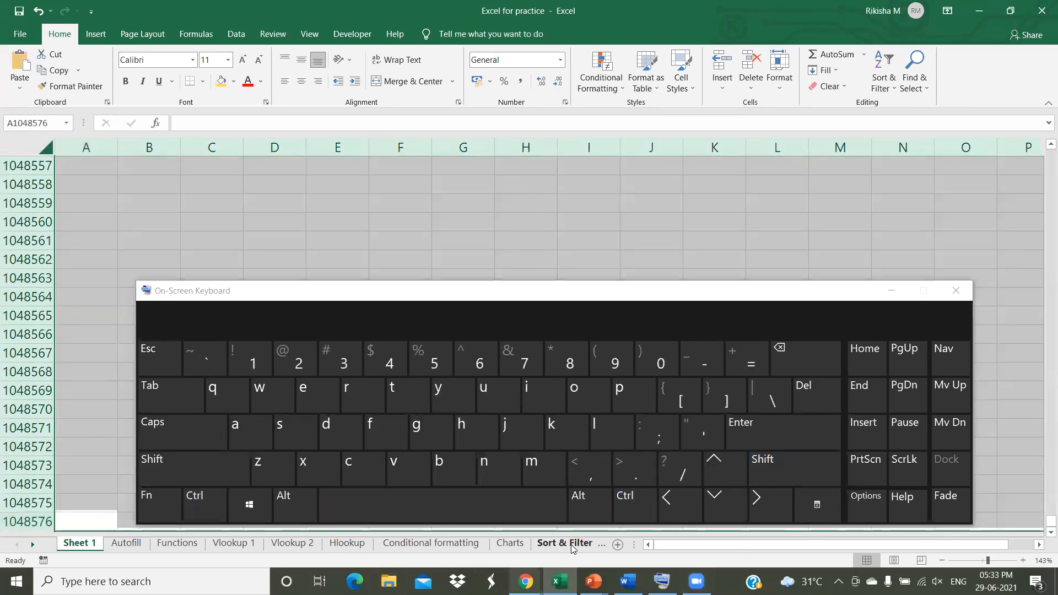
key("ctrl+shift")
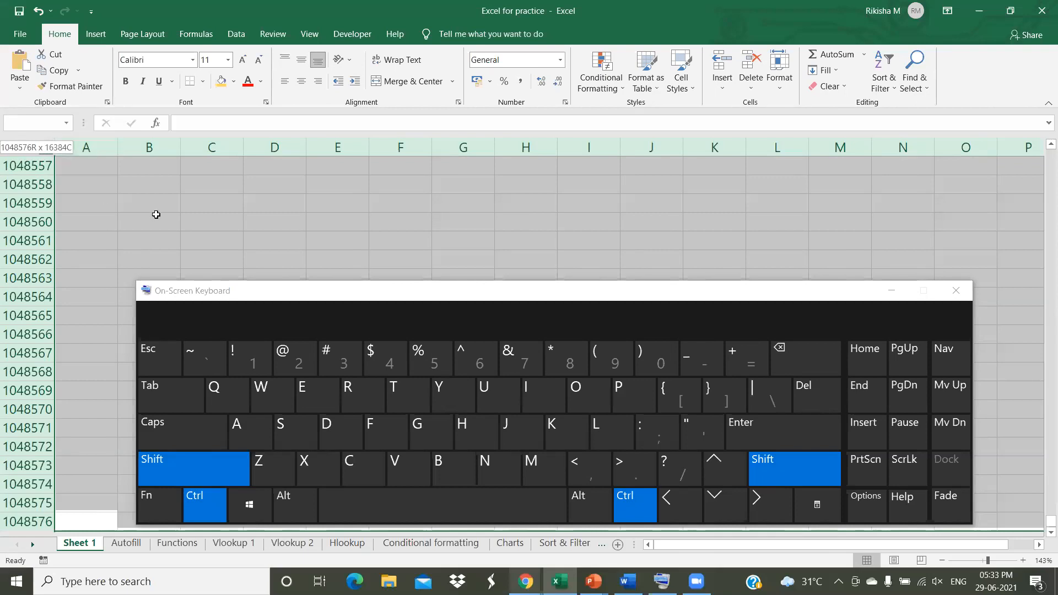
- Clear the whole-sheet selection by selecting cell A1048559, and jump up column A to cell A1
left_click(185, 215)
left_click(106, 211)
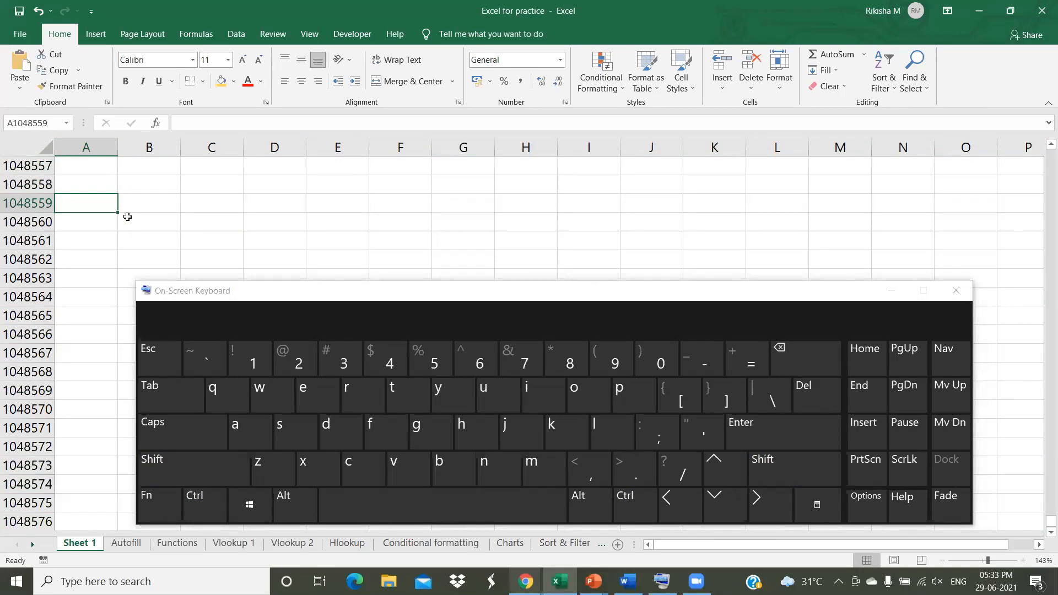
left_click(205, 502)
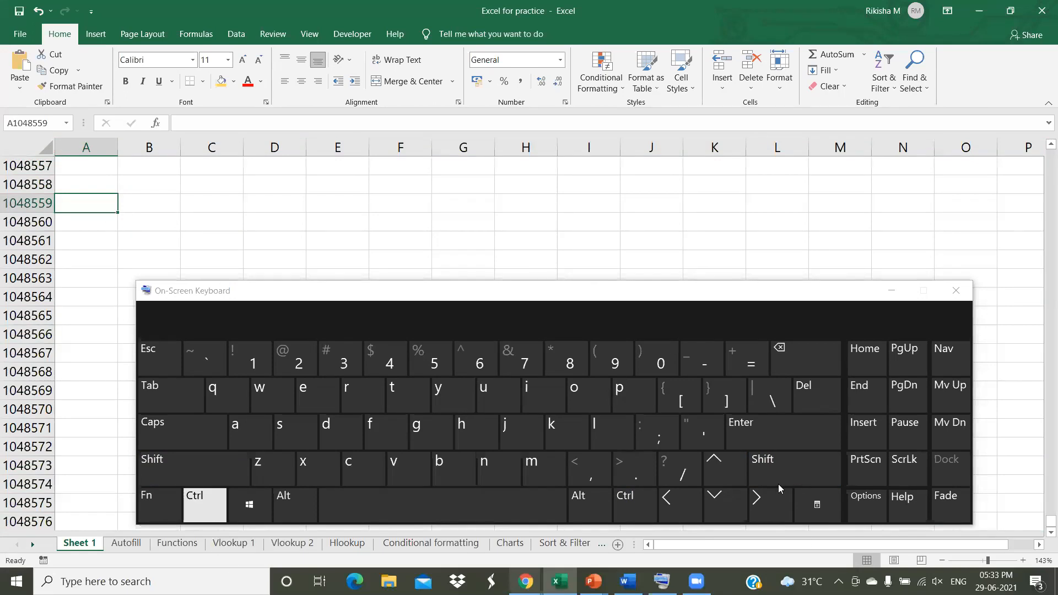
left_click(723, 470)
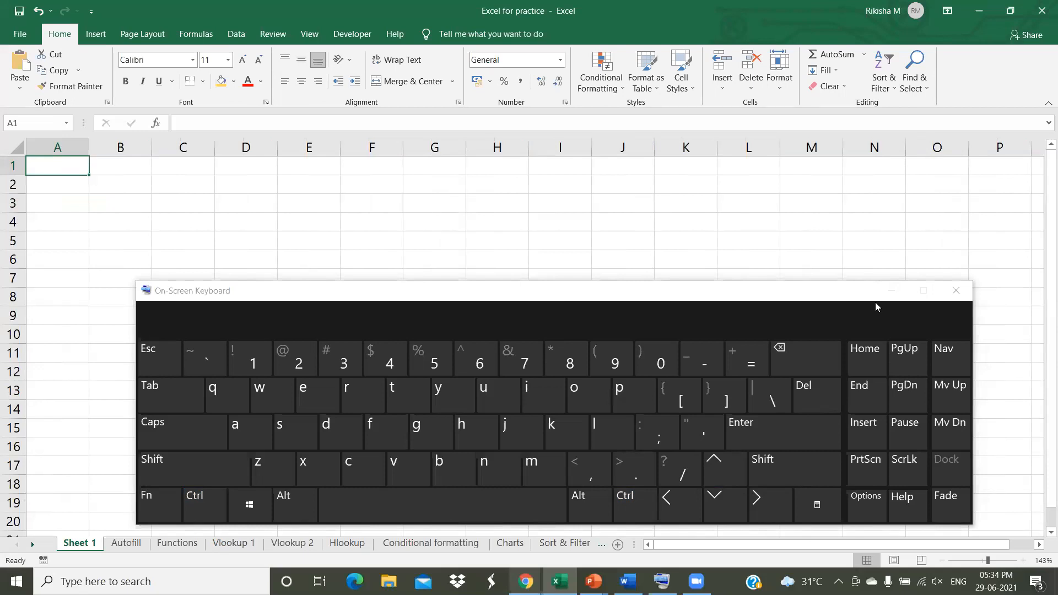
- Switch to the PowerPoint slide show and minimize the On-Screen Keyboard
key("alt+Tab")
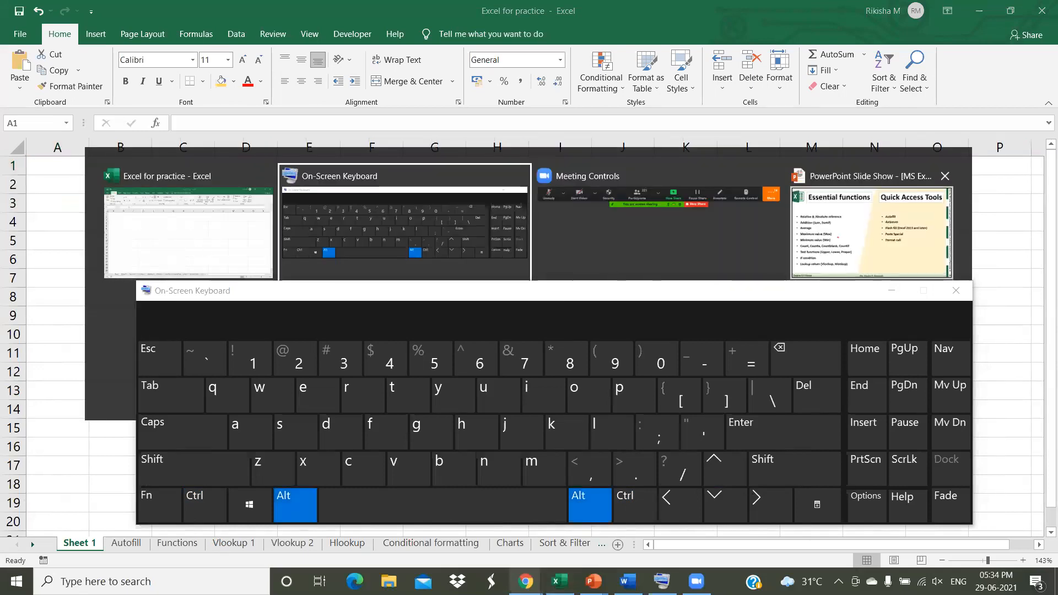
left_click(782, 432)
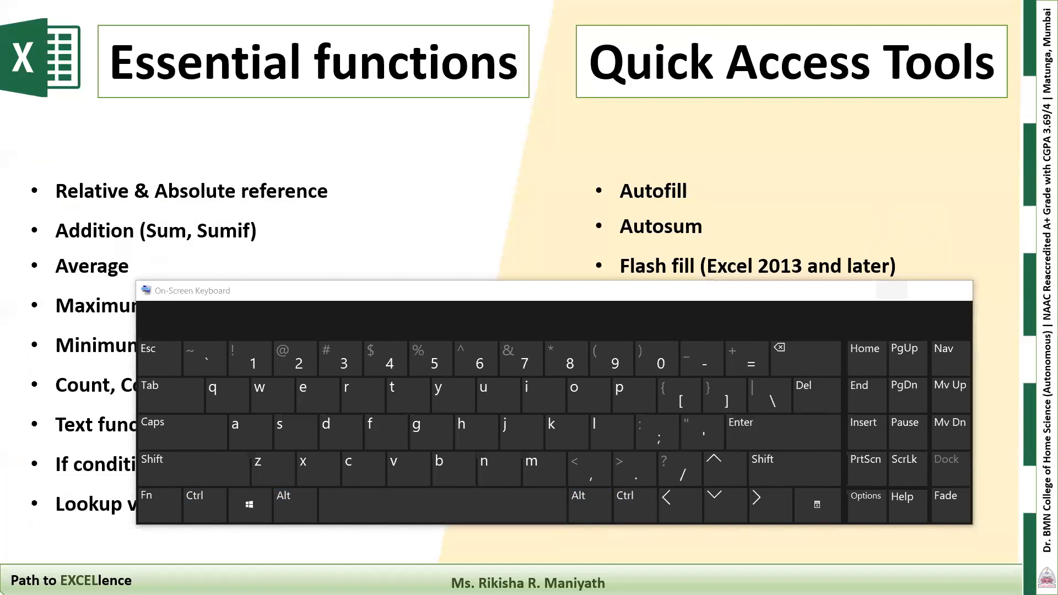
left_click(891, 290)
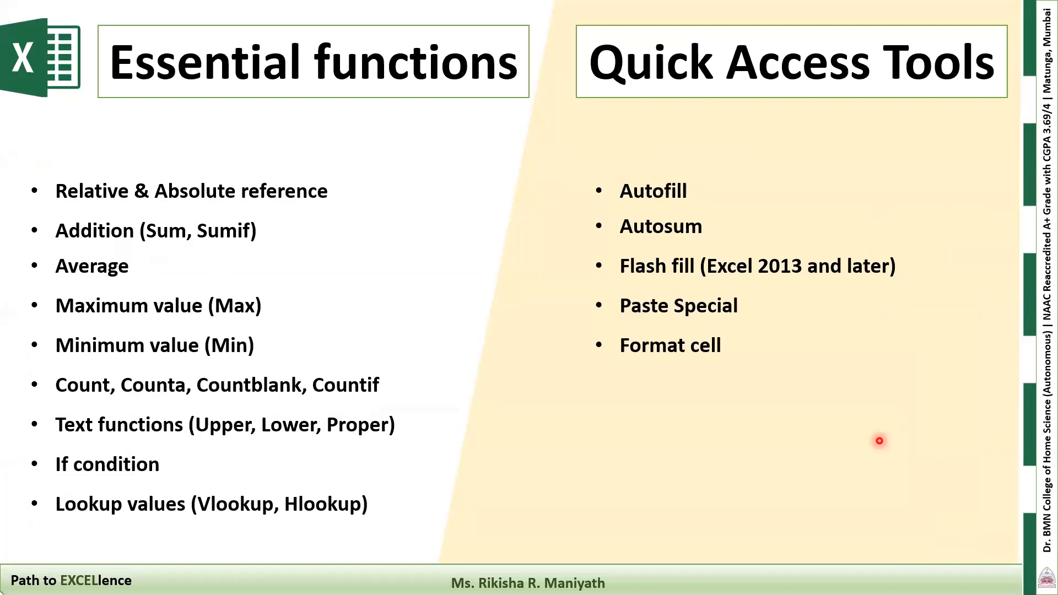
- Switch from the slide show to the Excel for practice workbook
key("alt+Tab")
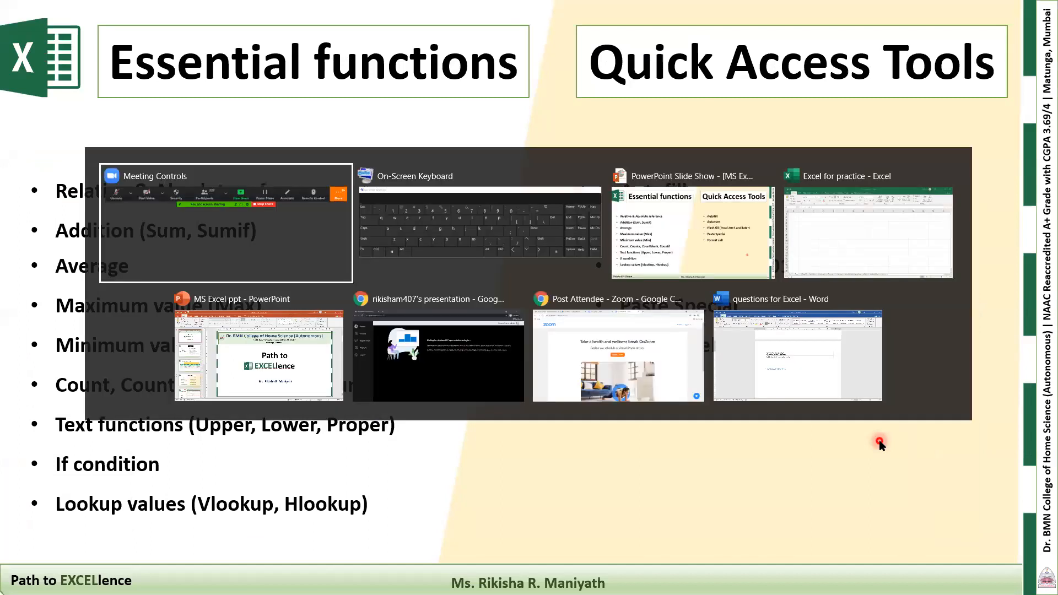
key("alt+Tab")
key("alt+Tab")
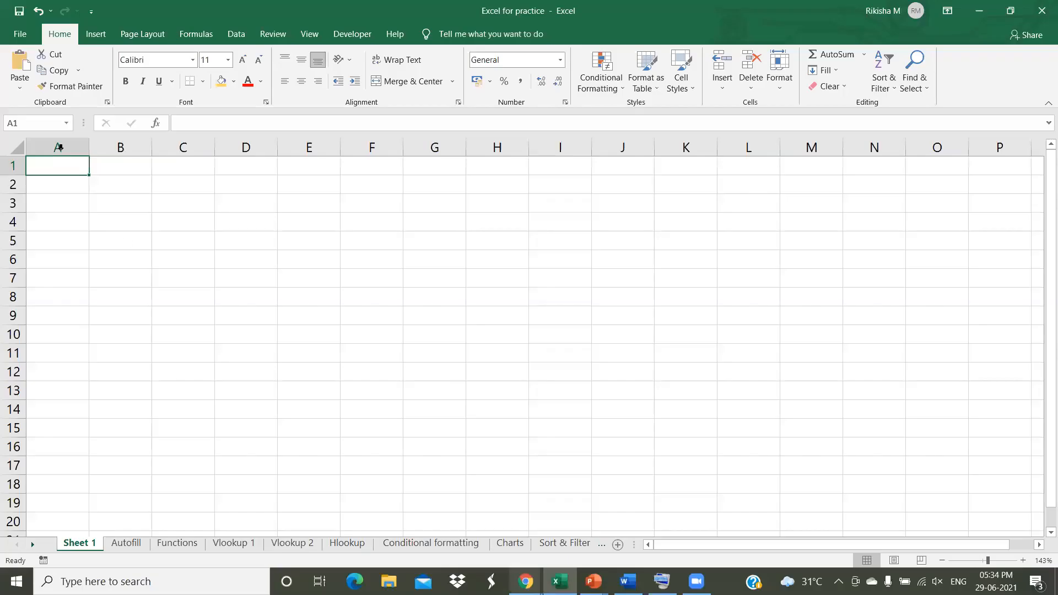
- Enter the presenter's full name in cell A1 of Sheet 1, and reselect that cell
left_click(108, 197)
left_click(62, 180)
left_click(62, 166)
type("Rikisha")
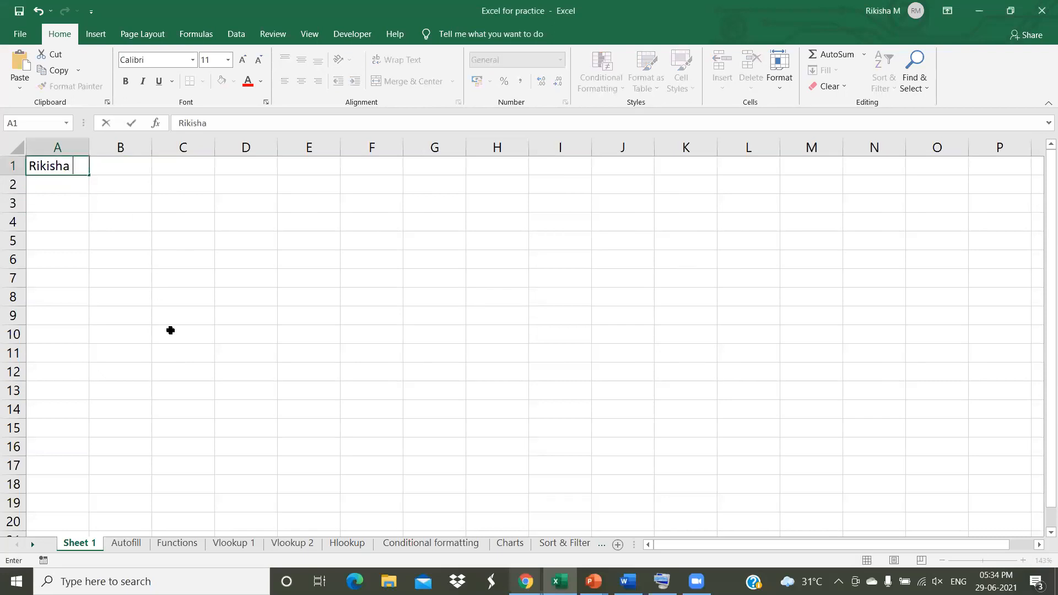
type(" r")
key("BackSpace")
type("R Maniyath")
left_click(170, 330)
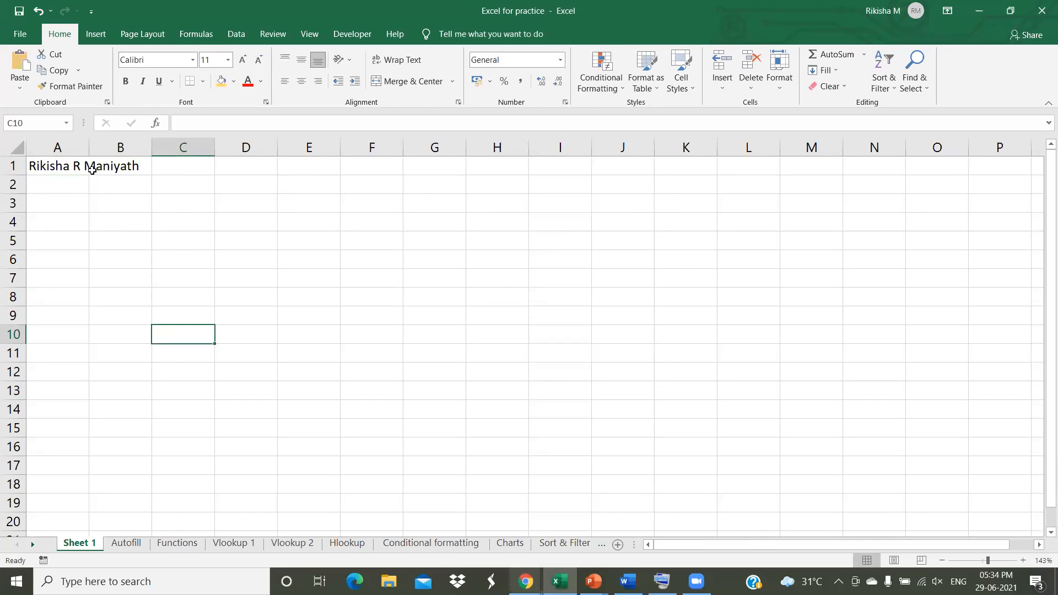
left_click(68, 165)
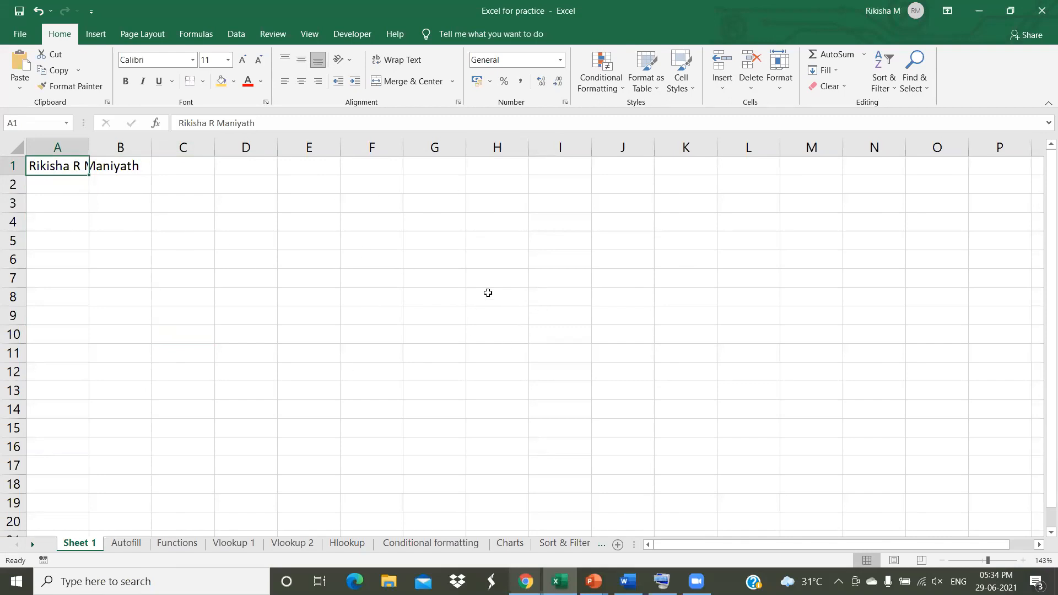
- Enter the formula =a1 in cell I8 to reference the name in cell A1
left_click(551, 290)
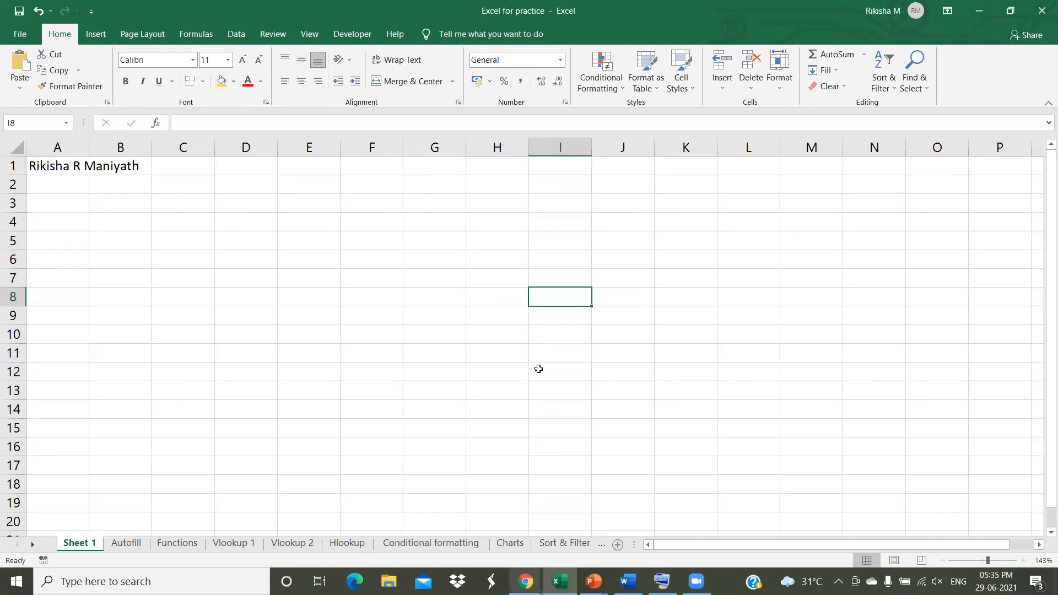
type("=")
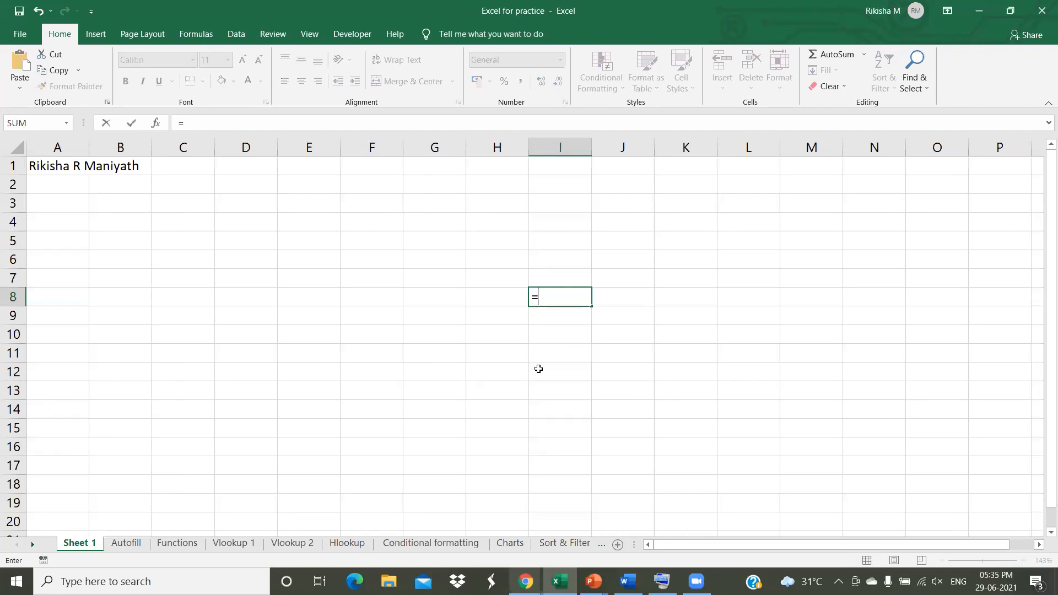
type("a1")
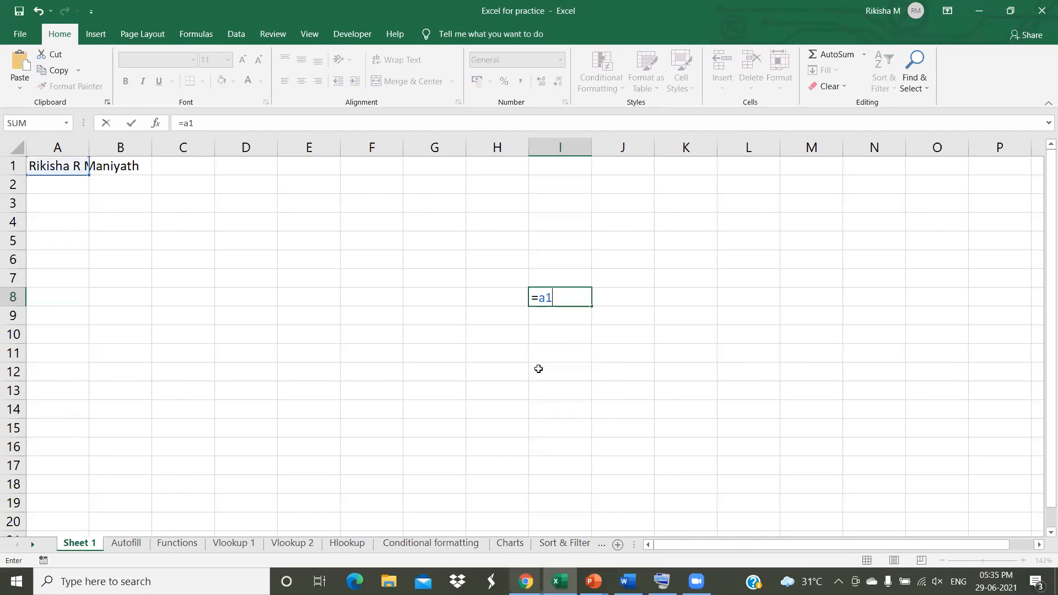
key("Return")
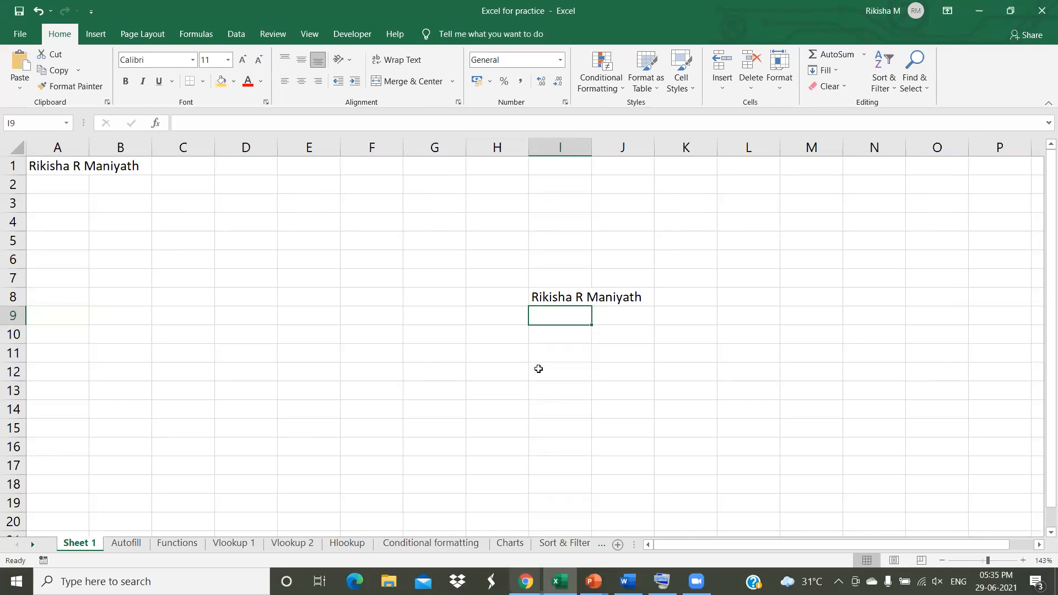
- Clear the contents of cells I8 and A1
left_click(558, 297)
key("Delete")
left_click(78, 167)
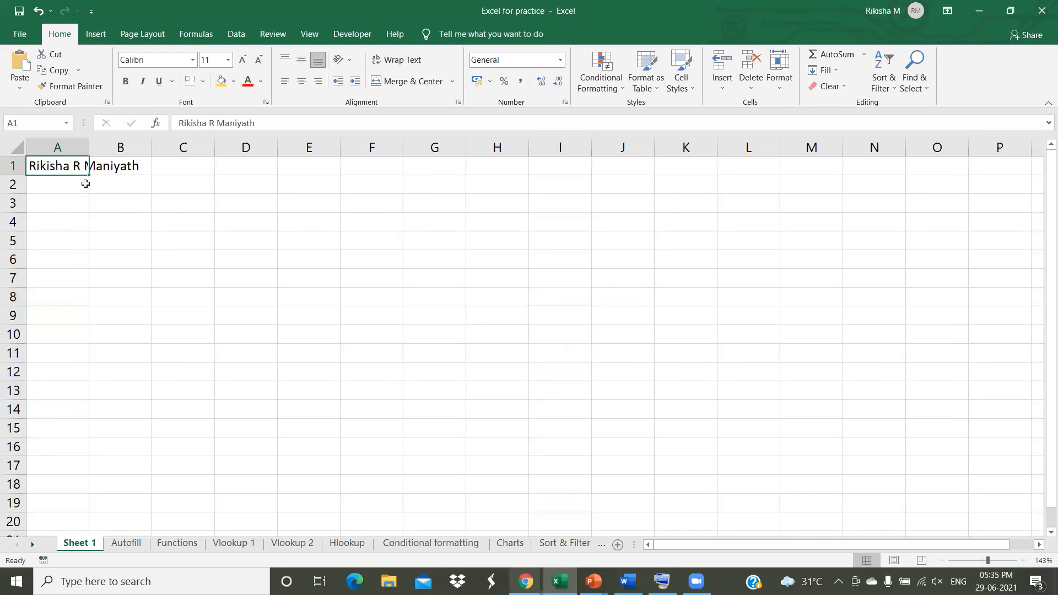
key("Delete")
left_click(115, 264)
left_click(64, 166)
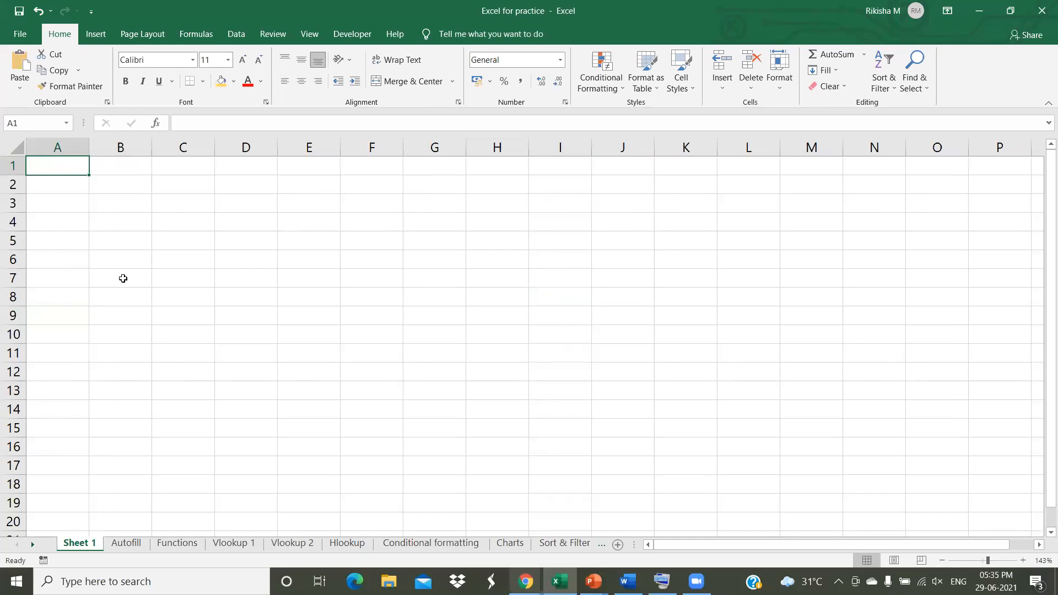
- Enter the text "Maths marks" in cell A1, and reselect that cell
left_click(111, 221)
left_click(65, 164)
type("Matha")
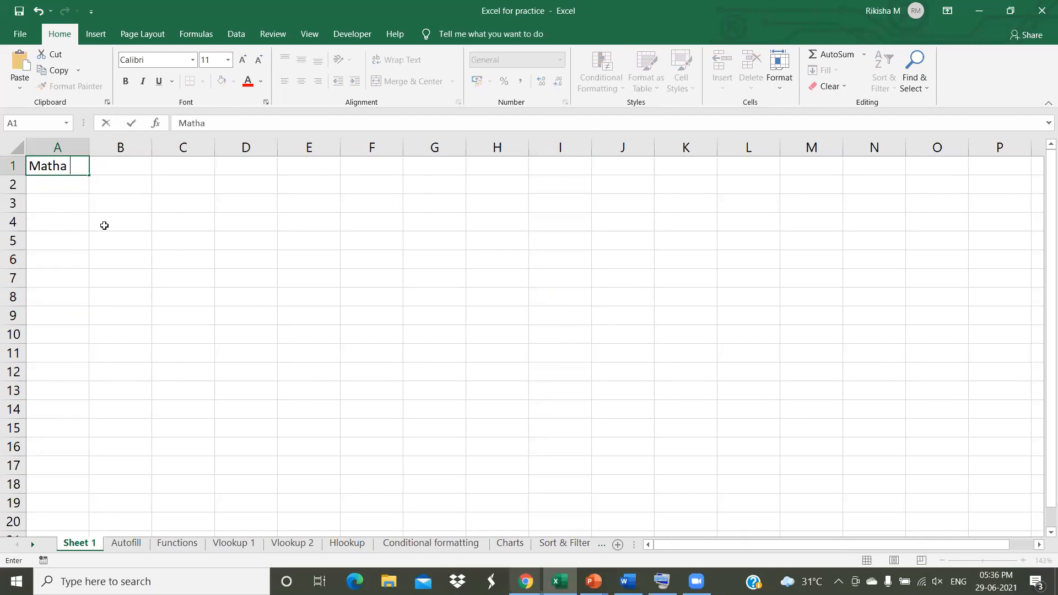
key("BackSpace")
type("s marks")
left_click(281, 323)
left_click(51, 167)
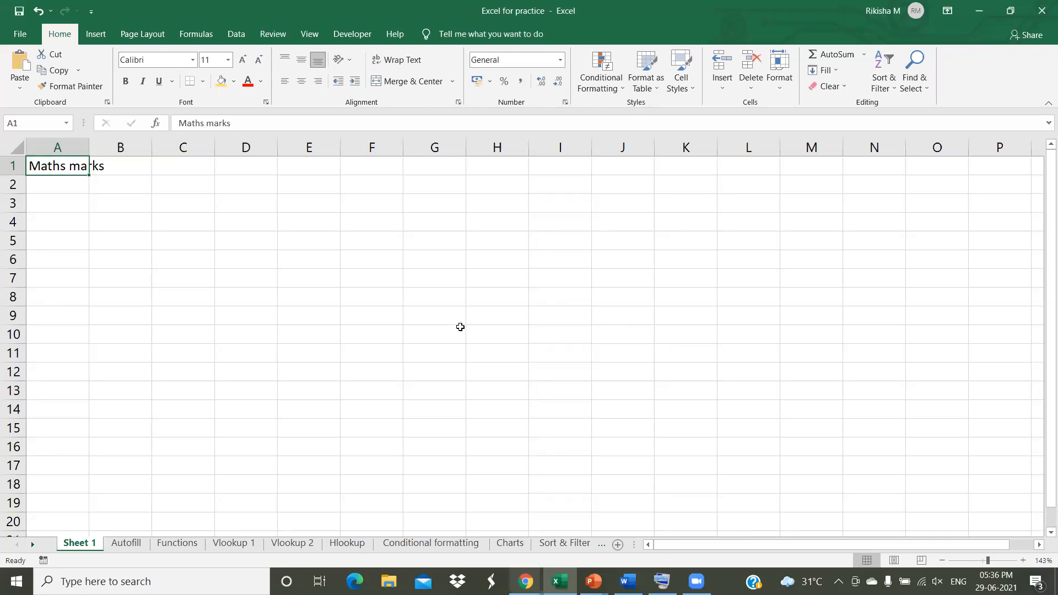
- Enter the formula =a1 in cell H10 to reference the text in cell A1
left_click(499, 333)
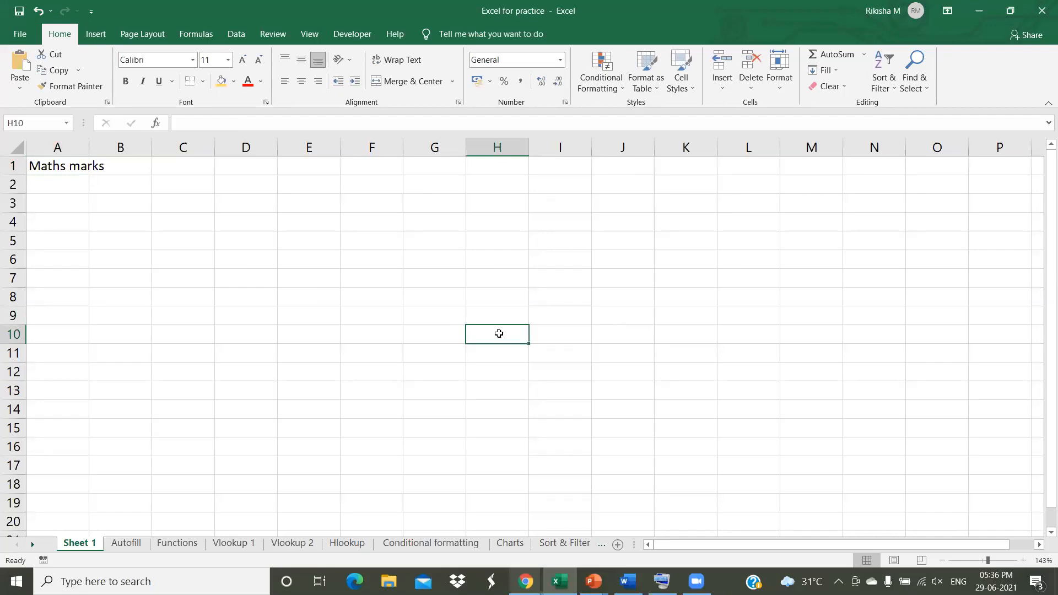
type("=")
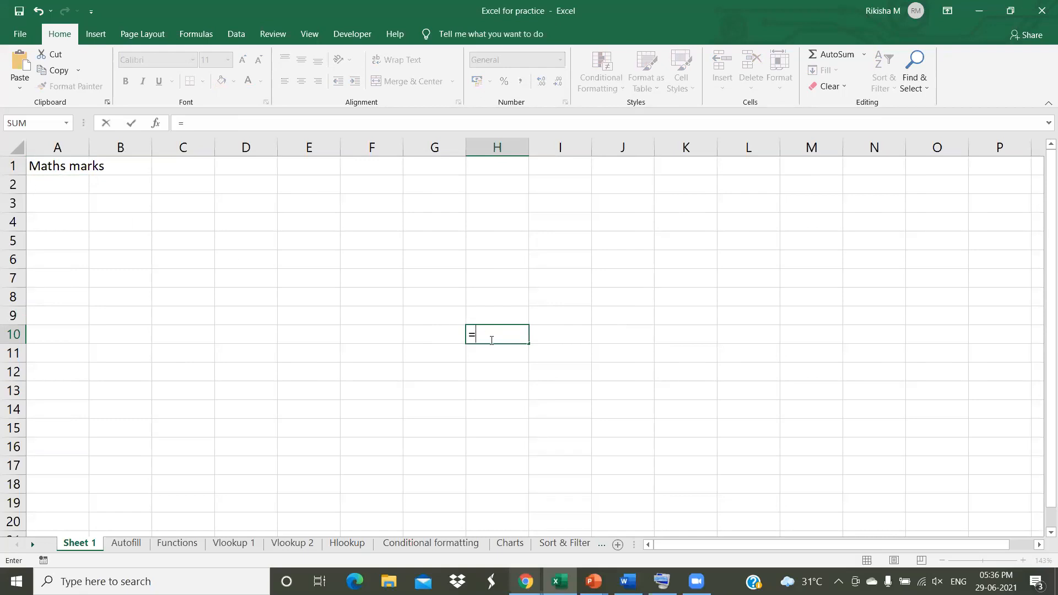
left_click(52, 167)
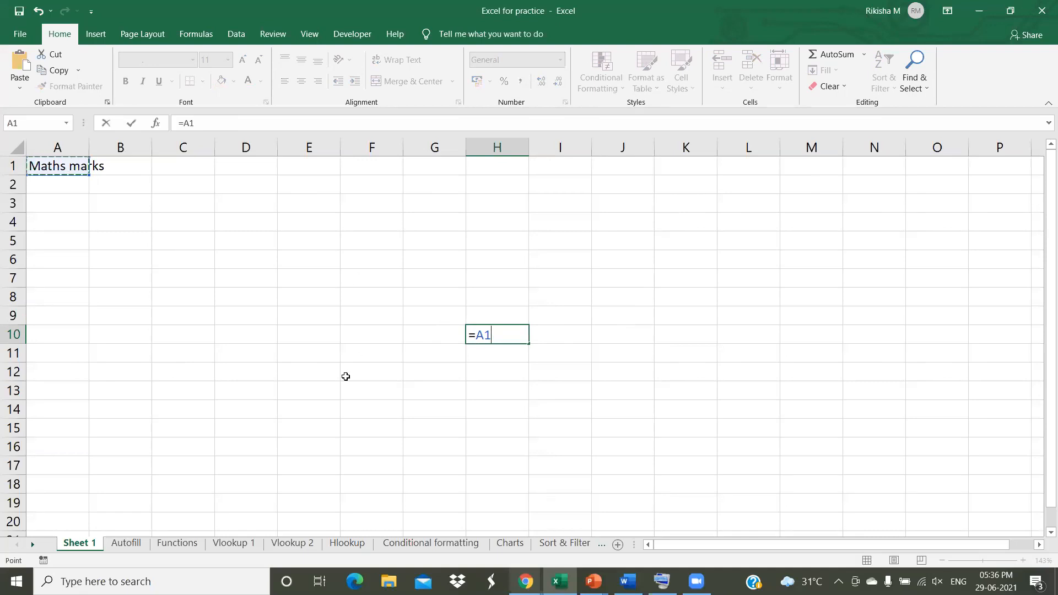
key("BackSpace")
key("BackSpace")
type("a1")
key("Return")
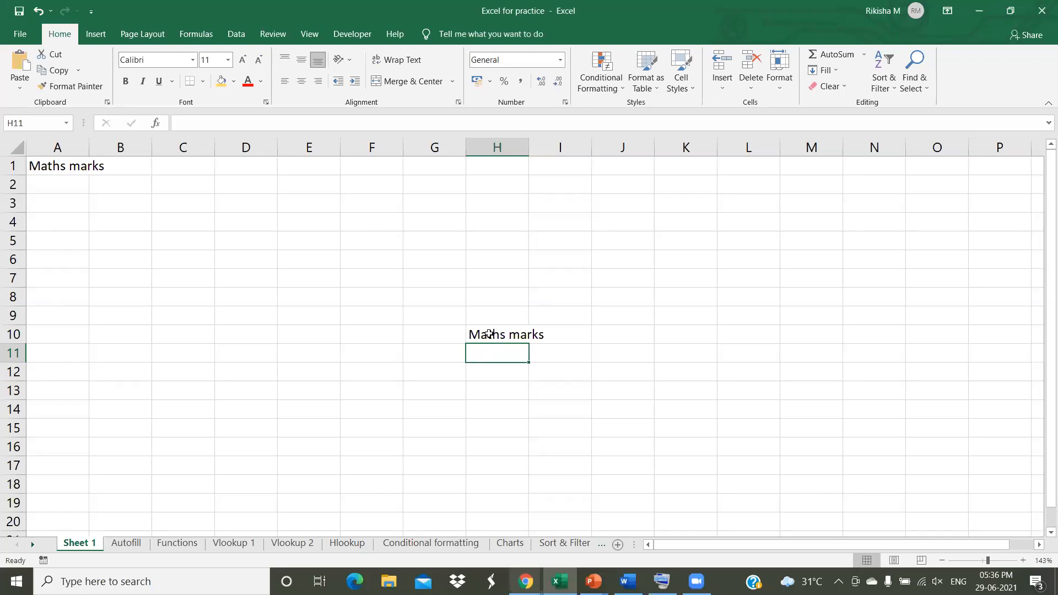
- Clear the referencing formula from cell H10, and select cell B5
key("Up")
key("Delete")
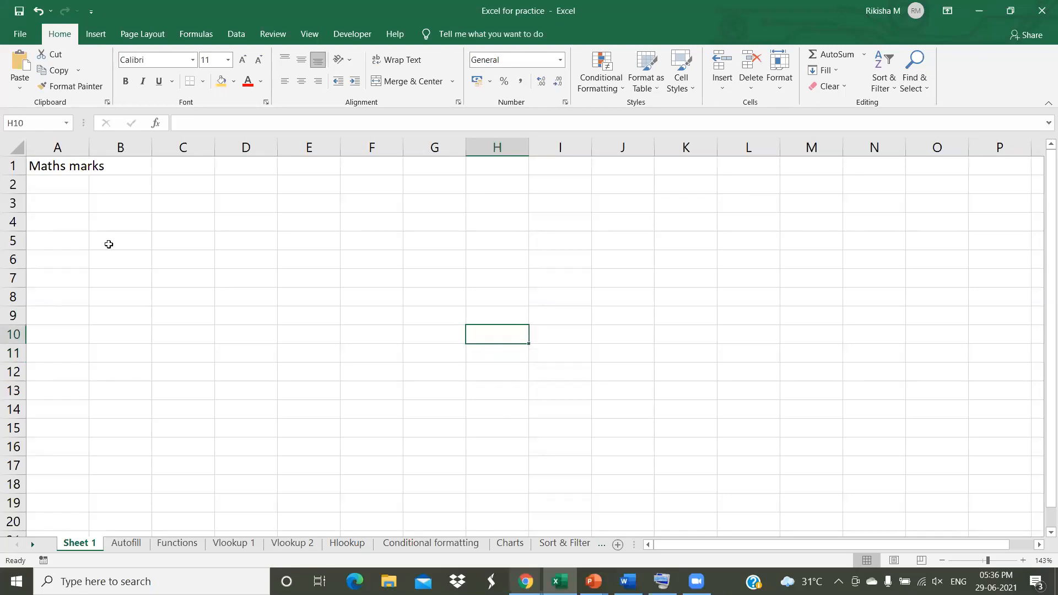
left_click(131, 235)
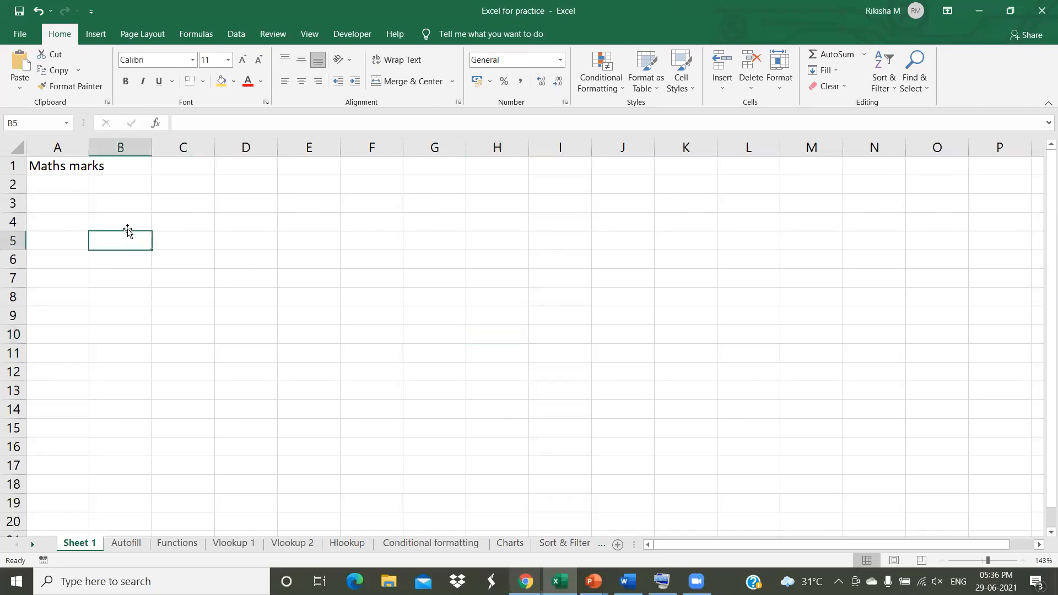
- Compare the contents of cells A1 and B1 to check which one stores the overflowing text
left_click(61, 168)
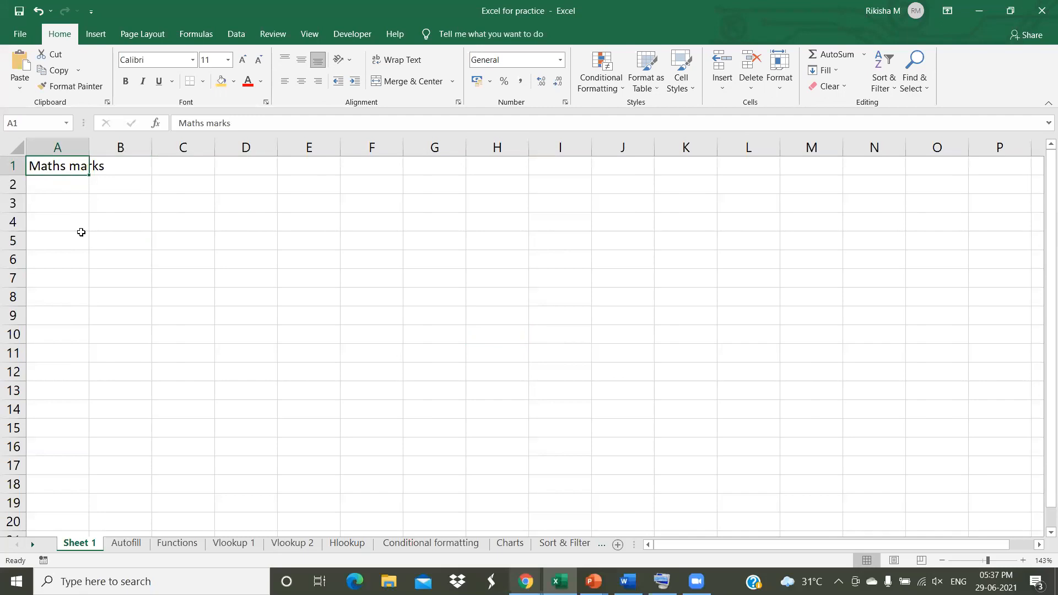
left_click(125, 165)
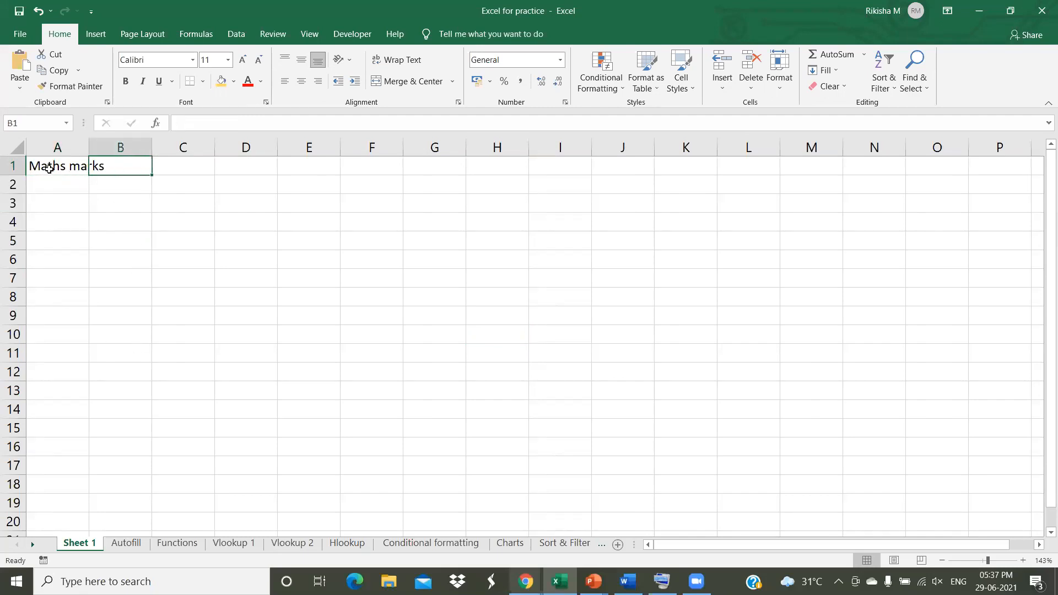
left_click(68, 168)
- Replace the text in cell A1 with "Attendance of the Excel workshop dated 29th June 2021"
double_click(46, 166)
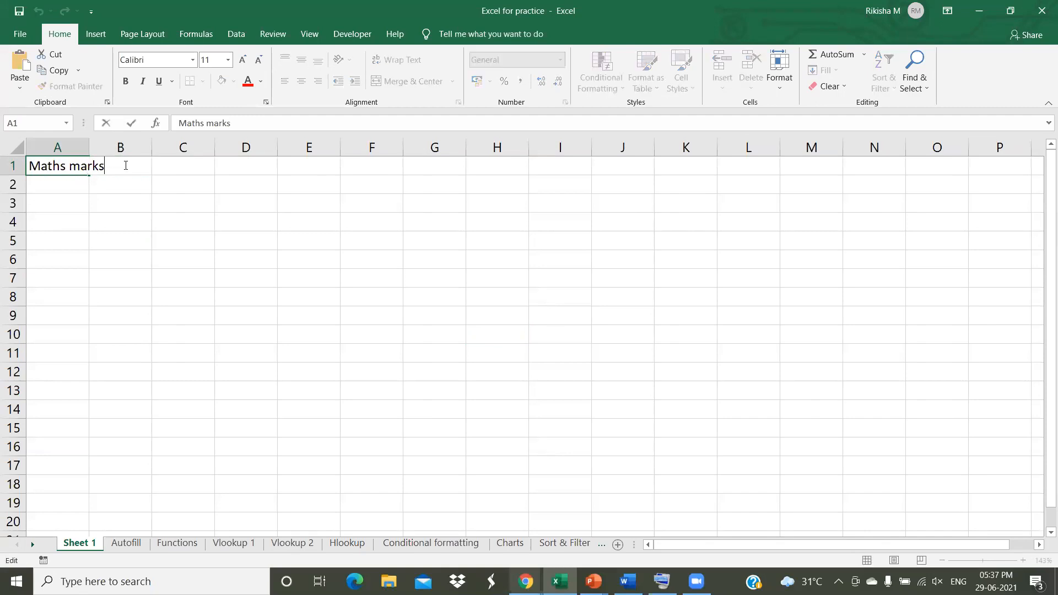
left_click_drag(117, 167, 19, 172)
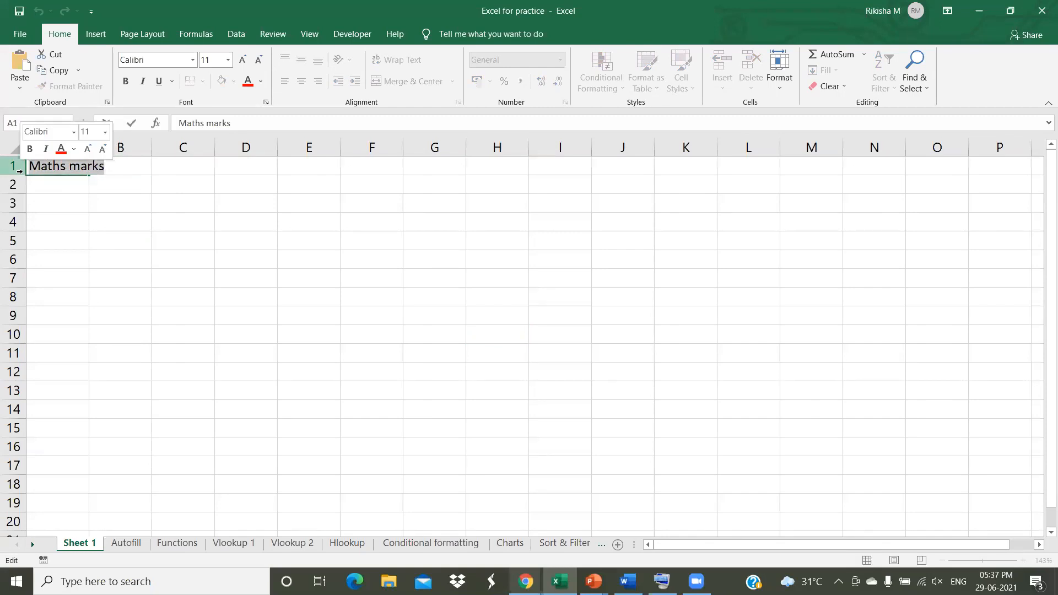
type("Atte")
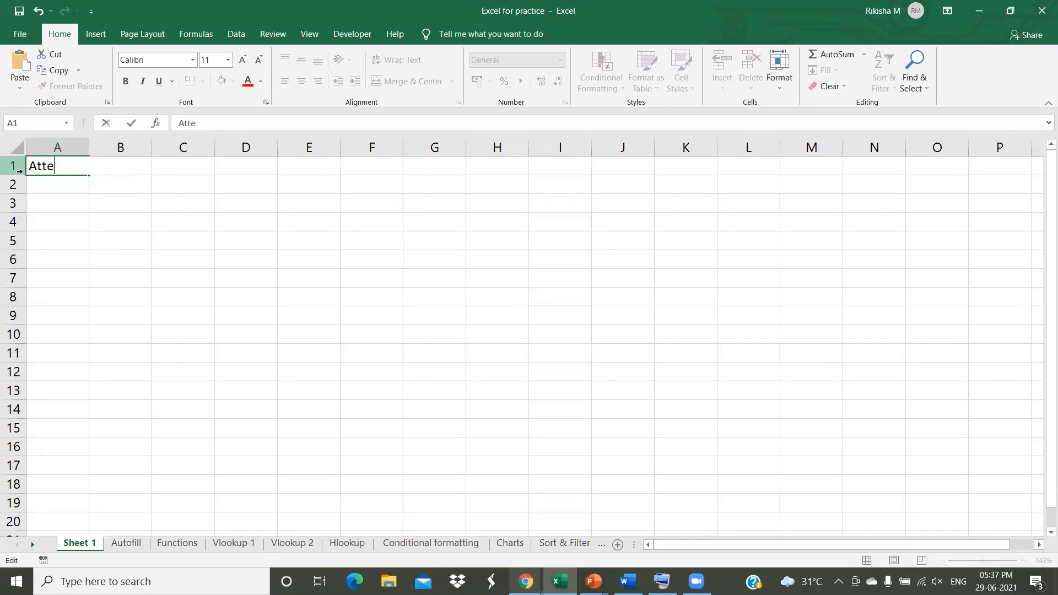
type("ndance of the ")
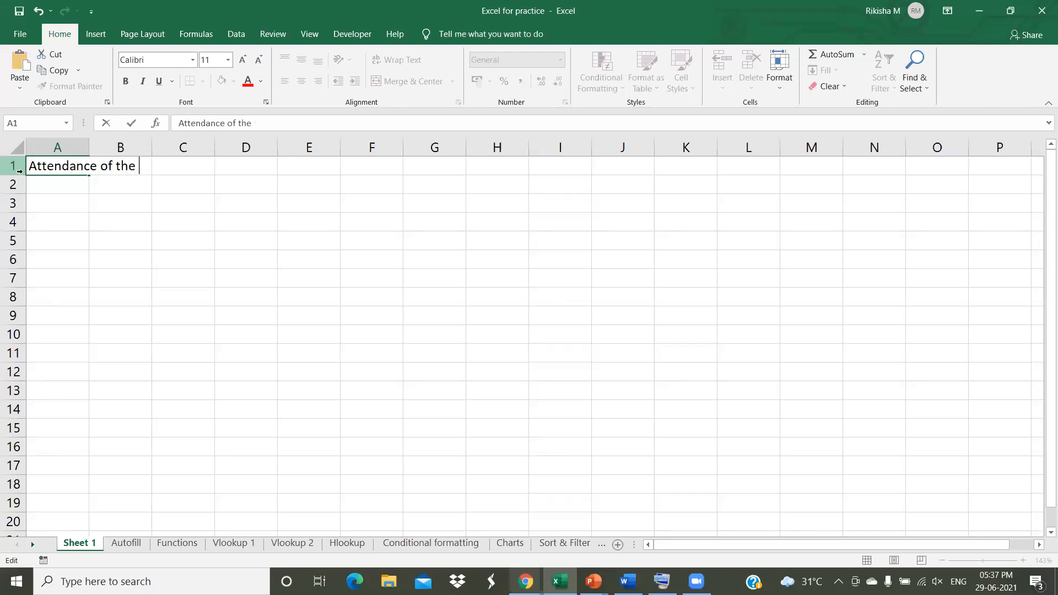
type("works")
key("BackSpace")
key("BackSpace")
key("BackSpace")
key("BackSpace")
key("BackSpace")
type("Excel workshop dated ")
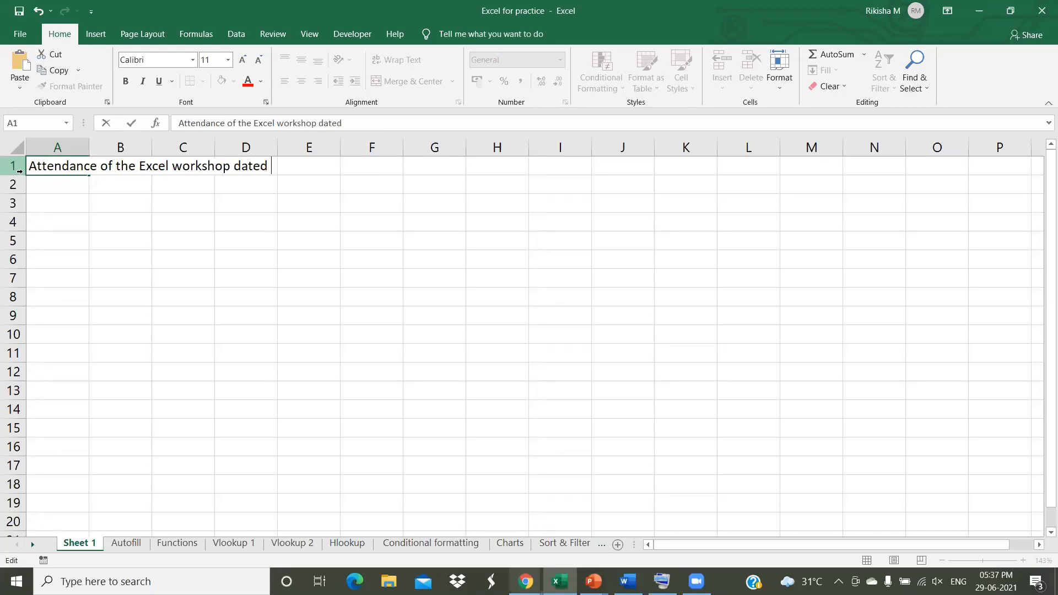
type("29th June 2021")
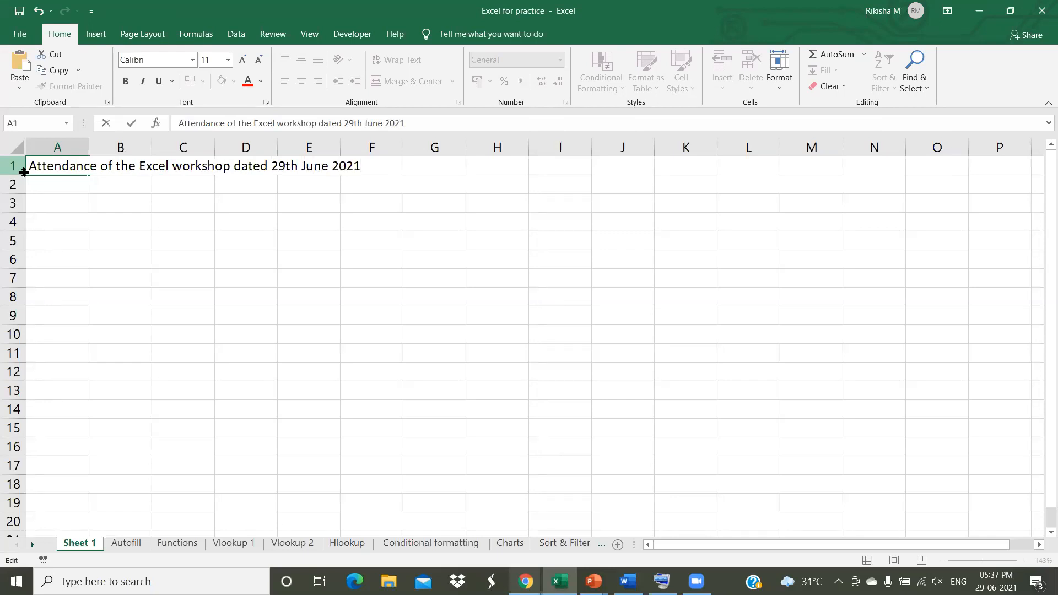
key("Return")
left_click(108, 296)
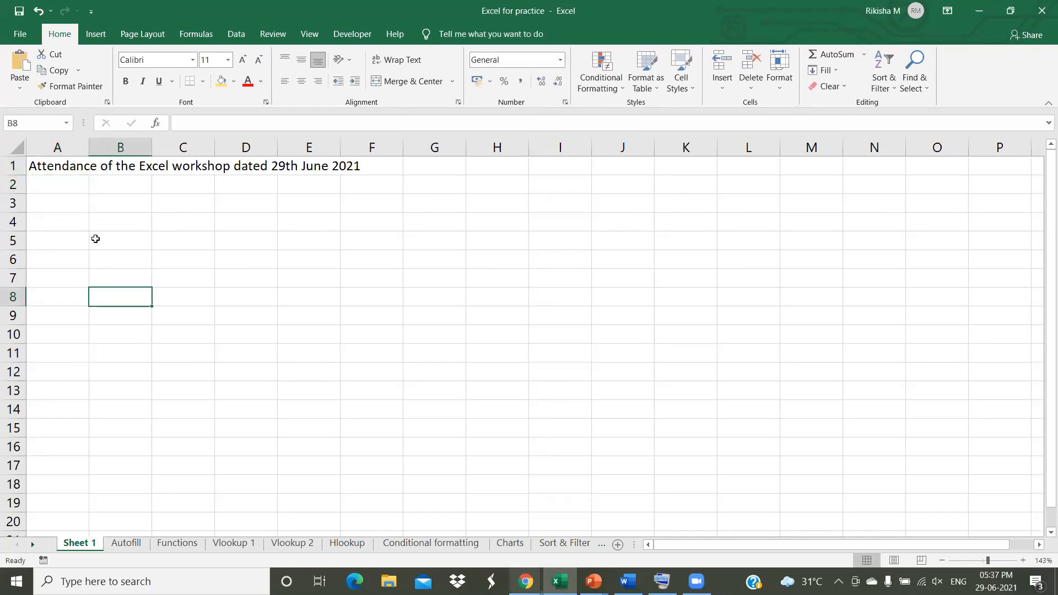
- Inspect cells A1, F13 and E1 to check which cell stores the long attendance heading
left_click(66, 167)
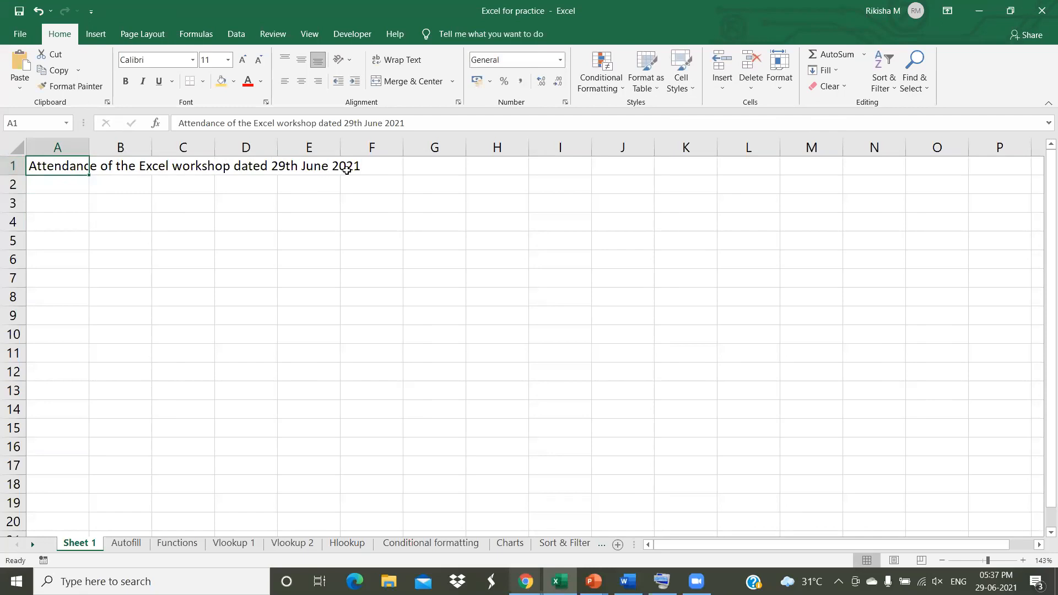
left_click(382, 393)
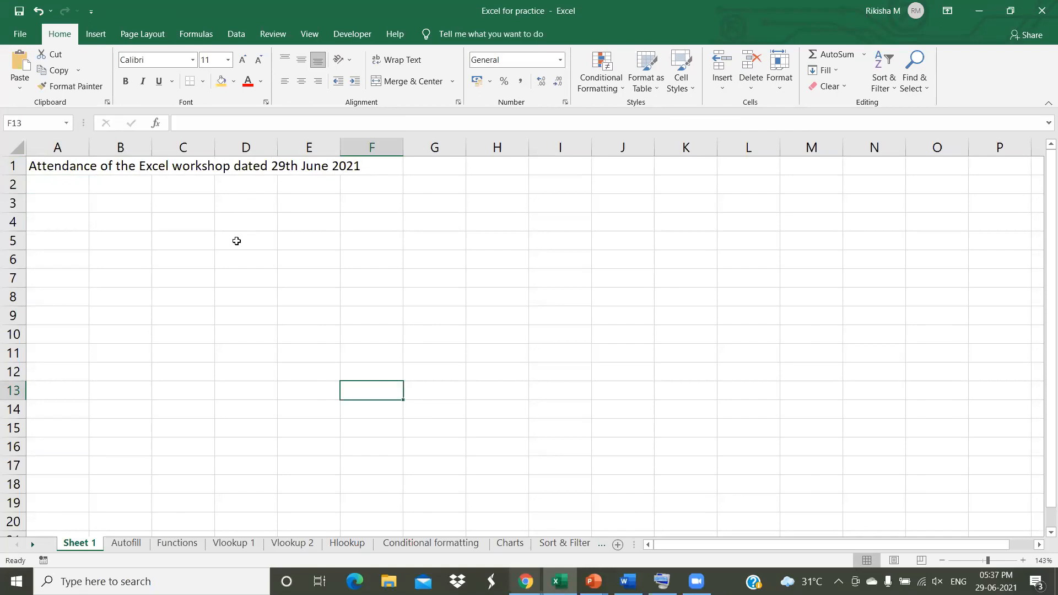
left_click(310, 171)
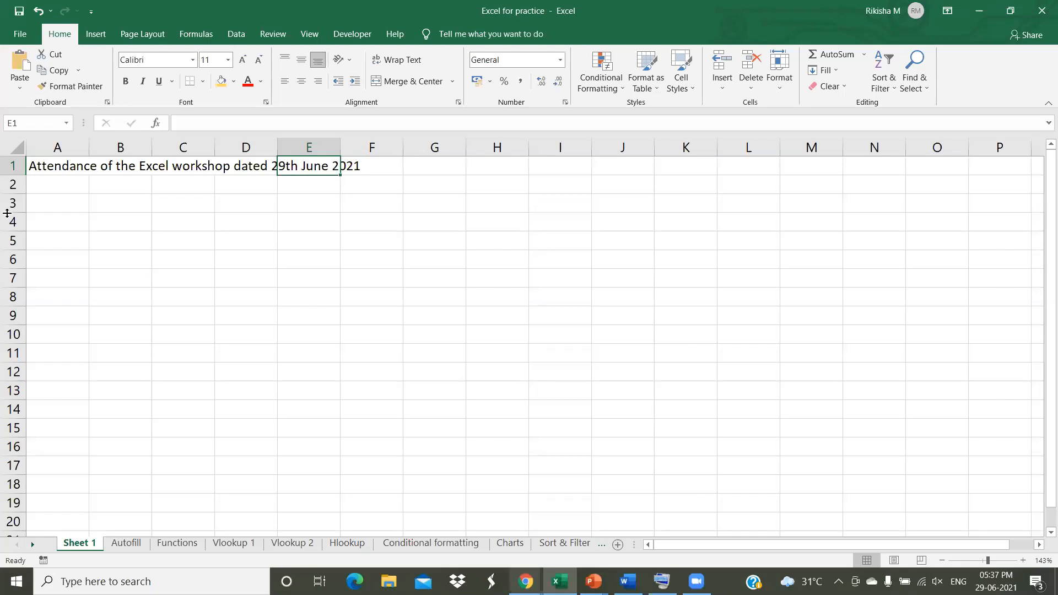
- Delete the attendance heading from cell A1, undo the deletion, and select cell D6
left_click(34, 172)
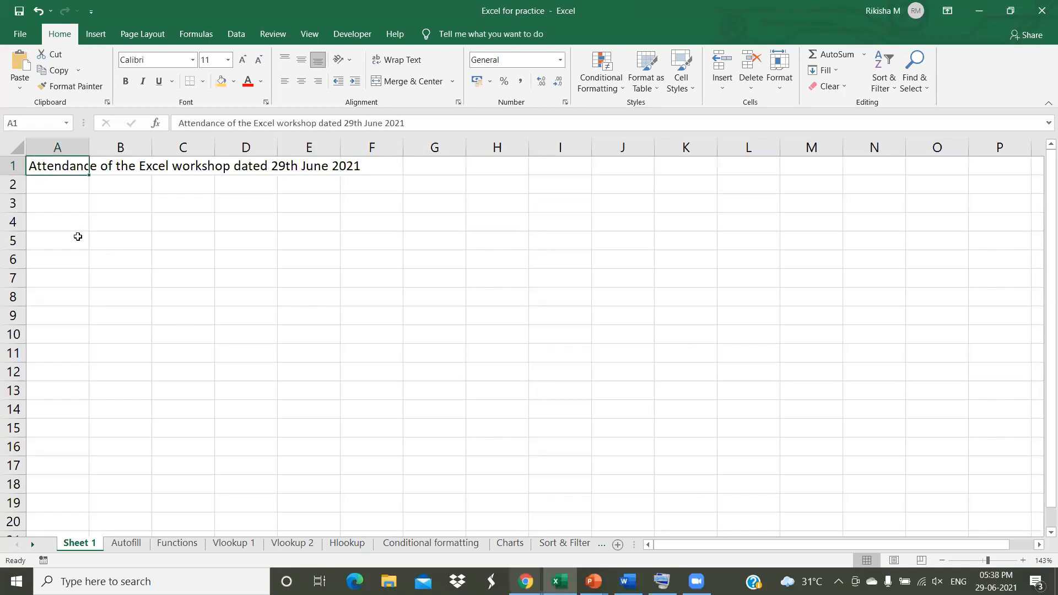
key("Delete")
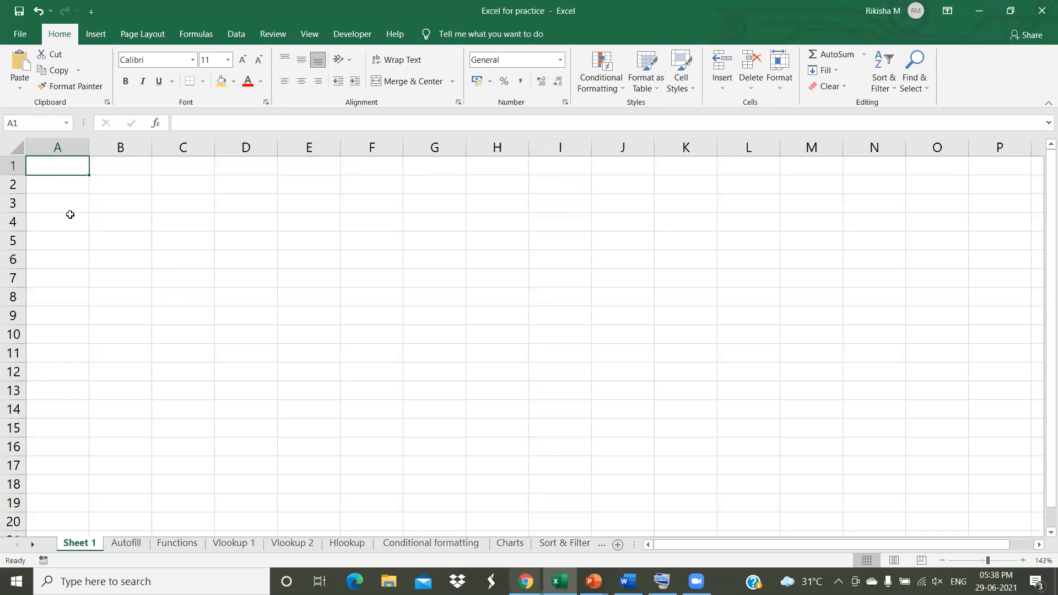
key("ctrl+z")
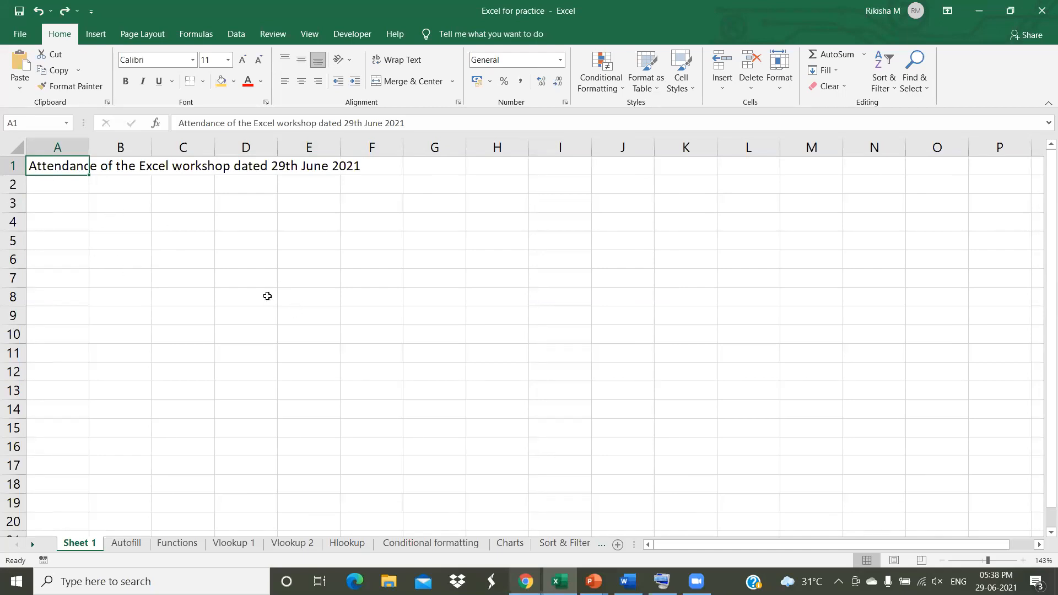
left_click(250, 253)
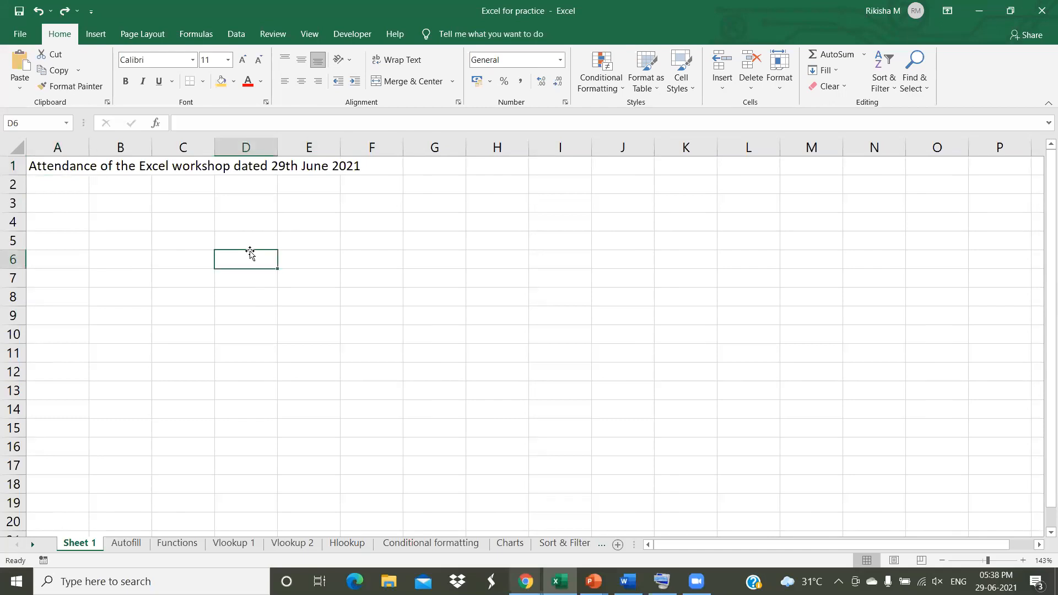
- Check cells D1, E1, C1, B1 and A1 to find which one stores the attendance heading
left_click(244, 168)
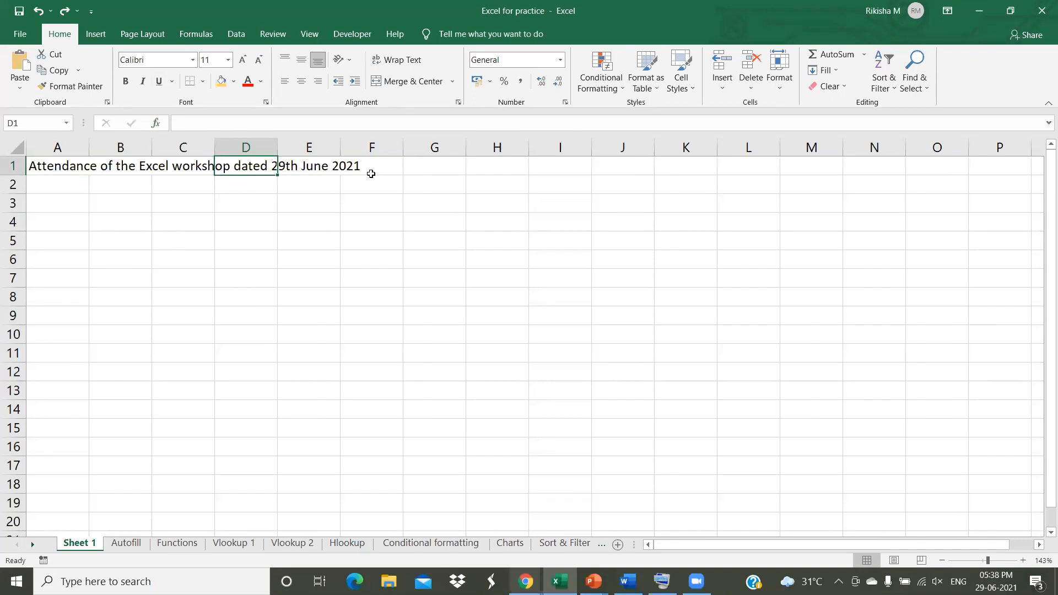
left_click(284, 163)
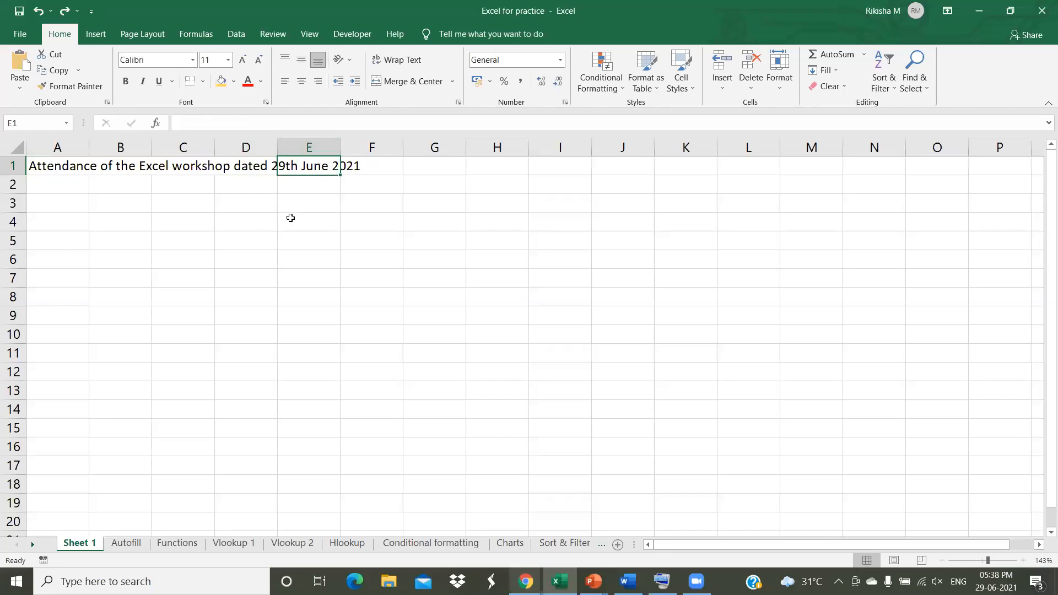
left_click(235, 165)
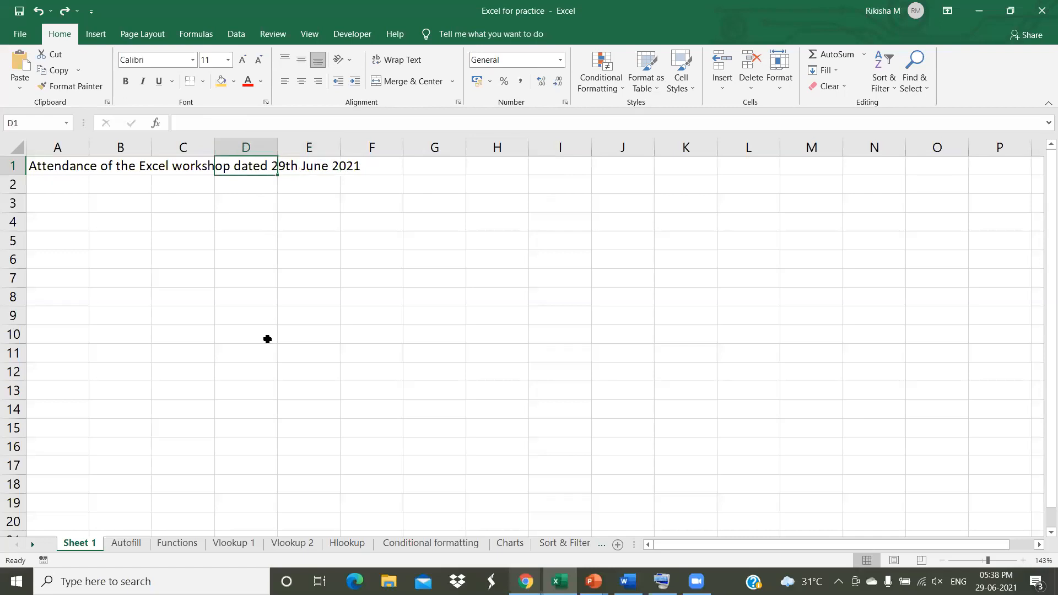
left_click(173, 174)
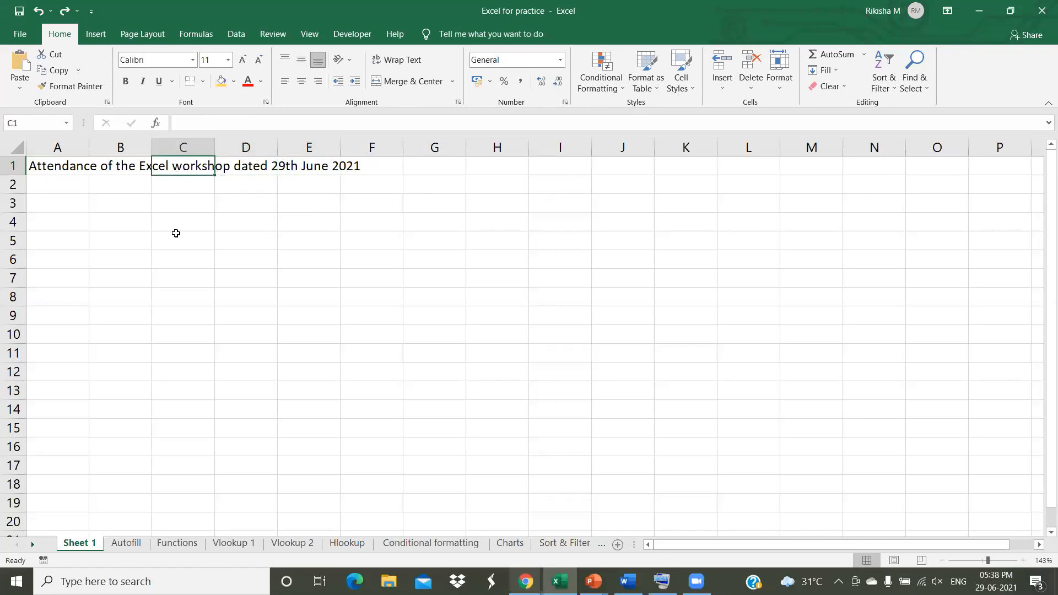
left_click(129, 166)
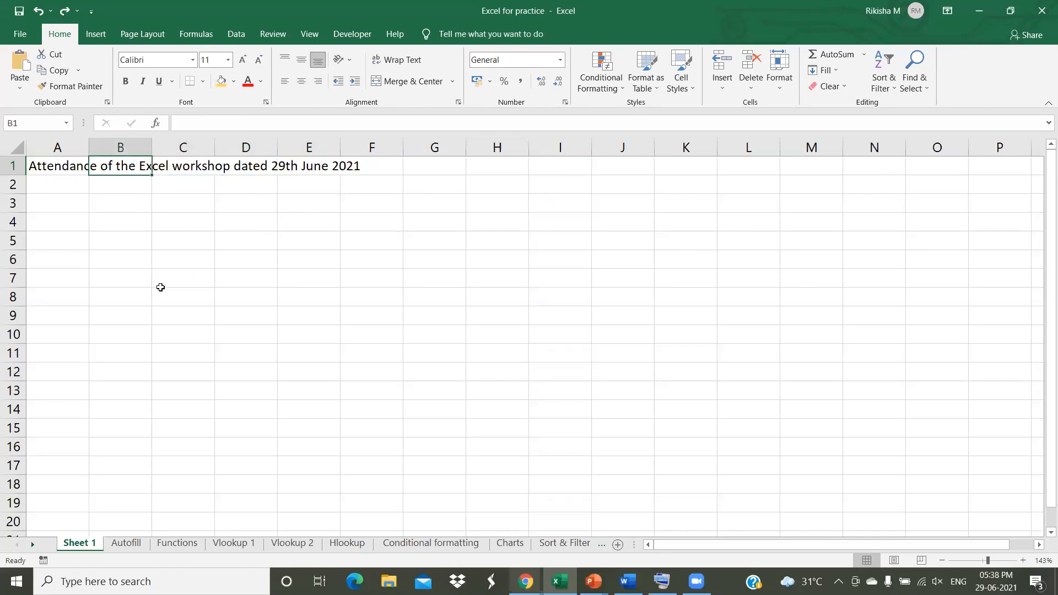
left_click(73, 167)
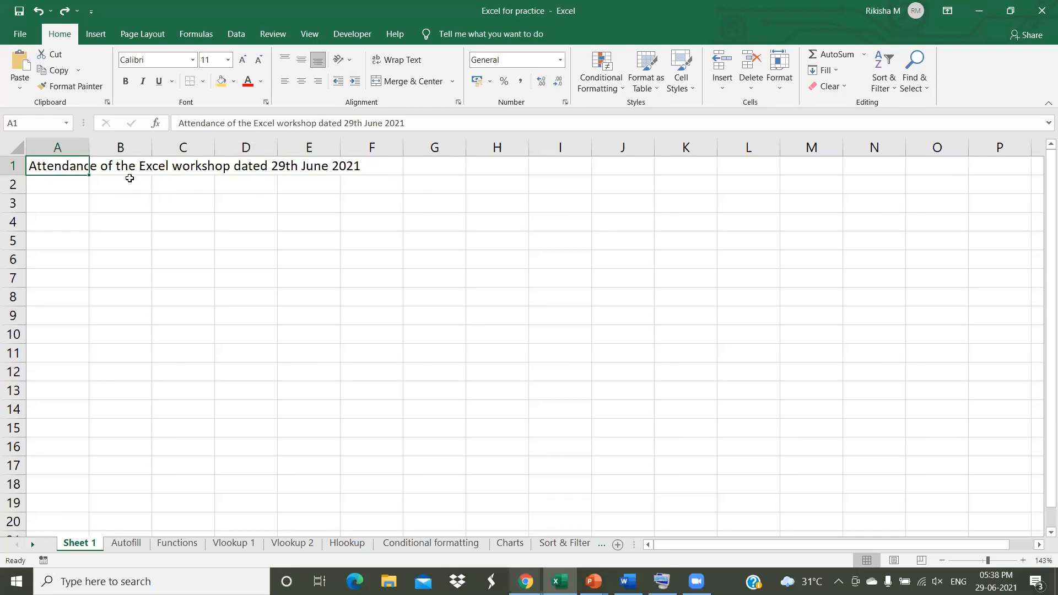
- Go through row 1 from B1 to E1 and back to B1 to compare their contents with the overflowing heading
left_click(142, 166)
left_click(195, 166)
left_click(264, 178)
left_click(343, 169)
key("Left")
key("Left")
key("Left")
key("Left")
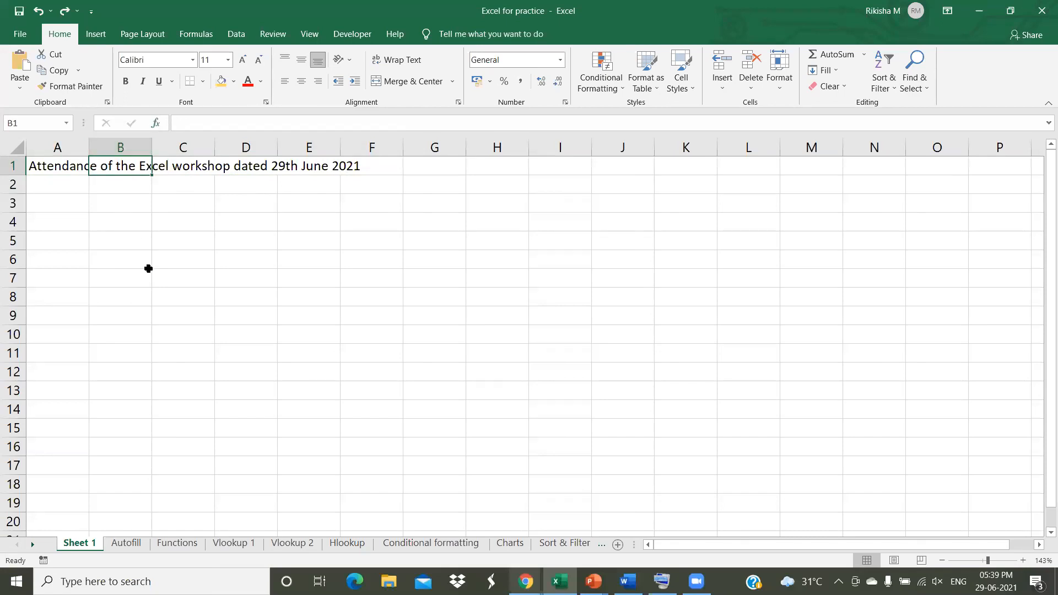
- Try wrapping the attendance heading within cell A1 and undo the wrapping
key("Left")
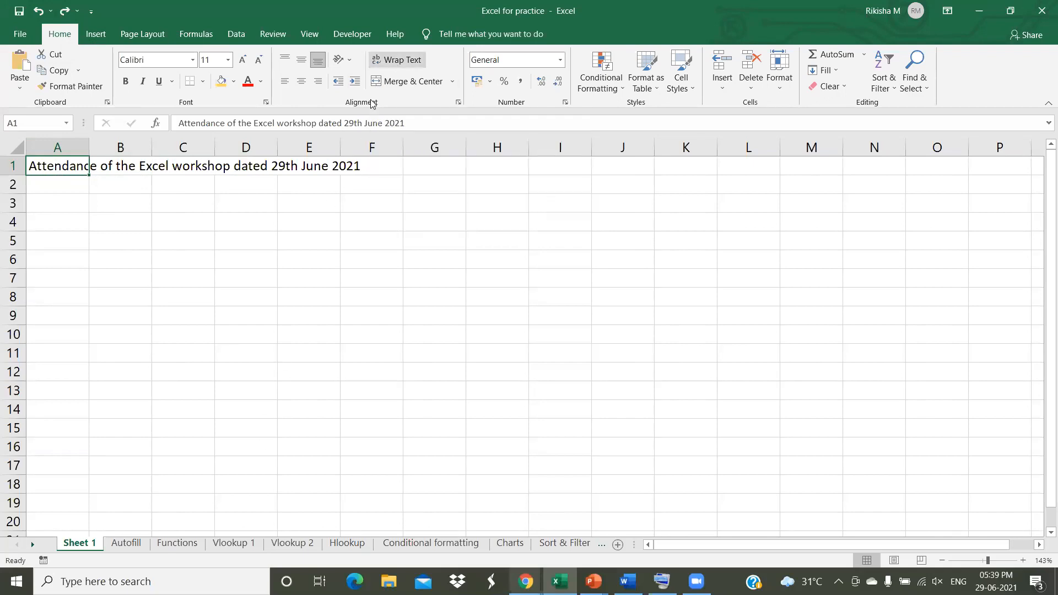
left_click(397, 60)
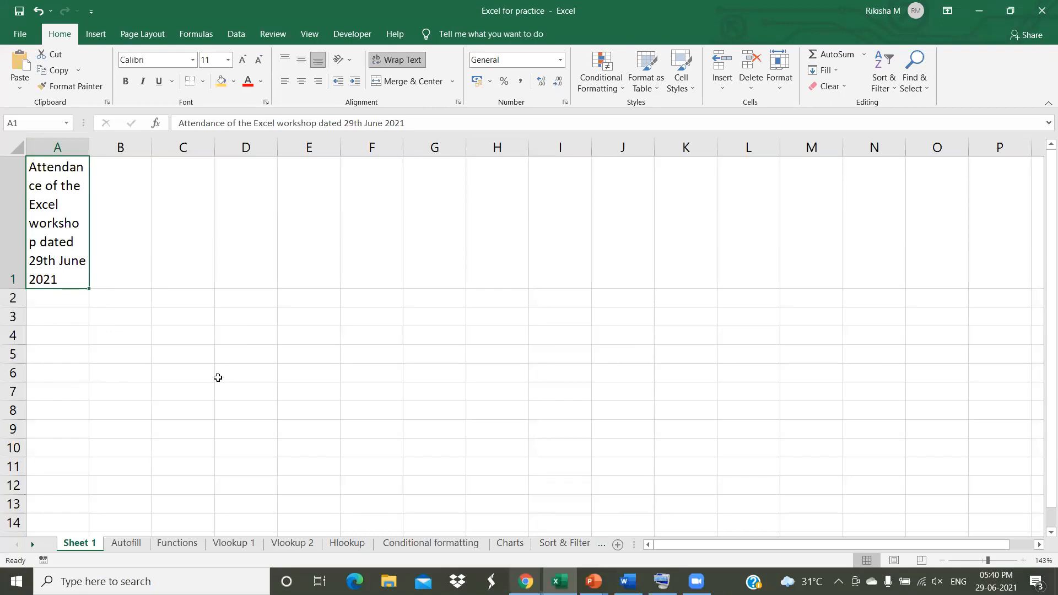
key("ctrl+z")
- Enter "Name of the participant" in cell B1
left_click(107, 260)
left_click(55, 168)
left_click(114, 172)
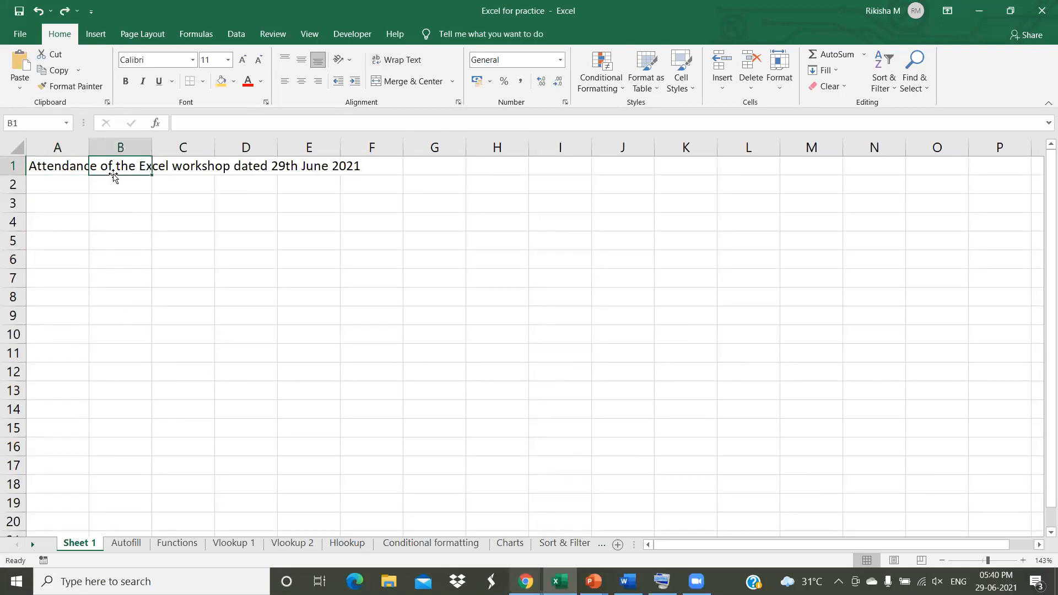
type("Name o")
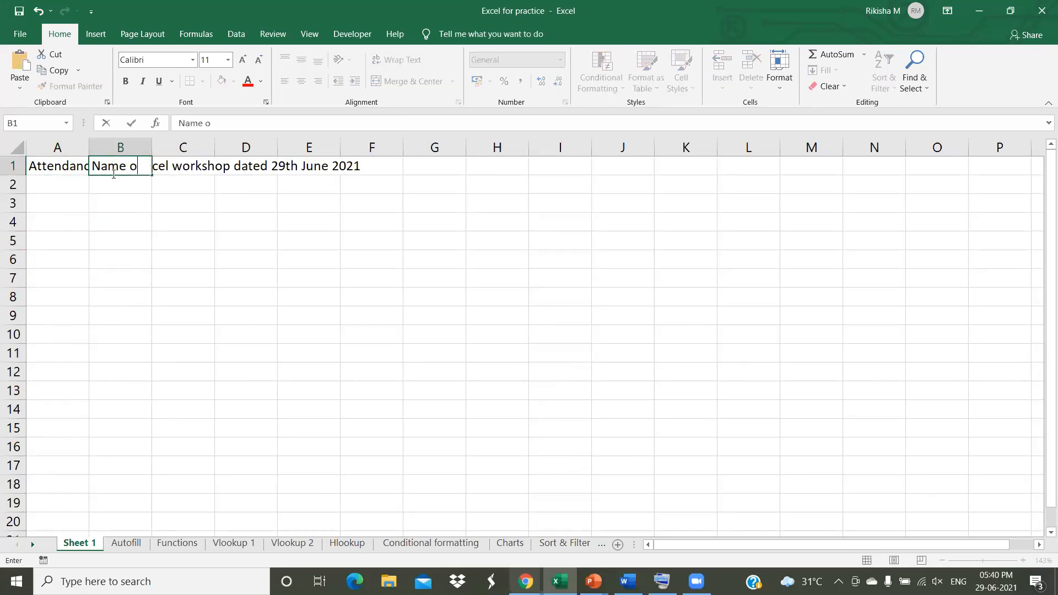
type("f the pa")
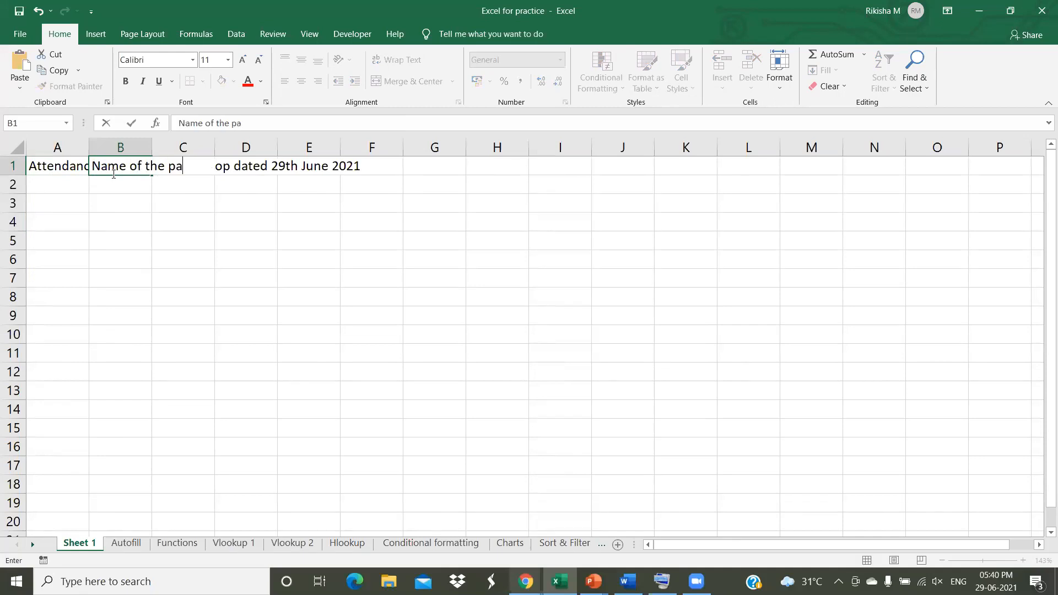
type("rticipant")
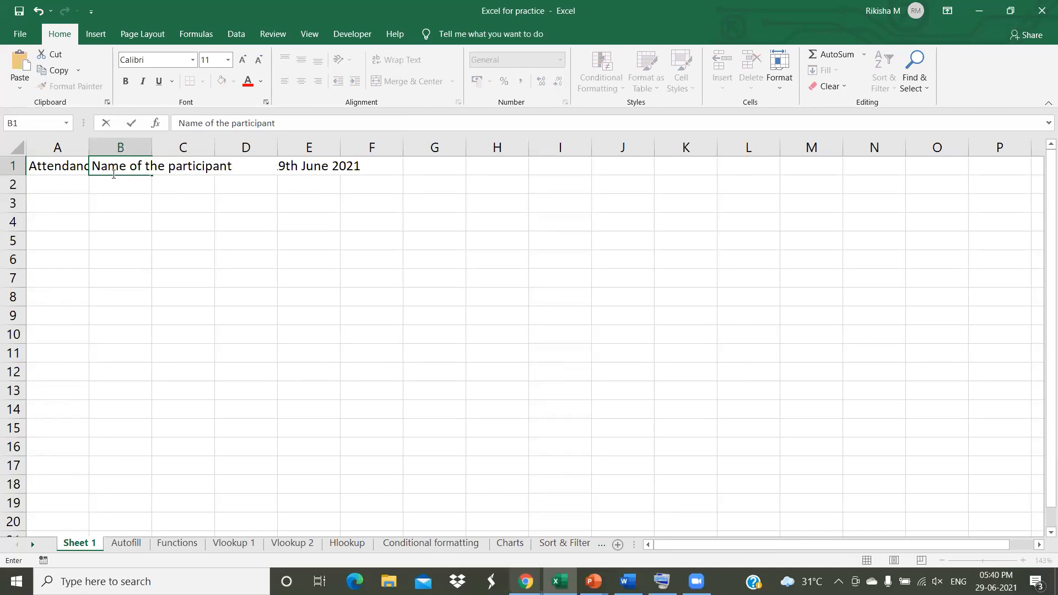
key("Tab")
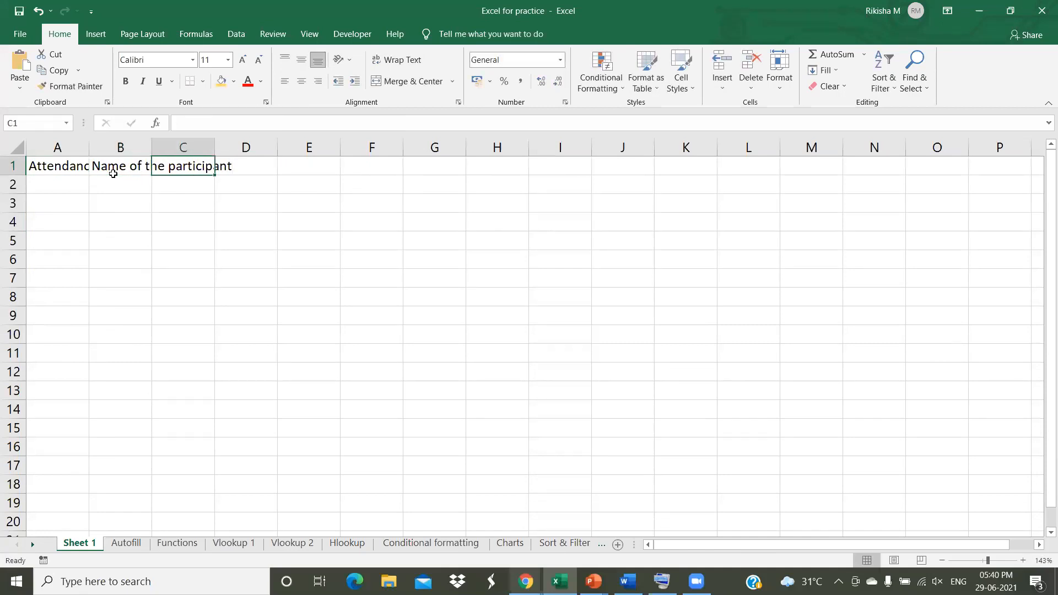
- Enter the headings "Contact no" in cell C1 and "Email id" in cell D1
type("Conta")
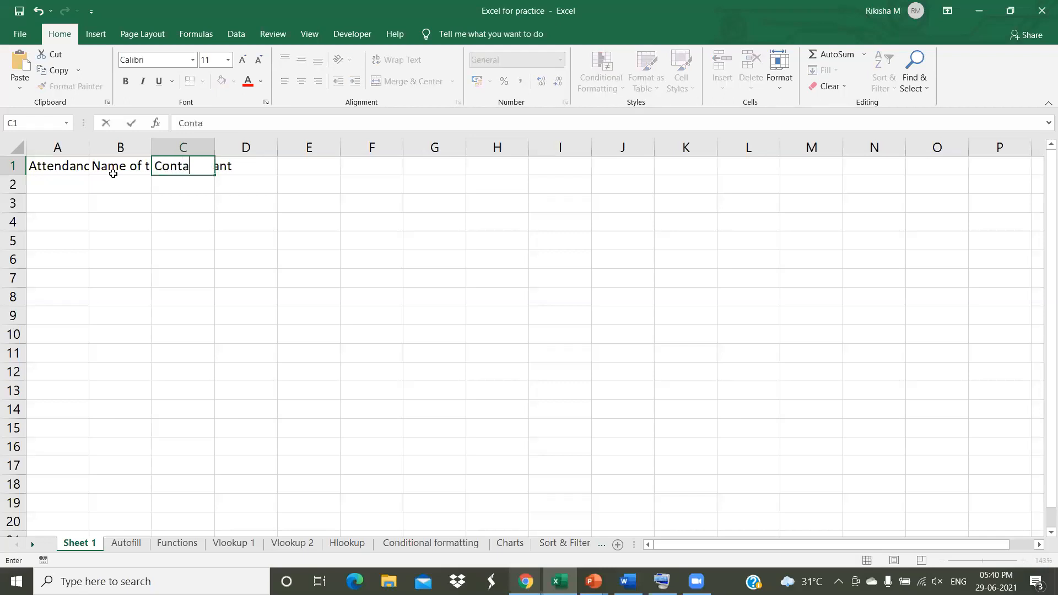
type("ct no")
key("Tab")
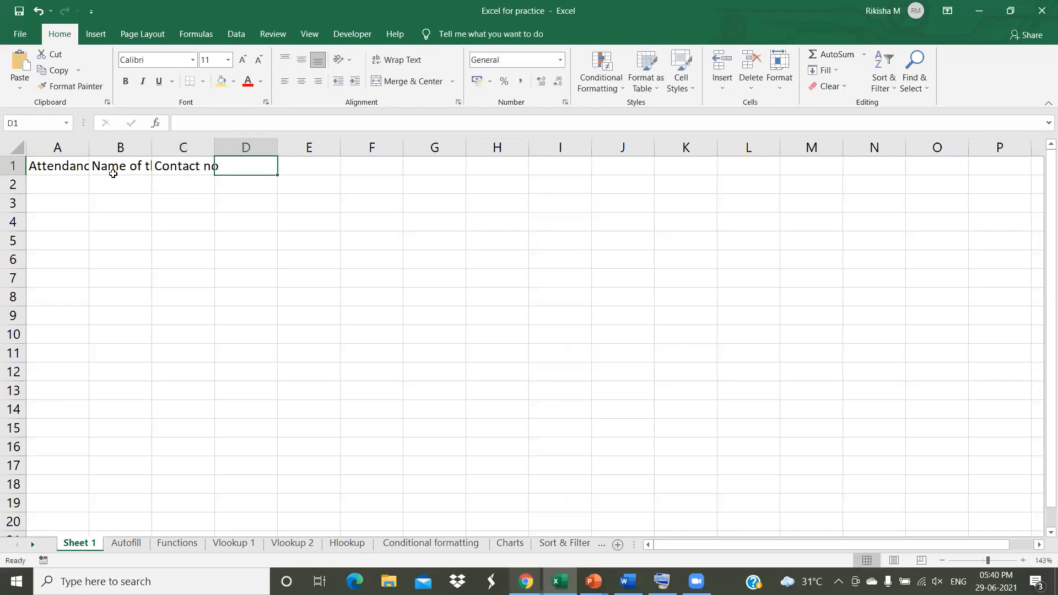
type("Email id")
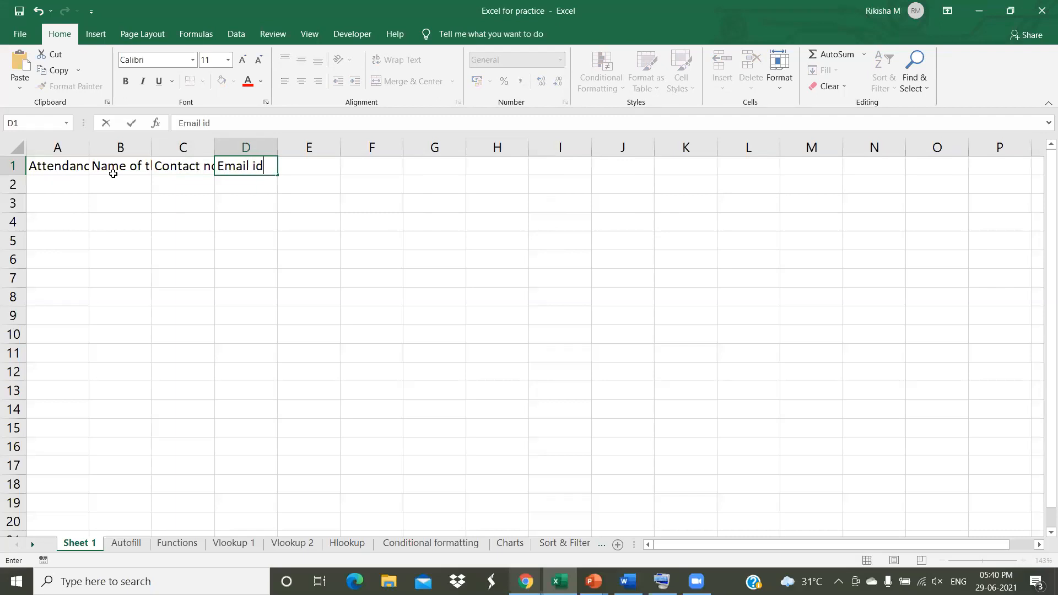
key("Tab")
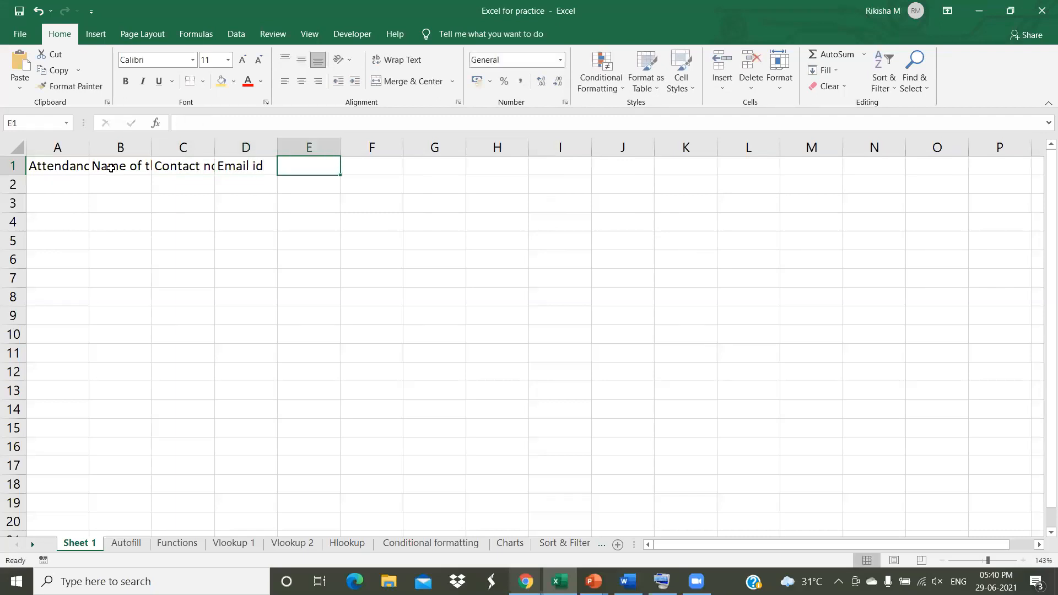
- Check the full contents of the headings in cells A1 to D1 for text cut off by neighbouring cells
left_click(52, 165)
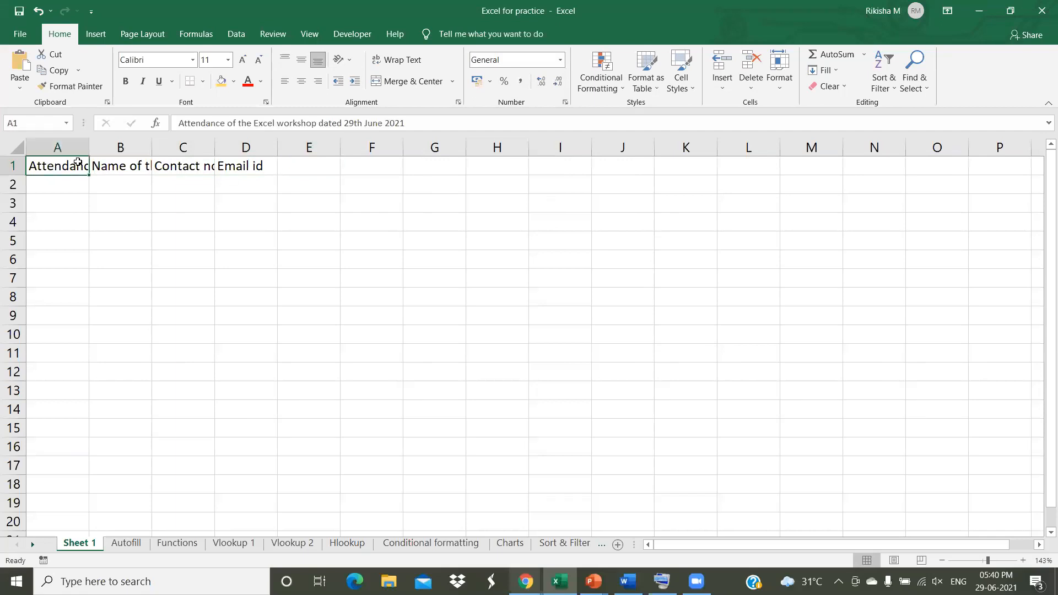
left_click(101, 171)
left_click(165, 167)
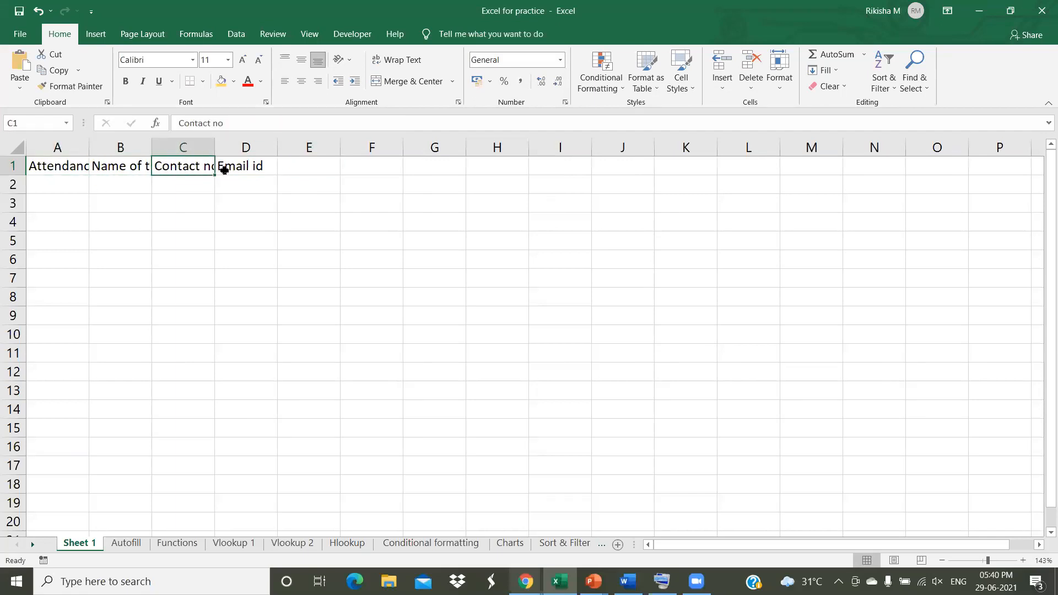
left_click(226, 170)
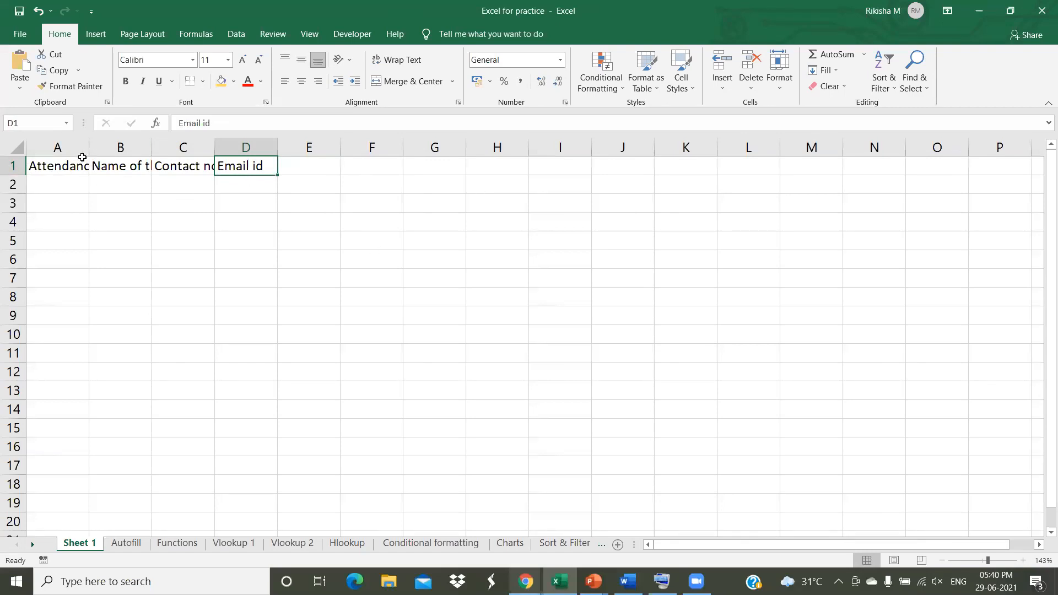
left_click_drag(82, 165, 243, 168)
left_click(246, 240)
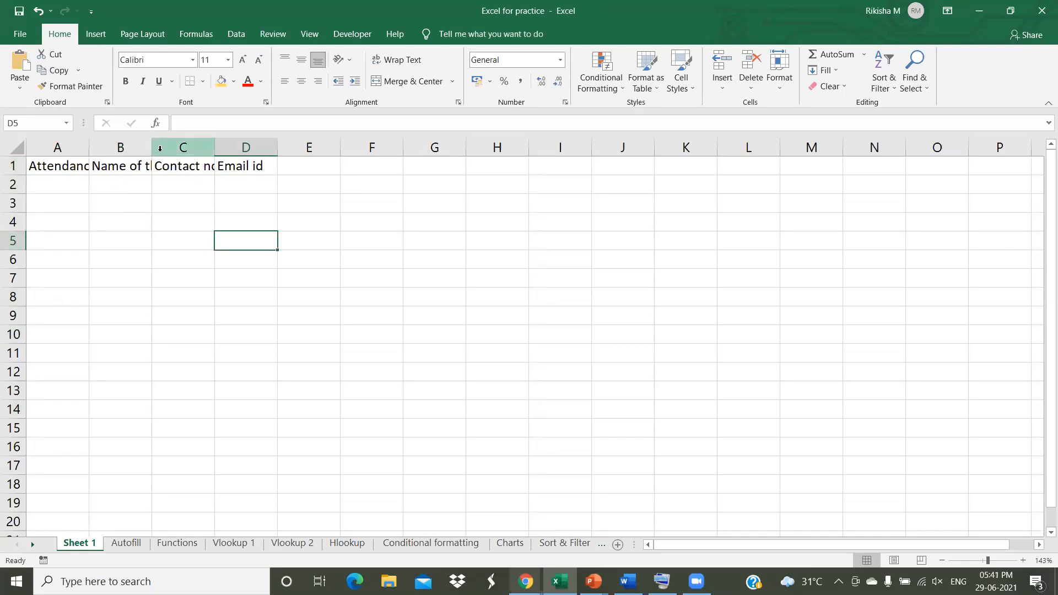
- Try wrapping the text of the whole of row 1 and turn the wrapping off again
left_click(12, 164)
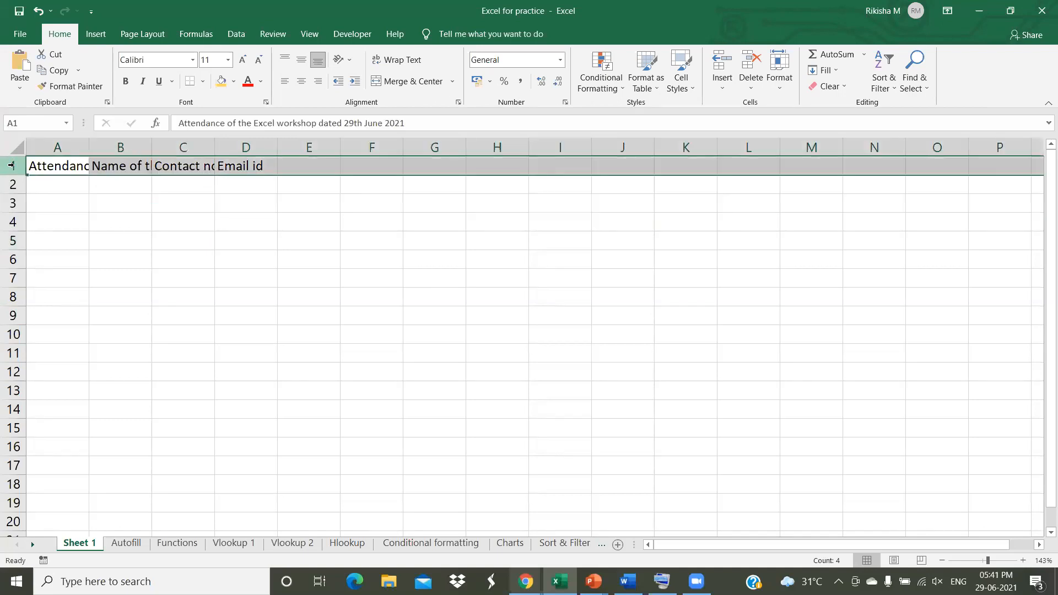
left_click(402, 61)
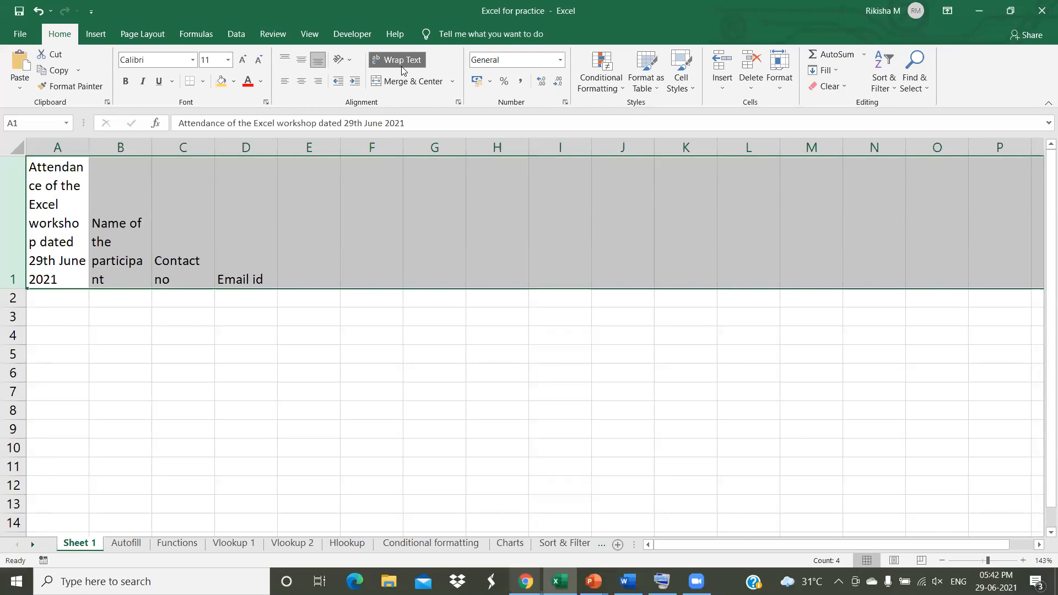
left_click(402, 61)
left_click(204, 234)
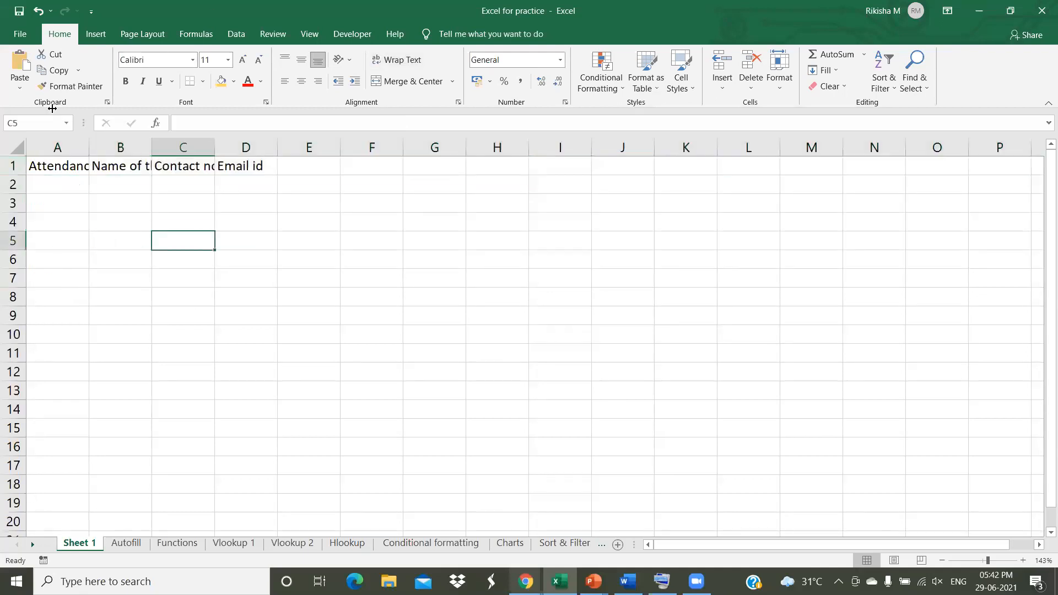
- AutoFit the width of column C to its "Contact no" heading
left_click(76, 169)
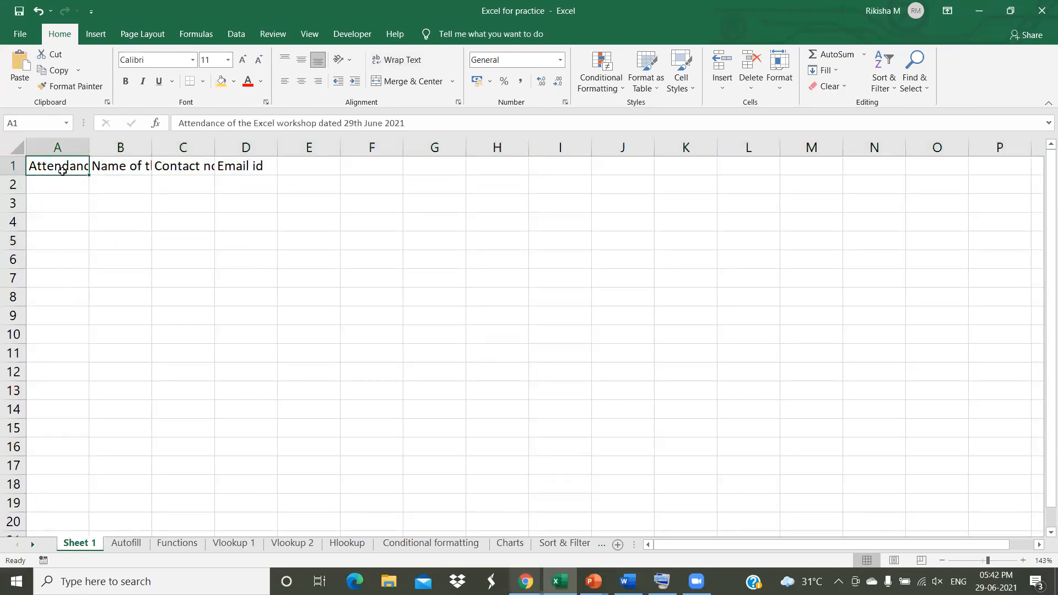
left_click(182, 162)
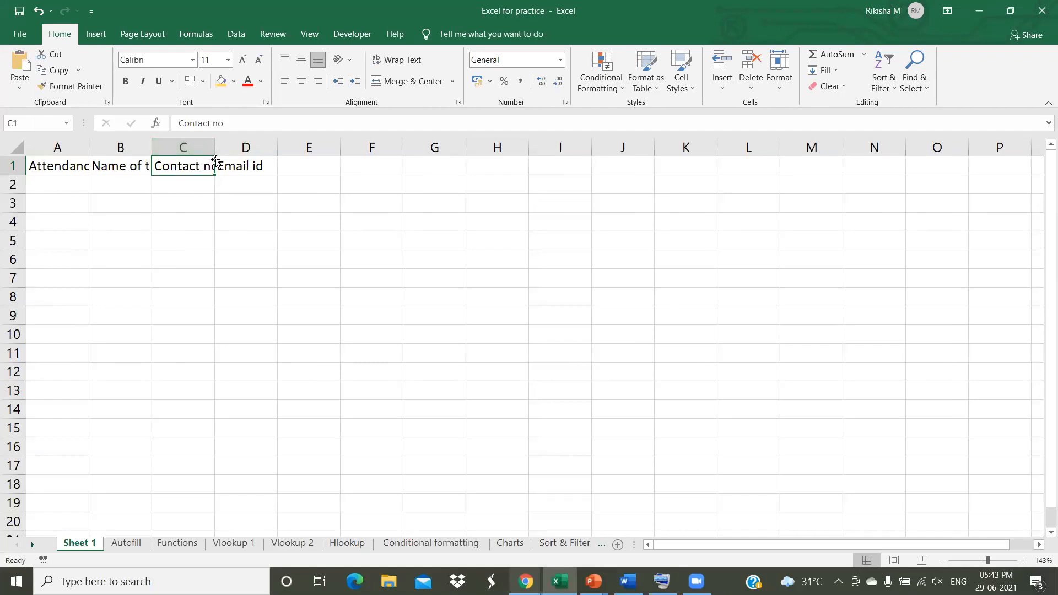
double_click(214, 142)
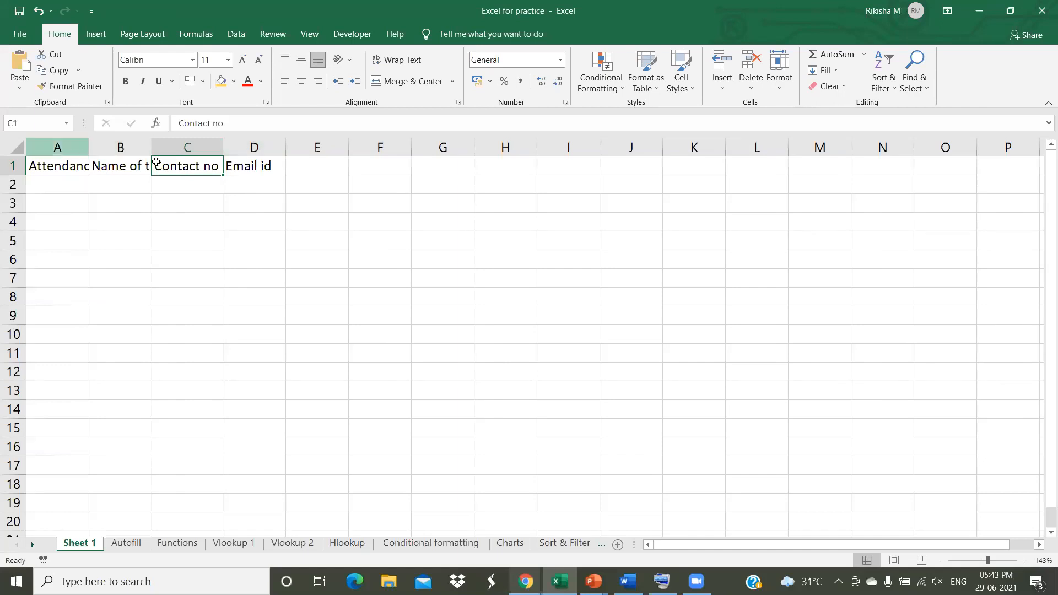
- Try auto-fitting the widths of columns A to D together and undo the resizing
left_click_drag(61, 148, 284, 147)
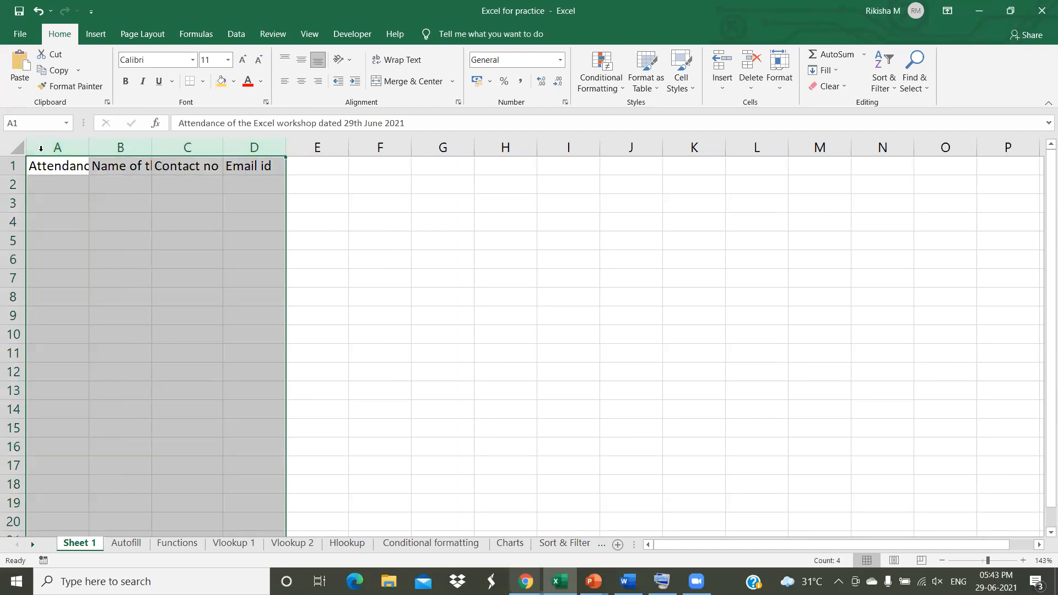
double_click(151, 143)
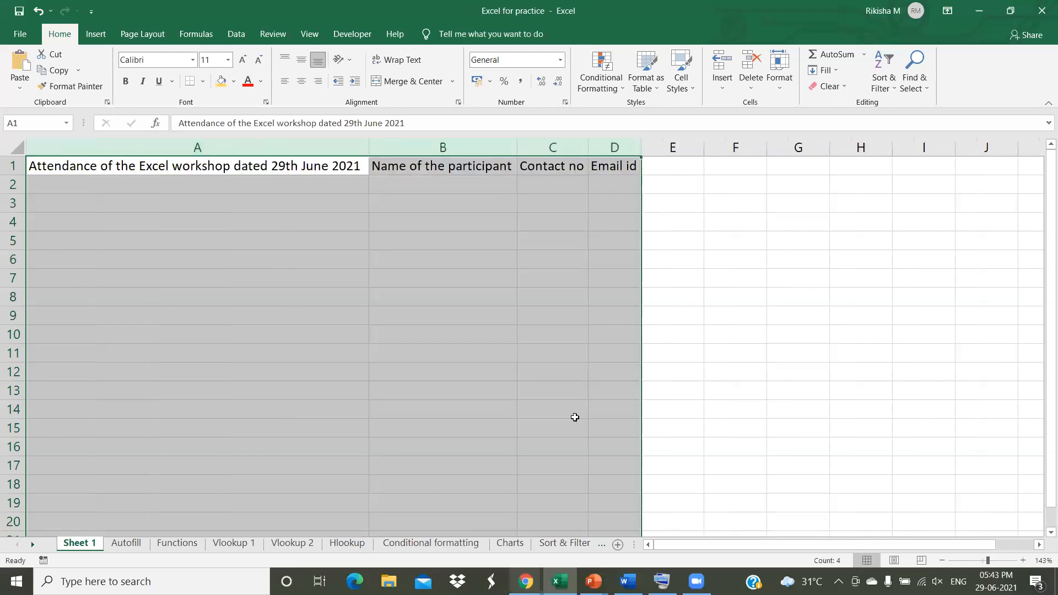
key("ctrl+z")
left_click(360, 330)
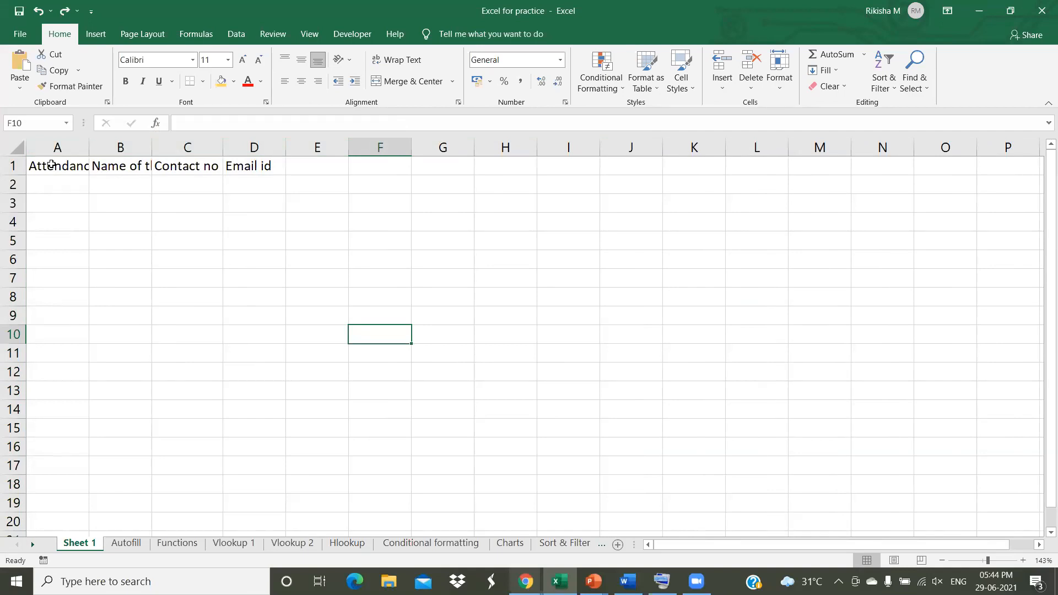
- AutoFit columns A to D together so each width matches its heading in row 1
left_click_drag(56, 147, 278, 146)
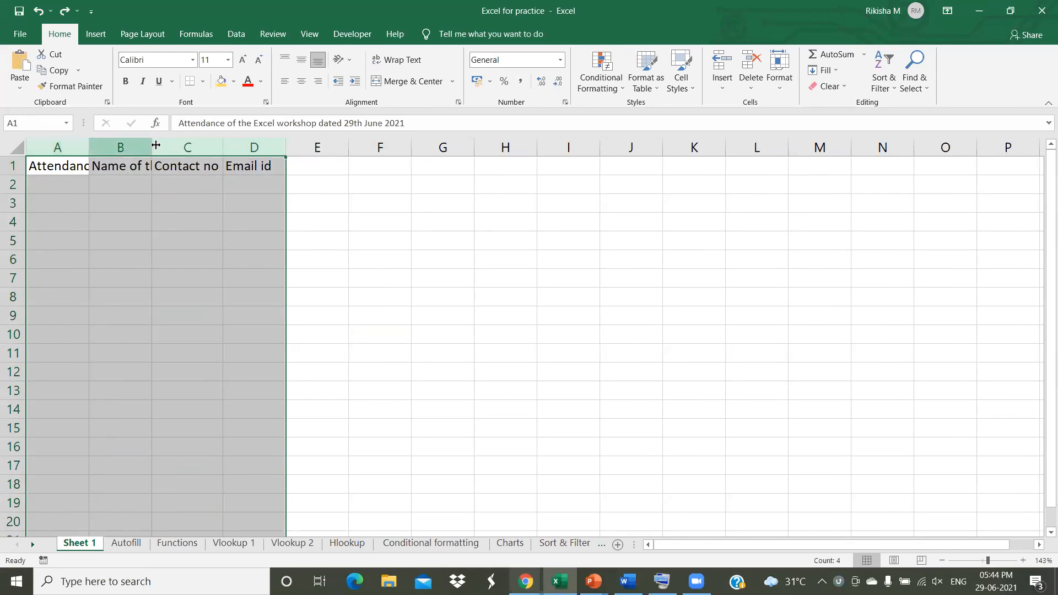
double_click(223, 148)
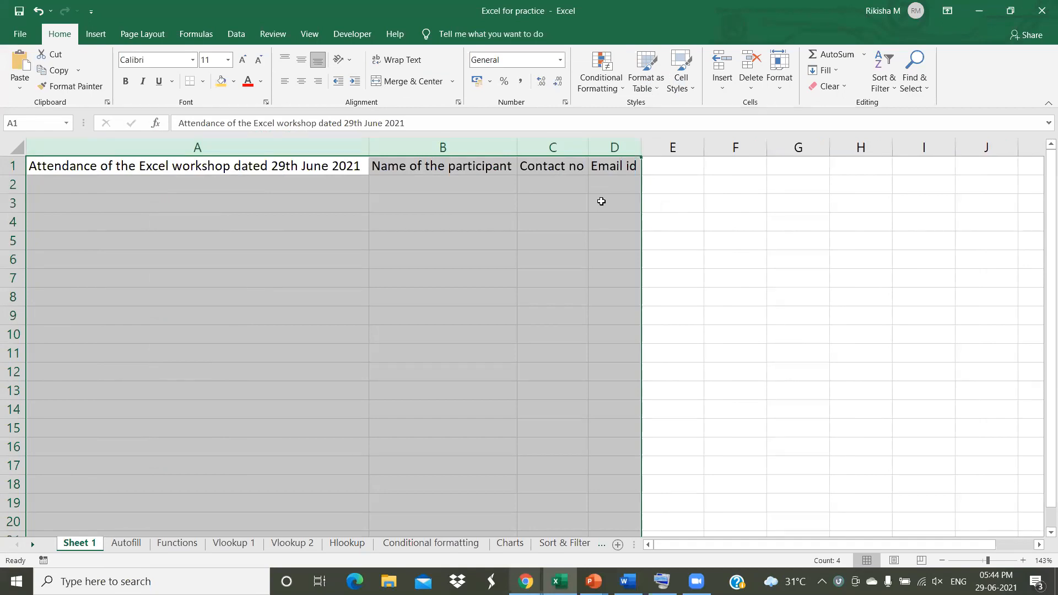
left_click(1038, 544)
left_click(1039, 545)
left_click(1039, 545)
left_click(1039, 545)
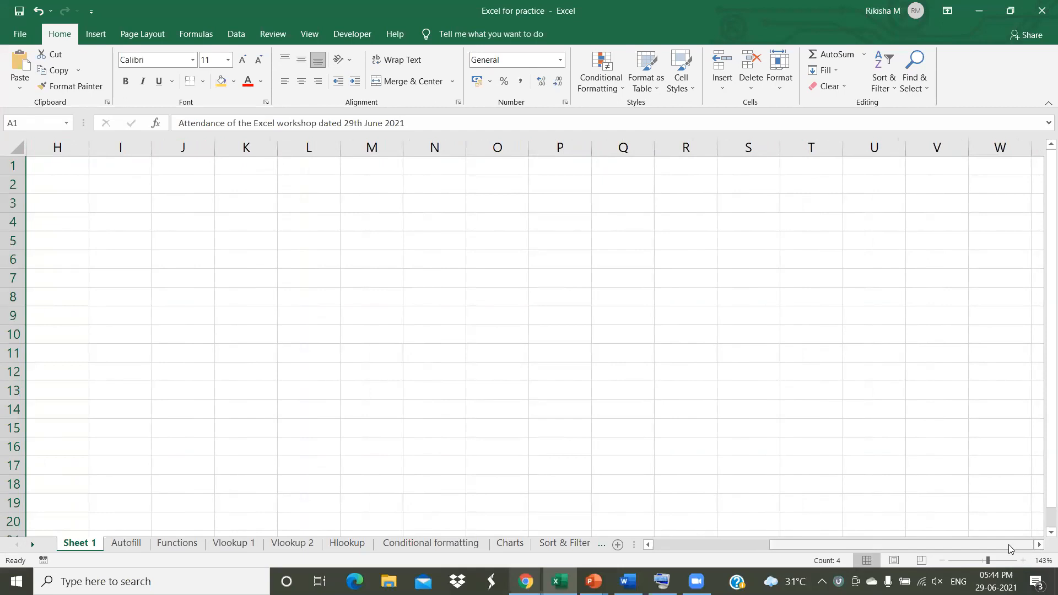
left_click_drag(1009, 544, 713, 548)
left_click(460, 241)
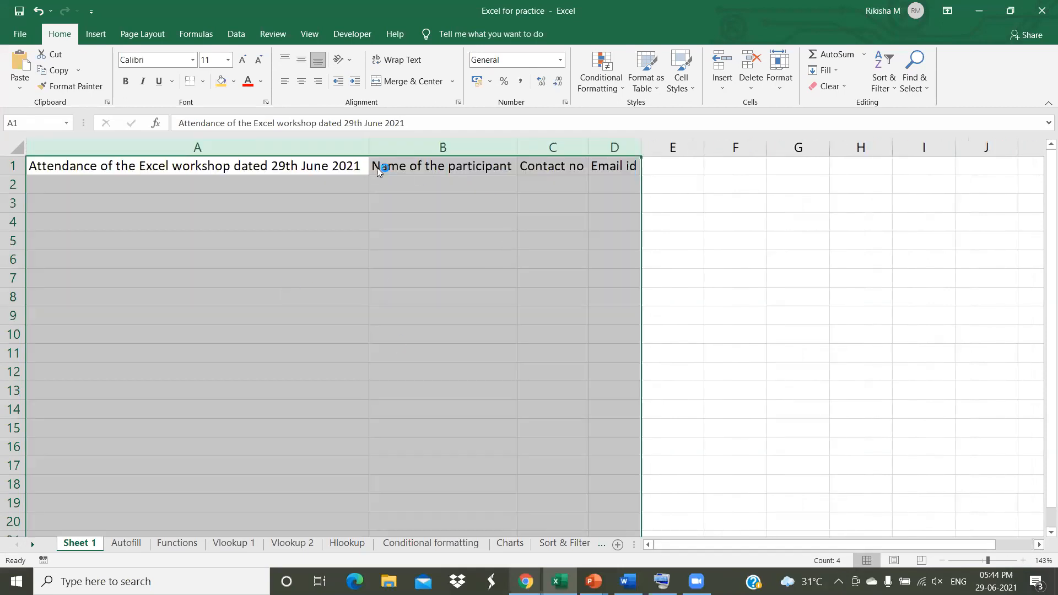
- Undo the auto-fitting of columns A to D and copy the A1 heading across row 1 to column M
key("ctrl+z")
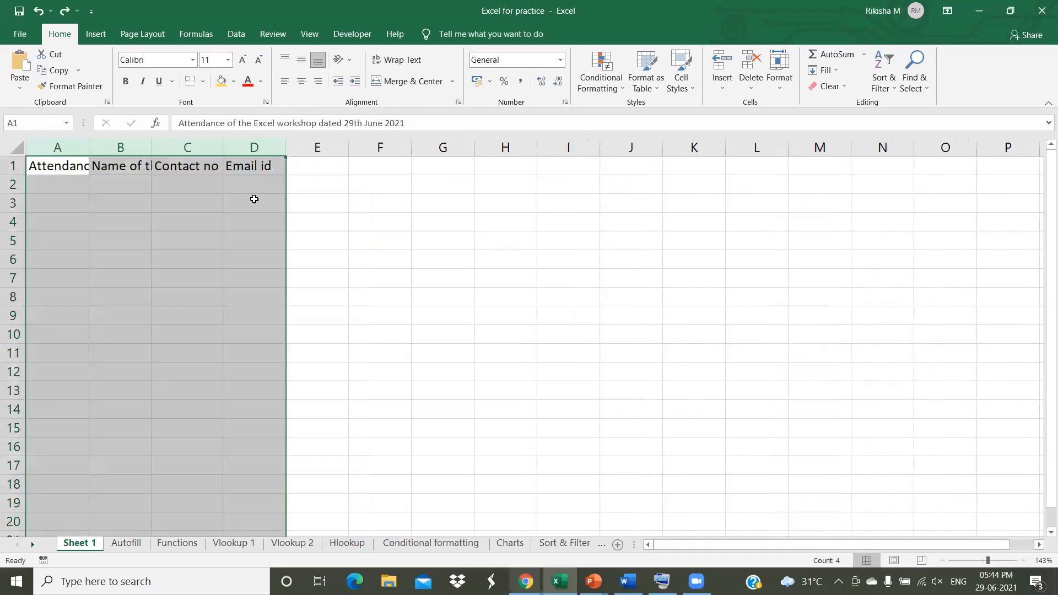
left_click(72, 168)
key("ctrl+c")
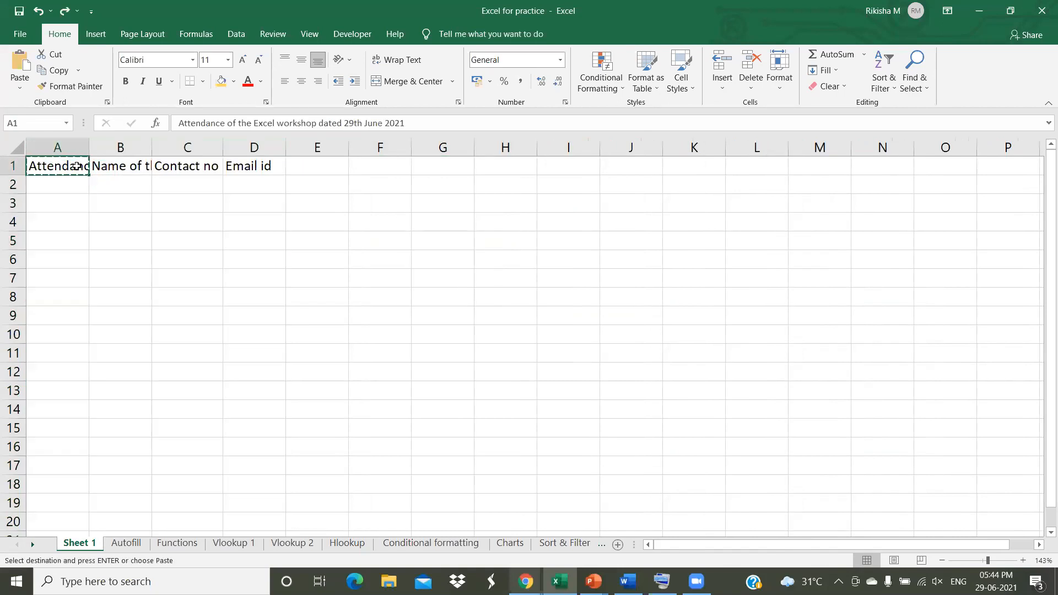
left_click_drag(138, 166, 386, 185)
left_click_drag(613, 175, 800, 164)
key("ctrl+v")
left_click(768, 338)
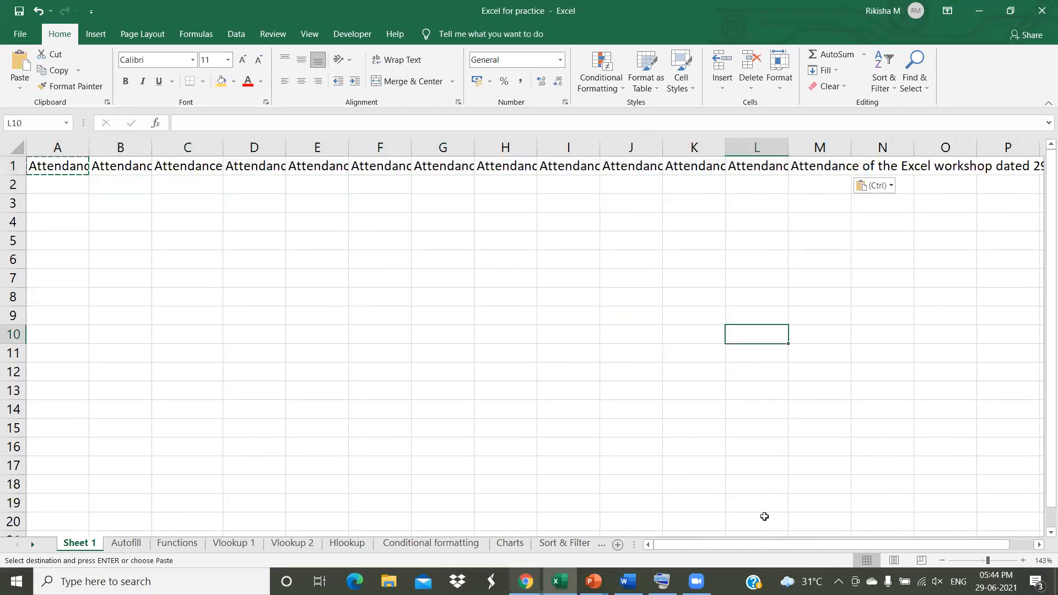
- Try auto-fitting columns A to N together to their row 1 headings and undo the resizing
left_click_drag(46, 144, 853, 147)
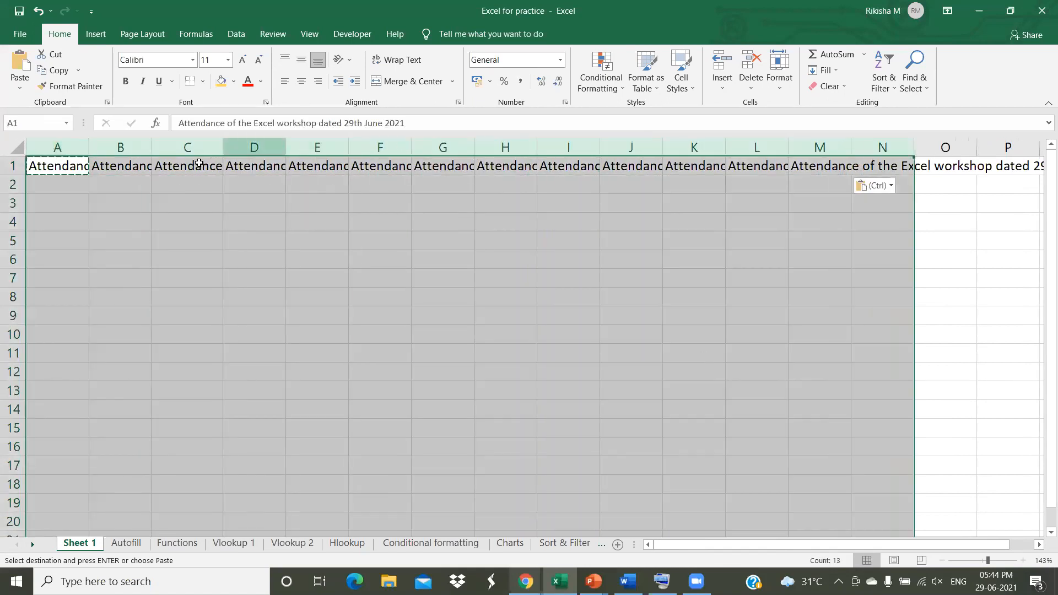
double_click(349, 140)
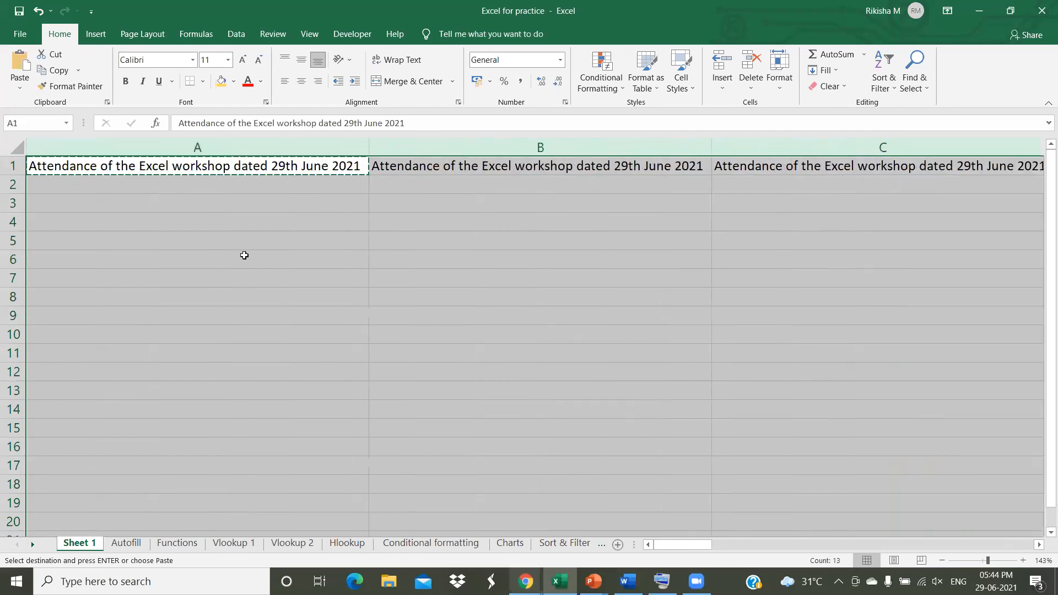
left_click(243, 255)
left_click(486, 226)
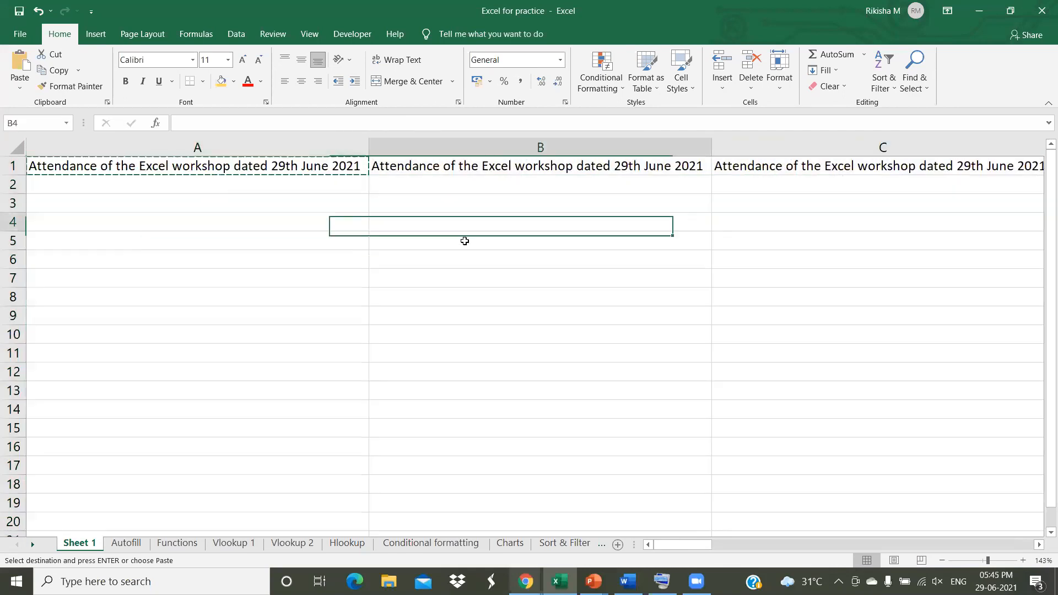
left_click(793, 208)
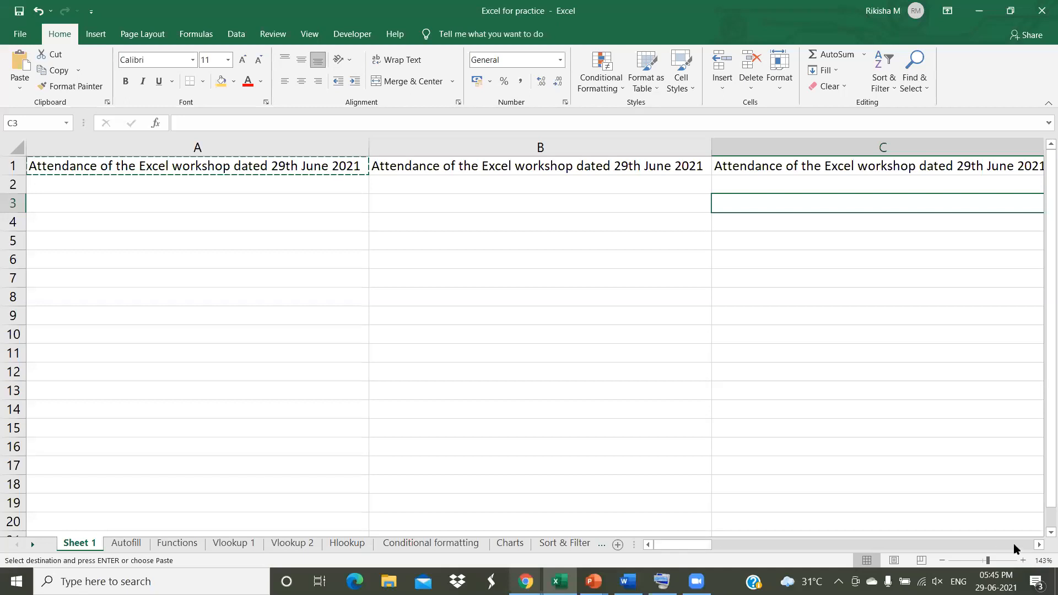
left_click_drag(1038, 546, 1038, 546)
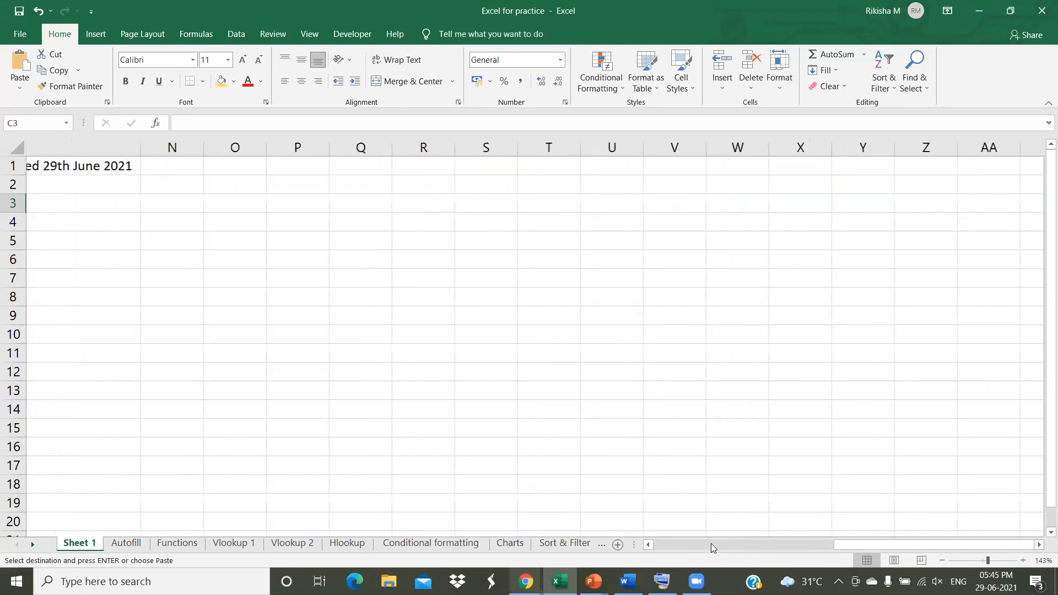
left_click(651, 544)
left_click_drag(653, 544, 652, 544)
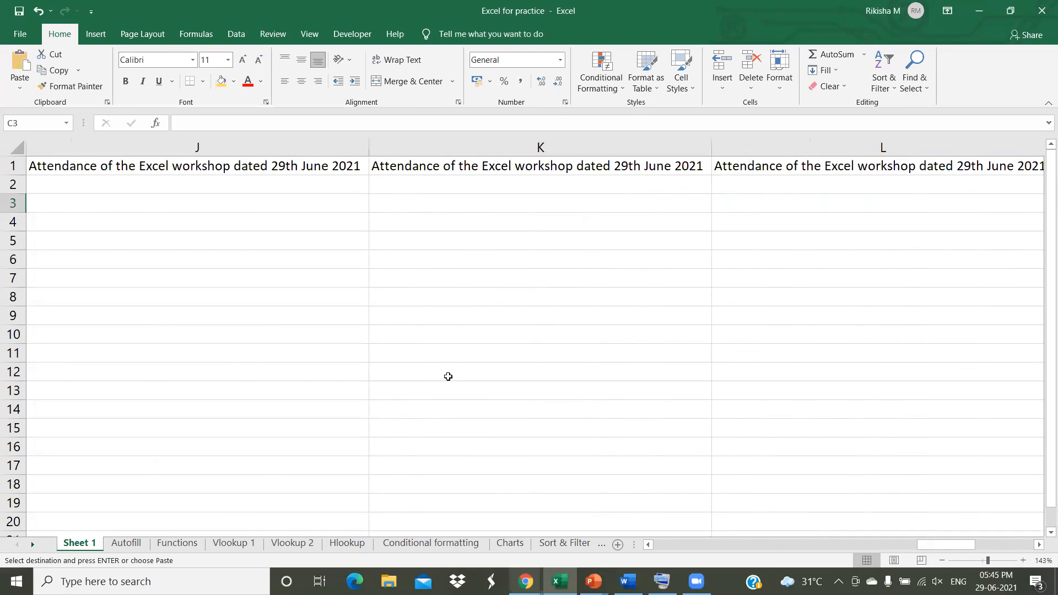
key("ctrl+z")
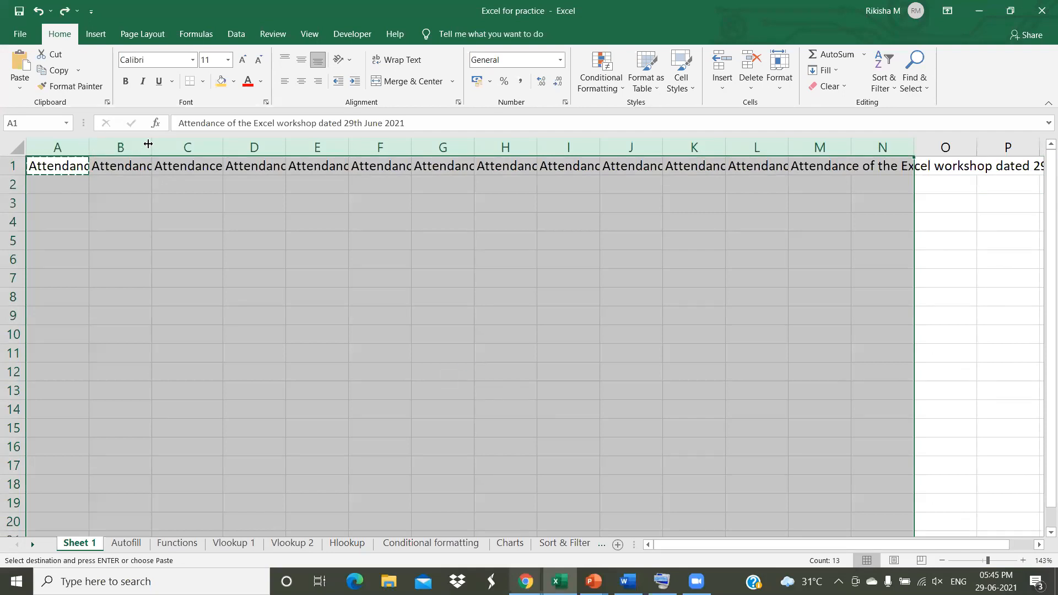
left_click(917, 238)
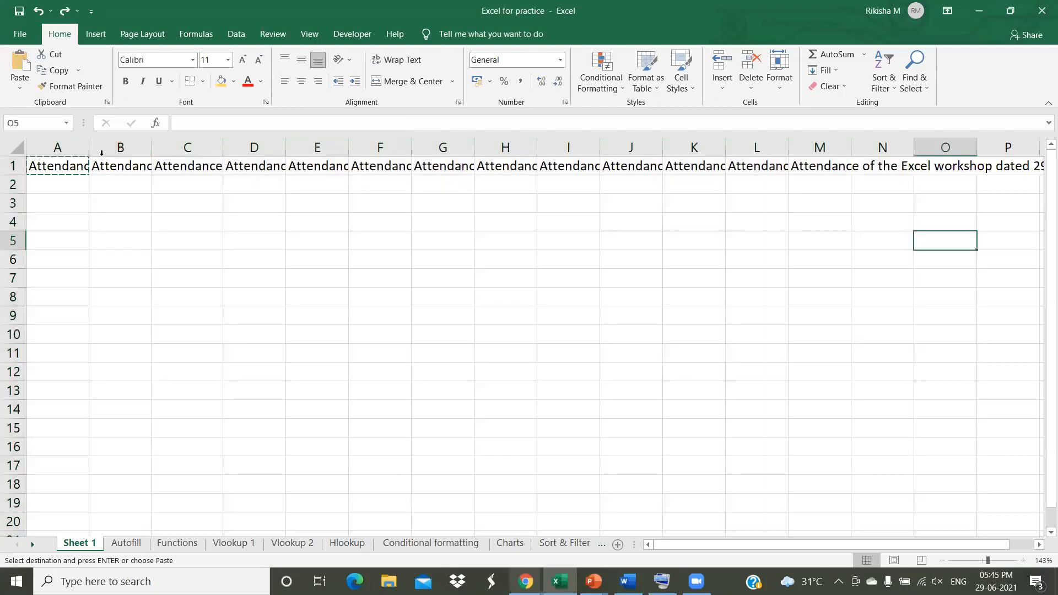
- Try resizing column A by hand and auto-fitting columns A to N together, and undo these width changes
left_click_drag(89, 150, 196, 164)
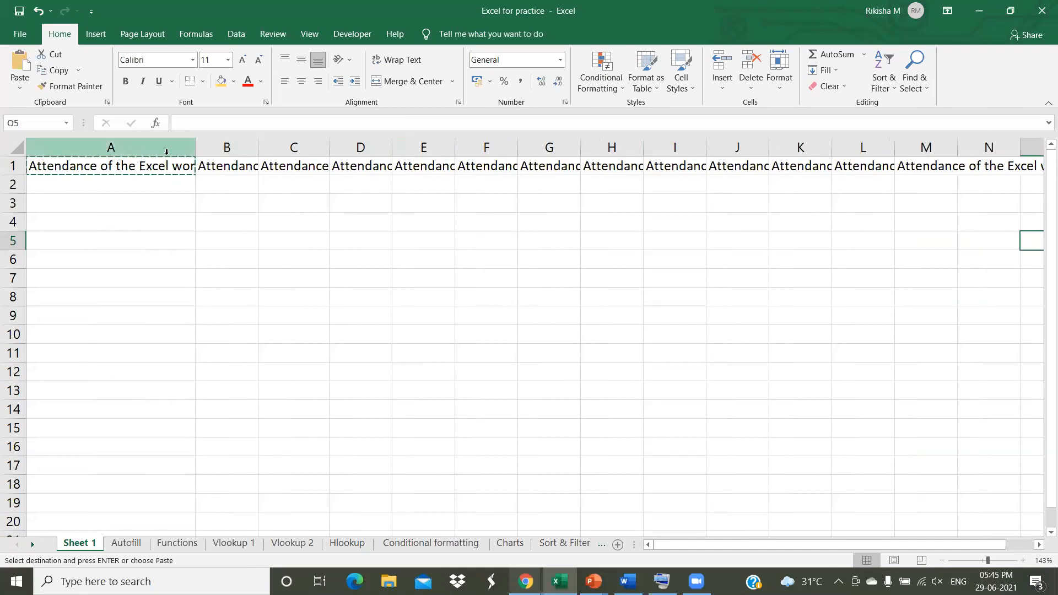
left_click_drag(134, 150, 173, 146)
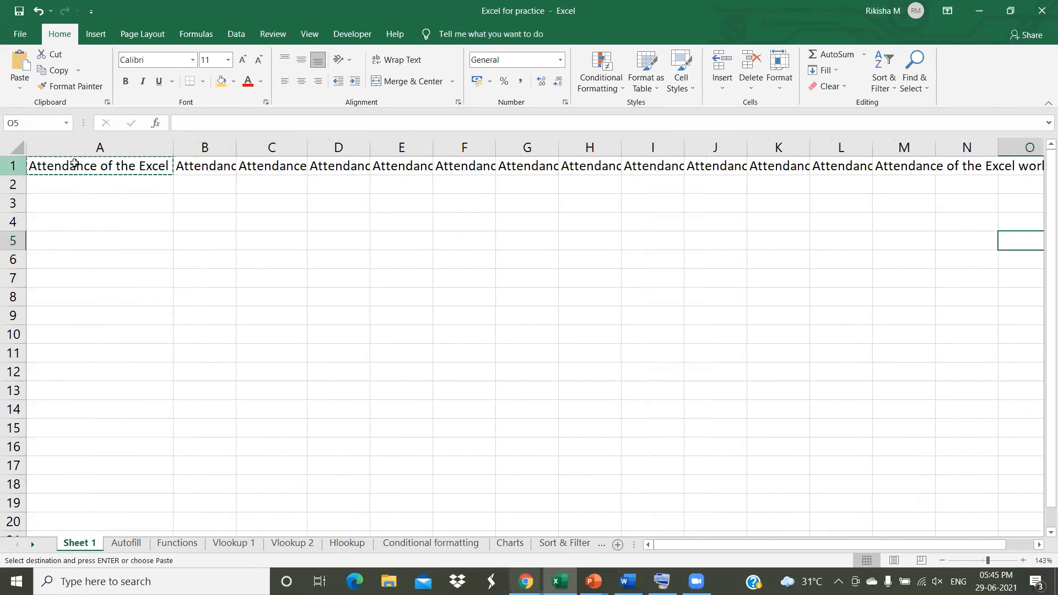
left_click_drag(99, 147, 996, 147)
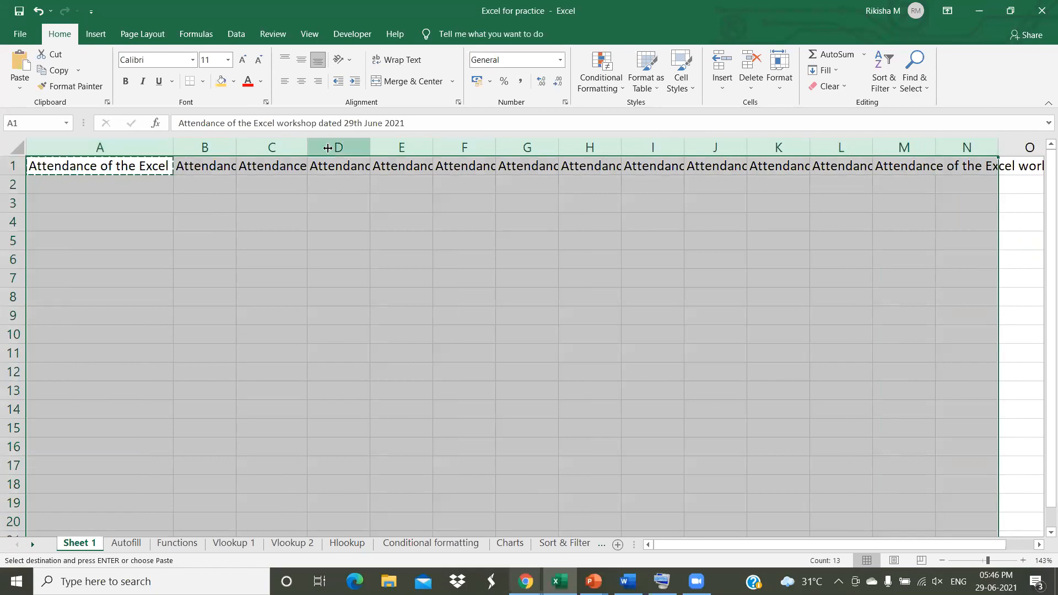
double_click(171, 150)
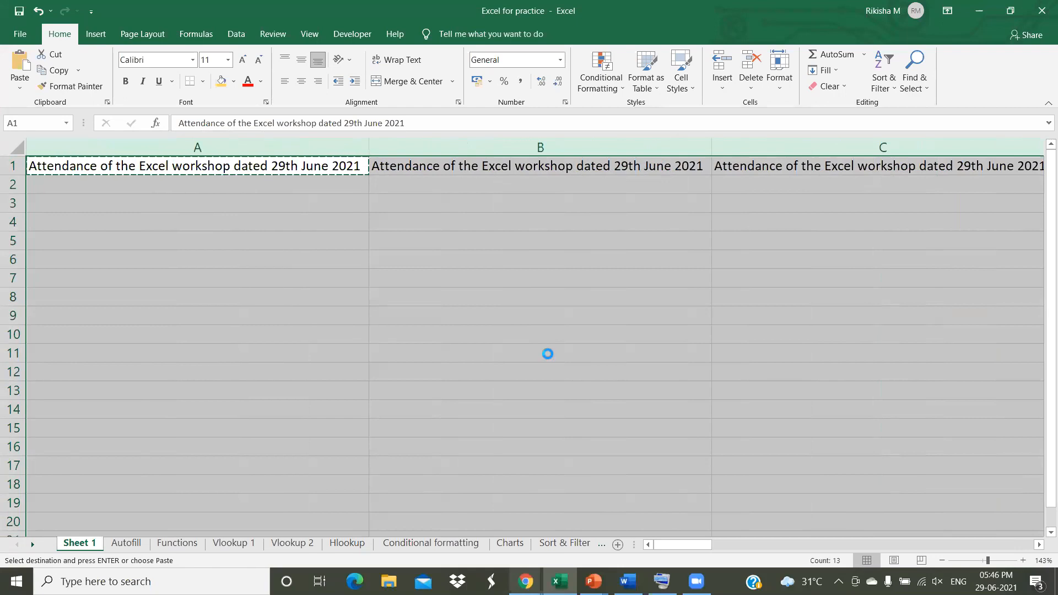
key("ctrl+z")
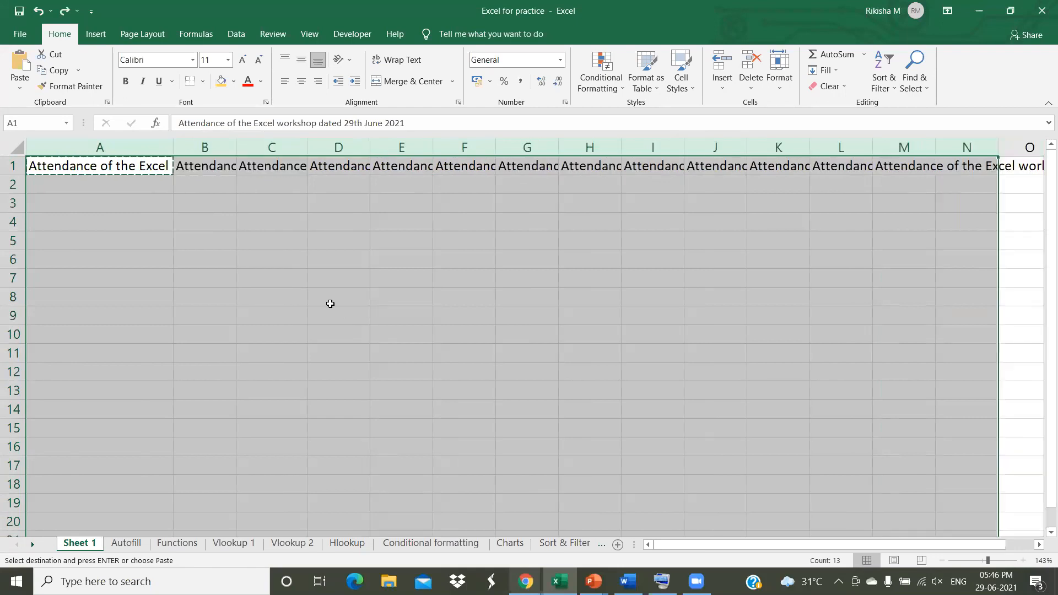
key("ctrl+z")
key("ctrl+z")
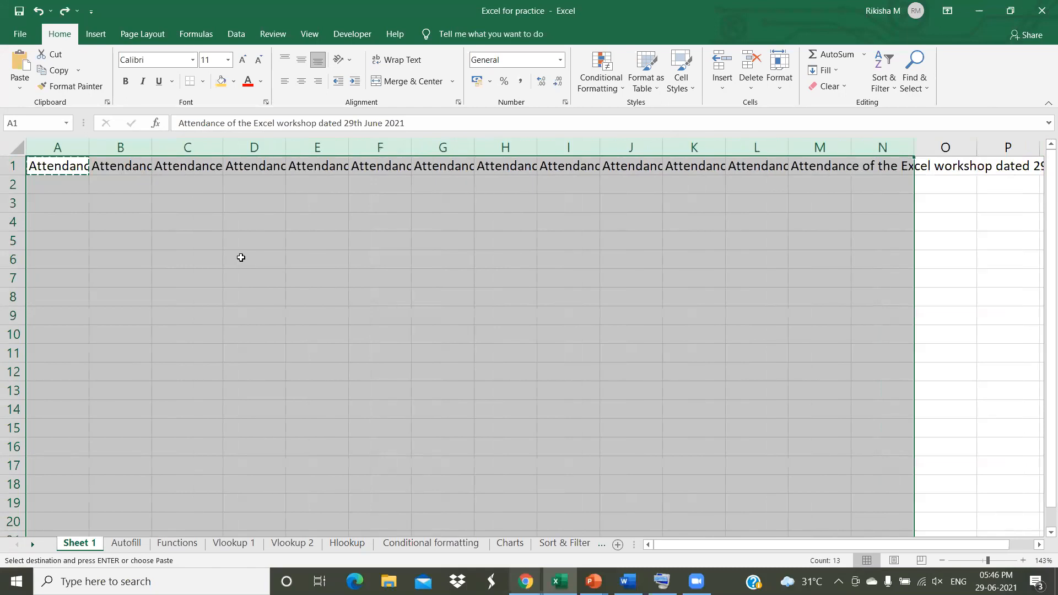
left_click(194, 241)
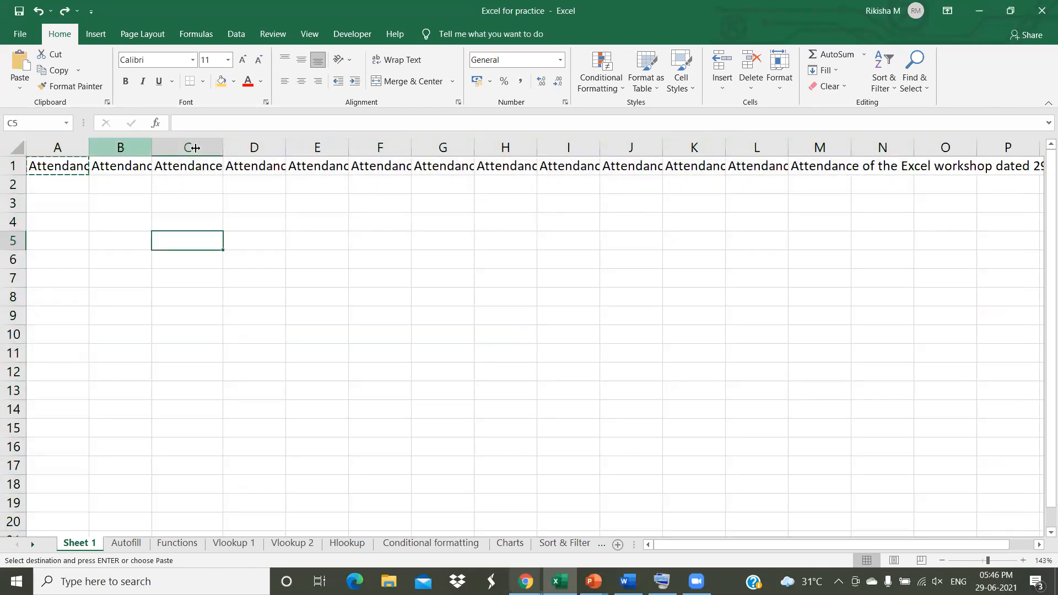
- Widen column B by hand to about twice its width
left_click_drag(152, 147, 325, 468)
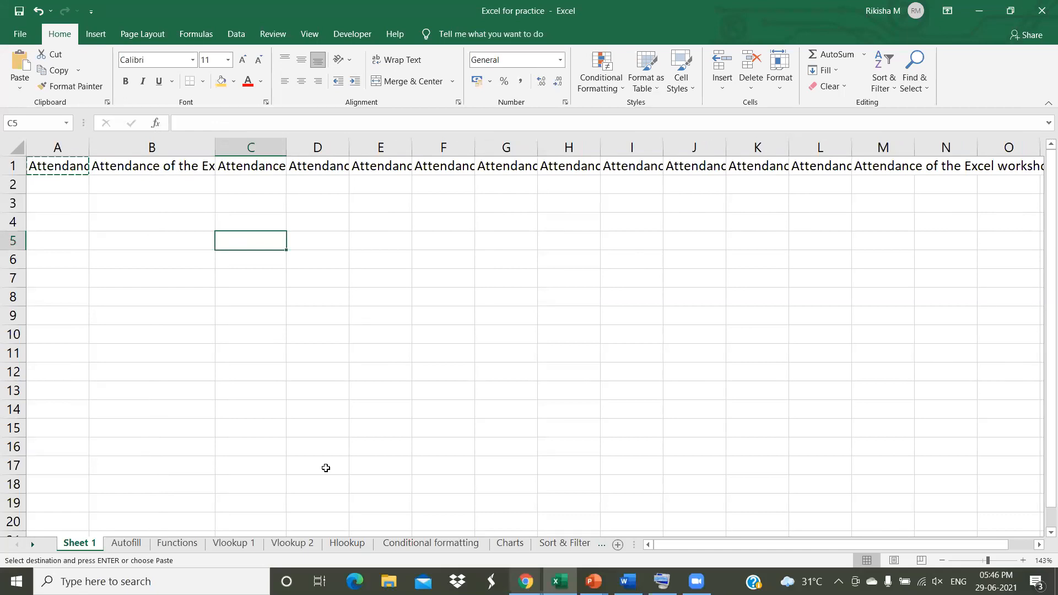
left_click(142, 190)
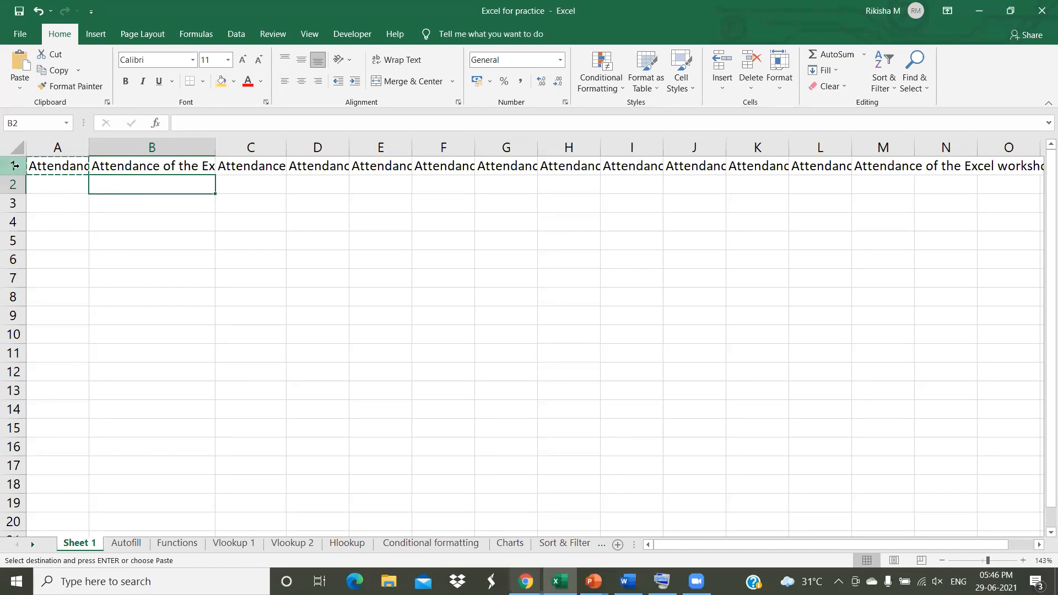
left_click(359, 236)
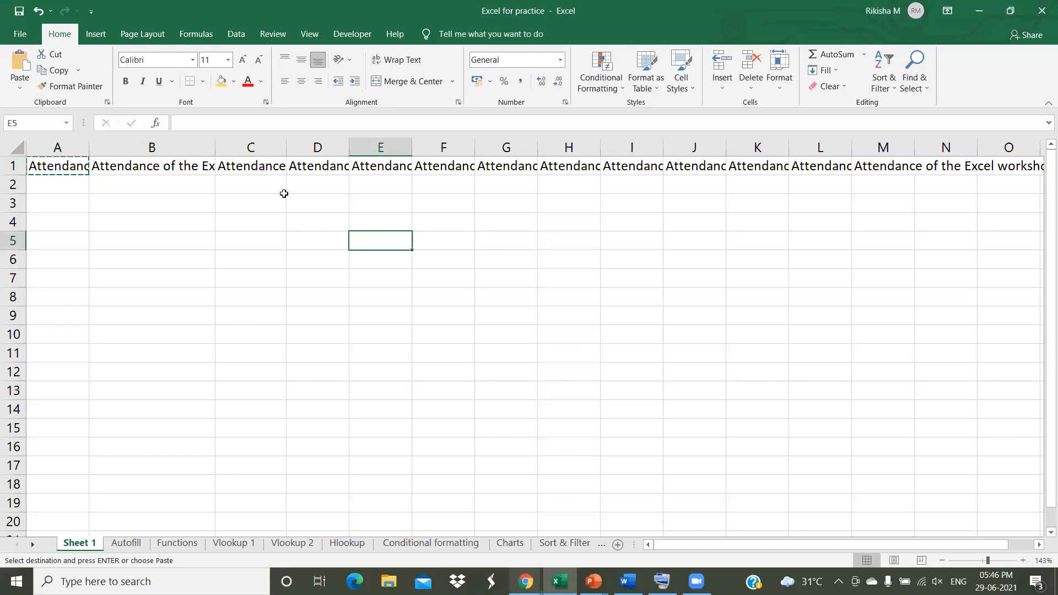
- Delete the whole of row 1 with its repeated attendance headings
left_click(14, 167)
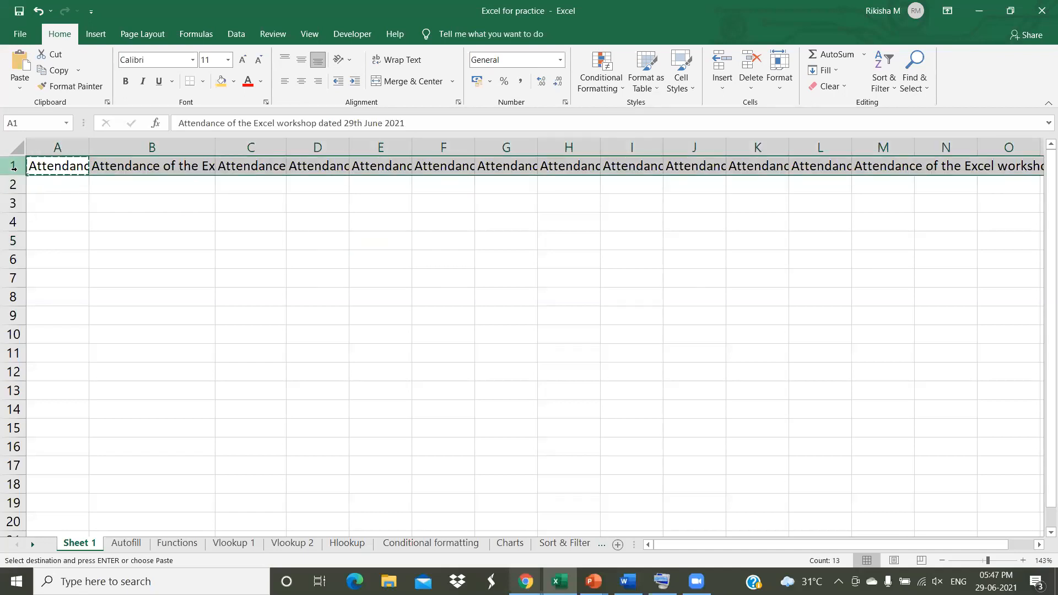
right_click(14, 167)
left_click(57, 285)
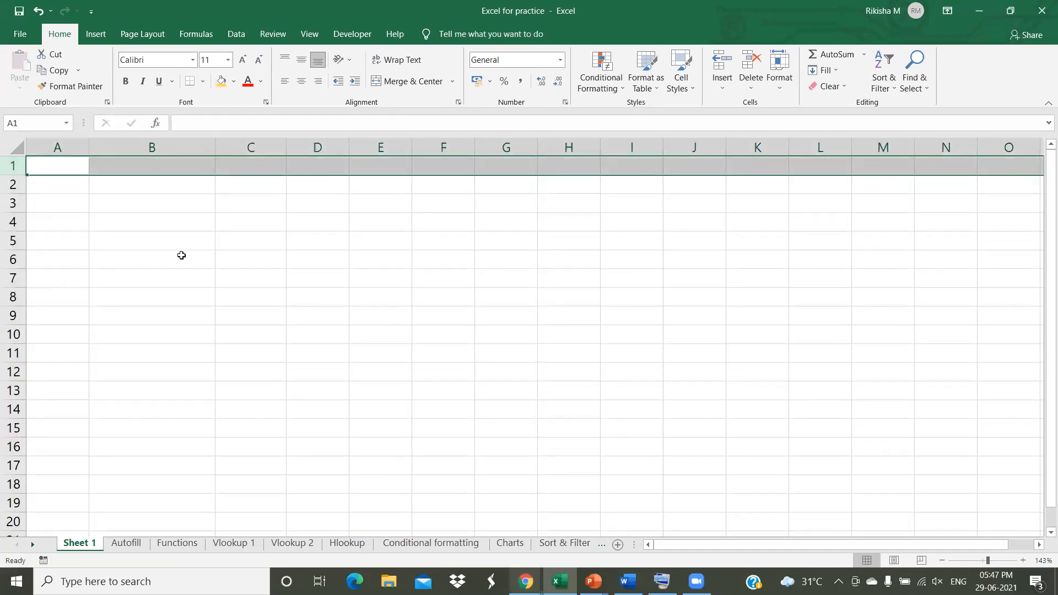
left_click(249, 253)
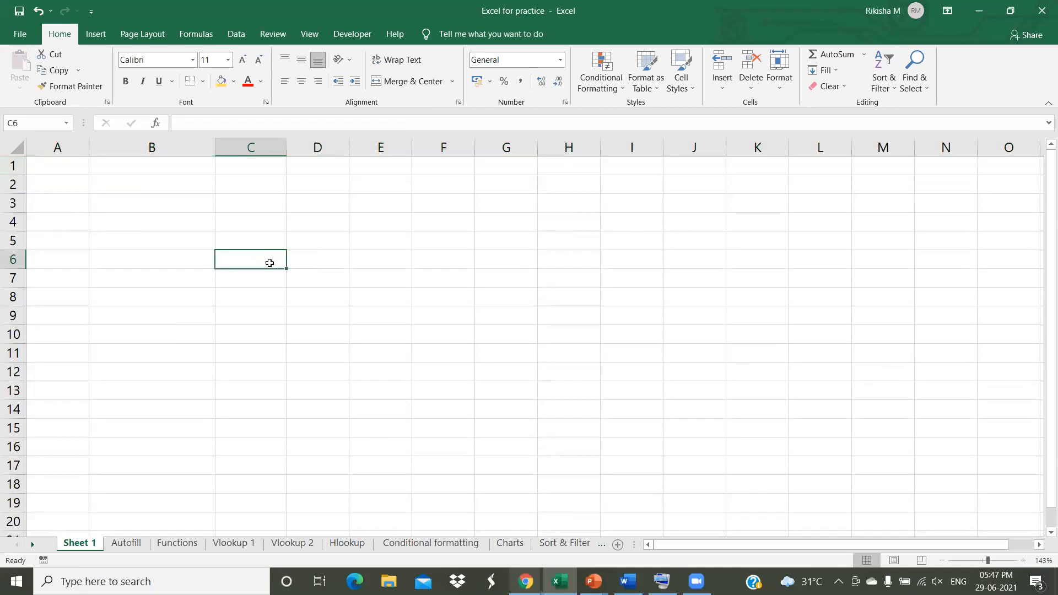
left_click(176, 171)
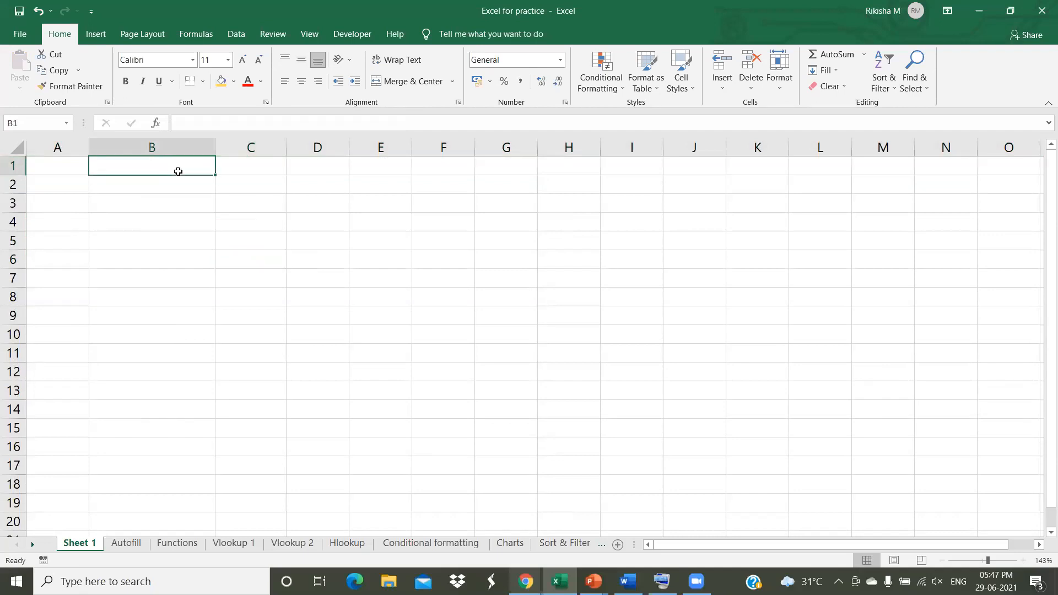
right_click(178, 172)
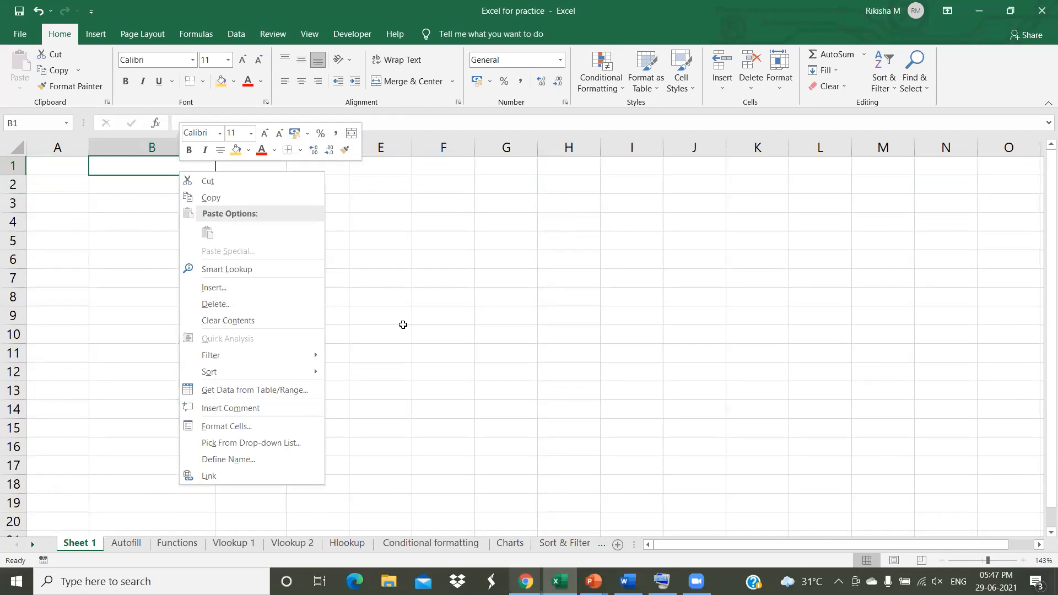
key("Escape")
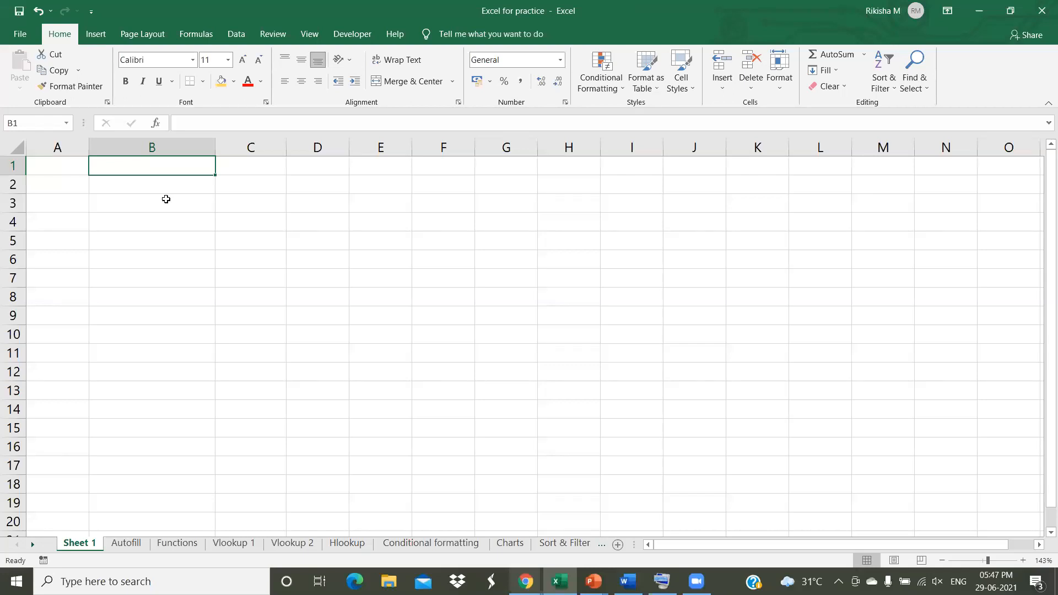
left_click(230, 249)
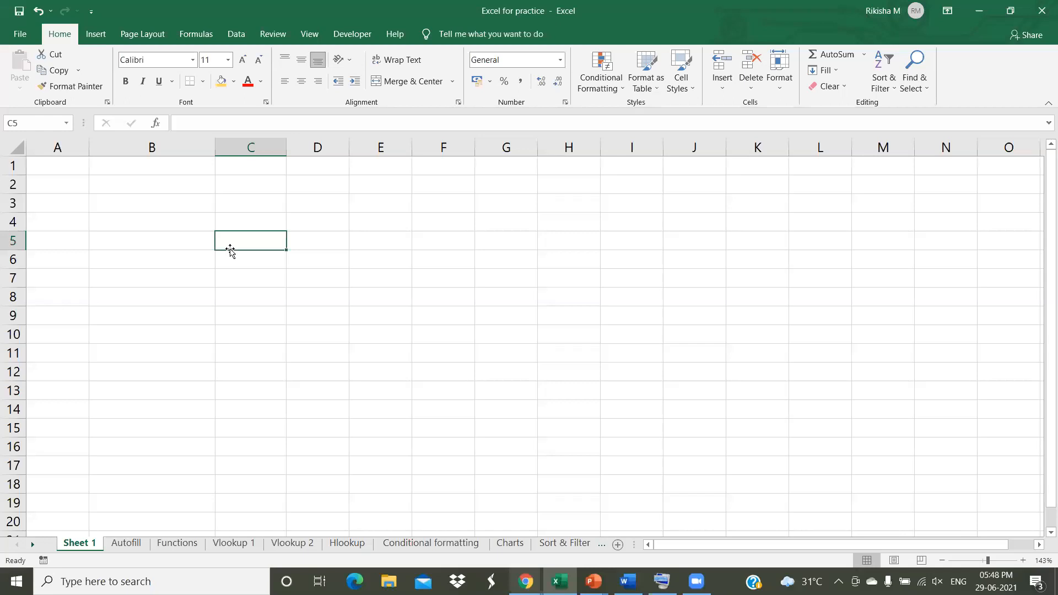
left_click(188, 300)
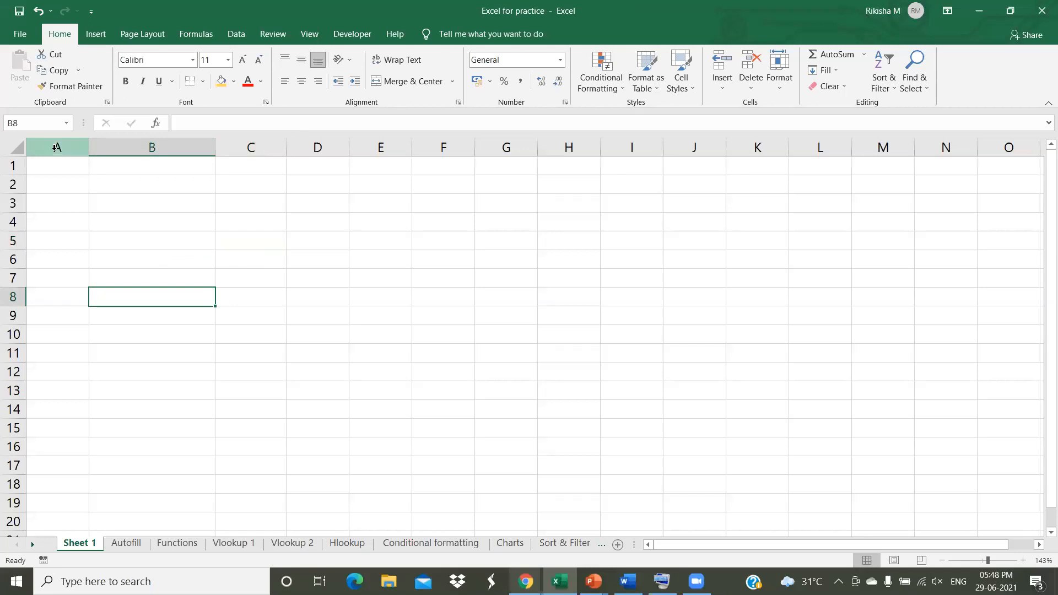
left_click(397, 274)
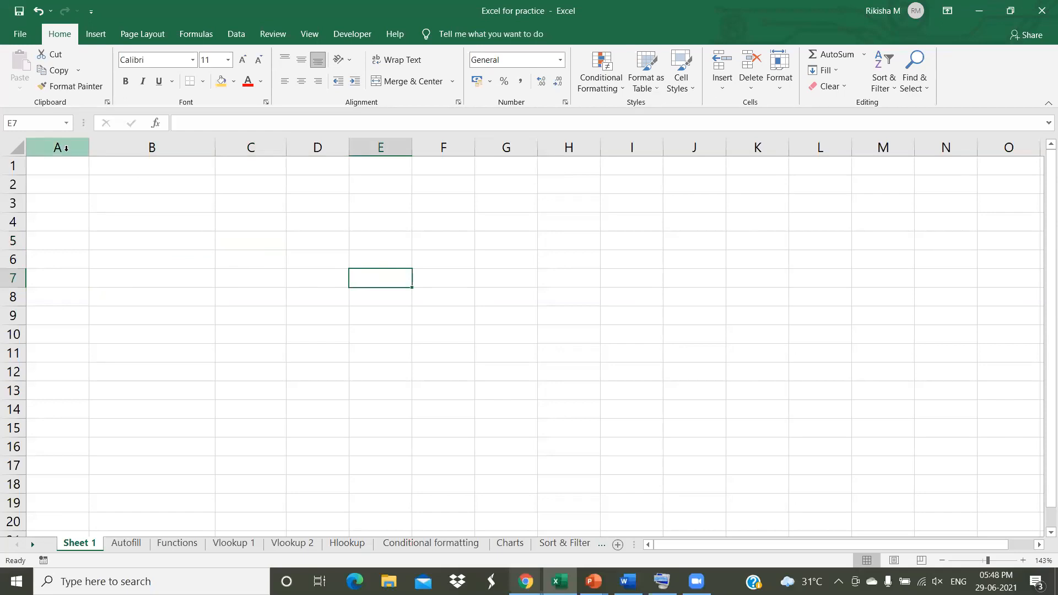
- Set the width of columns A to H to 25
left_click_drag(66, 147, 564, 143)
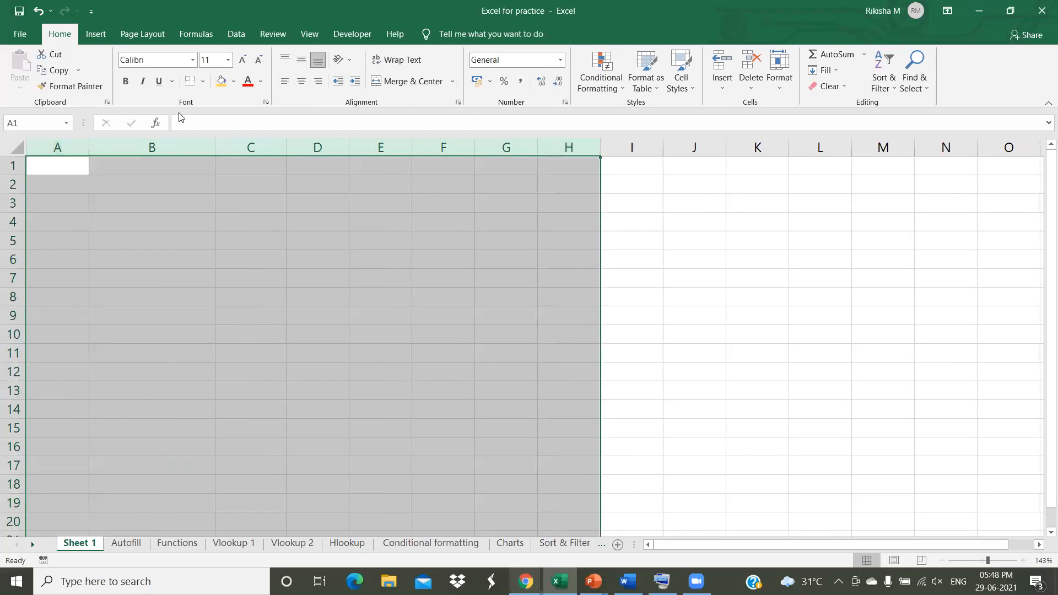
left_click(781, 82)
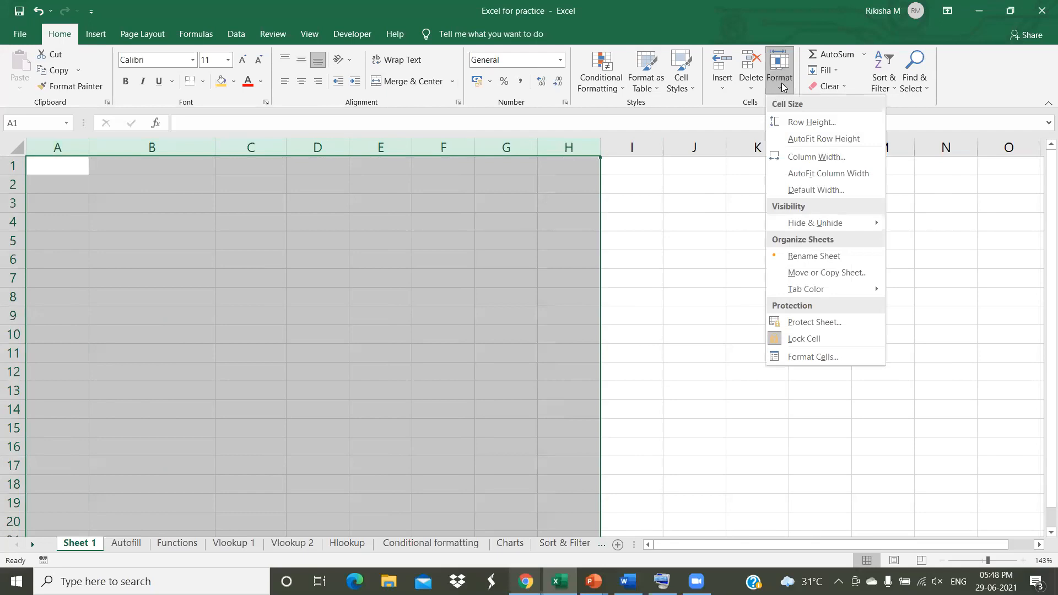
left_click(807, 160)
left_click_drag(257, 335, 686, 259)
type("25")
left_click(683, 297)
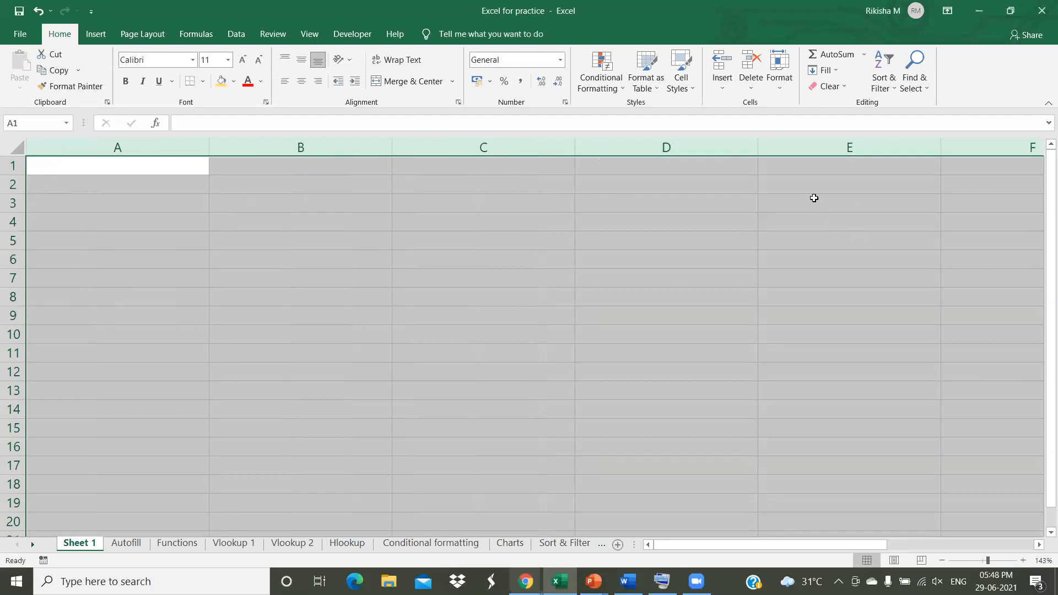
- Set an exact, narrower column width for columns A to H, making them all less than half as wide
left_click(779, 77)
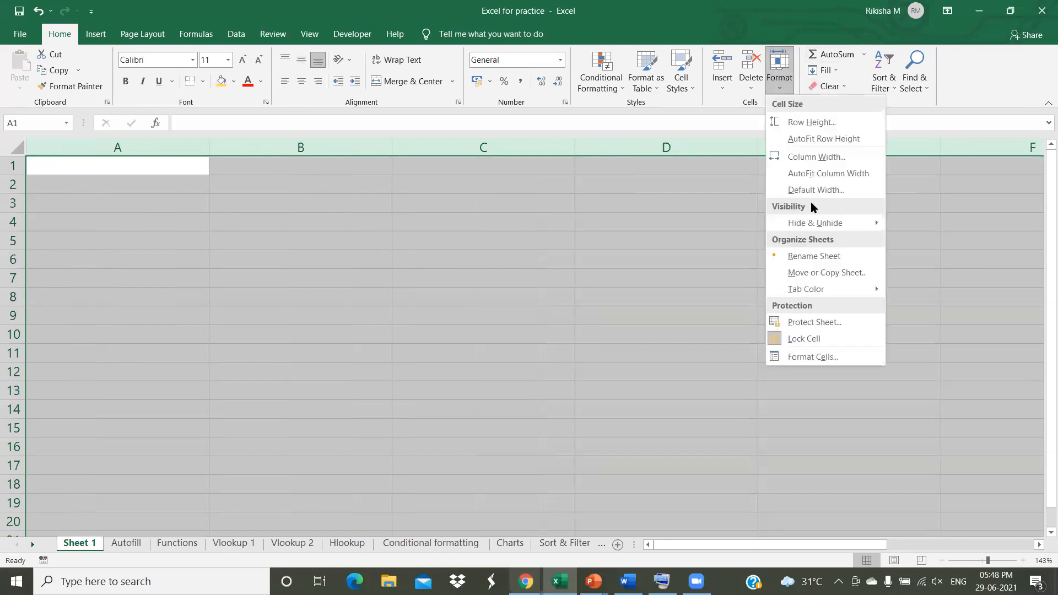
left_click(820, 158)
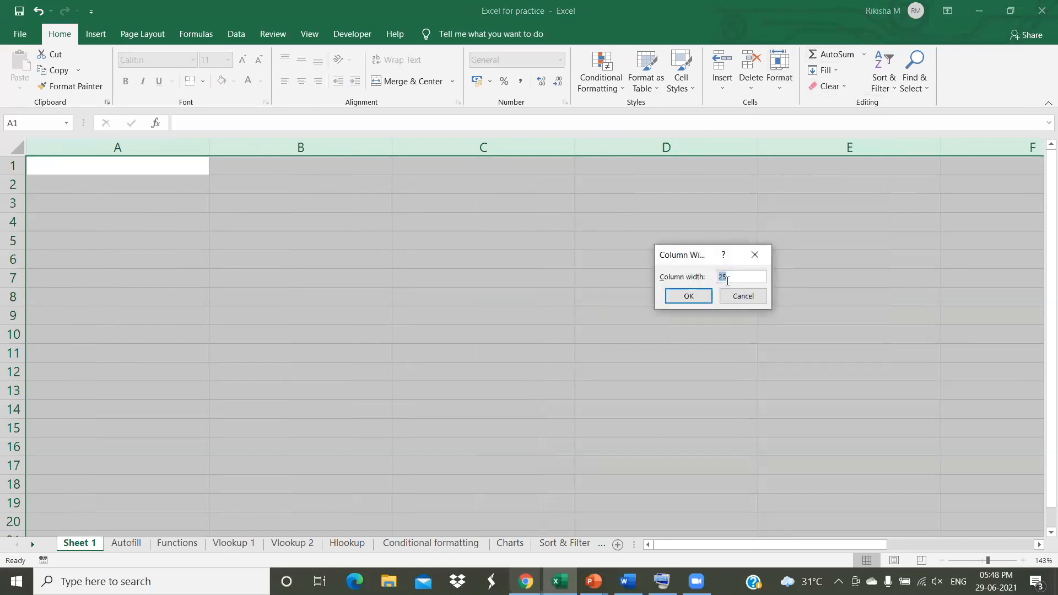
left_click(684, 301)
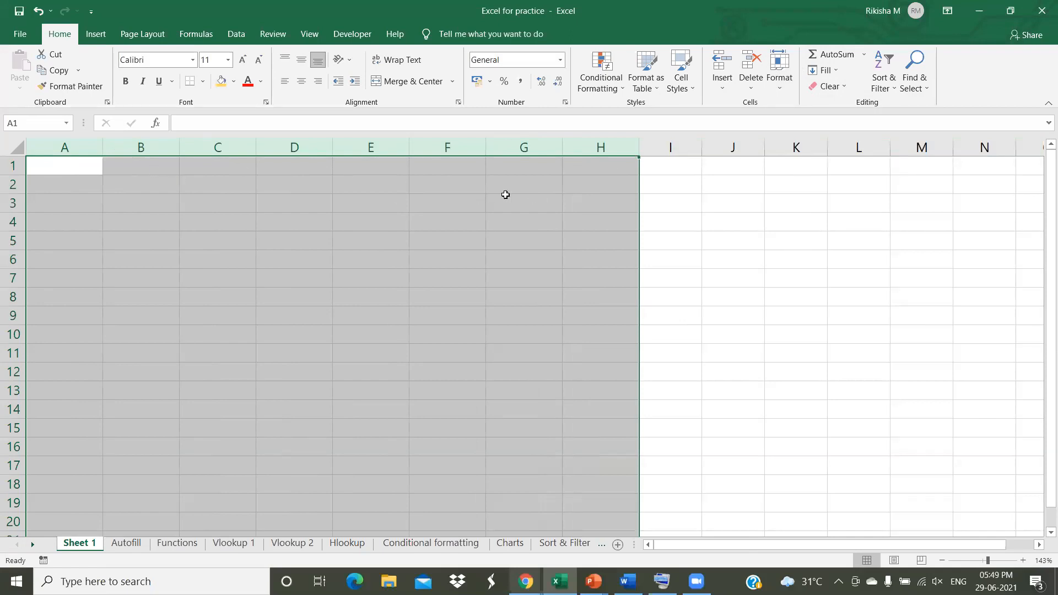
left_click(738, 278)
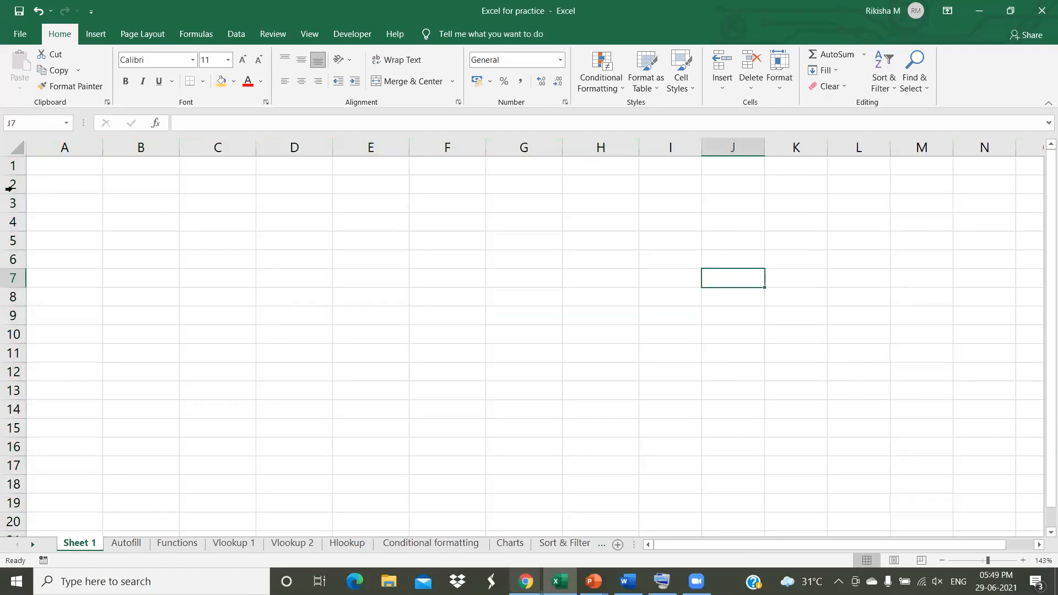
- Try a row height of 25 on cells A2 to I2 and undo the change
left_click_drag(38, 186, 639, 190)
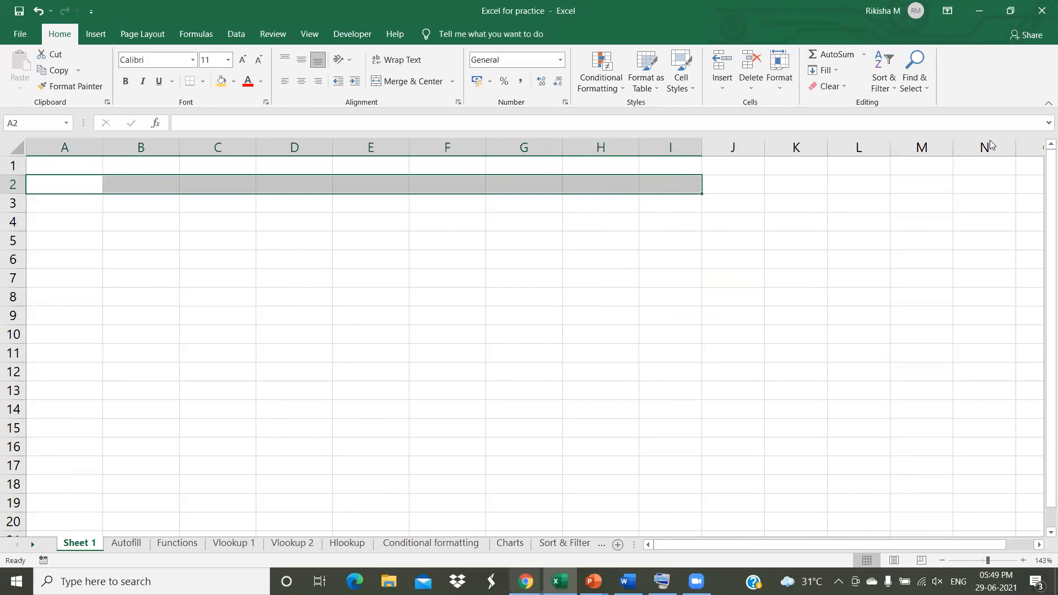
left_click(786, 83)
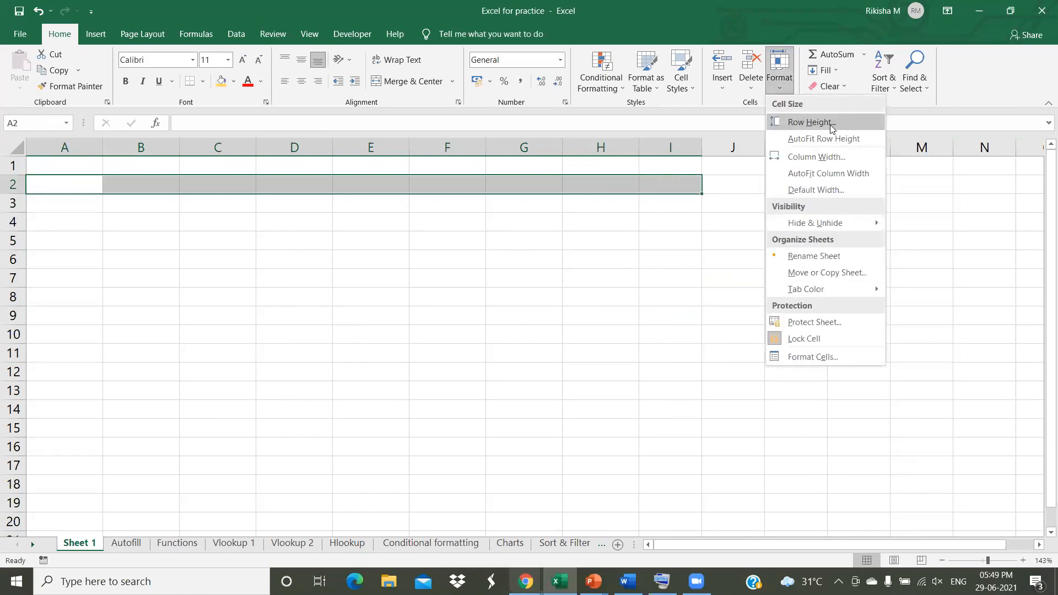
left_click(832, 127)
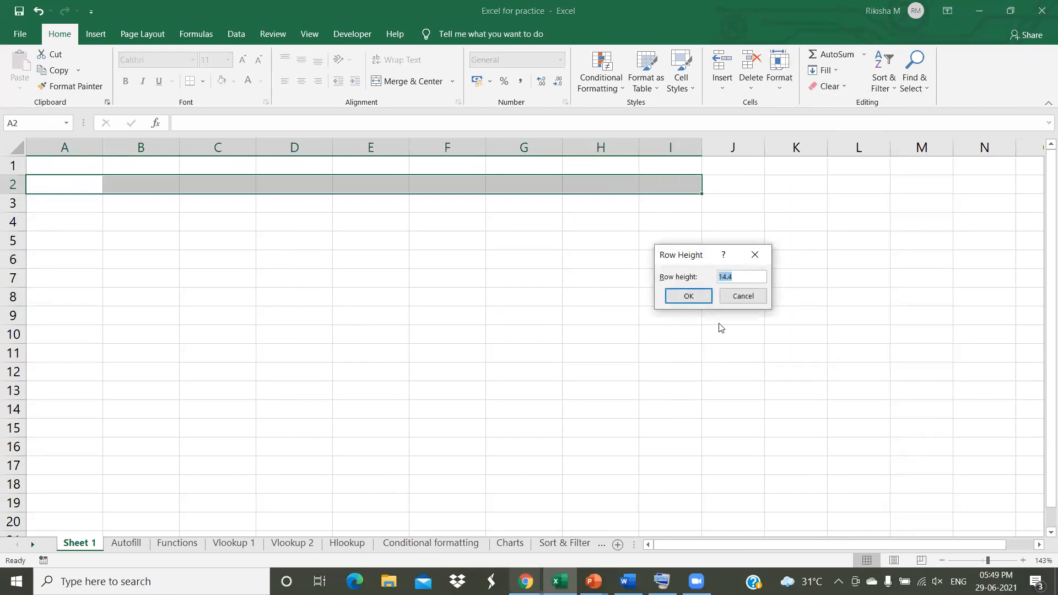
type("25")
left_click(695, 296)
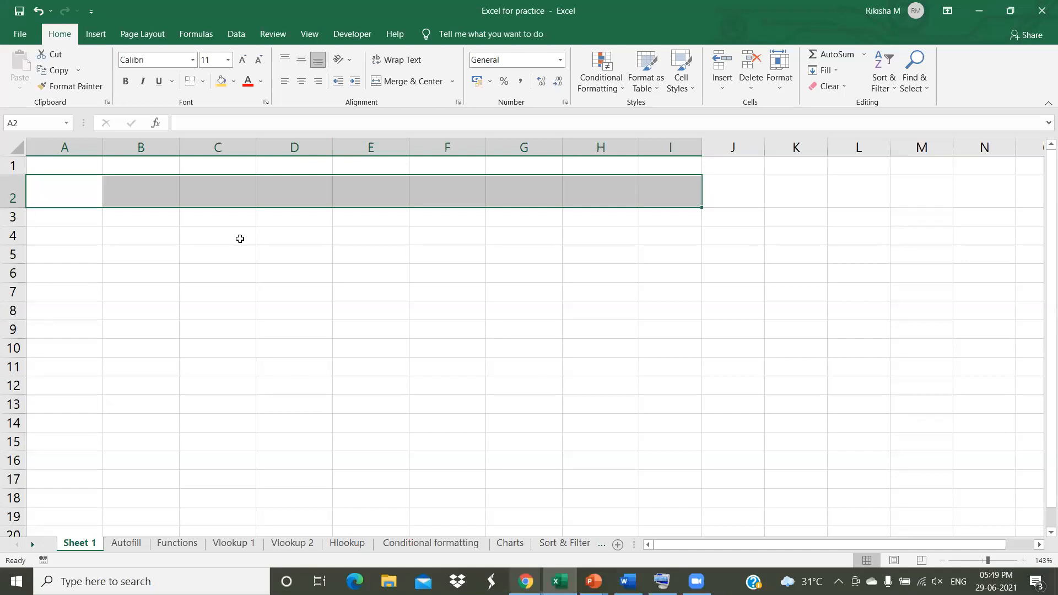
key("ctrl+z")
left_click(215, 242)
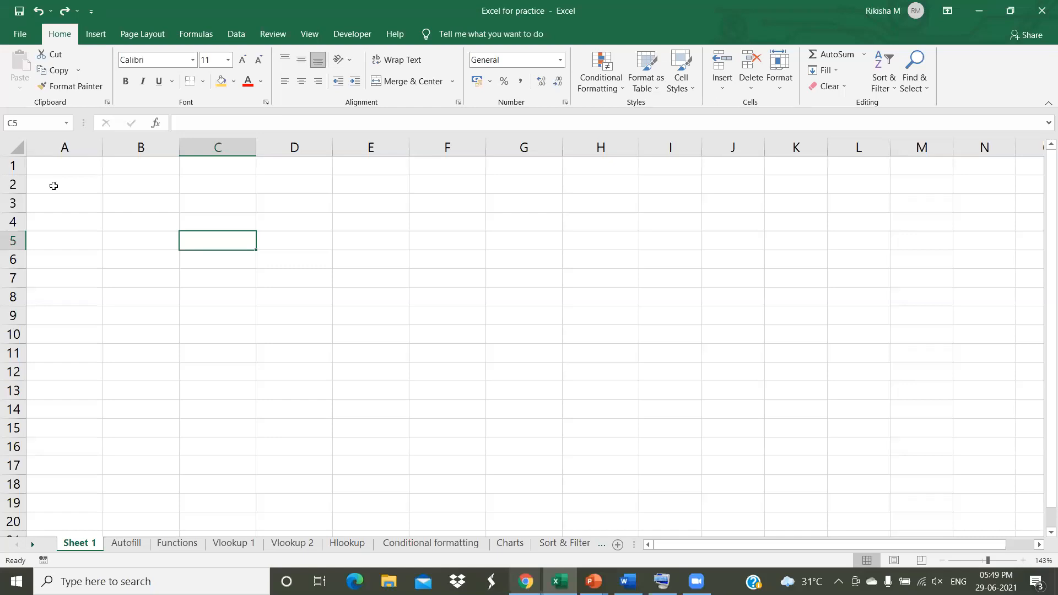
- Select cells A2 to G2 and increase their row height to nearly double the other rows
left_click_drag(53, 185, 523, 188)
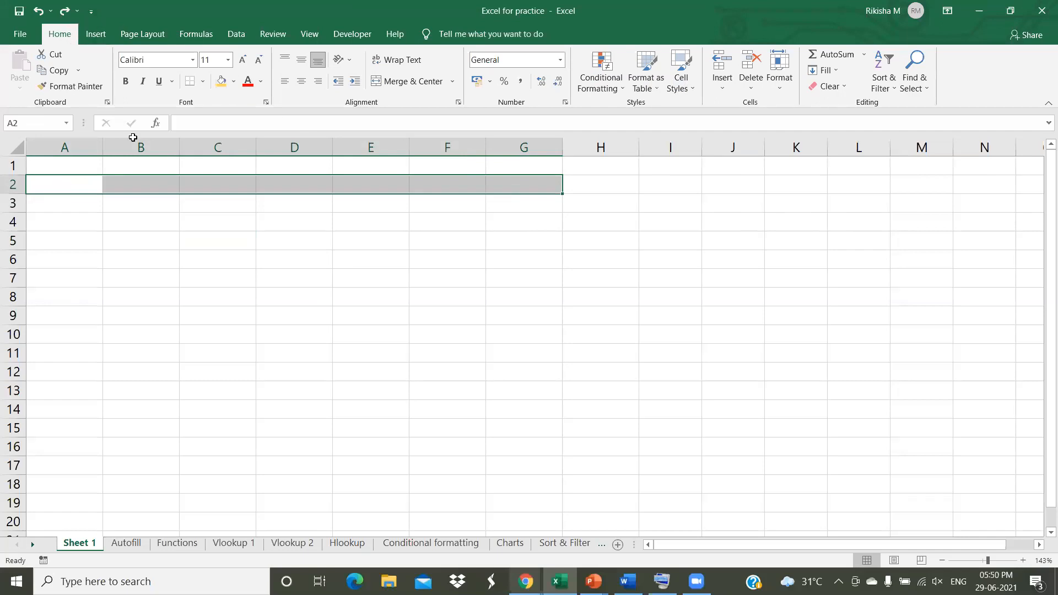
left_click(783, 87)
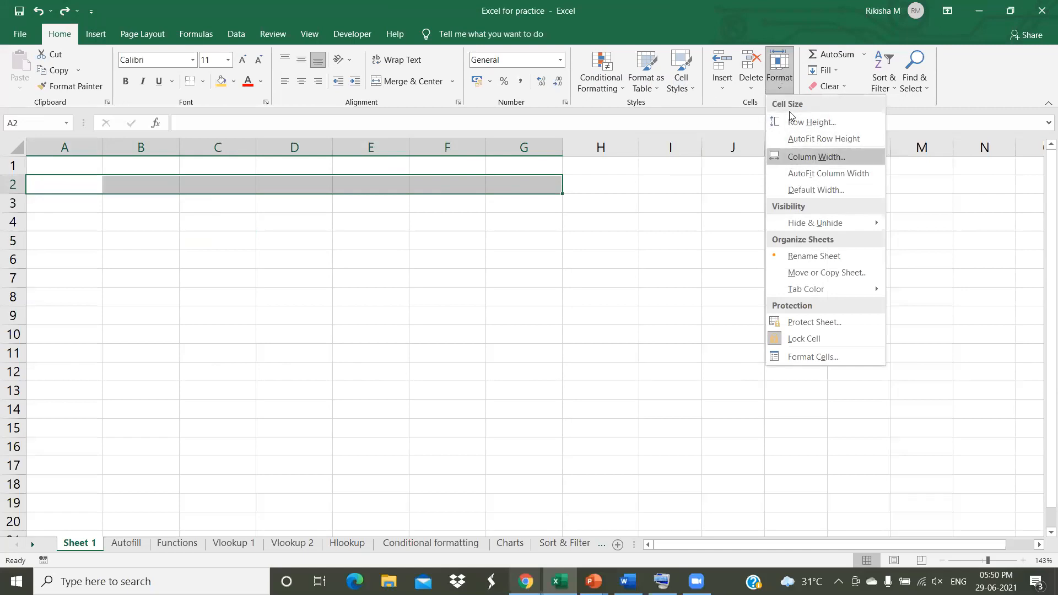
left_click(805, 123)
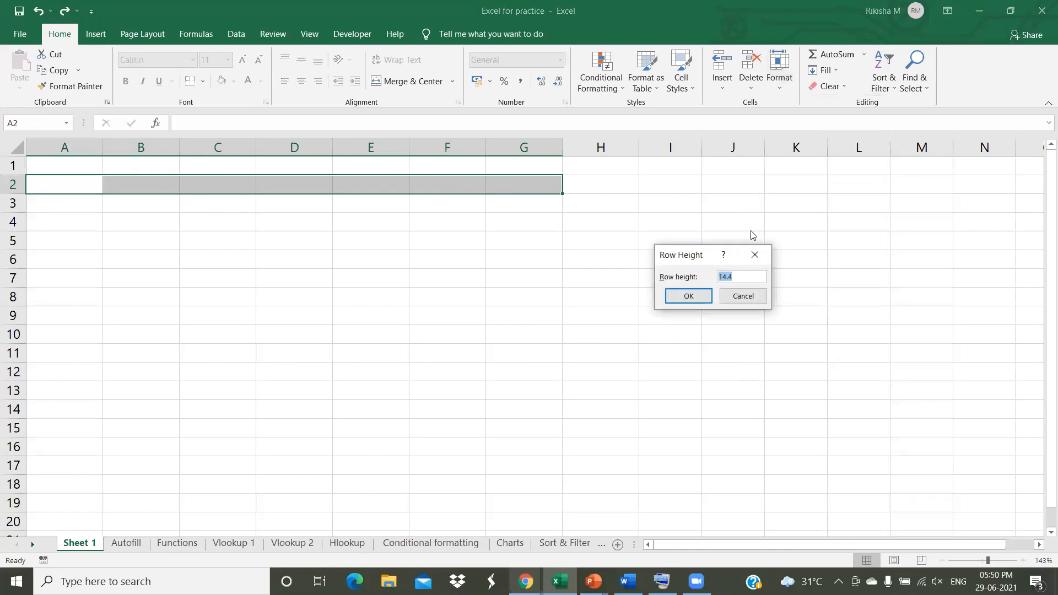
type("30")
left_click(699, 296)
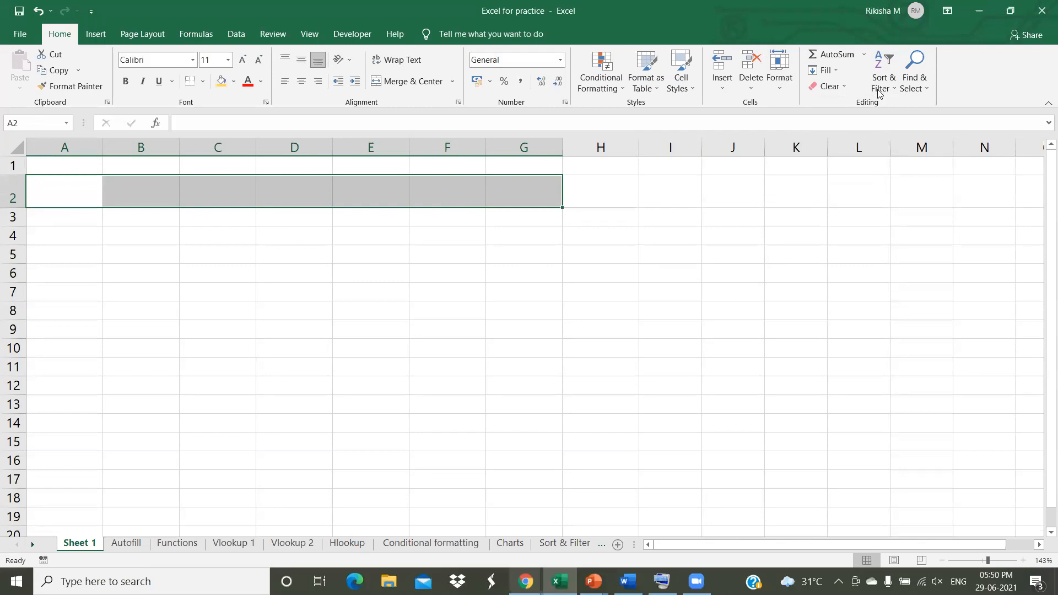
- Try a column width of 30 on columns A to G and undo both the width and row 2 height changes
left_click(779, 83)
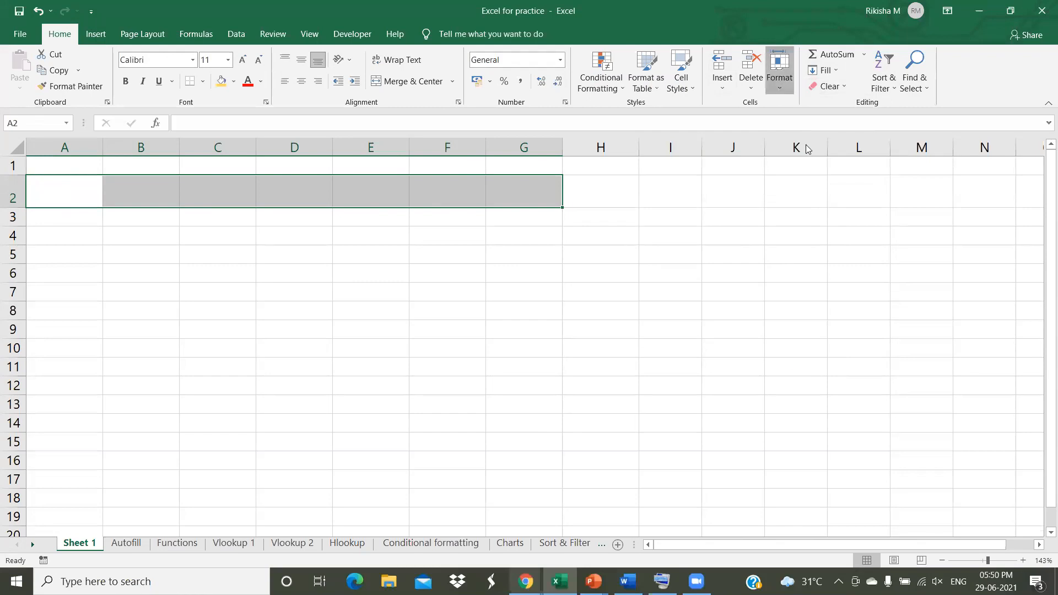
left_click(802, 159)
type("2")
type("30")
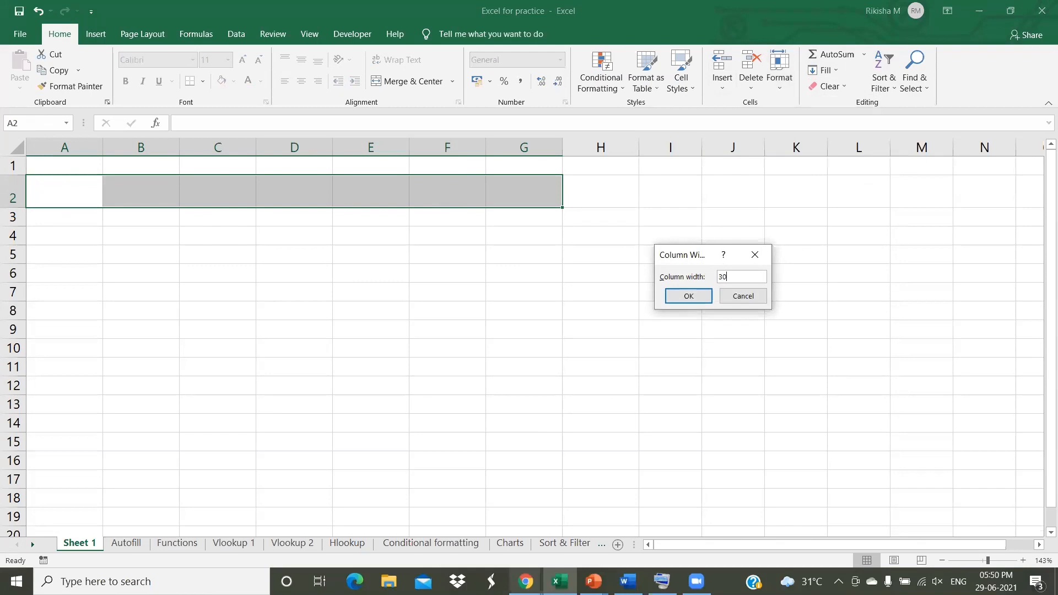
left_click(688, 296)
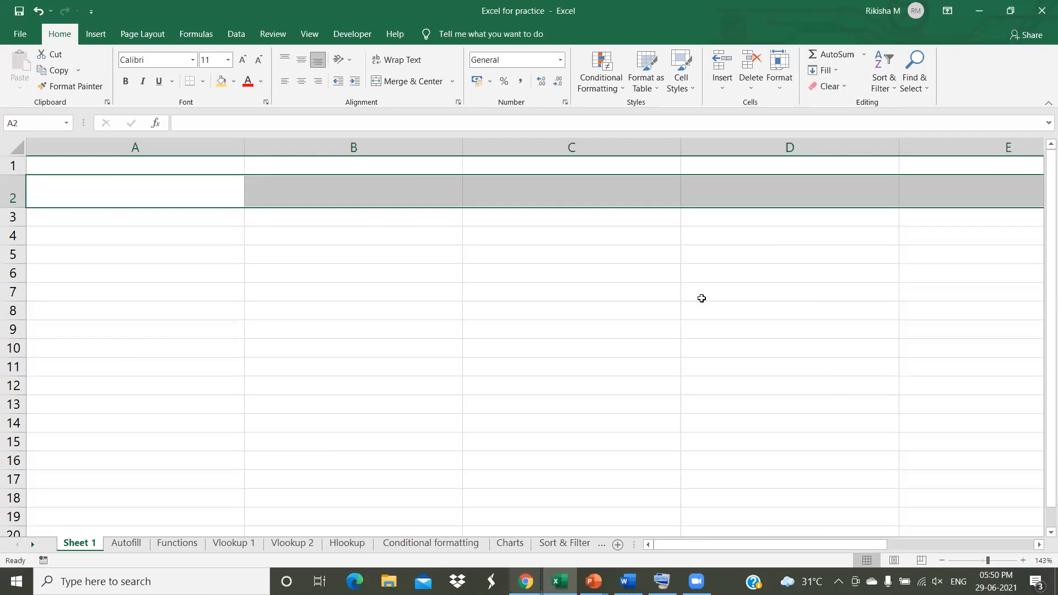
key("ctrl+z")
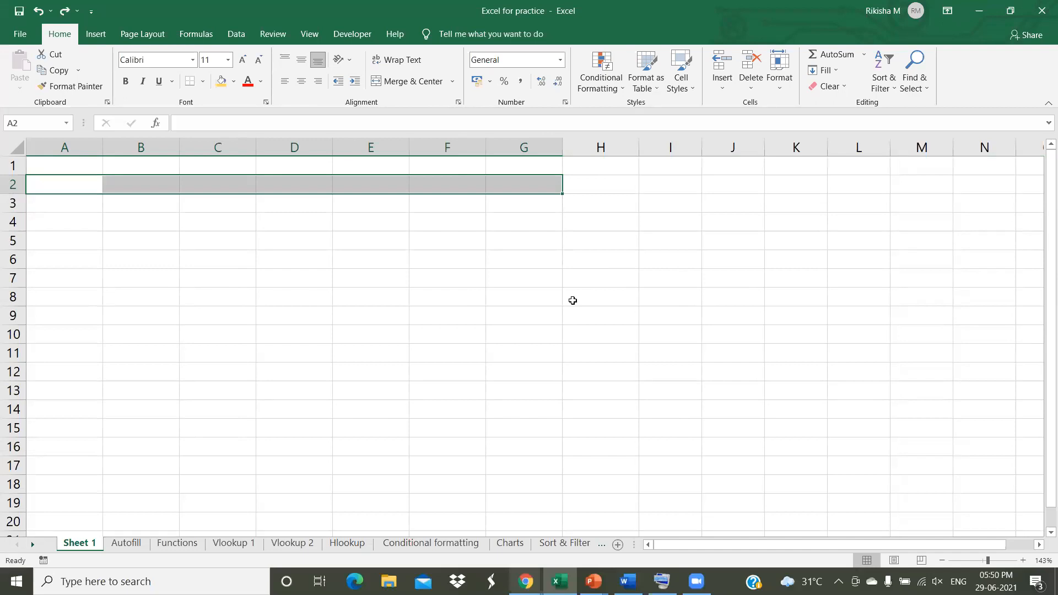
left_click(336, 260)
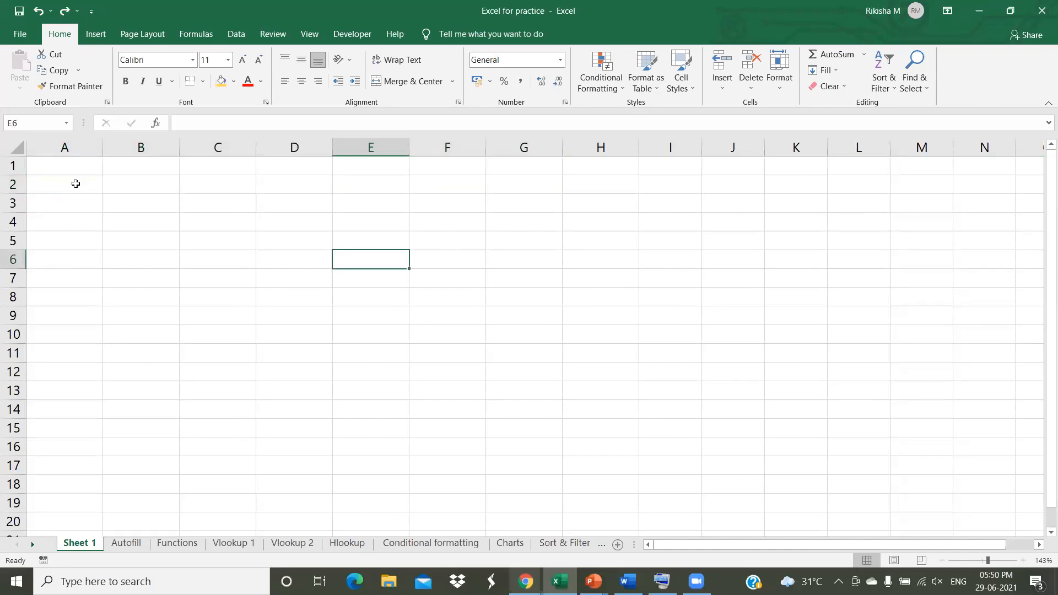
- Enter the numbers 1, 2, 3, 4 and 5 one below the other in cells A1 to A5
left_click(75, 183)
left_click(77, 166)
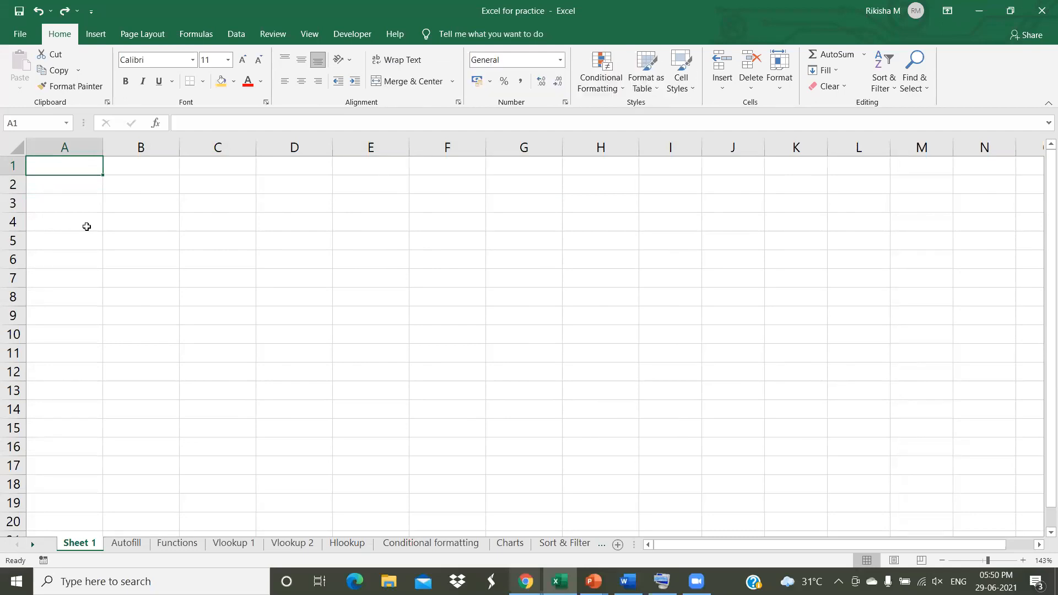
type("1")
key("Return")
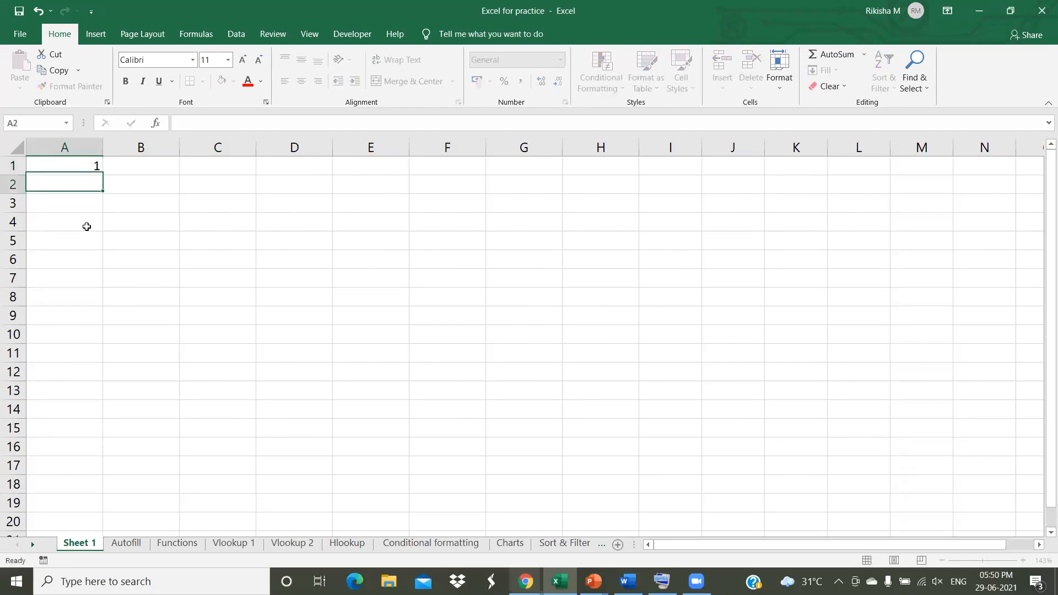
type("2")
key("Return")
type("3")
key("Return")
type("4")
key("Return")
type("5")
key("Return")
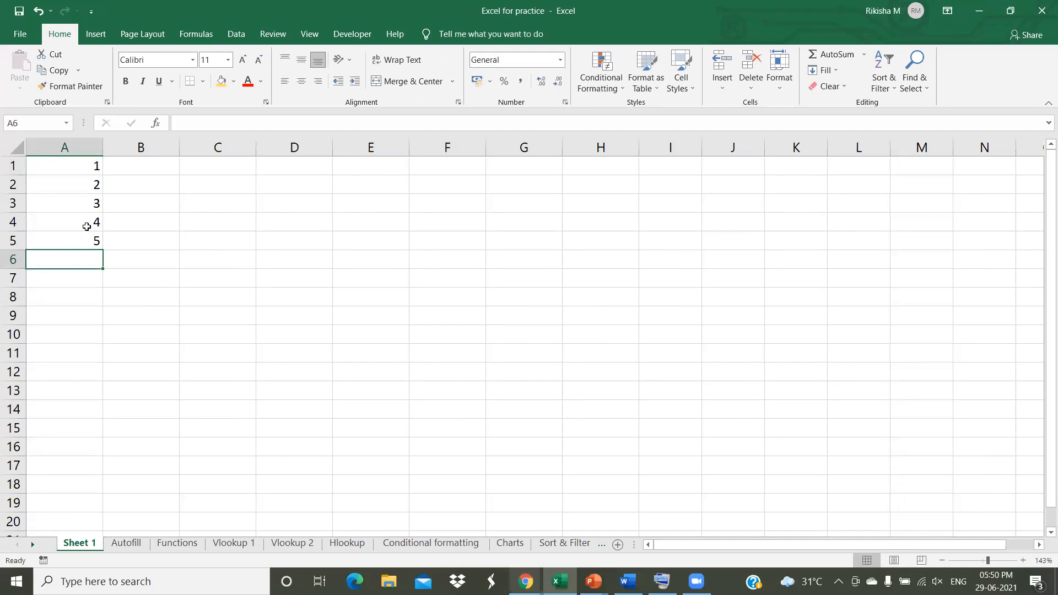
- Clear the numbers from cells A3 to A5, keeping only 1 and 2 in column A
left_click(142, 197)
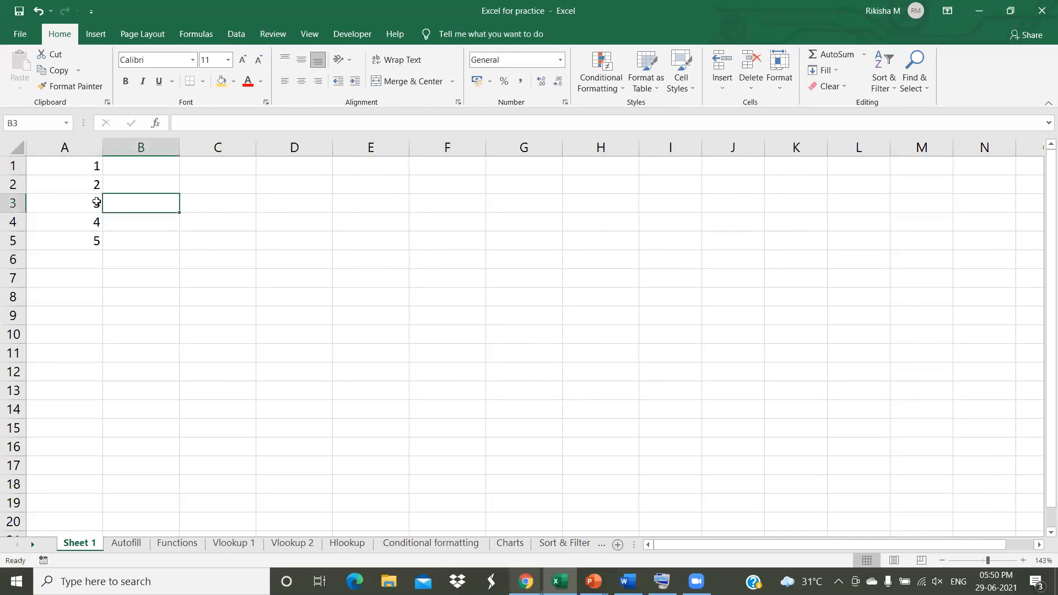
left_click_drag(96, 202, 96, 241)
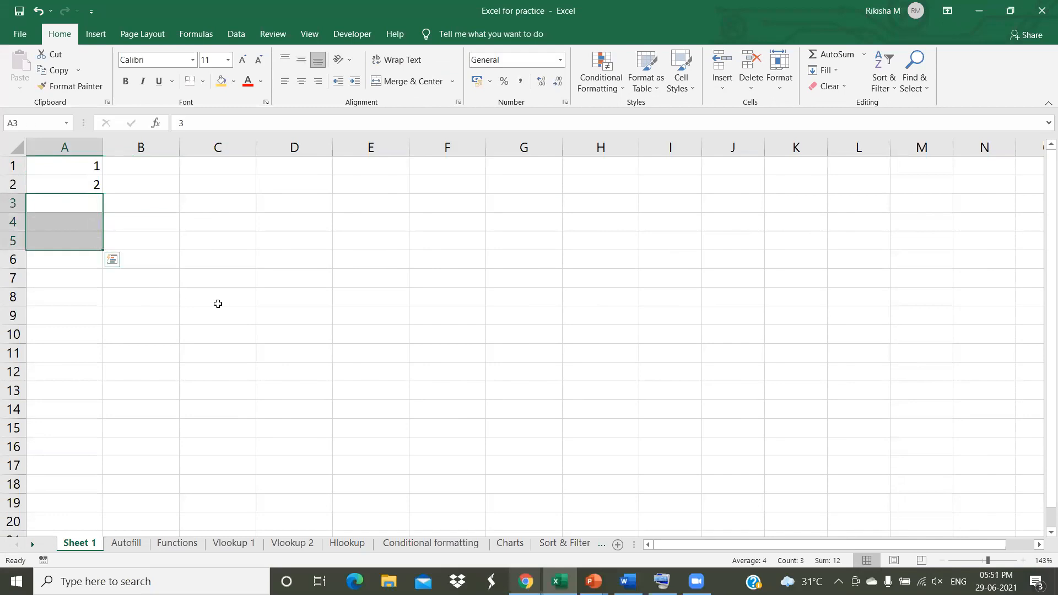
key("Delete")
left_click(168, 261)
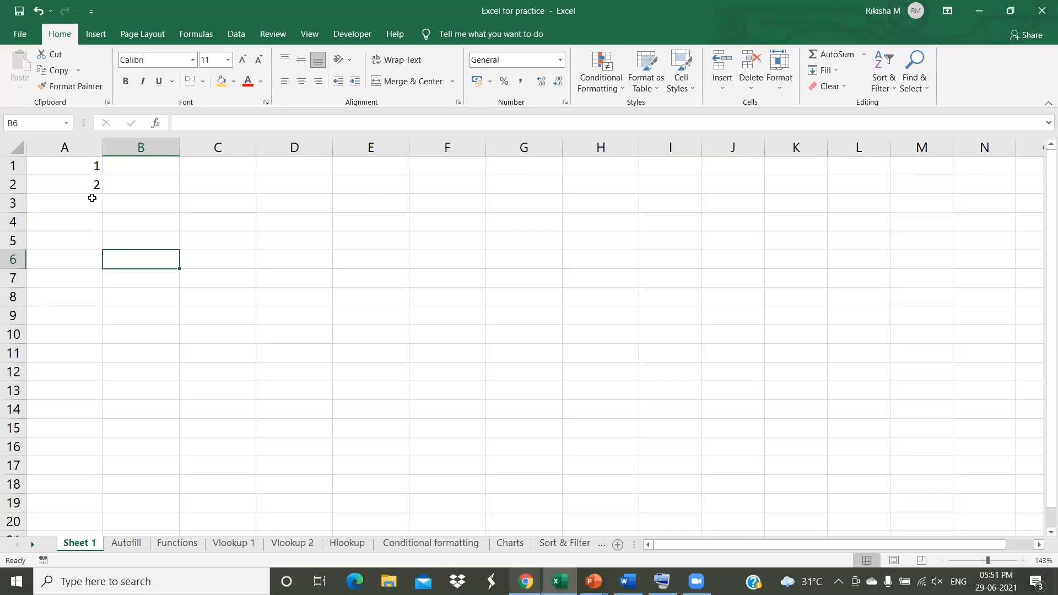
- Autofill the number series from cells A1 and A2 down to cell A20
left_click(64, 168)
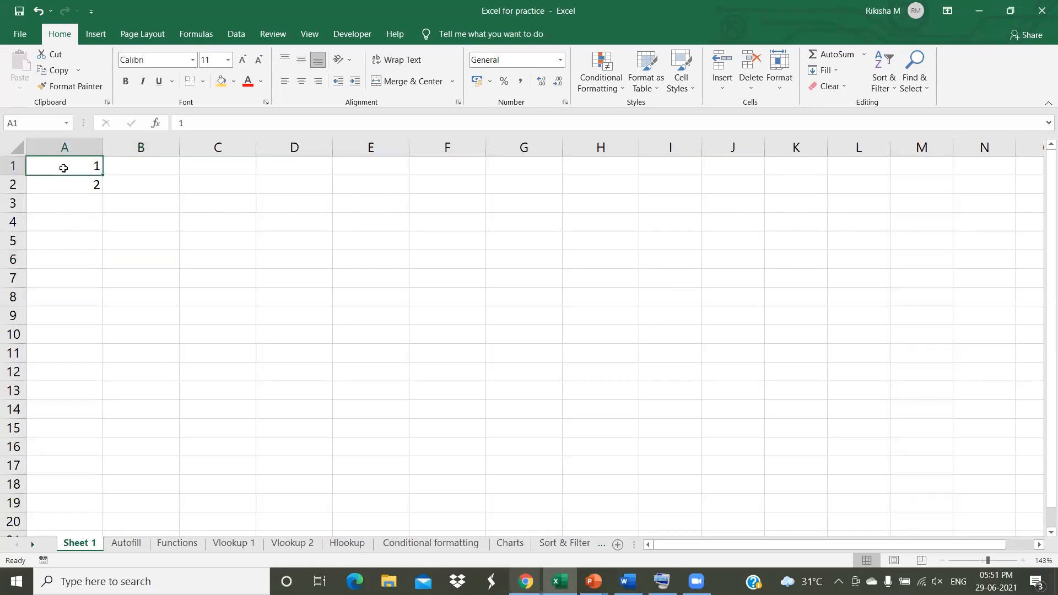
left_click_drag(63, 167, 64, 182)
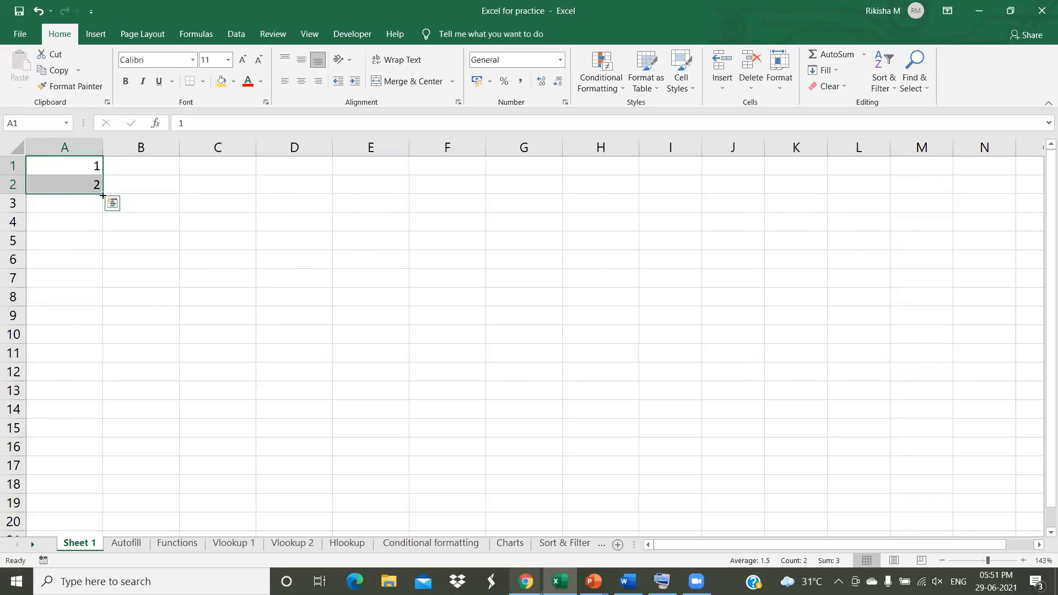
left_click_drag(102, 195, 96, 528)
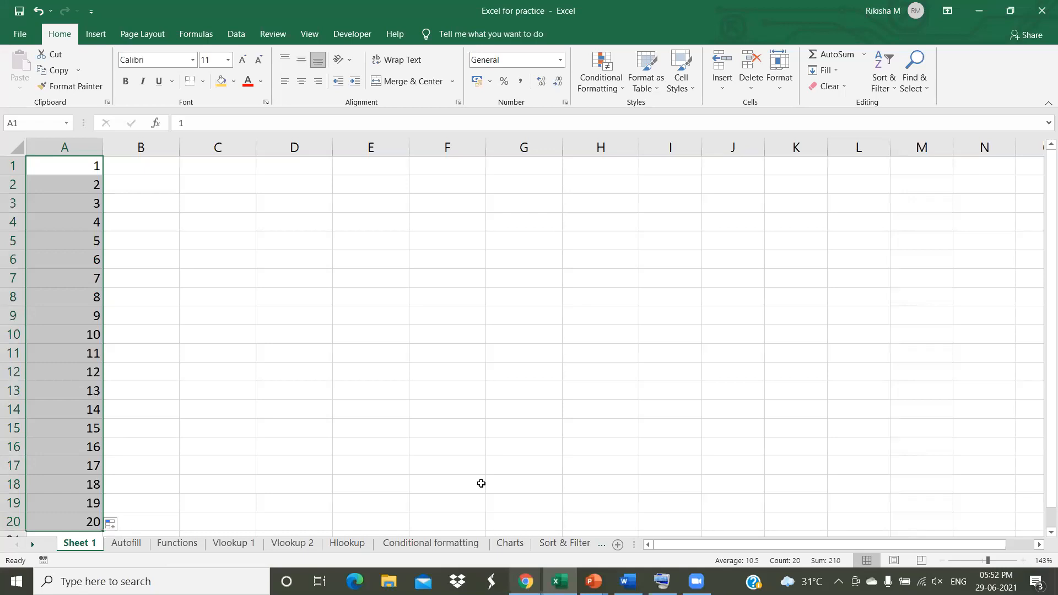
- Enter 1 and 3 in cells B1 and B2 and autofill the odd-number series down to B20
left_click(157, 159)
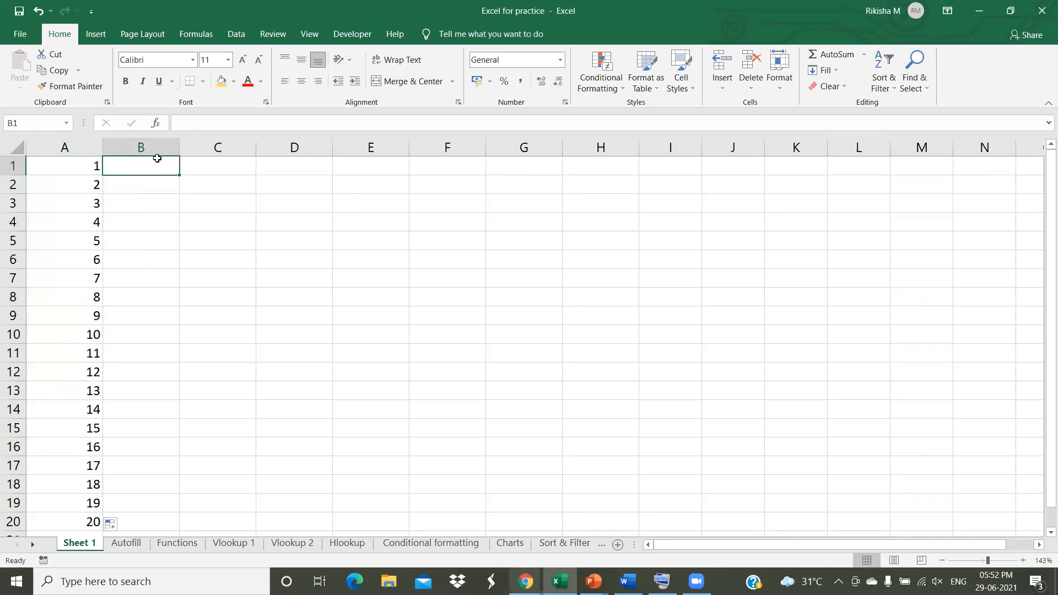
type("1")
key("Return")
type("3")
key("Return")
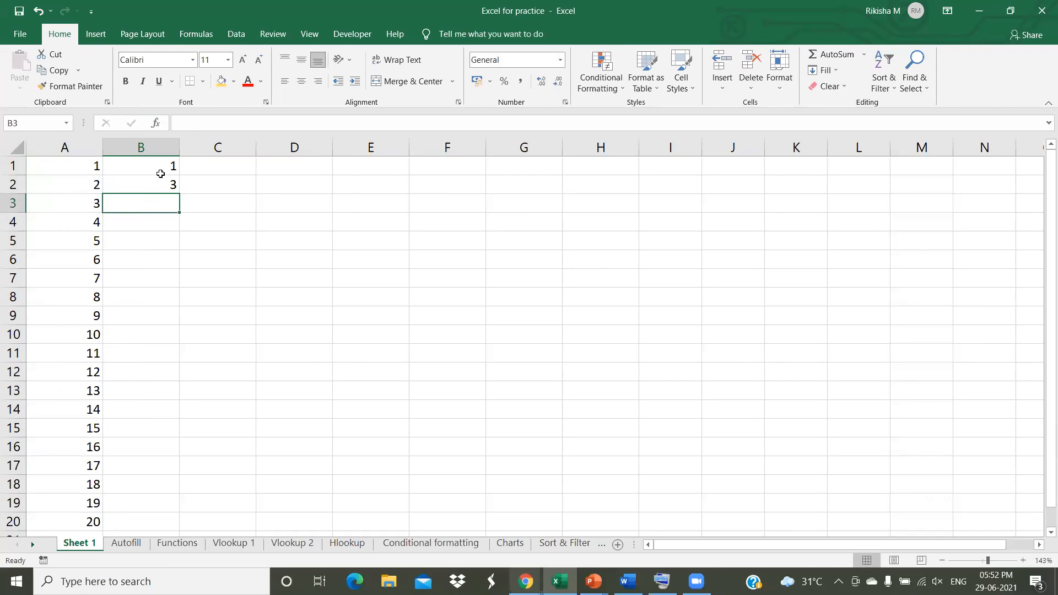
left_click_drag(160, 165, 161, 524)
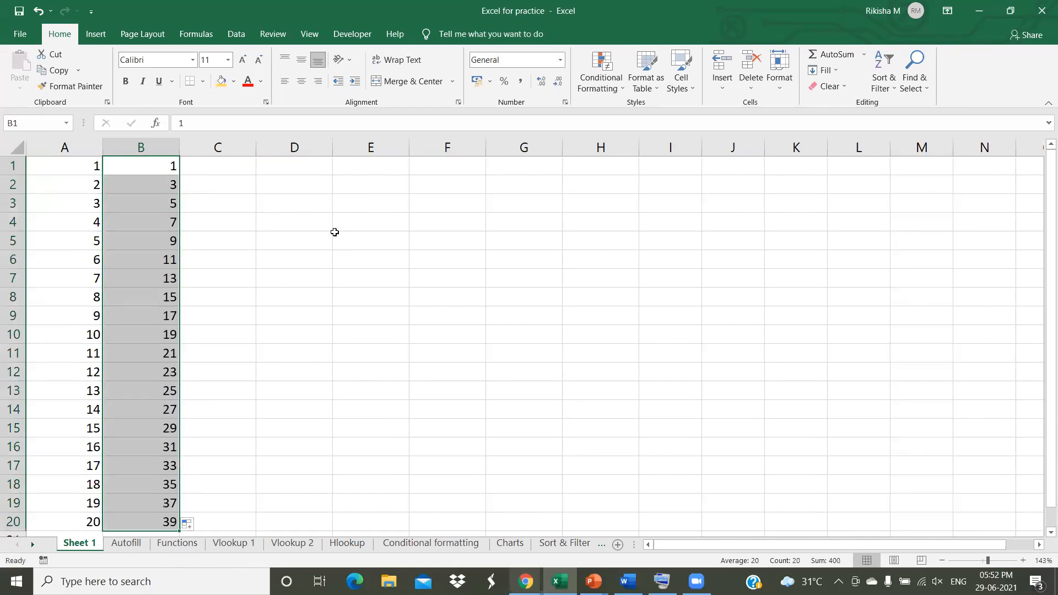
- Enter 2 and 4 in cells C1 and C2 and autofill the even-number series down to C20
left_click(239, 168)
type("2")
key("Return")
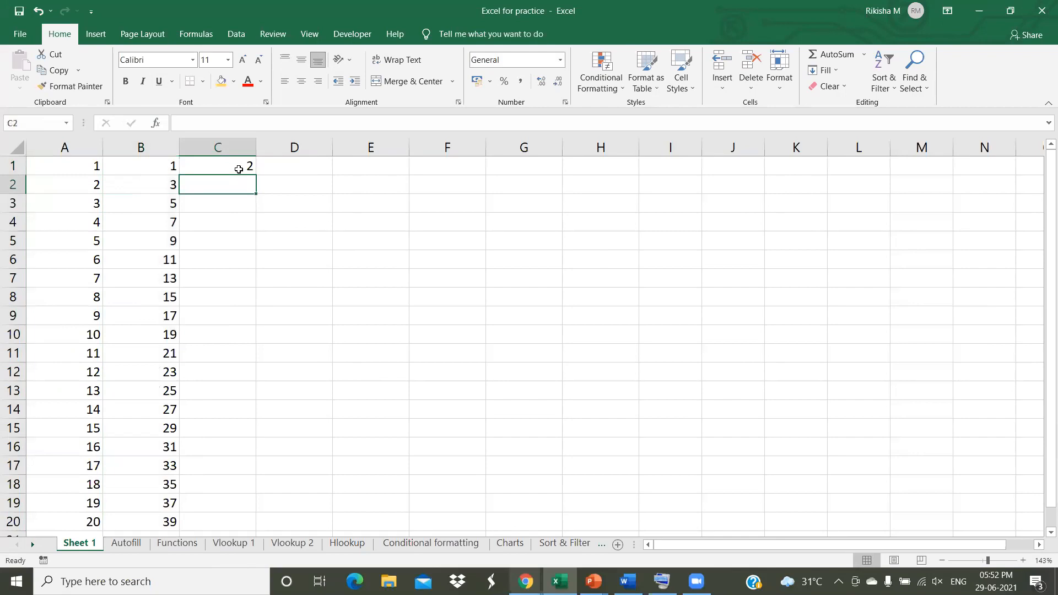
type("4")
key("Return")
left_click_drag(248, 166, 254, 523)
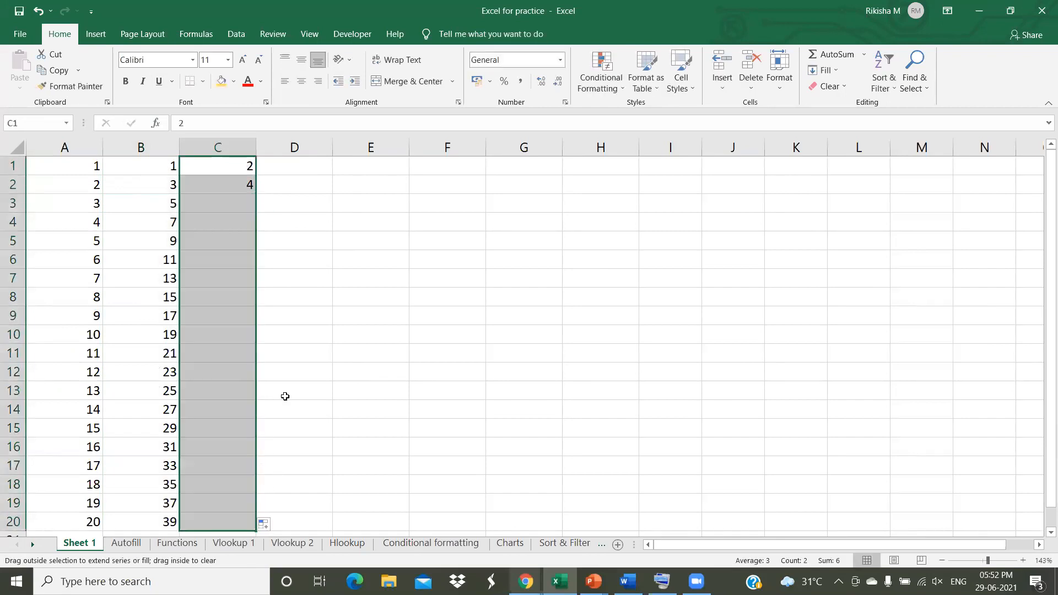
left_click(317, 307)
- Enter 16 and 32 in cells D1 and D2 and autofill the multiples-of-16 series down to D20
left_click(306, 173)
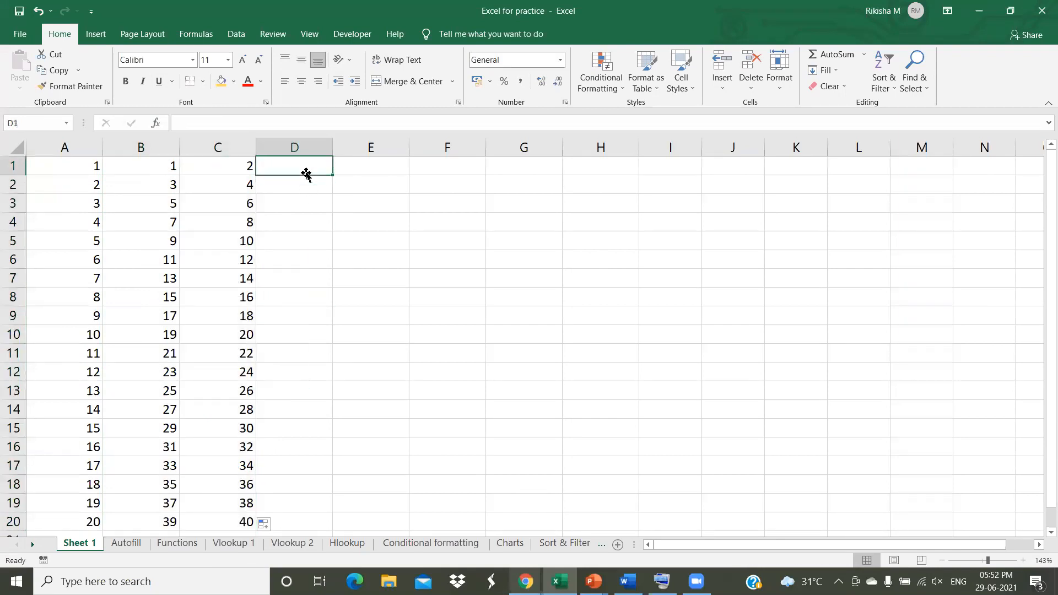
type("16")
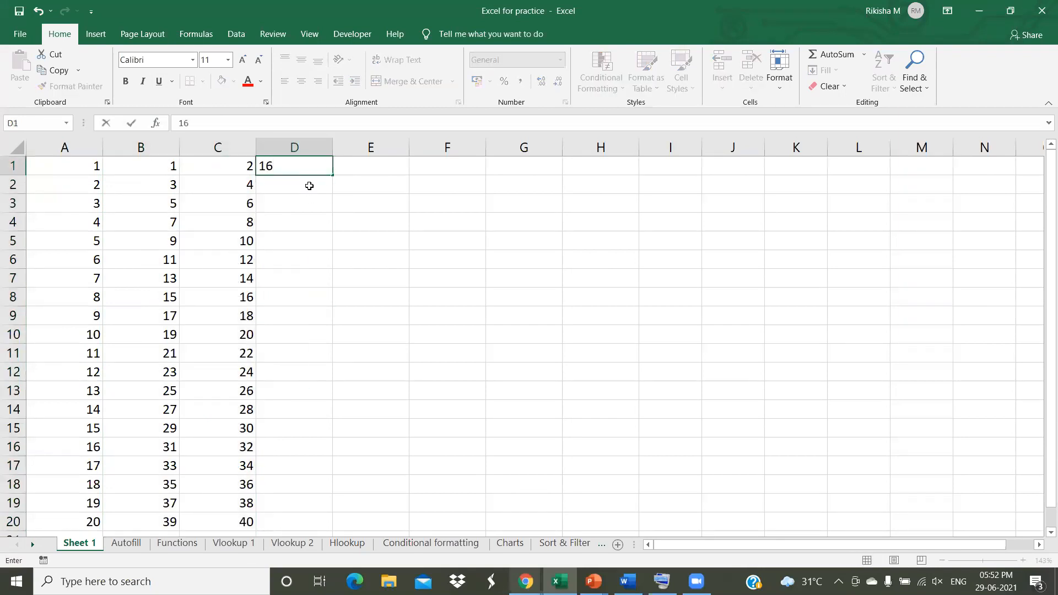
key("Return")
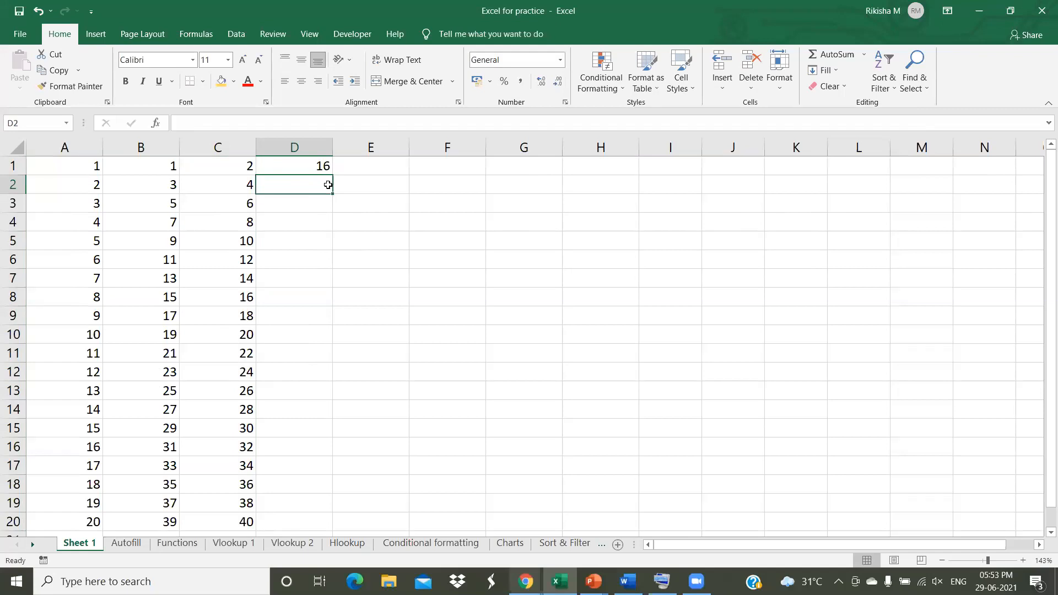
type("26")
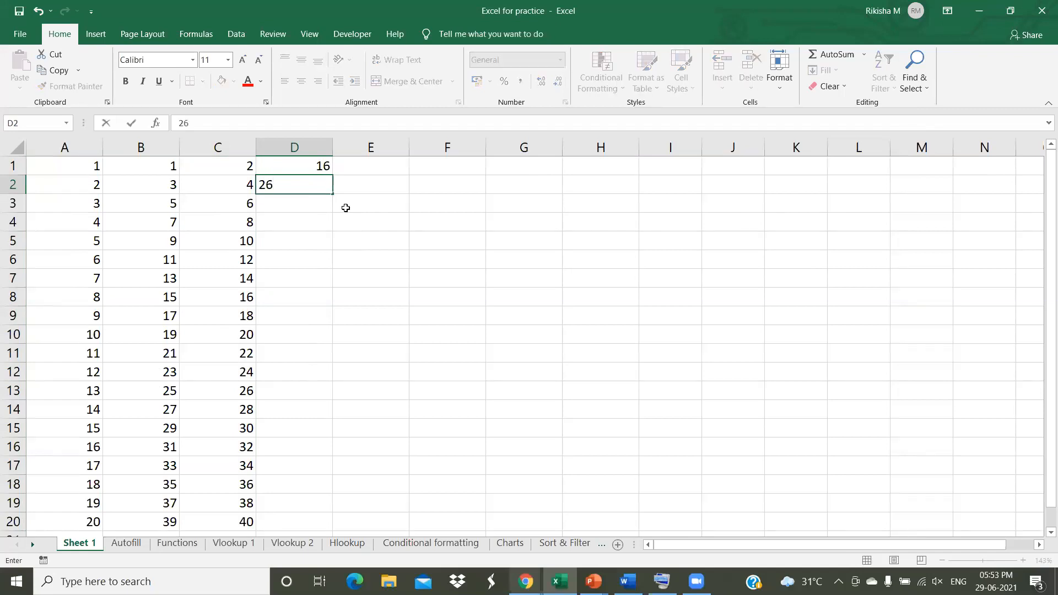
key("BackSpace")
type("2")
key("BackSpace")
key("BackSpace")
type("32")
key("Return")
key("Return")
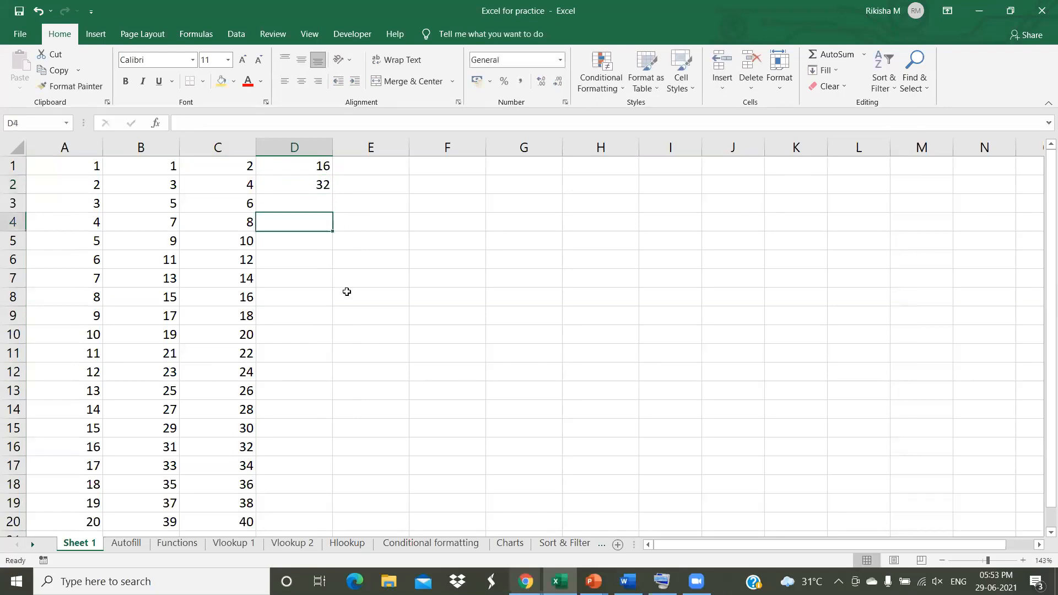
left_click_drag(309, 165, 330, 523)
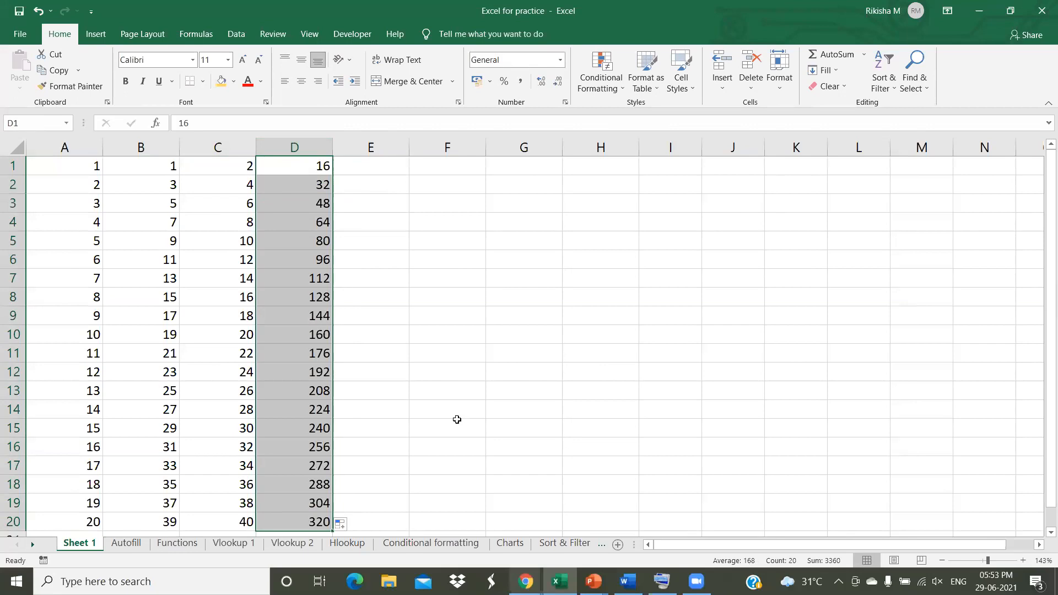
- Enter the single number 1 in cell E1
left_click(381, 169)
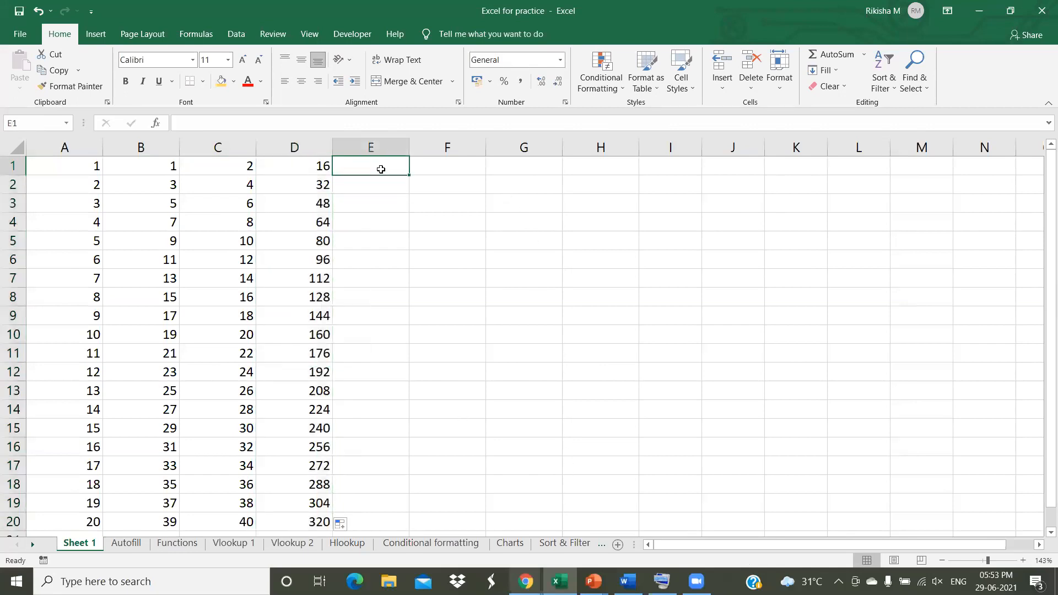
type("1")
key("Return")
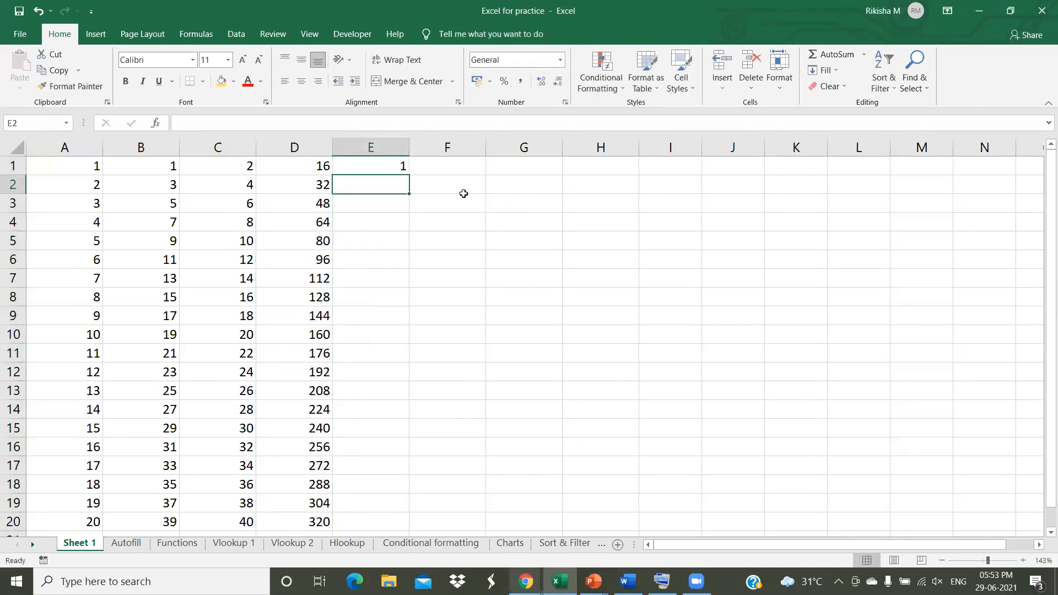
- Autofill the single value in E1 down to E20 and undo that fill
left_click(391, 165)
left_click_drag(409, 176, 408, 530)
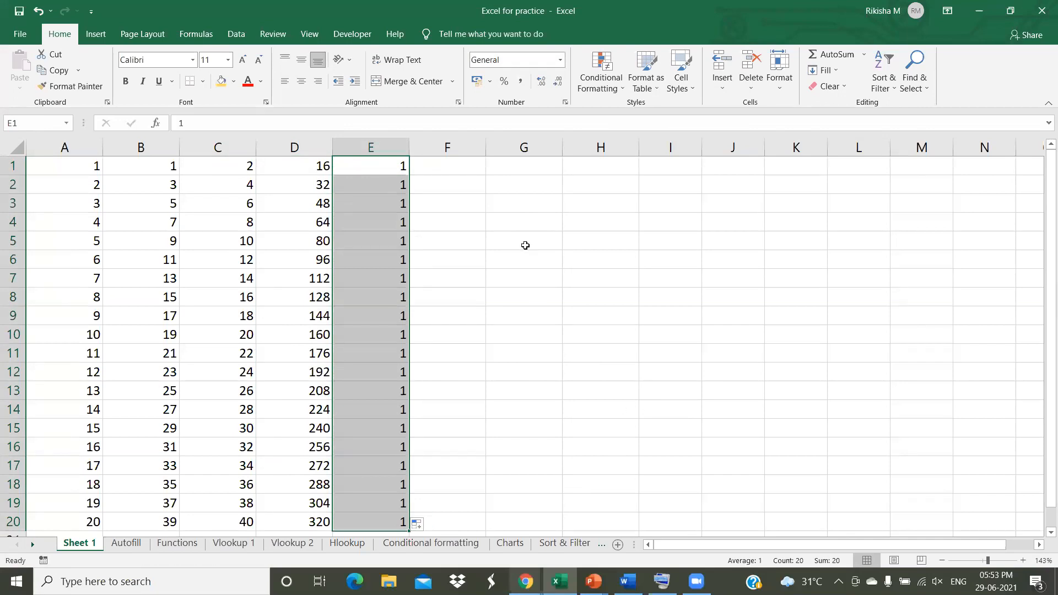
key("ctrl+z")
left_click(452, 226)
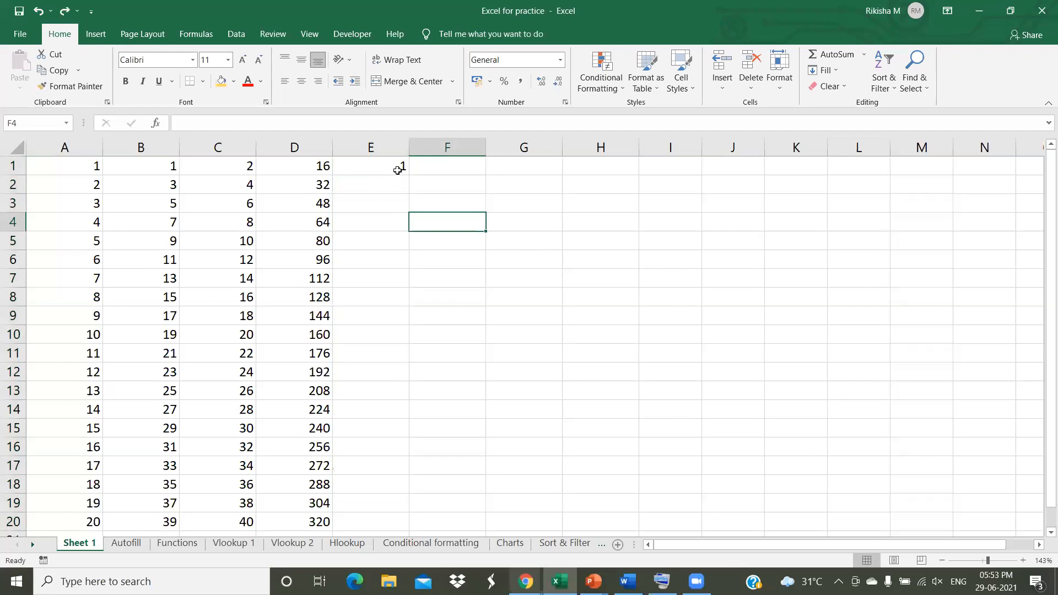
- Select cell E1 and bring up the On-Screen Keyboard over the workbook
left_click(397, 170)
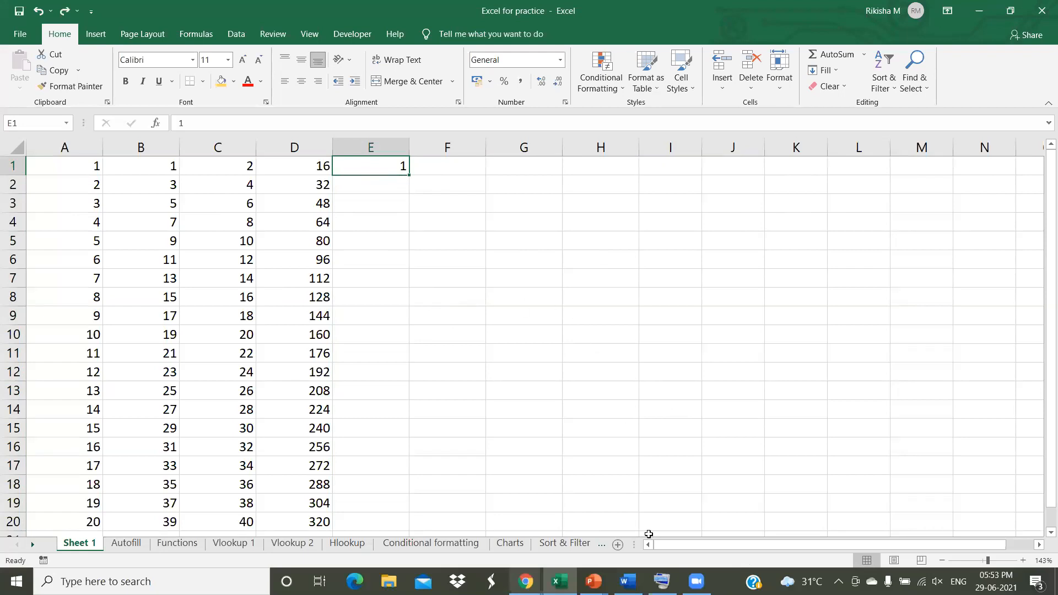
left_click(660, 579)
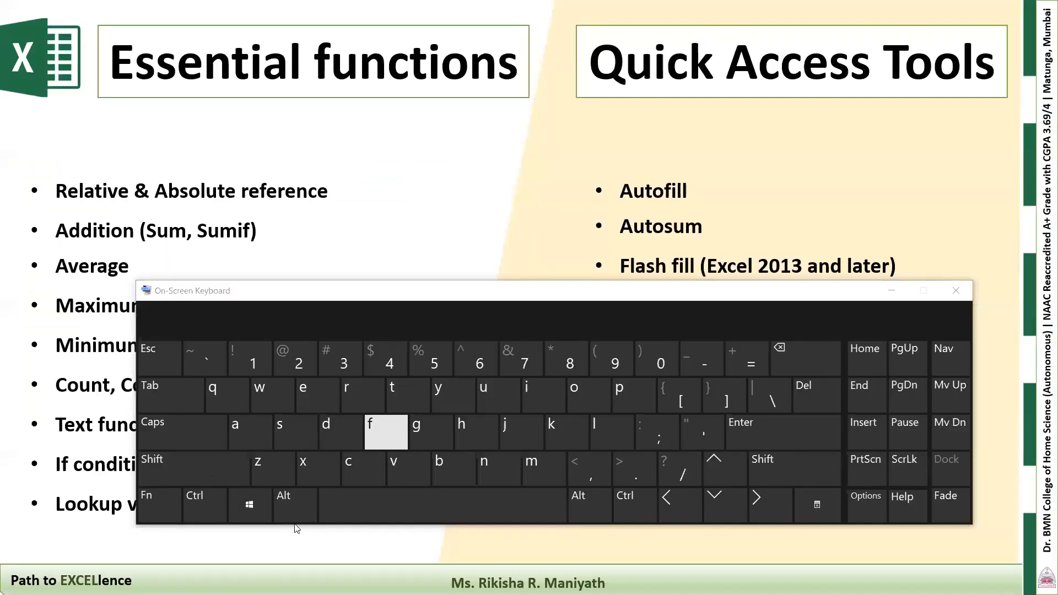
left_click(605, 518)
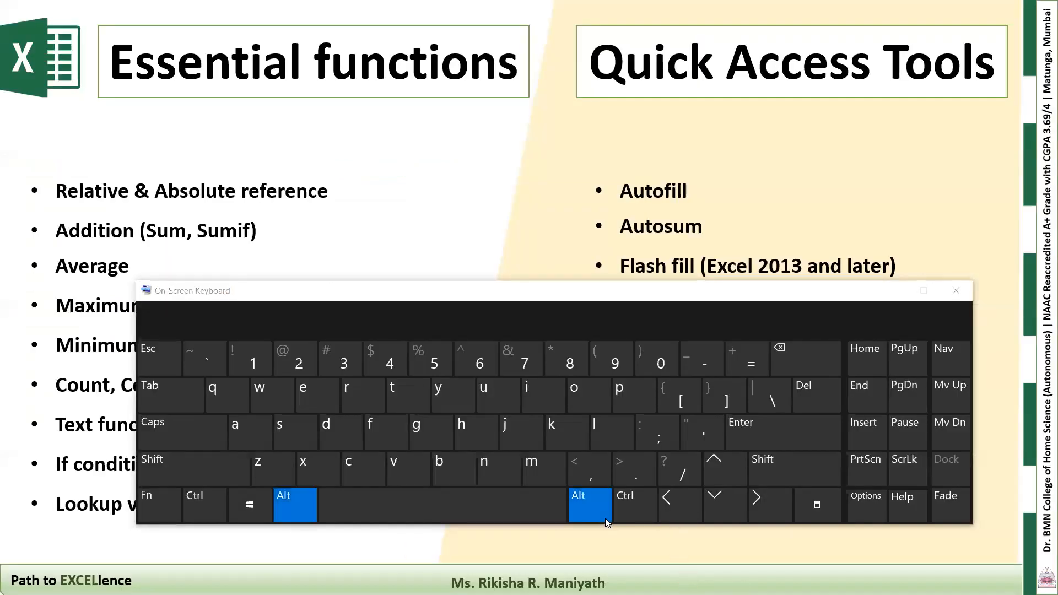
key("Tab")
key("Tab")
left_click(597, 517)
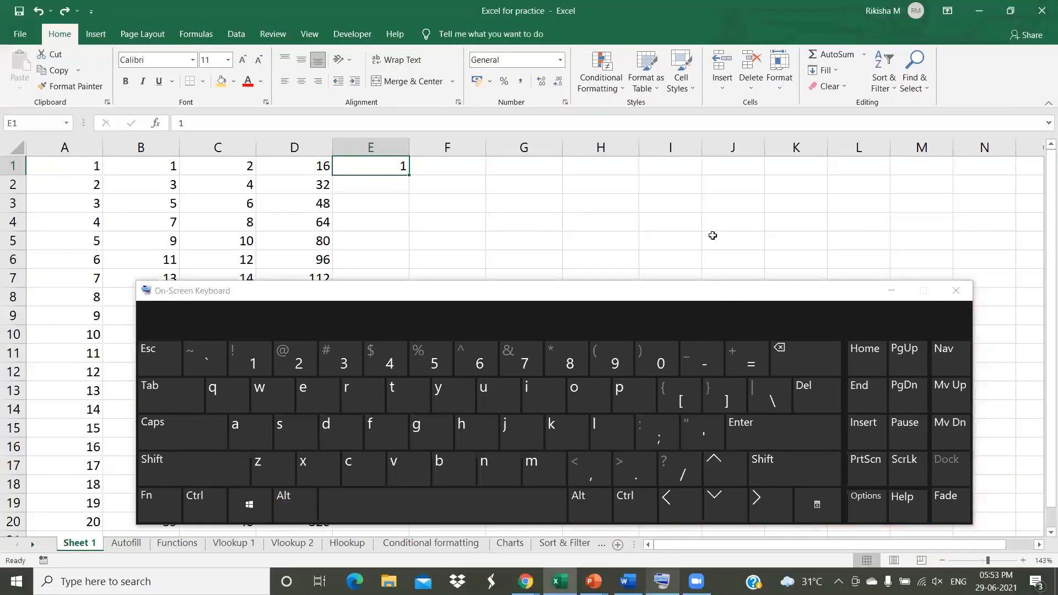
- Autofill the single number in E1 down to E6 as a consecutive series and minimize the On-Screen Keyboard
left_click(293, 504)
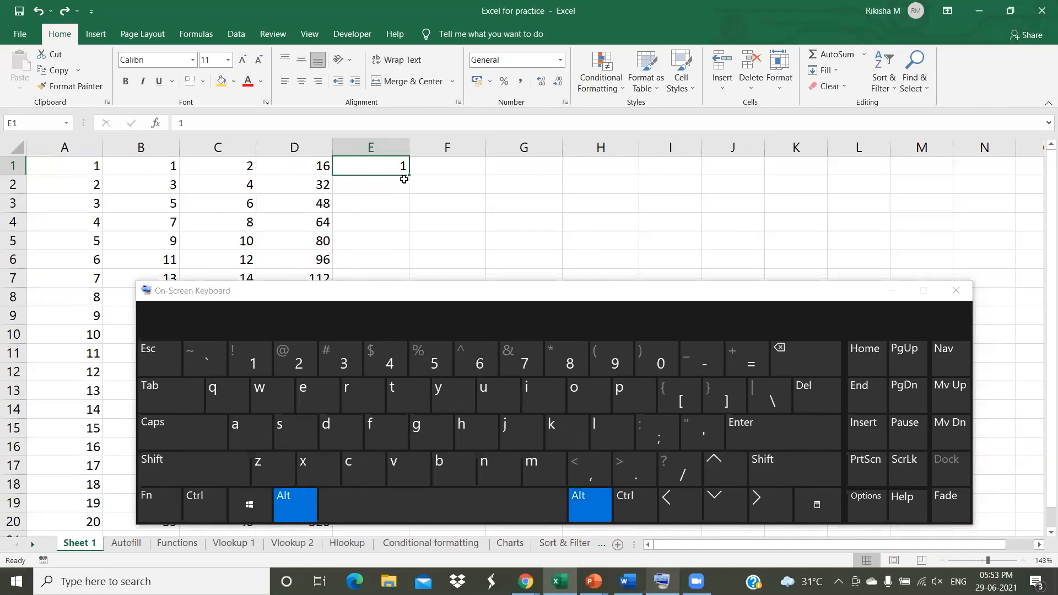
left_click(287, 507)
left_click(200, 509)
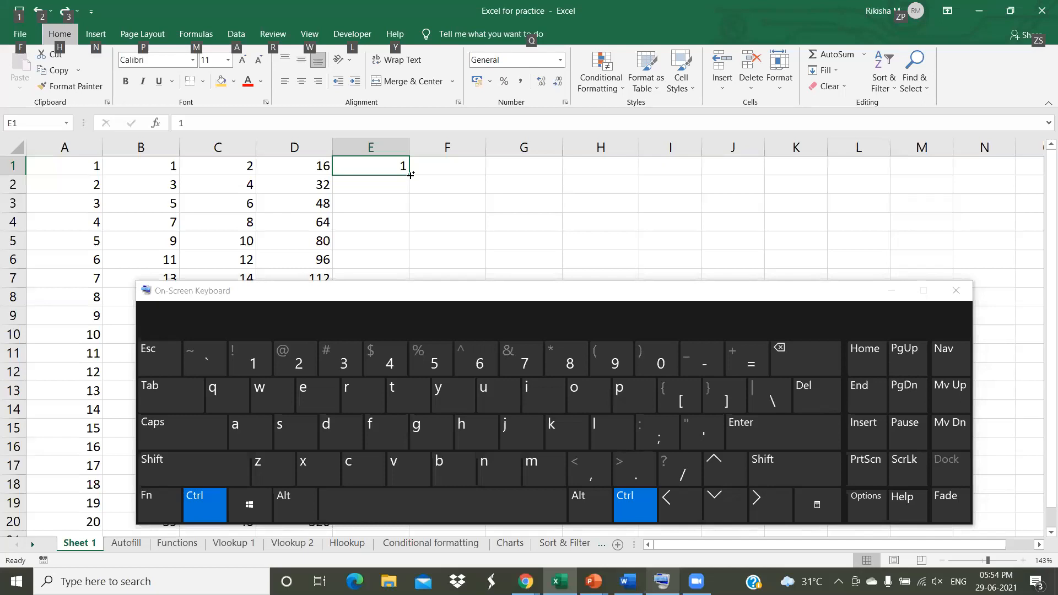
left_click_drag(410, 174, 409, 268)
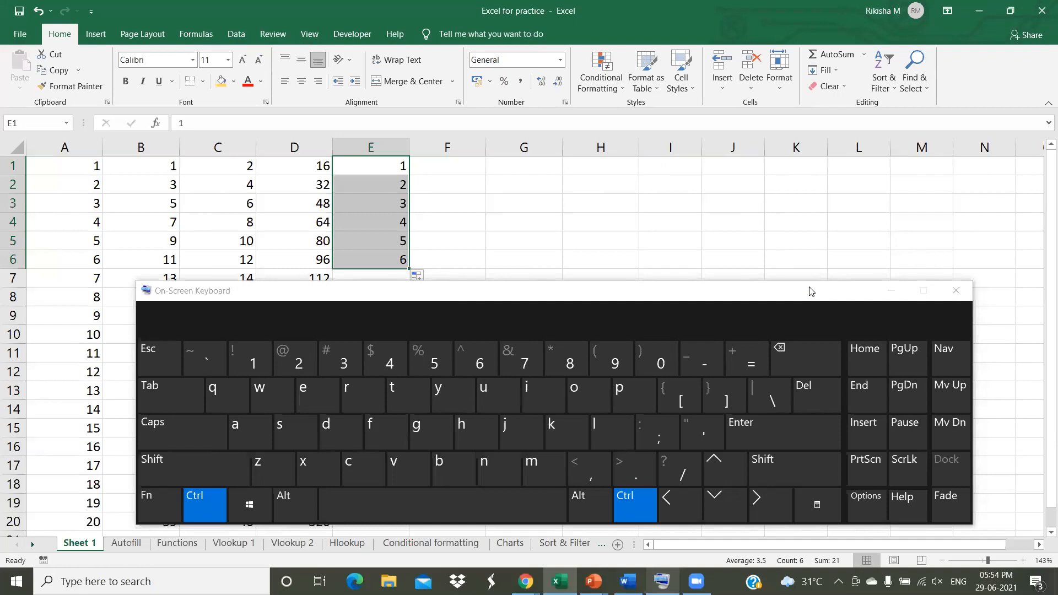
left_click(892, 295)
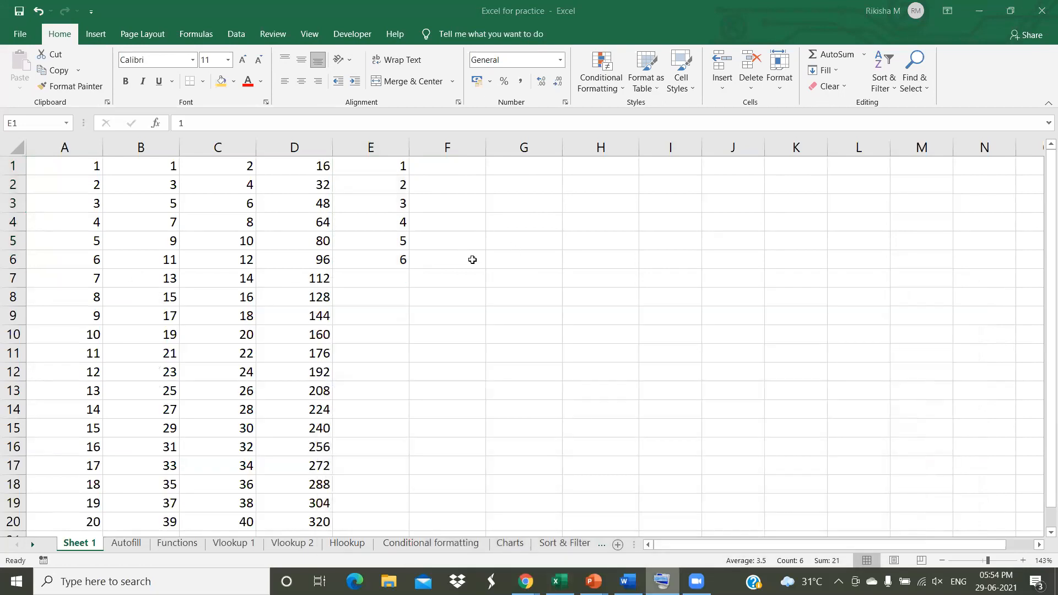
- Enter Emp01 and Emp02 in cells F1 and F2 and autofill the employee codes down to F18
key("Right")
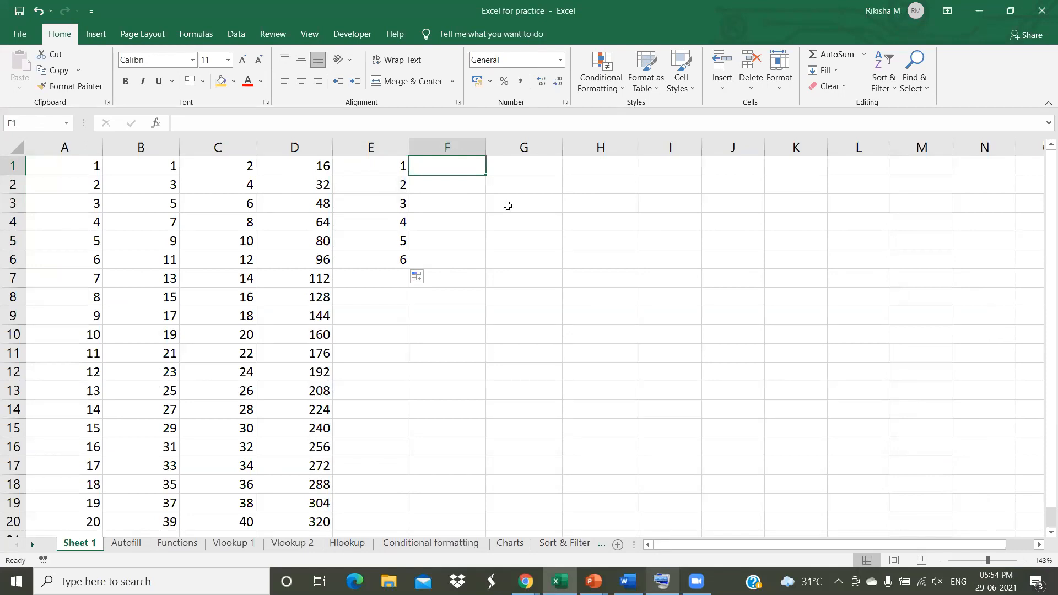
type("Emp01")
key("Return")
type("Emp02")
key("Return")
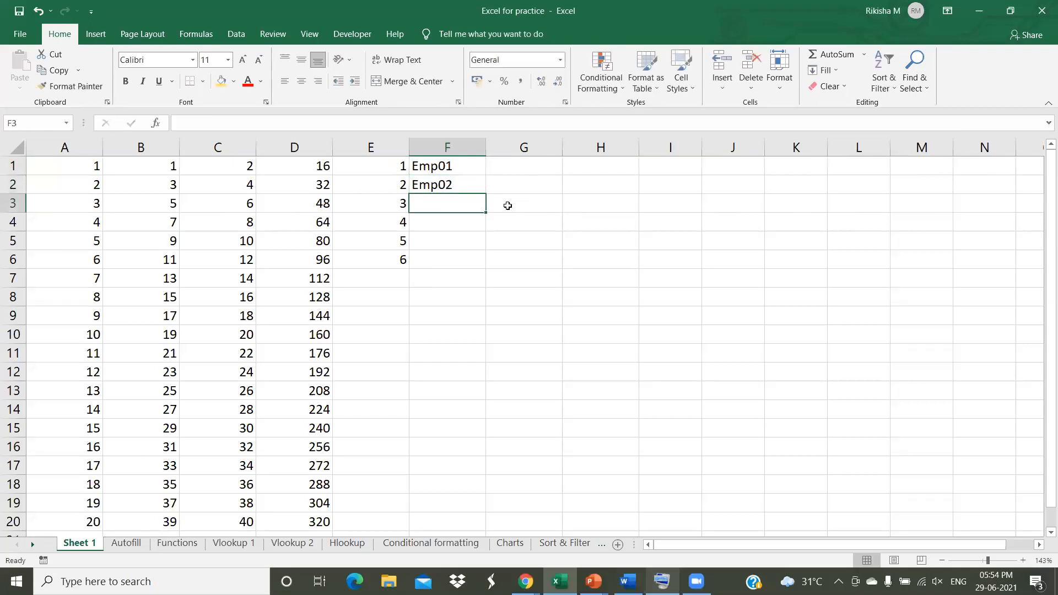
left_click_drag(463, 172, 460, 187)
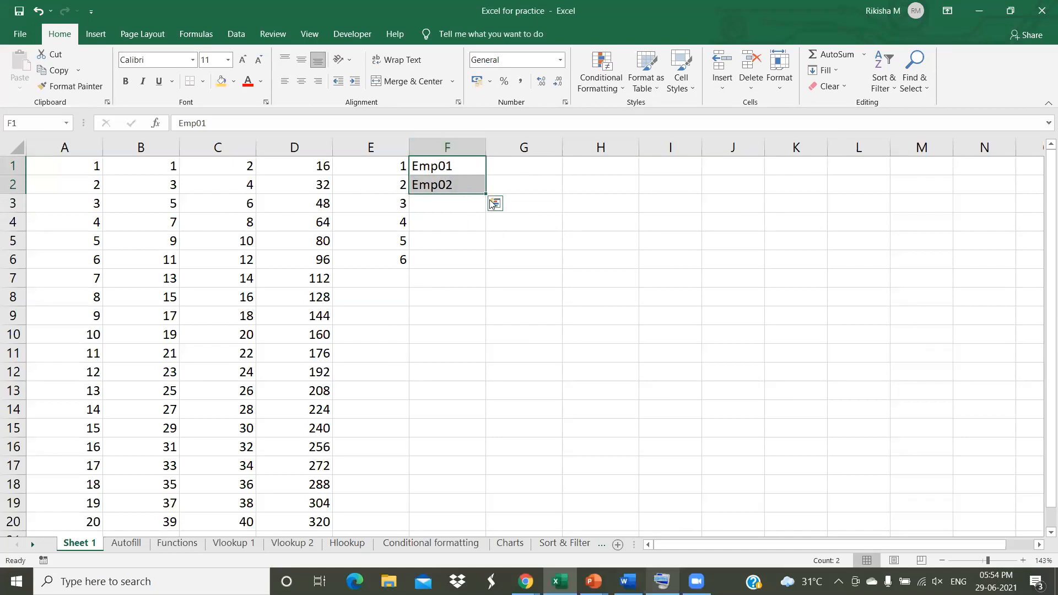
left_click_drag(487, 199, 485, 489)
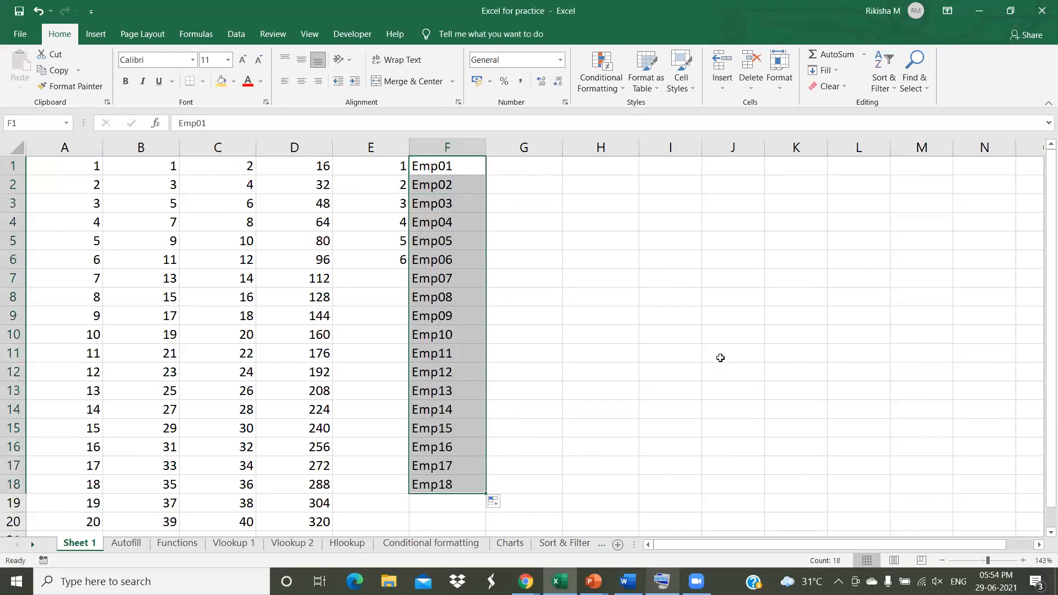
left_click(629, 323)
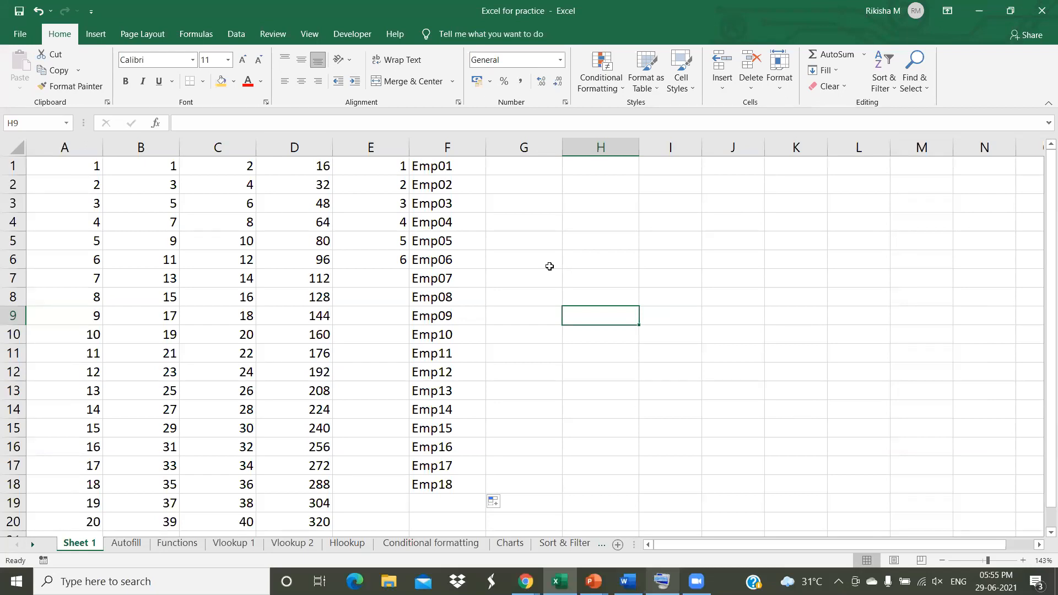
- Enter January in cell G1 and autofill the full month names down to G18
left_click(533, 169)
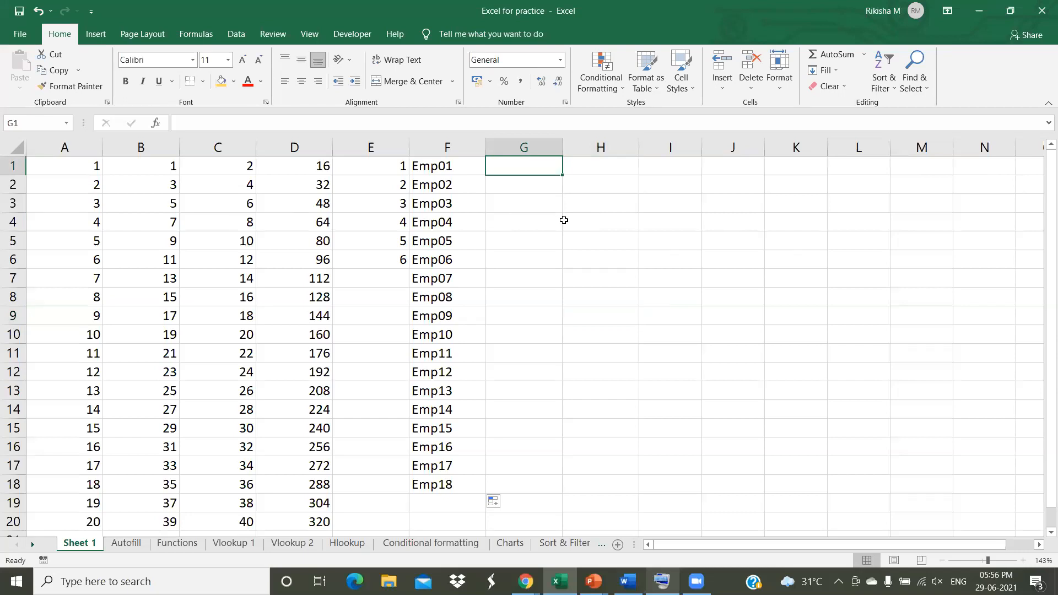
type("January")
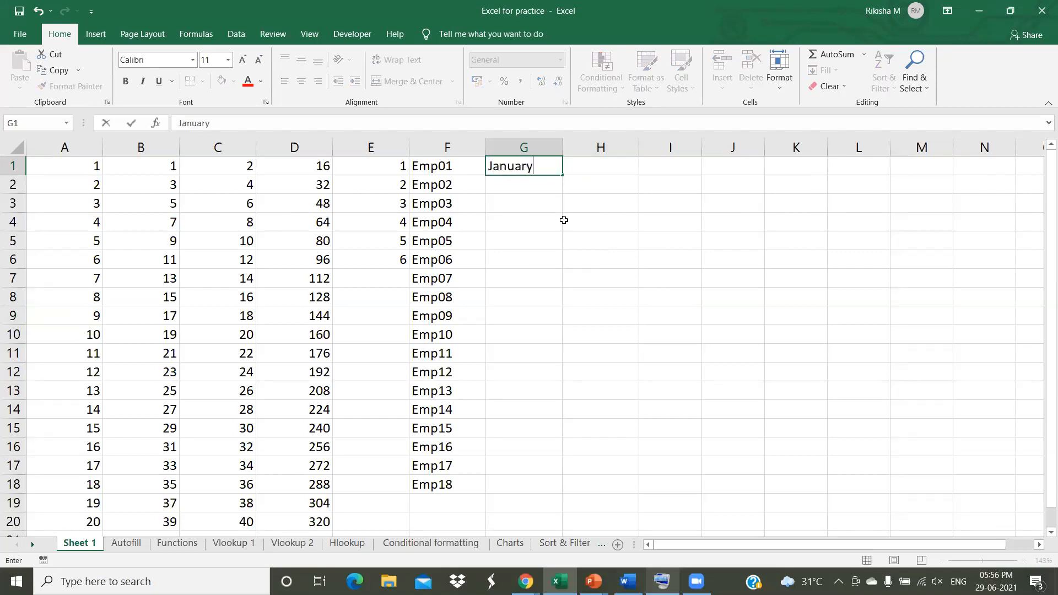
key("Return")
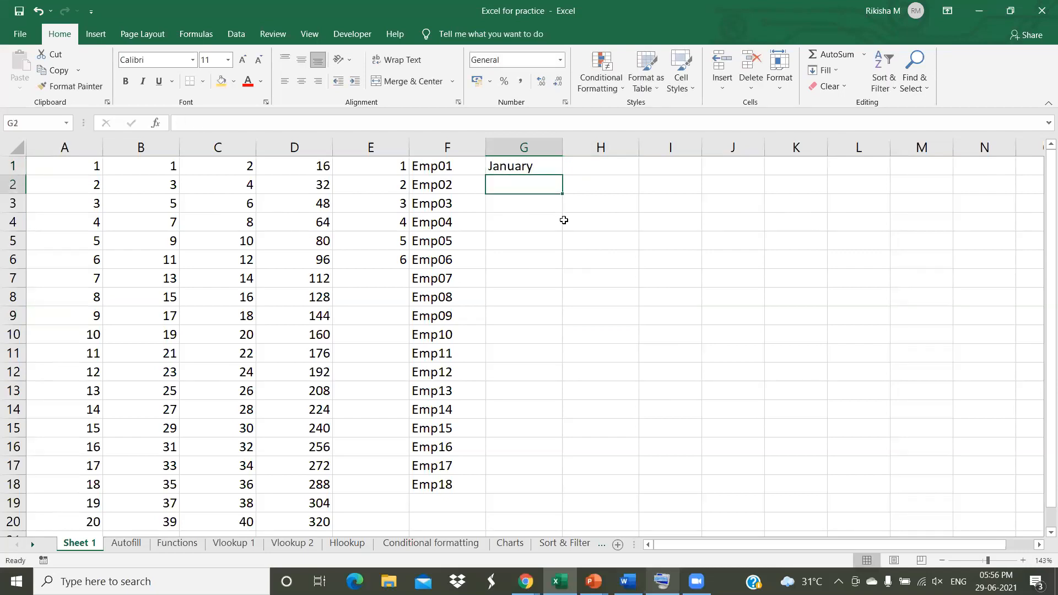
left_click(548, 163)
left_click_drag(562, 175, 558, 419)
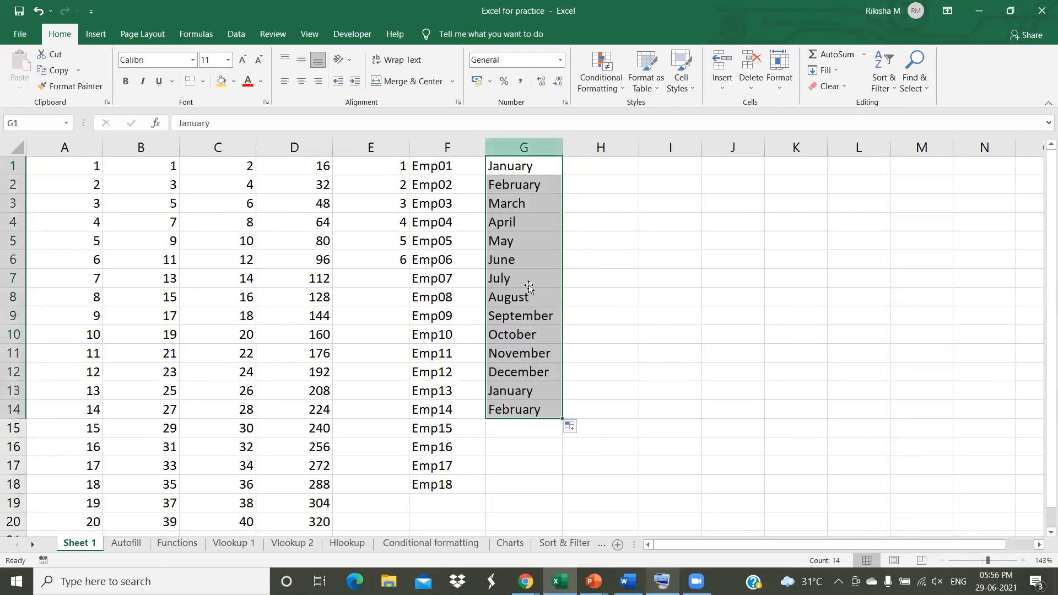
left_click_drag(562, 418, 558, 502)
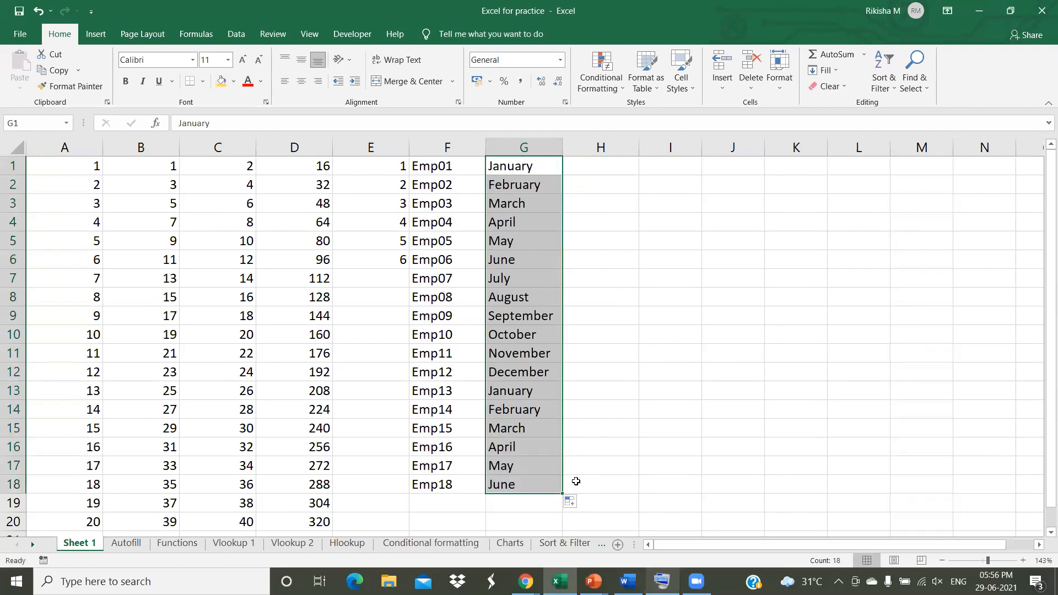
- Enter Jan in cell H1 and autofill the abbreviated month names down to H18
left_click(602, 166)
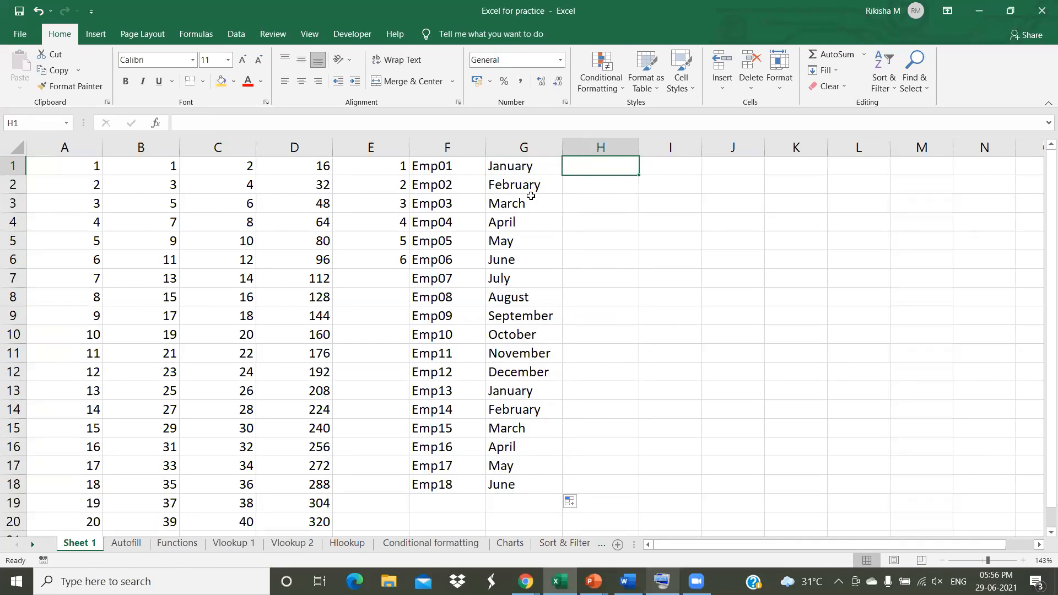
type("Jan")
key("Return")
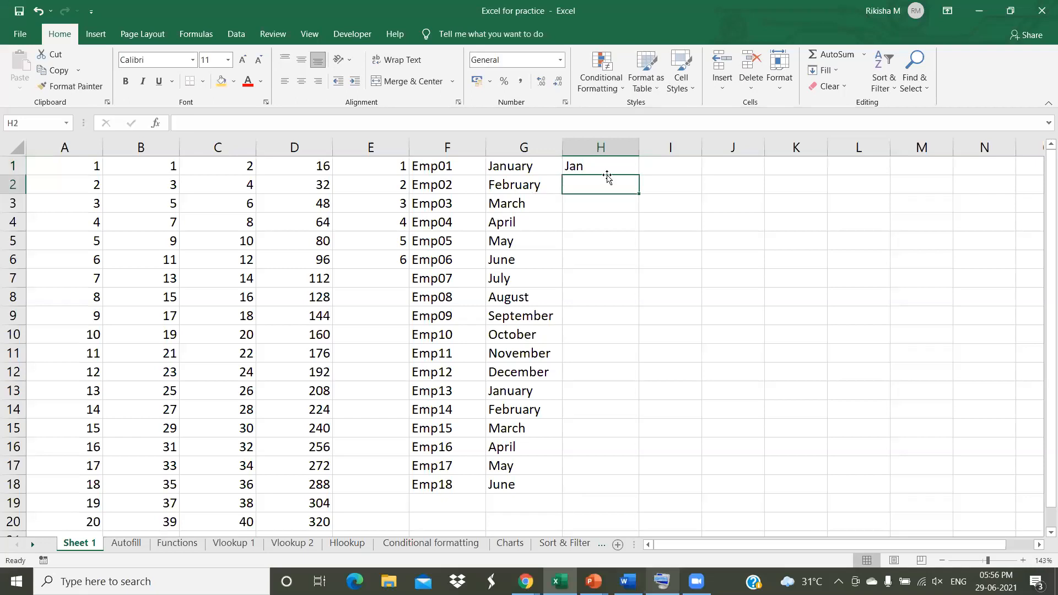
left_click(635, 172)
left_click_drag(639, 175, 643, 488)
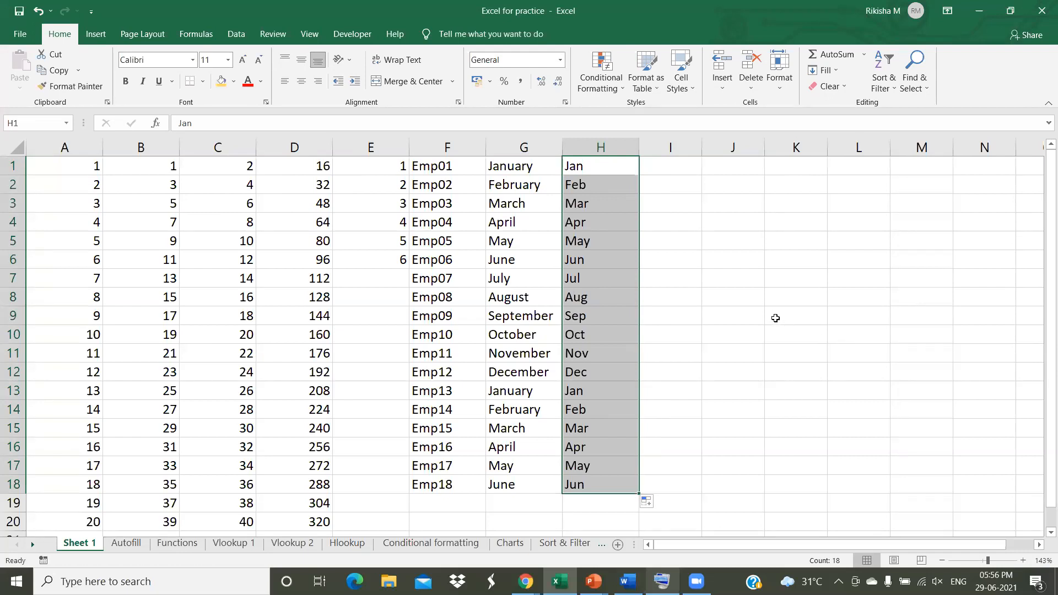
left_click(680, 243)
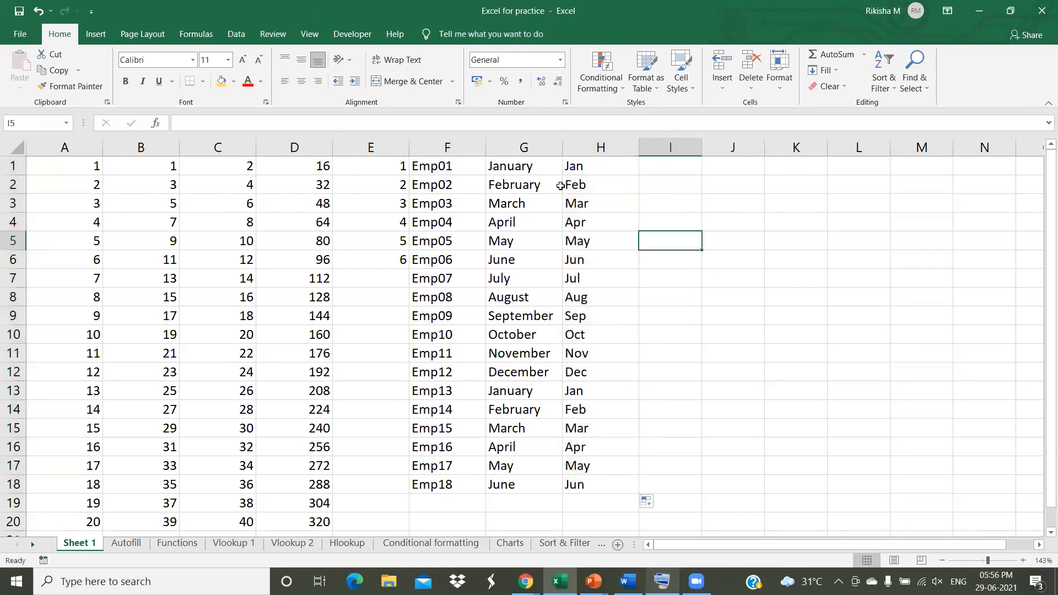
- Enter Monday in cell I1 and autofill the full weekday names down to I12
left_click(668, 170)
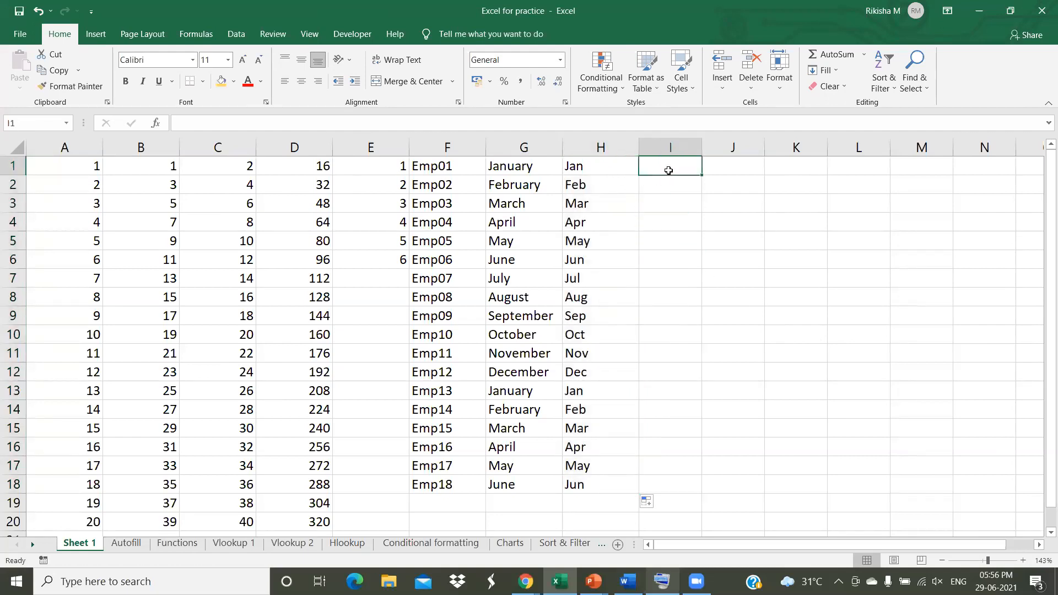
type("Monday")
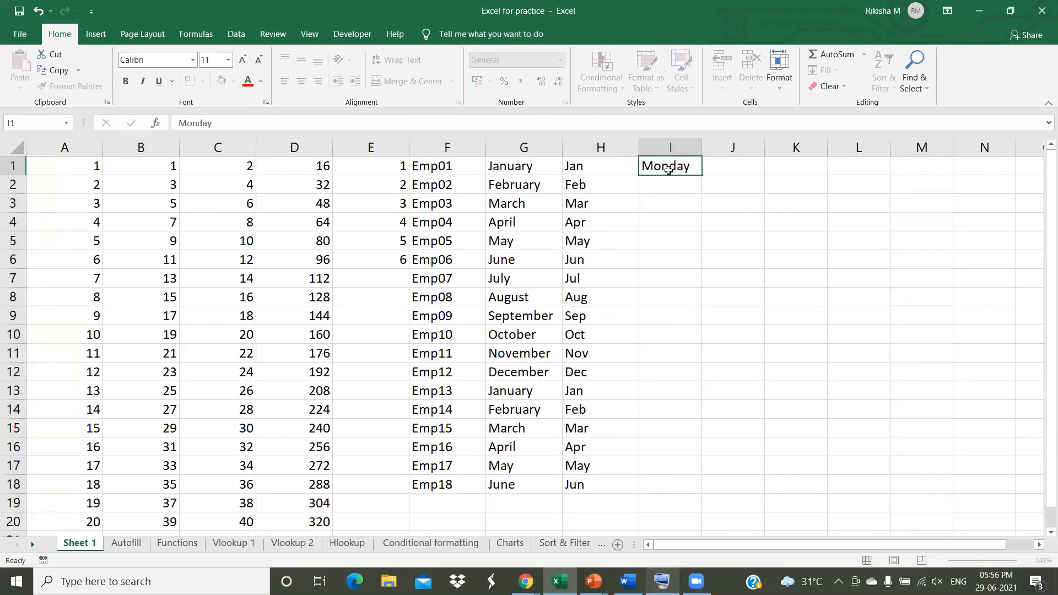
key("Return")
left_click(669, 170)
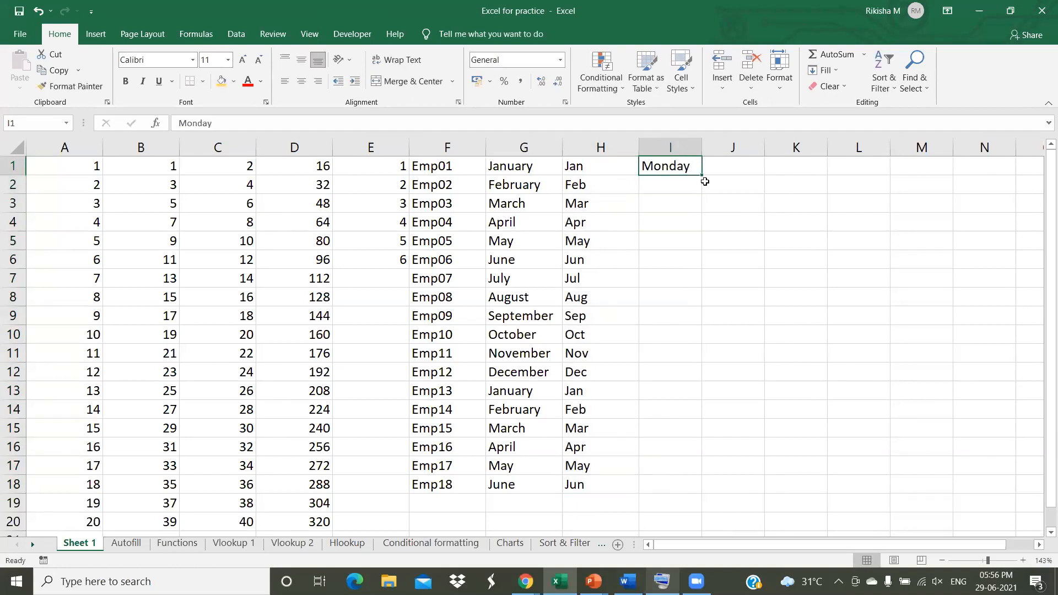
left_click_drag(701, 176, 731, 397)
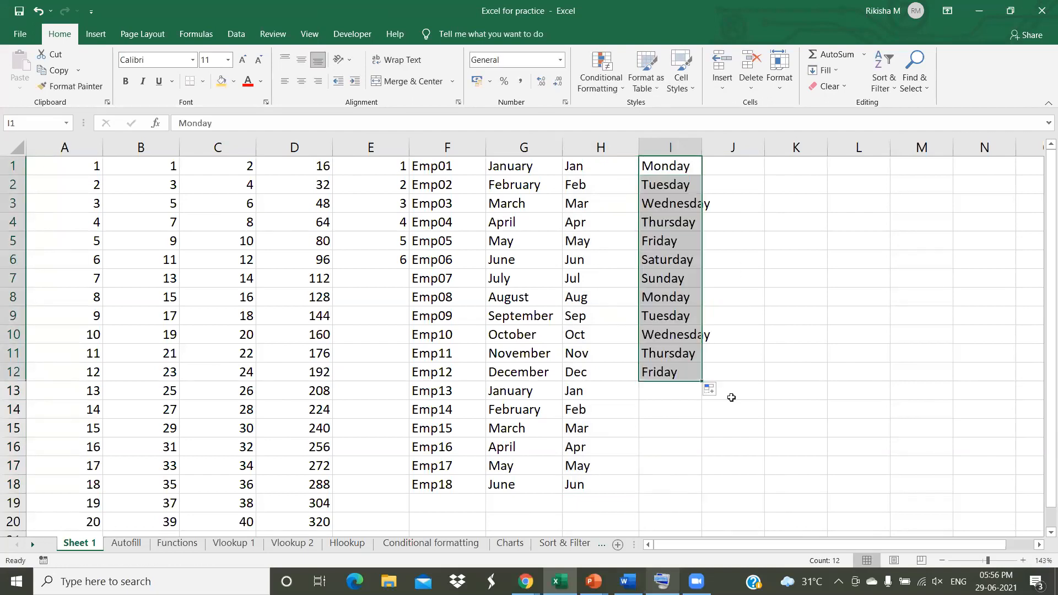
- Enter Mon in cell J1 and autofill the abbreviated weekday names down to J14
left_click(746, 166)
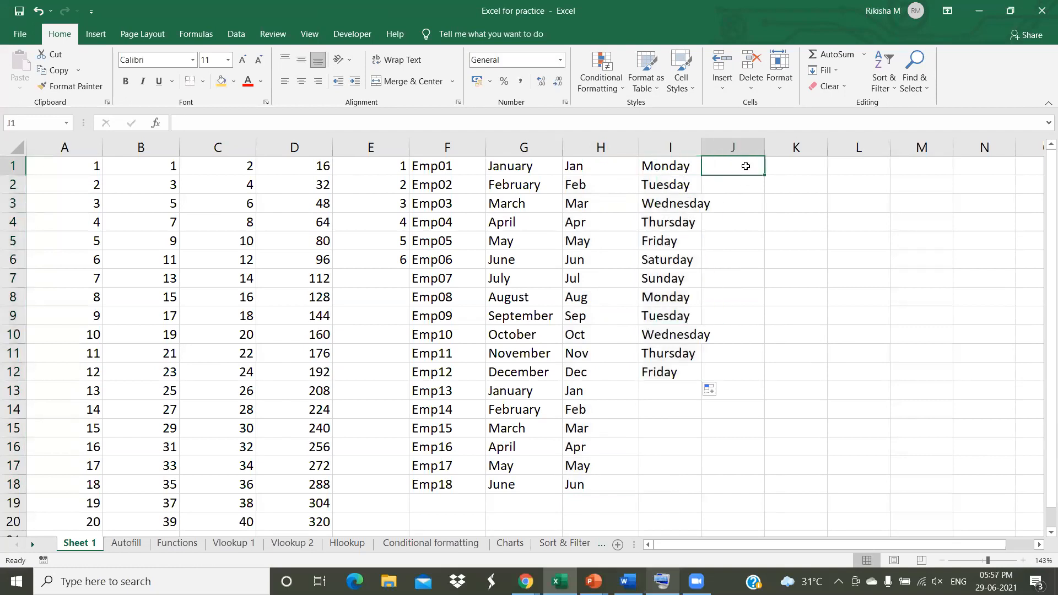
type("Mon")
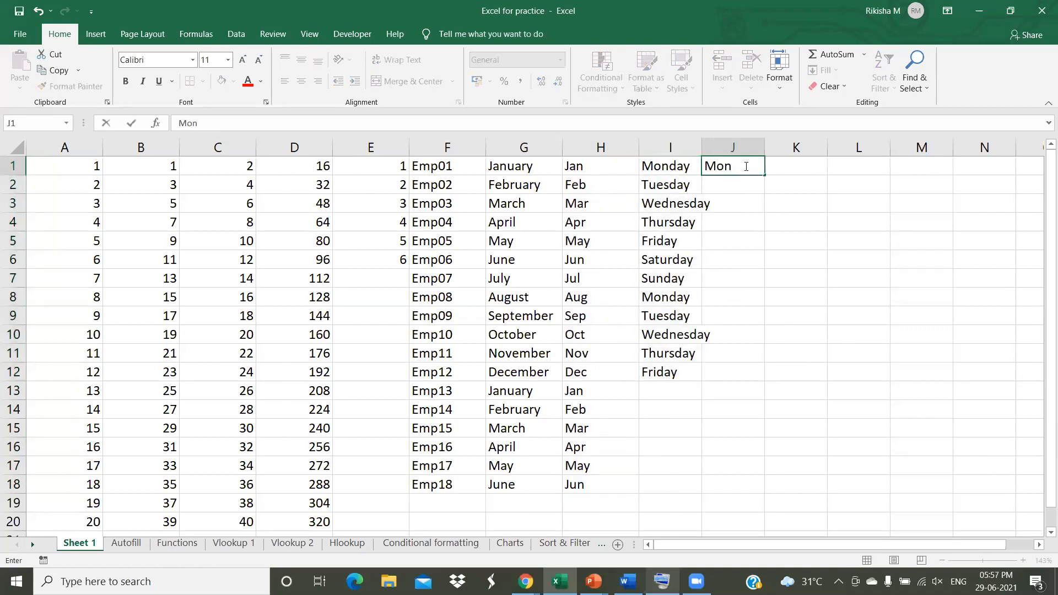
key("Return")
left_click(744, 166)
left_click_drag(765, 175, 766, 415)
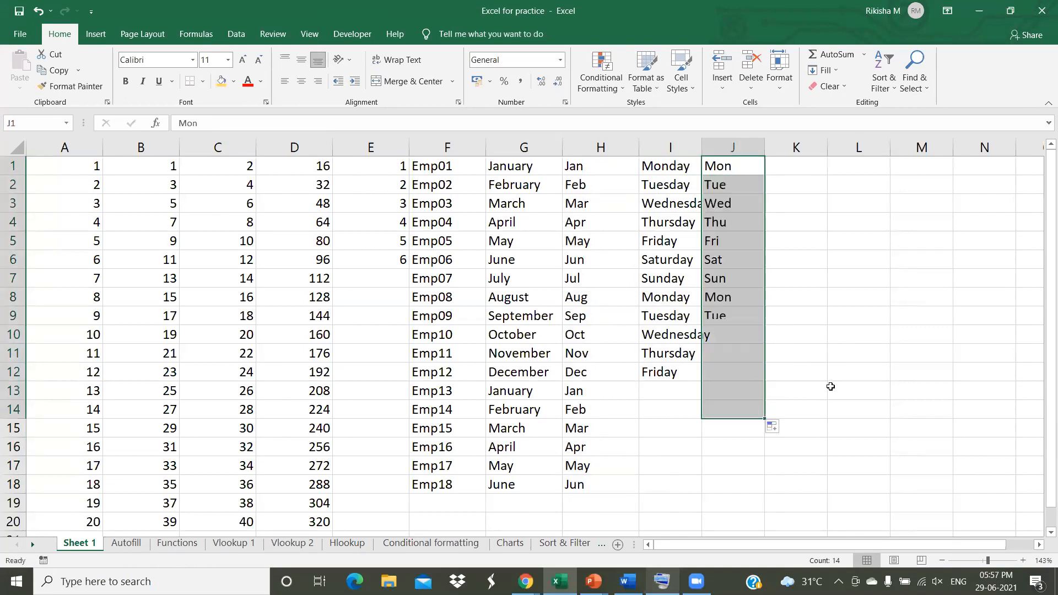
- Enter M and T in cells K1 and K2 and try autofilling the single-letter weekdays down to K6
left_click(786, 167)
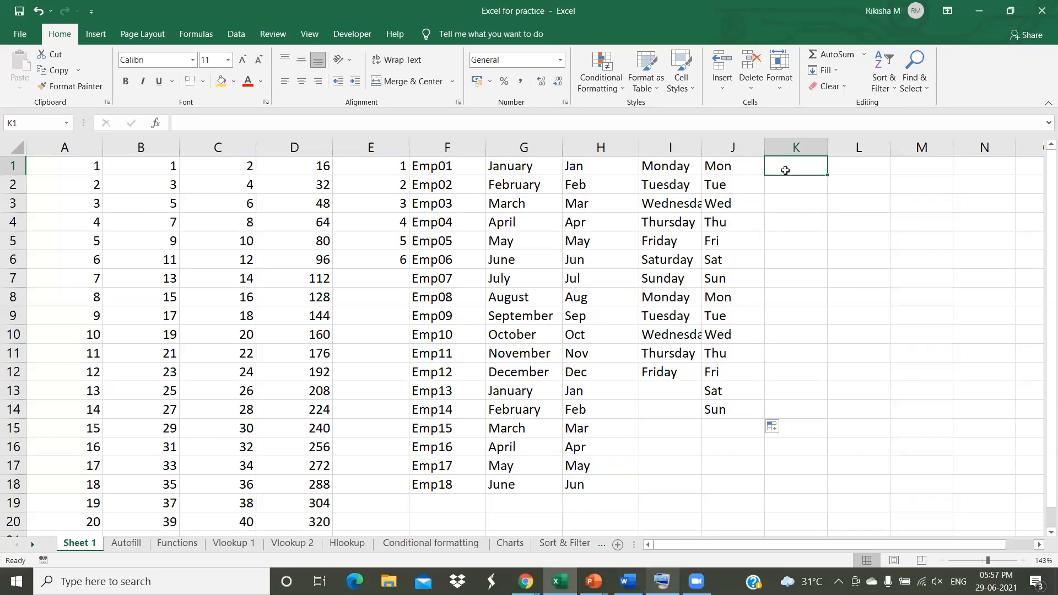
type("M")
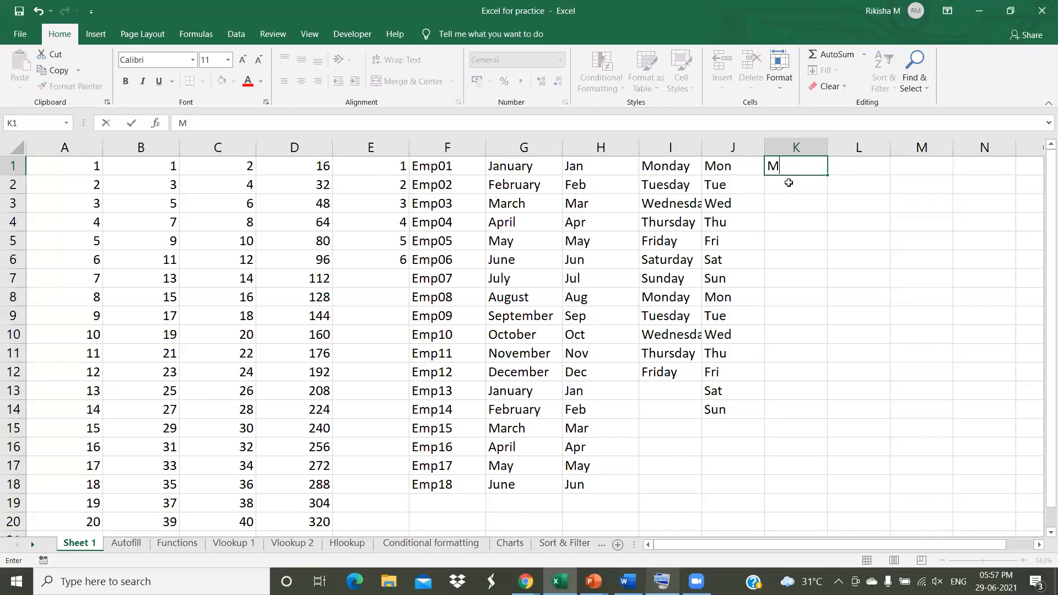
key("Return")
type("T")
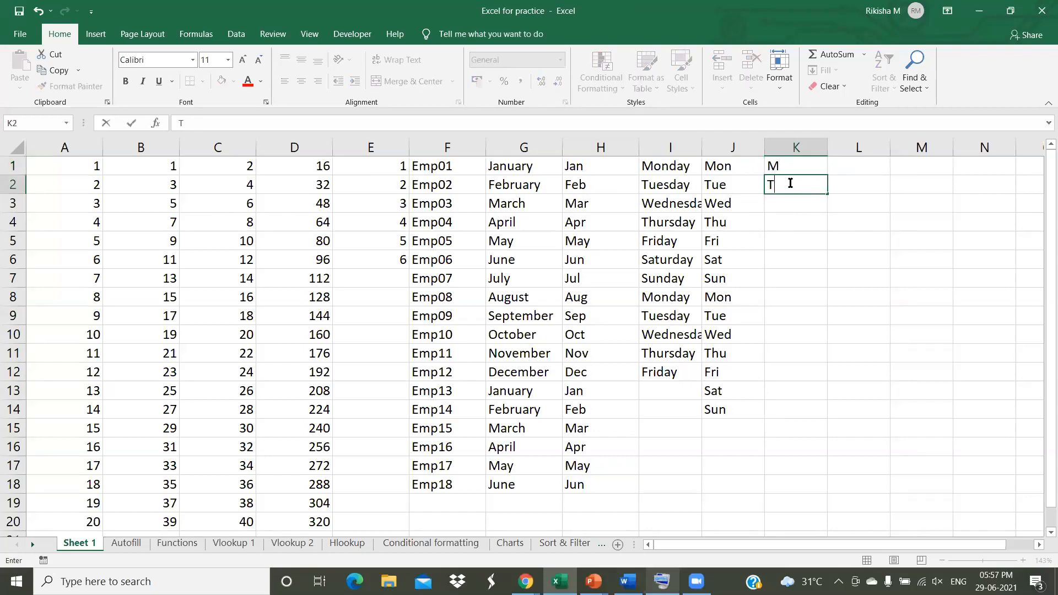
key("Return")
left_click_drag(794, 168, 824, 190)
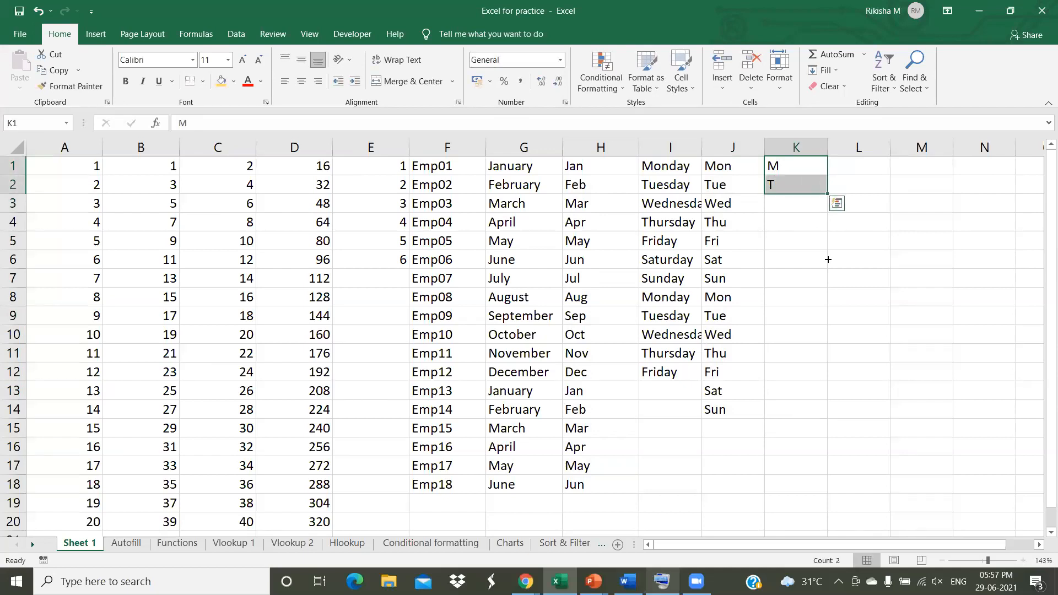
left_click_drag(828, 269, 828, 269)
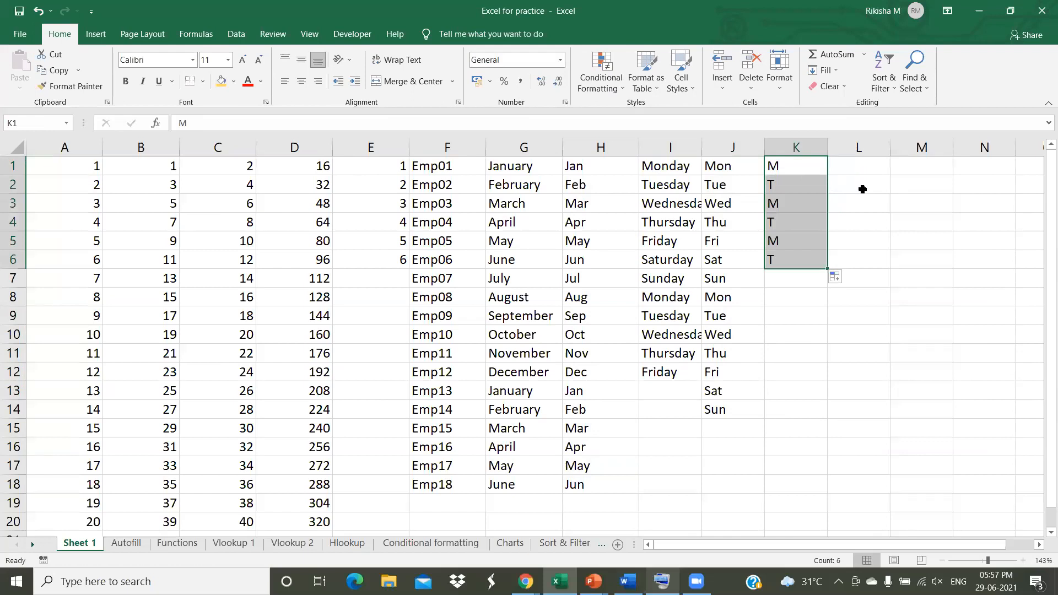
- Undo the single-letter weekday fill and clear the letters from K1 and K2
key("ctrl+z")
key("ctrl+z")
left_click(810, 256)
left_click(805, 167)
key("Delete")
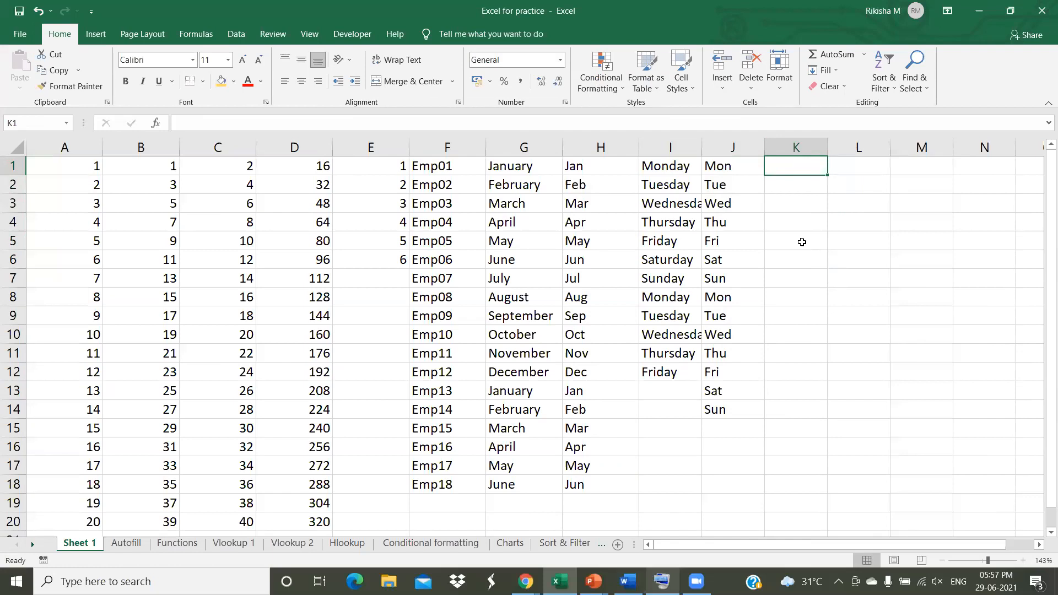
- Enter a and b in cells K1 and K2 and try autofilling the alphabet down to K14
type("a")
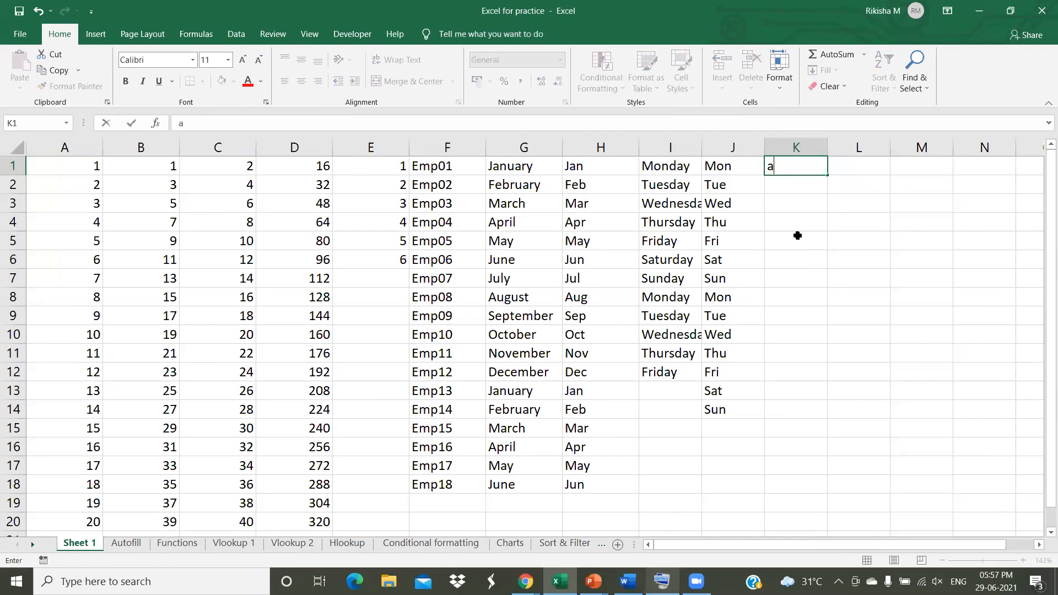
left_click(782, 180)
type("b")
key("Return")
left_click(808, 166)
left_click(821, 187, "shift")
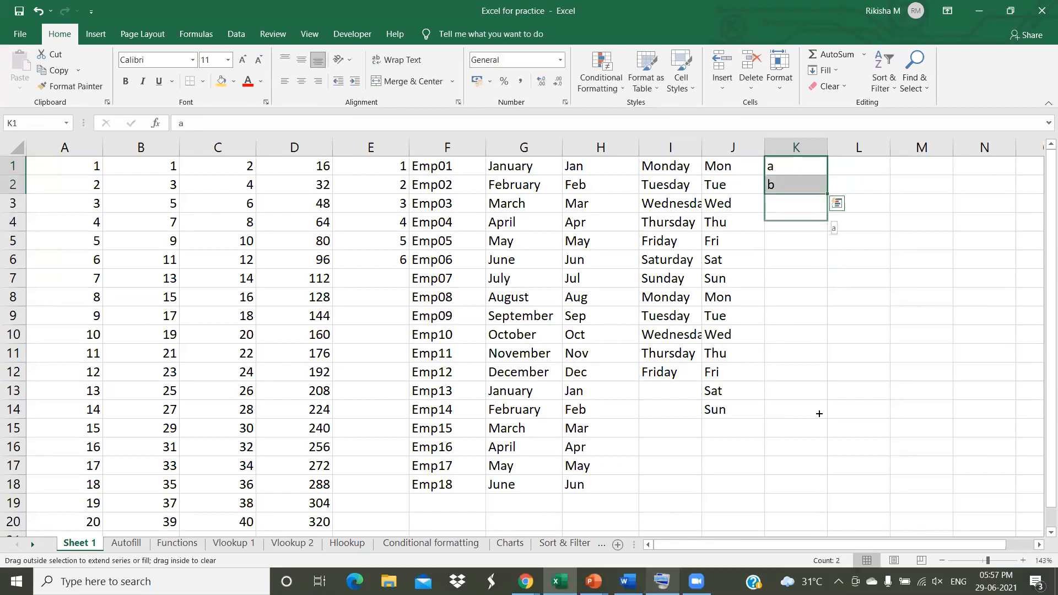
left_click_drag(827, 193, 874, 405)
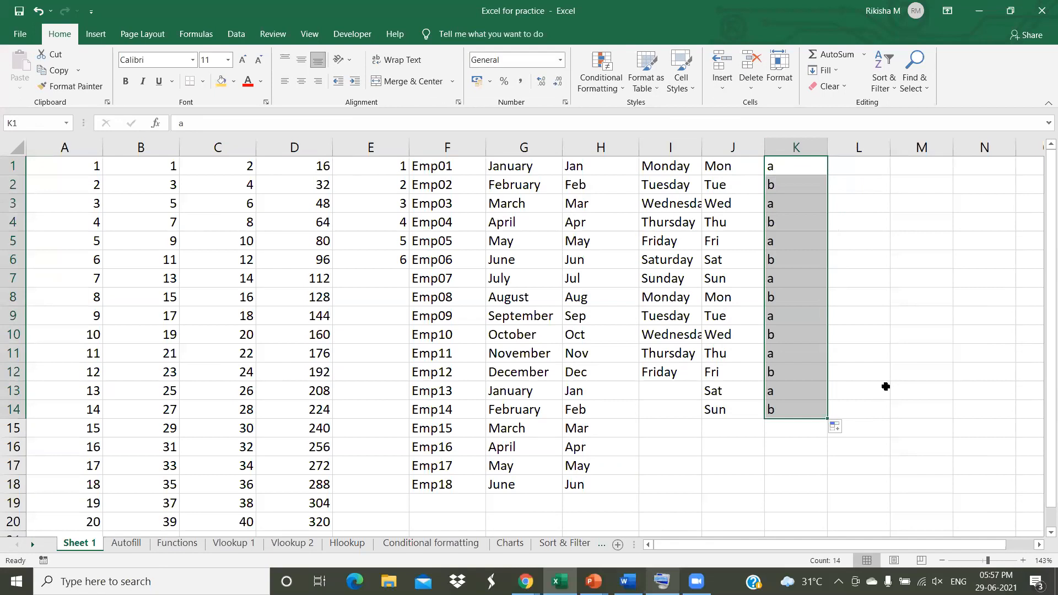
- Undo the alphabet fill in column K and the b entry in K2
key("ctrl+z")
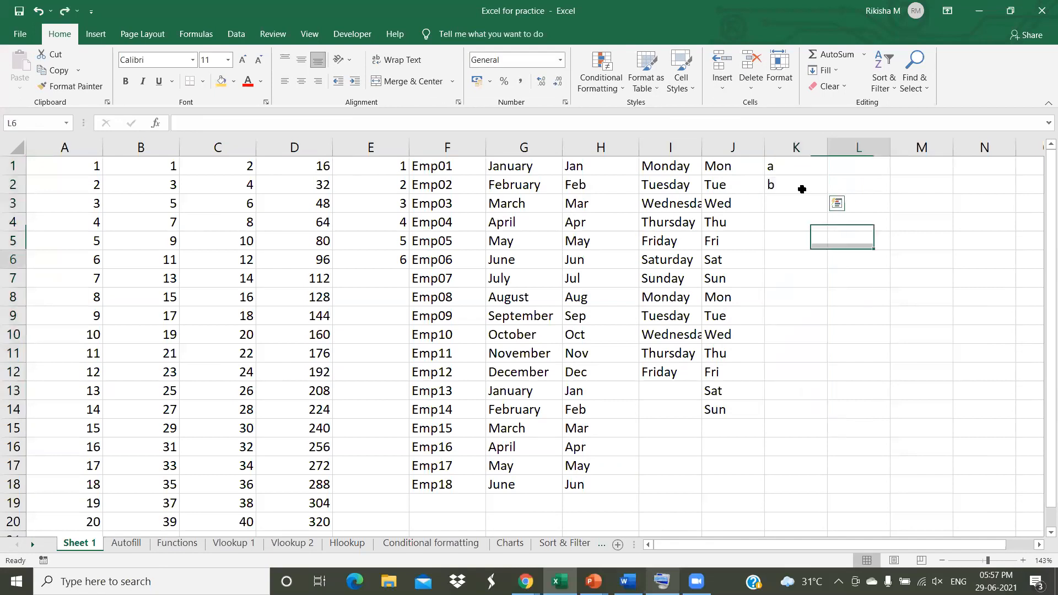
left_click(805, 187)
key("ctrl+z")
- Try autofilling the single letter a from K1 down to K9, and remove the letters again
left_click(819, 166)
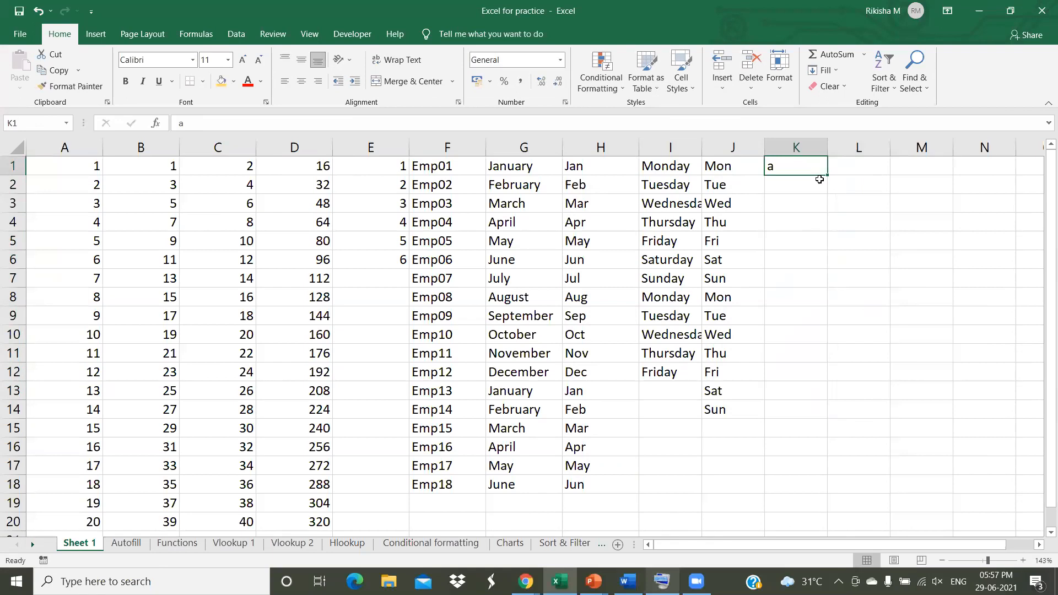
left_click_drag(825, 175, 818, 323)
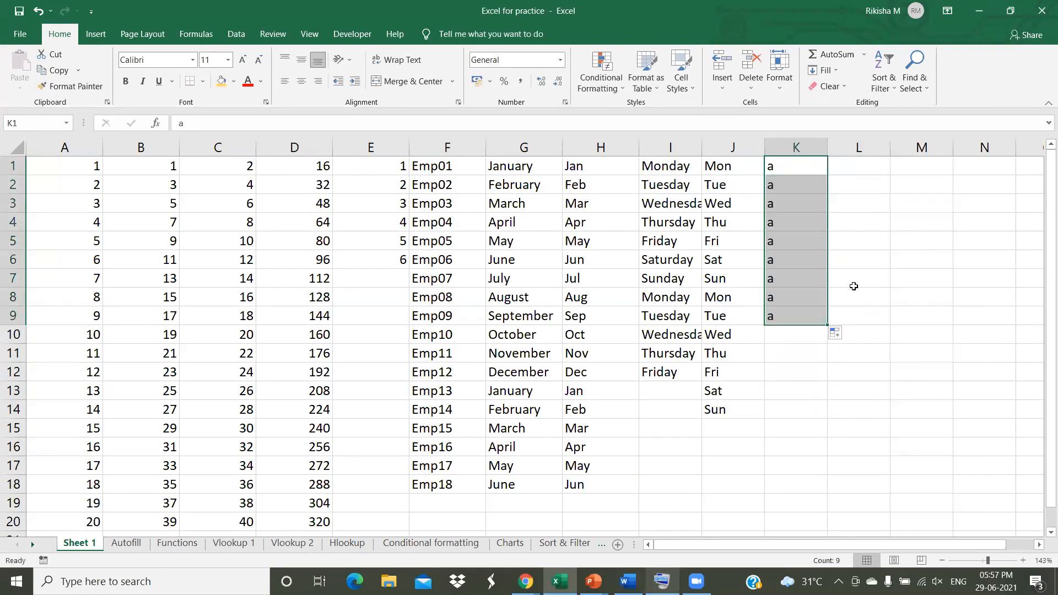
left_click(853, 286)
key("ctrl+z")
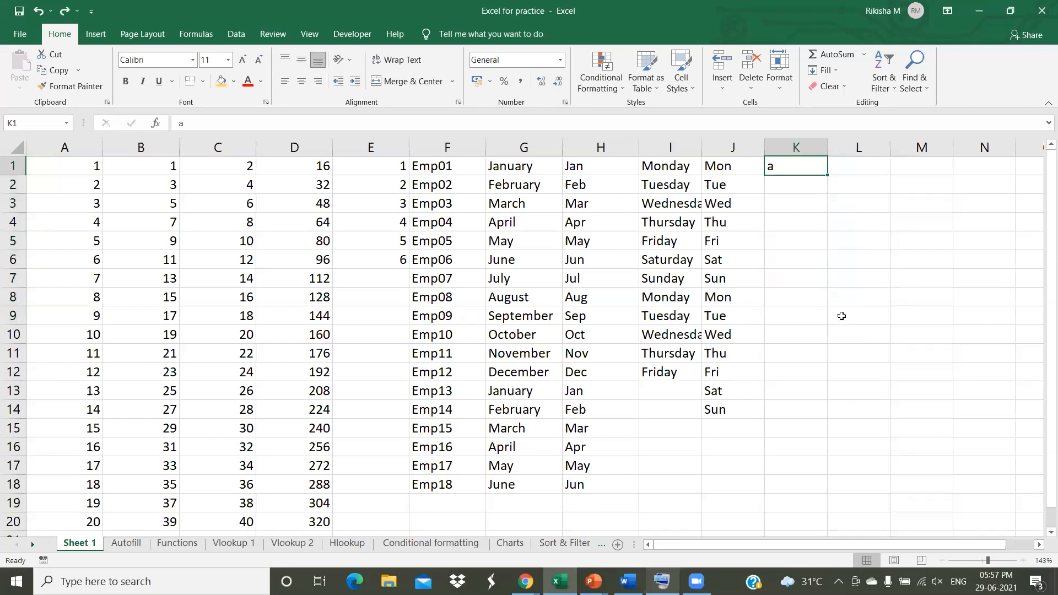
key("Delete")
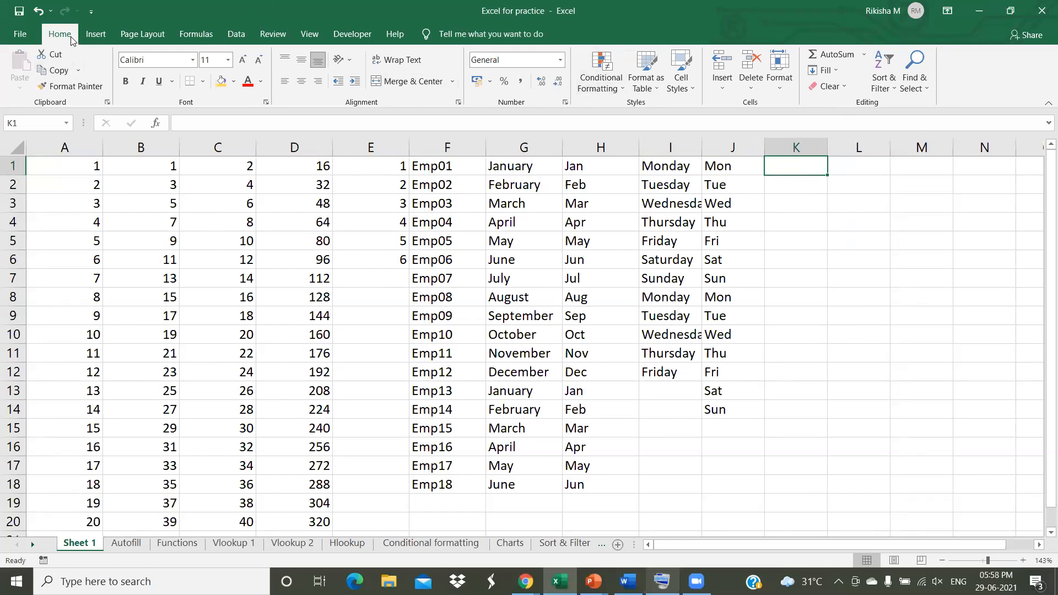
- Open the Custom Lists dialog through the order setting of a custom sort
left_click(887, 90)
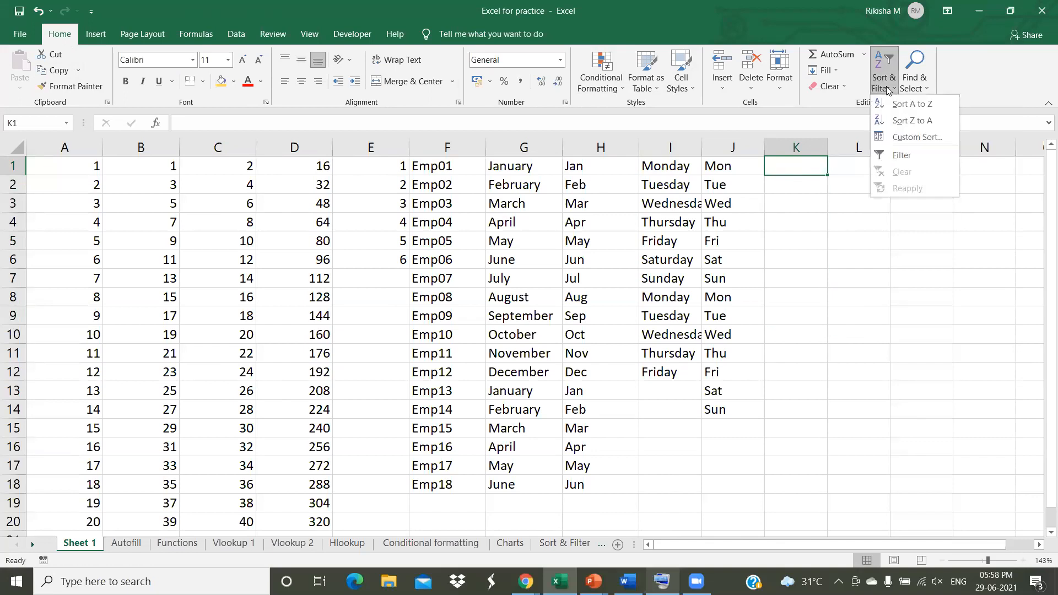
left_click(916, 137)
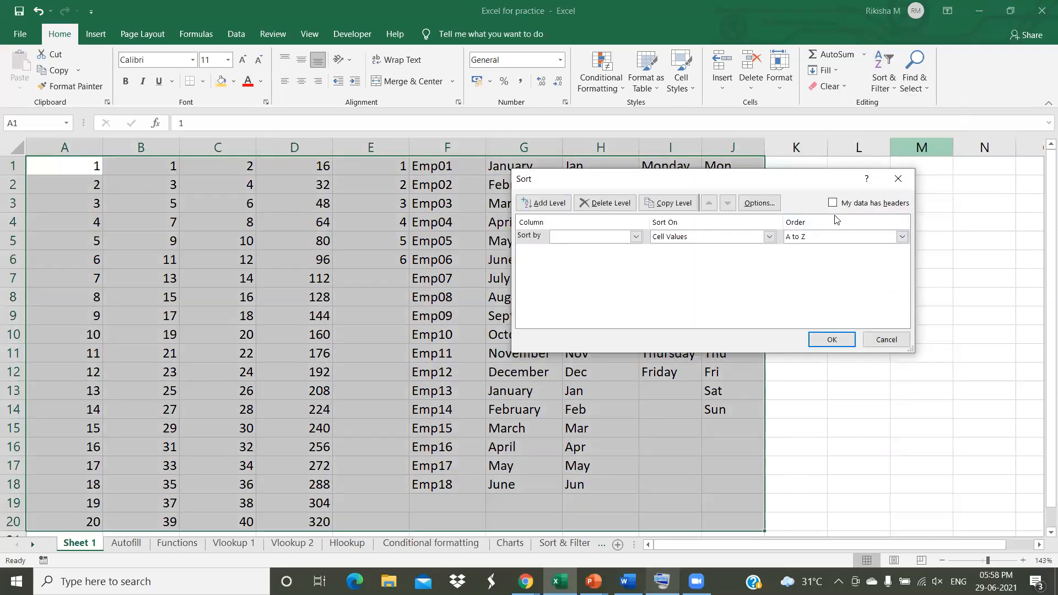
left_click(900, 239)
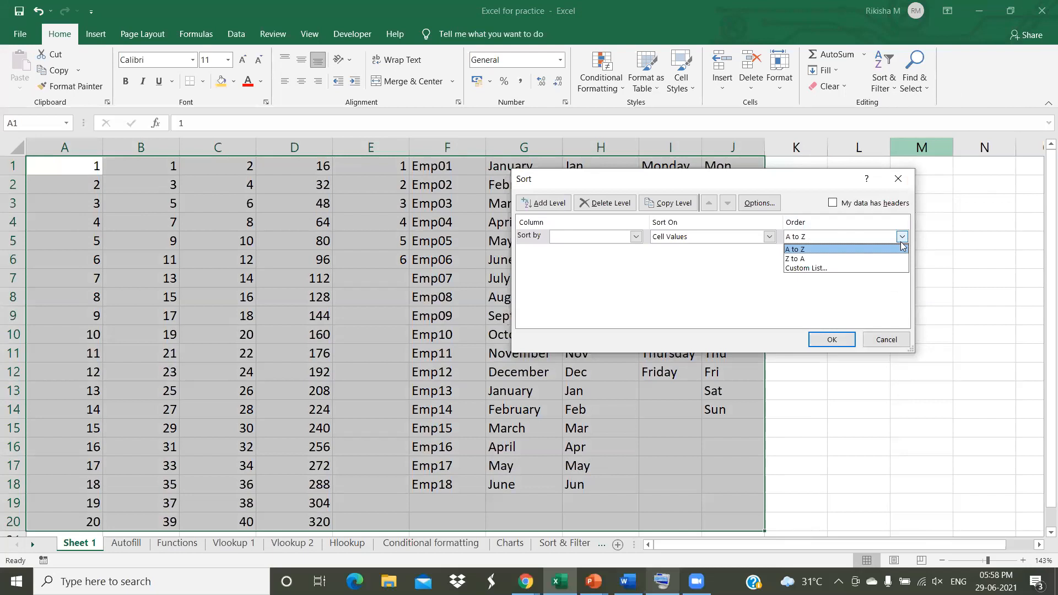
left_click(819, 270)
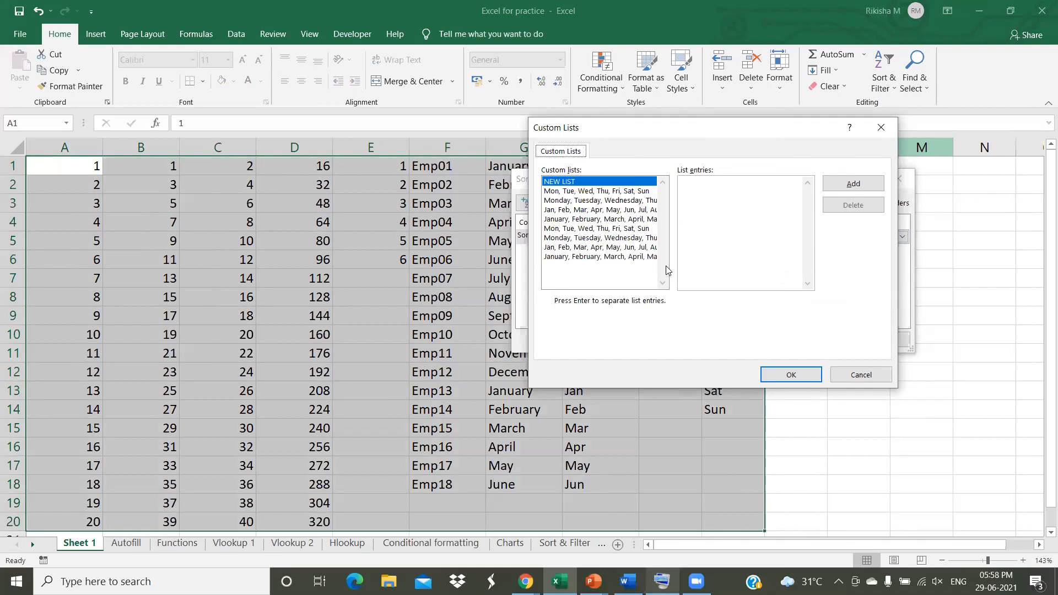
- Enter the letters a to z as separate entries of a new custom list and add the list
left_click(724, 213)
type("a b")
key("Return")
type("c")
key("Return")
type("d")
key("Return")
type("e")
key("Return")
type("f")
key("Return")
type("g")
key("Return")
type("h")
key("Return")
type("i")
key("Return")
type("j")
key("Return")
type("k")
key("Return")
type("l")
key("Return")
type("m")
key("Return")
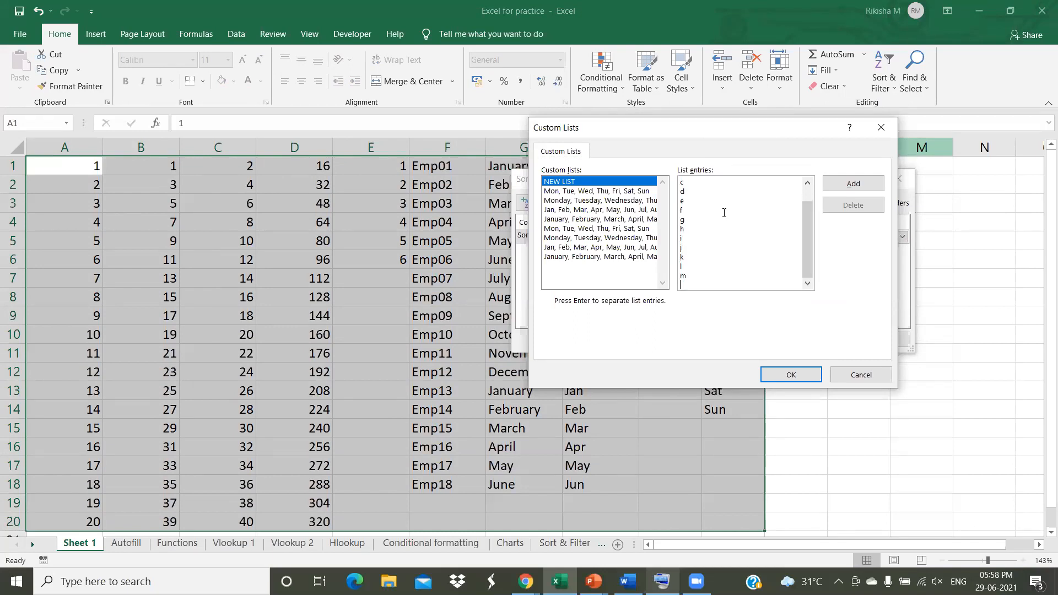
type("n")
key("Return")
type("o")
key("Return")
type("p")
key("Return")
type("q")
key("Return")
type("r")
key("Return")
type("s")
key("Return")
type("t")
key("Return")
type("u")
key("Return")
type("v")
key("Return")
type("w")
key("Return")
type("x")
key("Return")
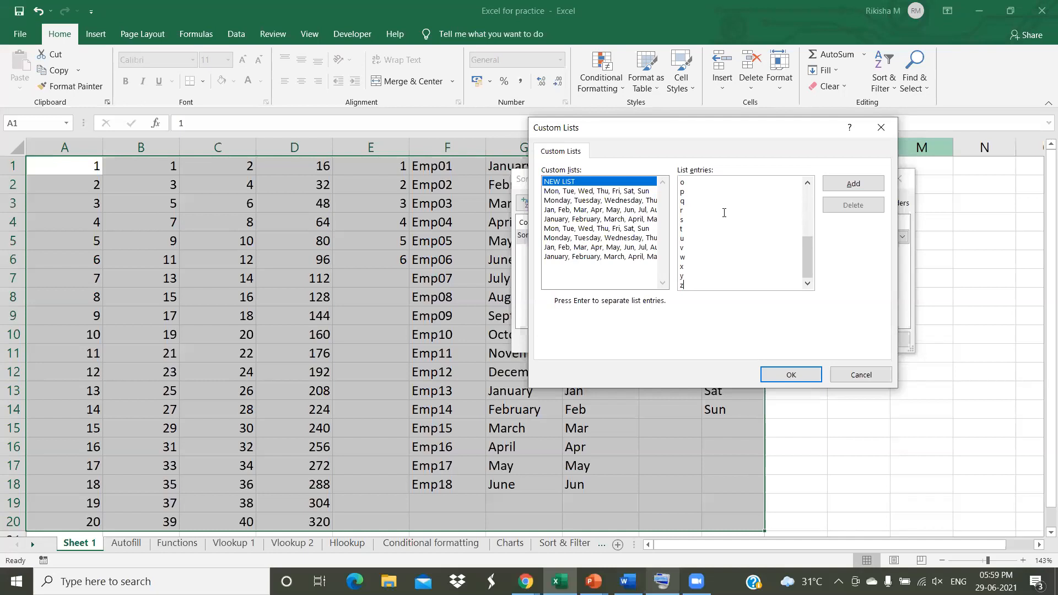
left_click_drag(807, 257, 807, 196)
left_click(849, 187)
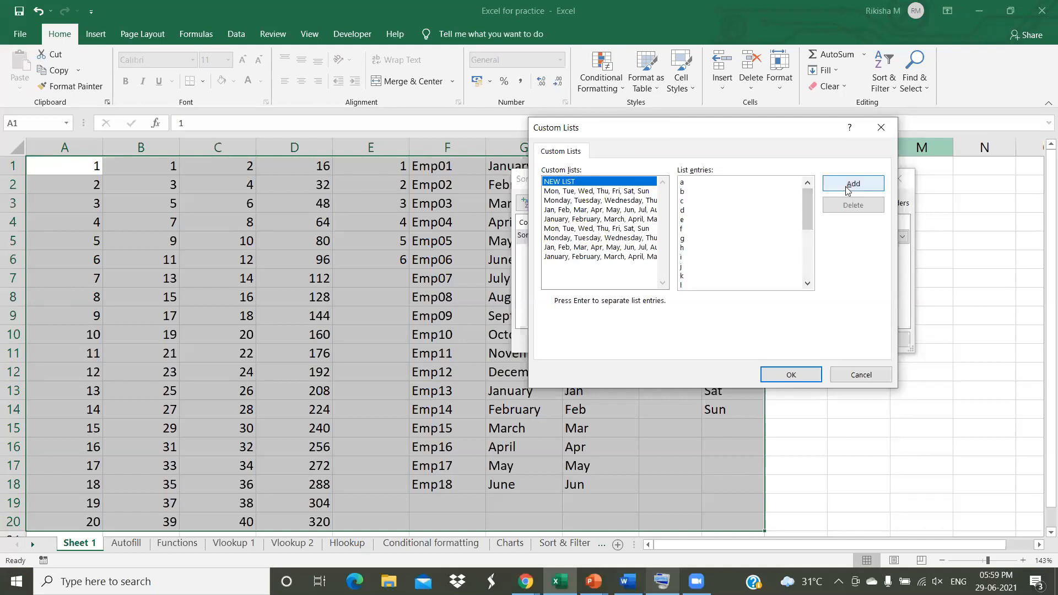
- Confirm the a-to-z custom list and close the Sort dialog
left_click(789, 381)
left_click(832, 340)
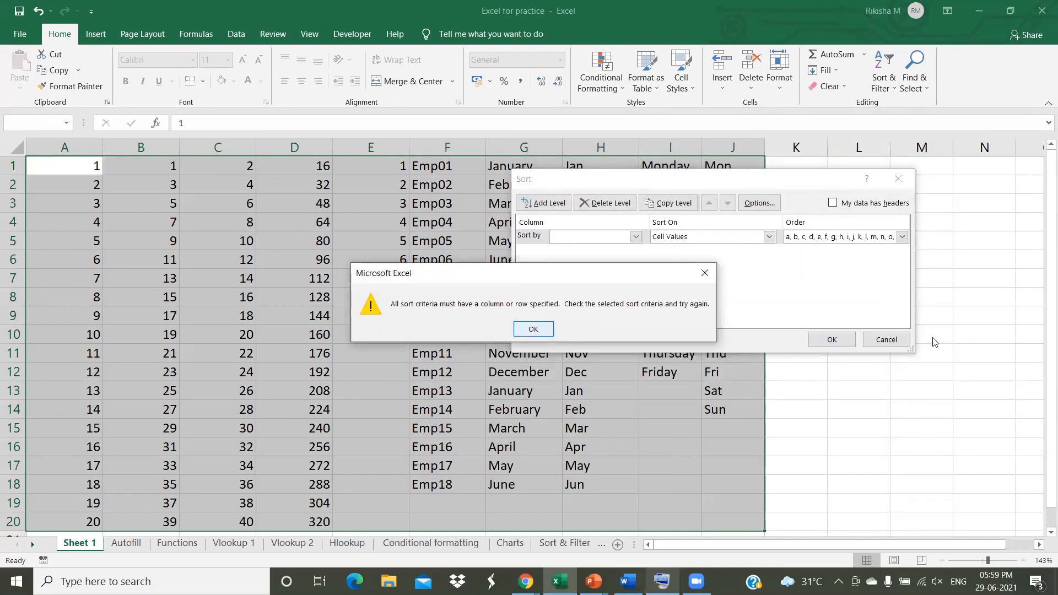
key("Return")
left_click(853, 205)
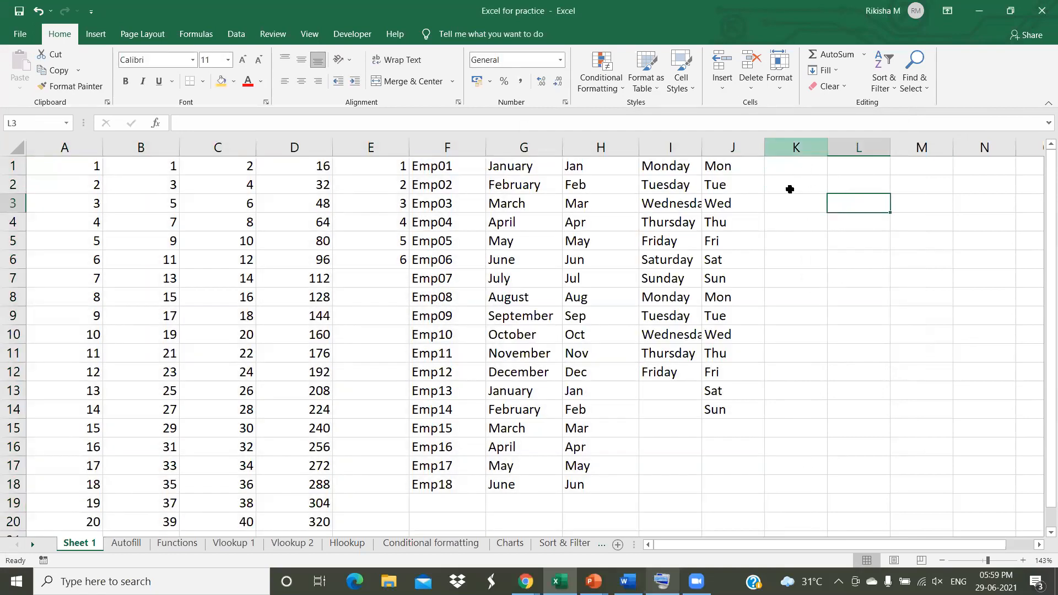
- Test the custom list by autofilling the letter a from K1 down to K12, and clear the filled cells
left_click(790, 172)
type("a")
key("Return")
left_click_drag(827, 176, 822, 372)
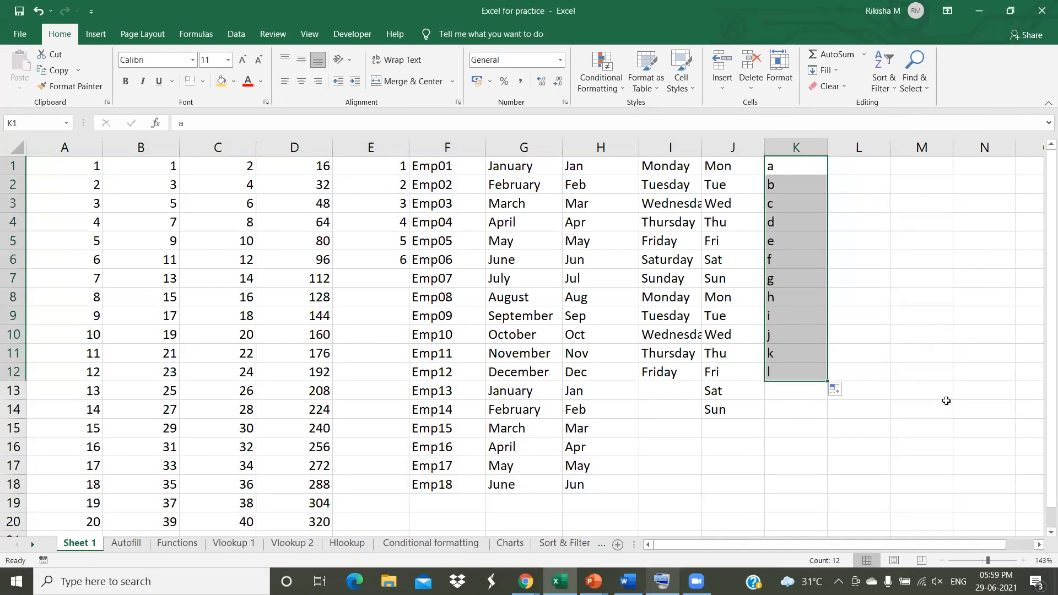
key("Delete")
left_click(936, 273)
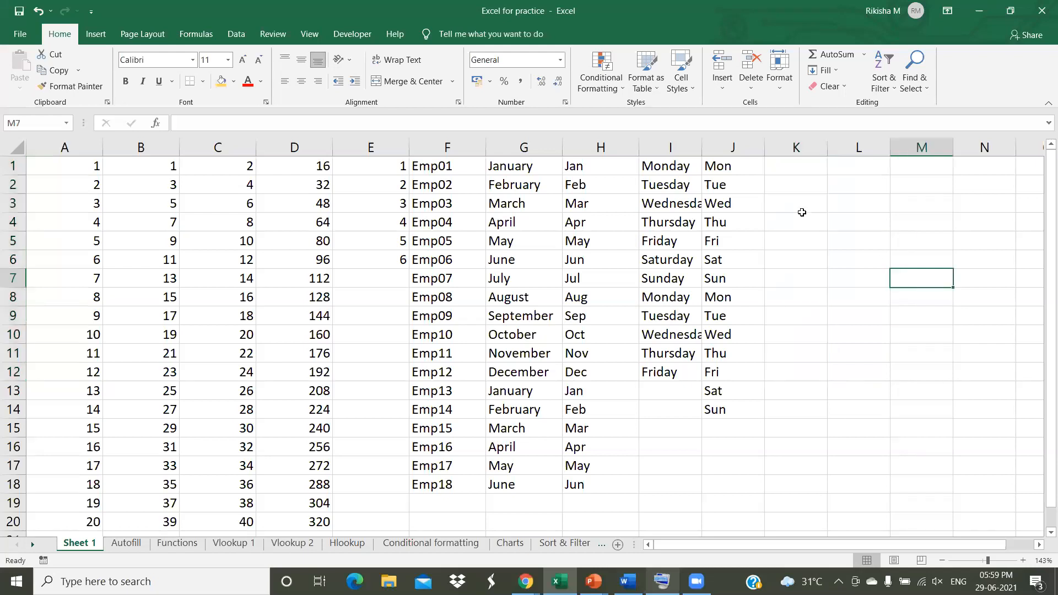
- Test the custom list by autofilling the letter l from K1 down to K11, and clear the filled cells
left_click(785, 168)
type("l")
left_click(840, 214)
left_click(810, 167)
left_click_drag(824, 174, 820, 353)
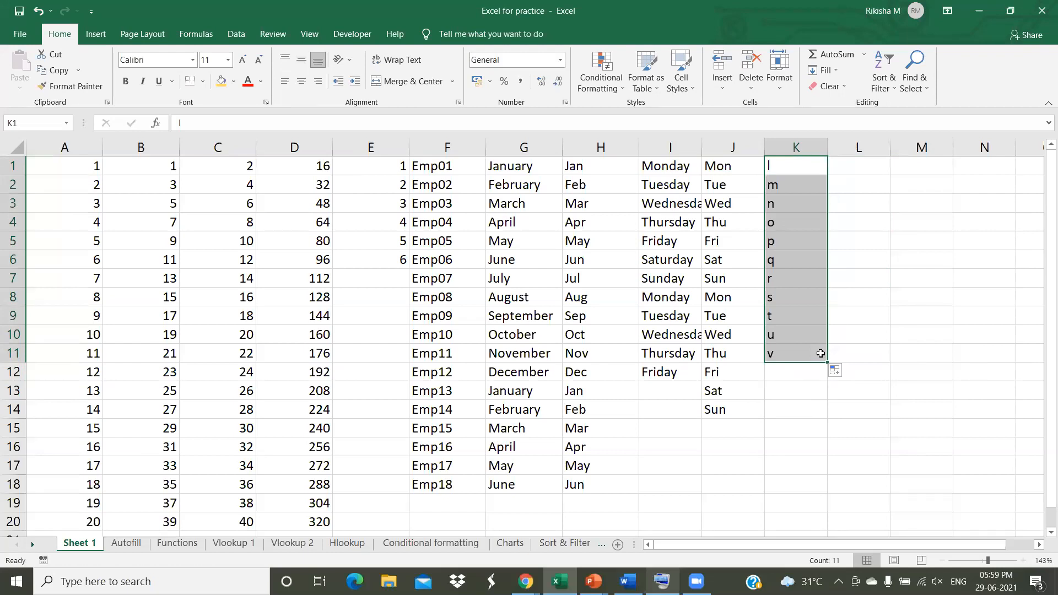
key("Delete")
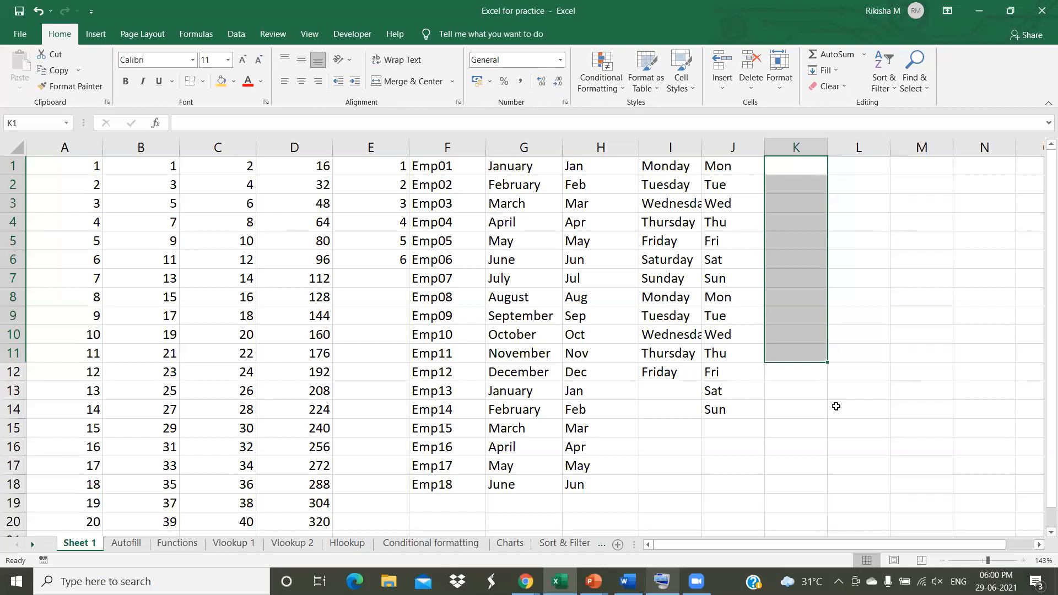
- Select the empty cell L8 and bring up the sorting options to reach Custom Sort
left_click(872, 294)
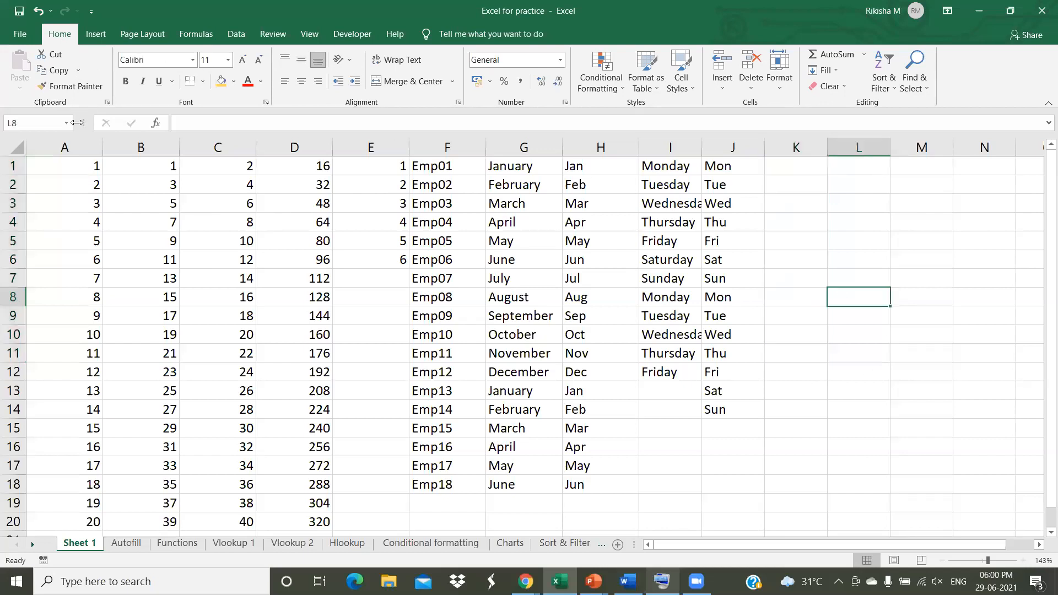
left_click(879, 90)
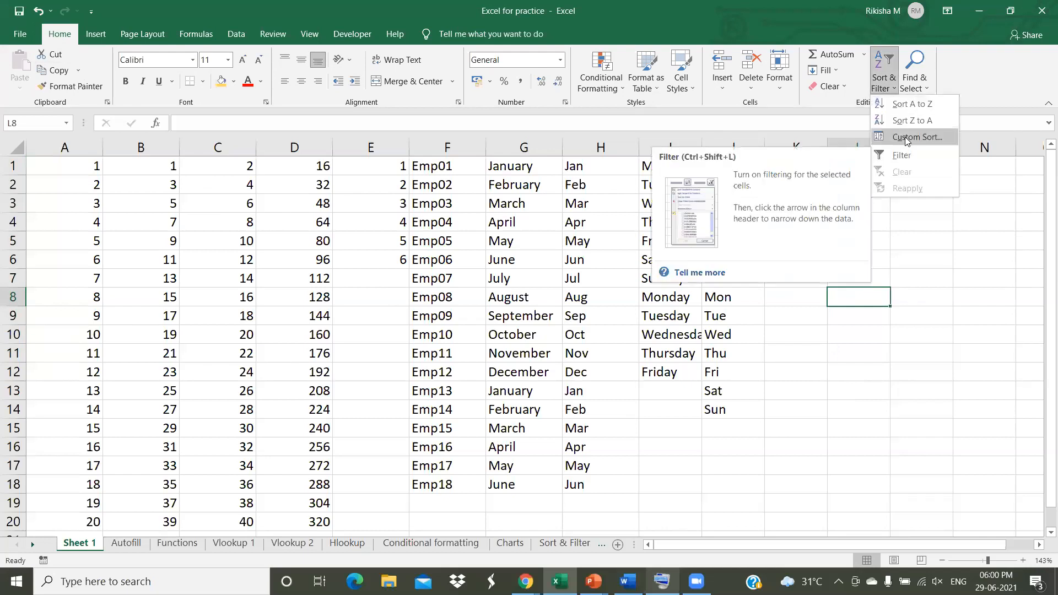
left_click(907, 138)
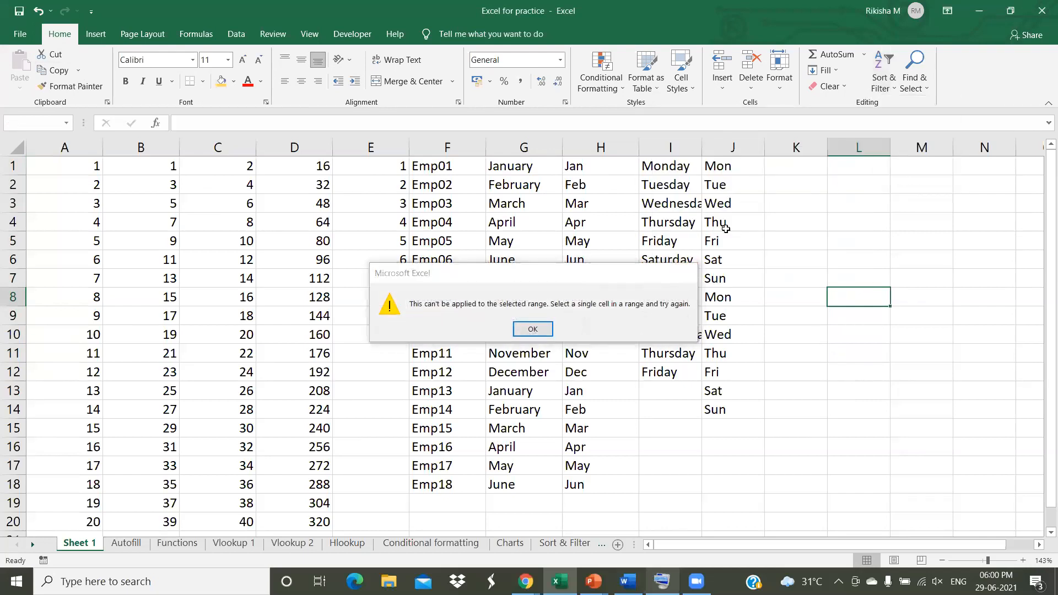
key("Return")
left_click_drag(732, 165, 733, 240)
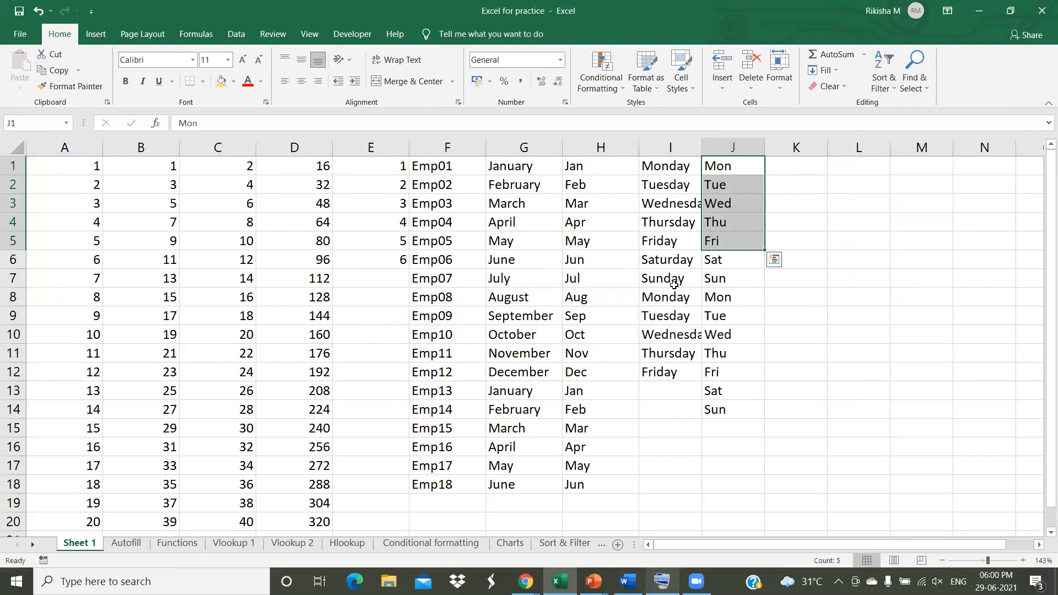
left_click_drag(667, 166, 675, 287)
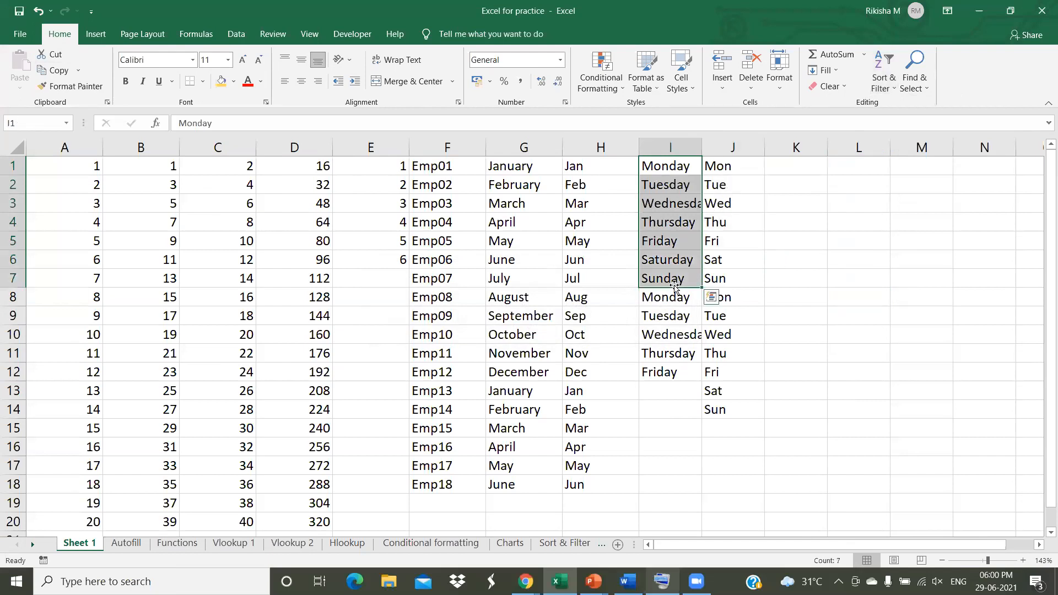
left_click(880, 77)
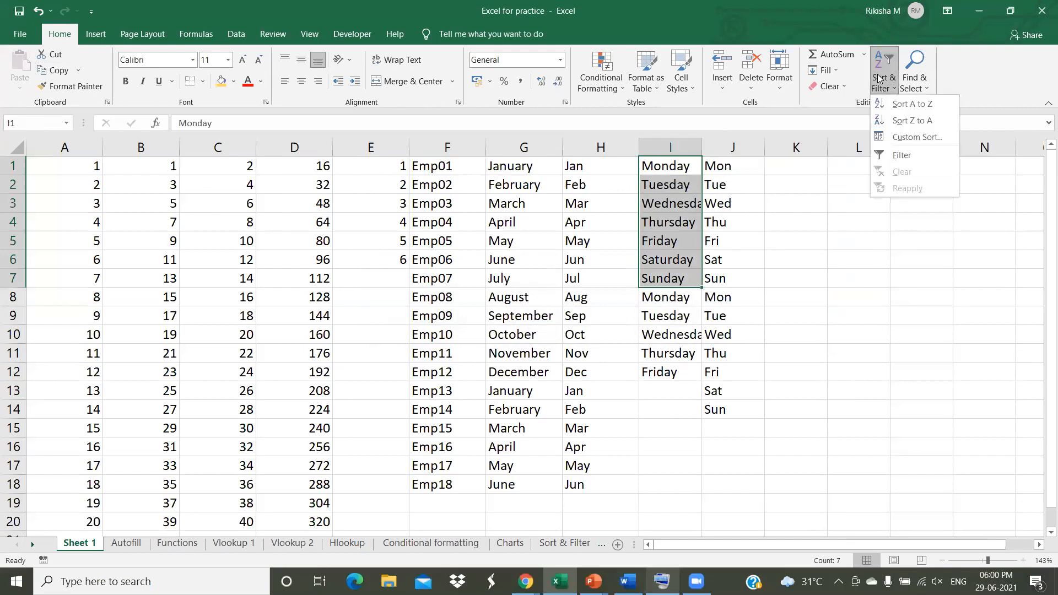
left_click(903, 138)
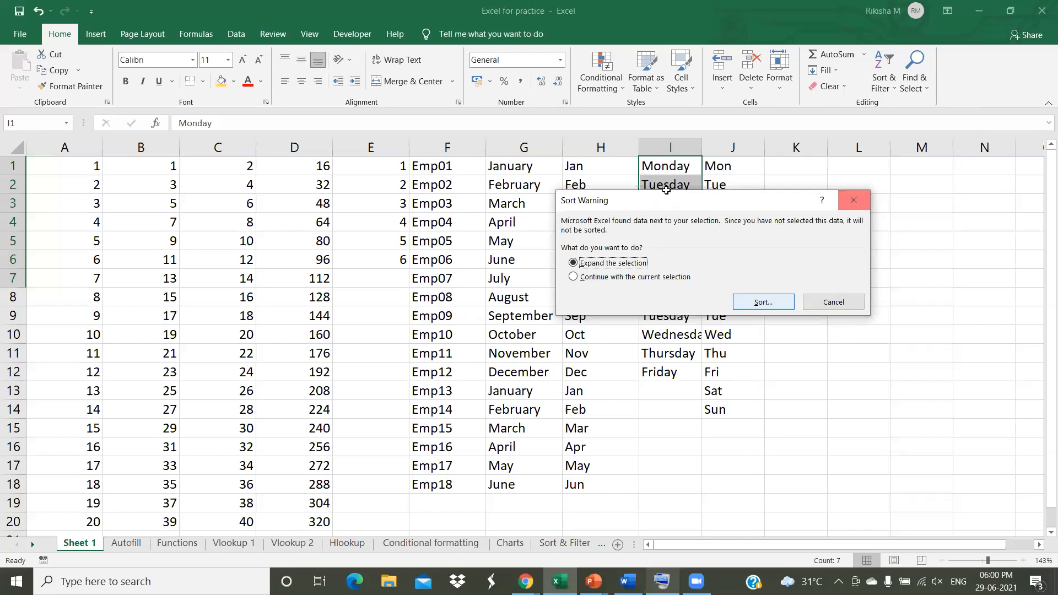
left_click(545, 234)
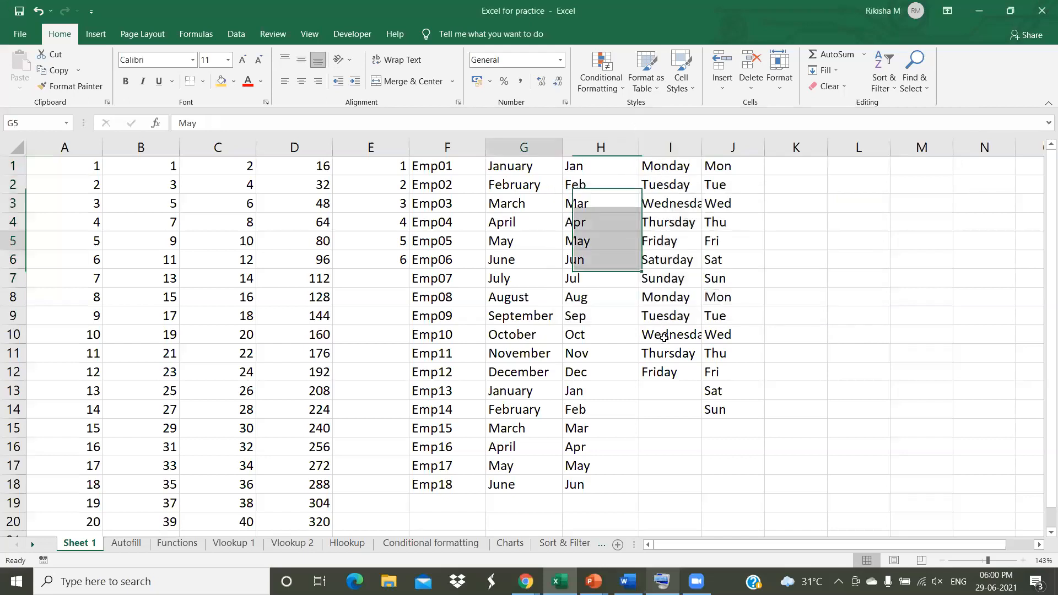
- Start a custom sort on the day names in I1:J14 and view the custom lists available for the sort order
left_click_drag(659, 165, 738, 410)
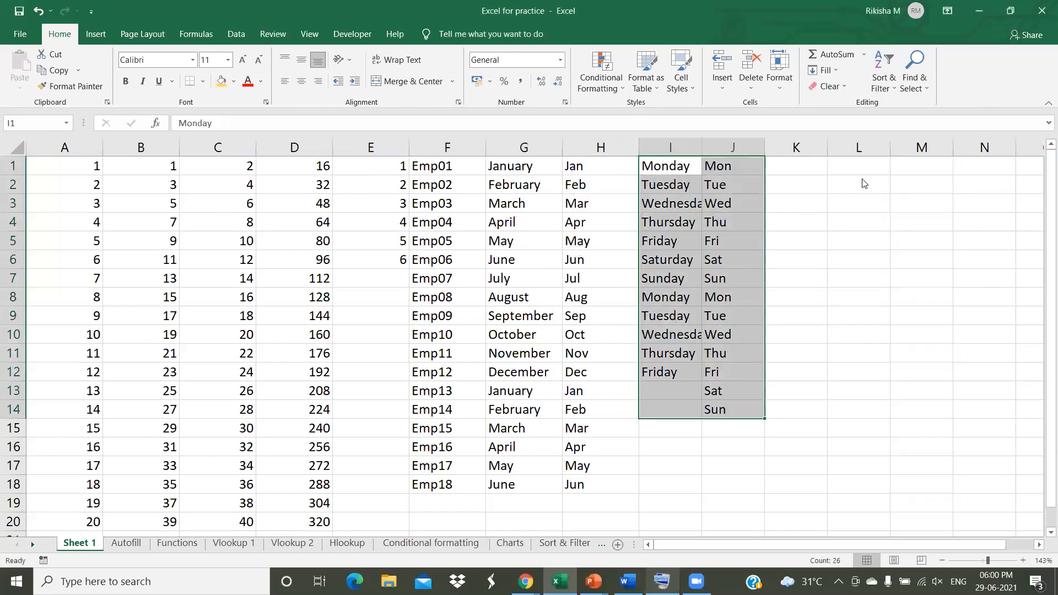
left_click(881, 83)
left_click(903, 137)
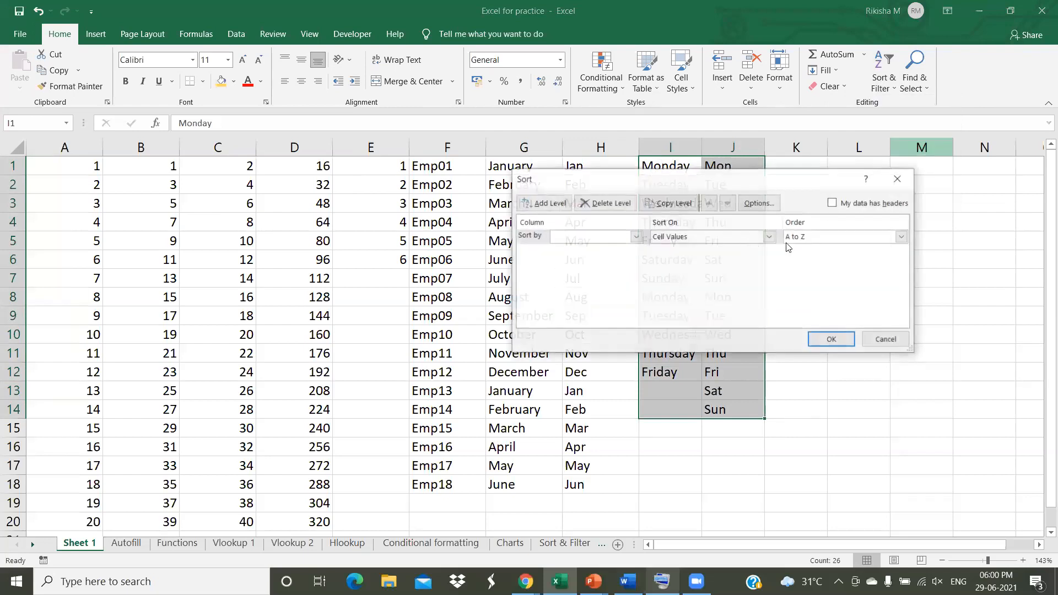
left_click(902, 237)
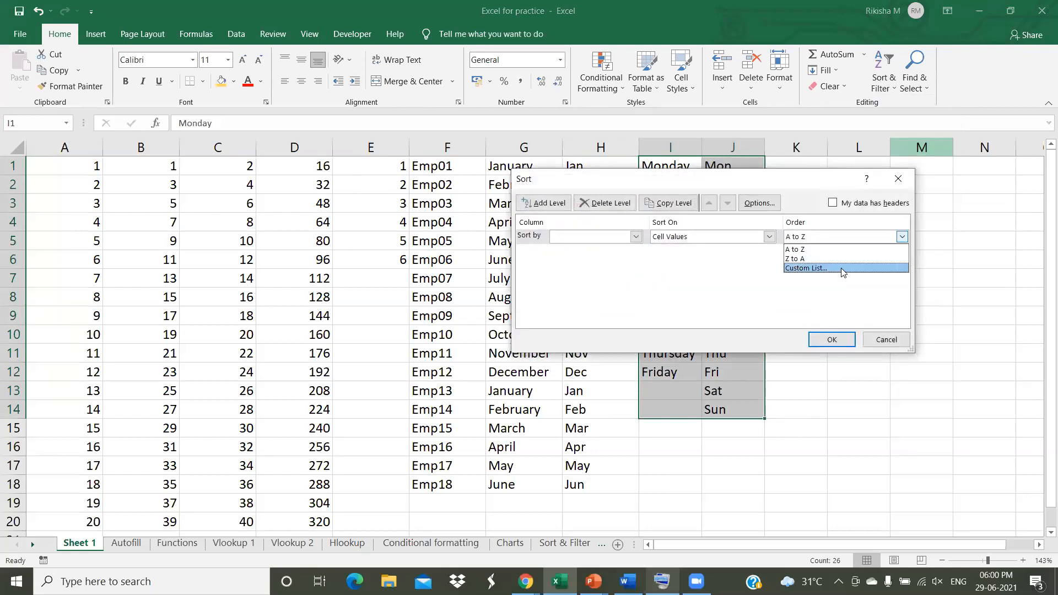
left_click(842, 268)
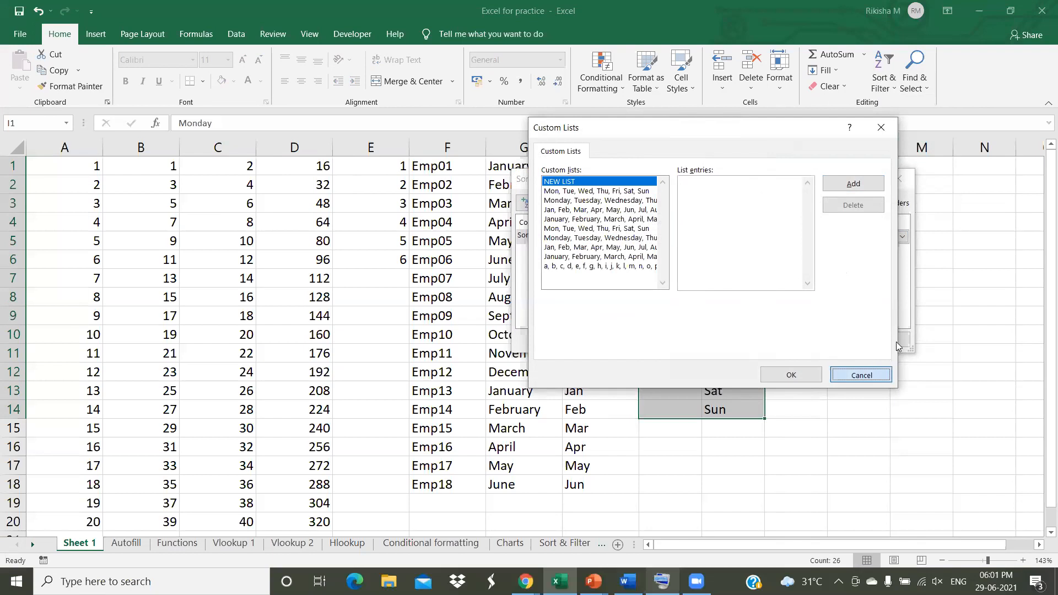
left_click(862, 377)
left_click(902, 236)
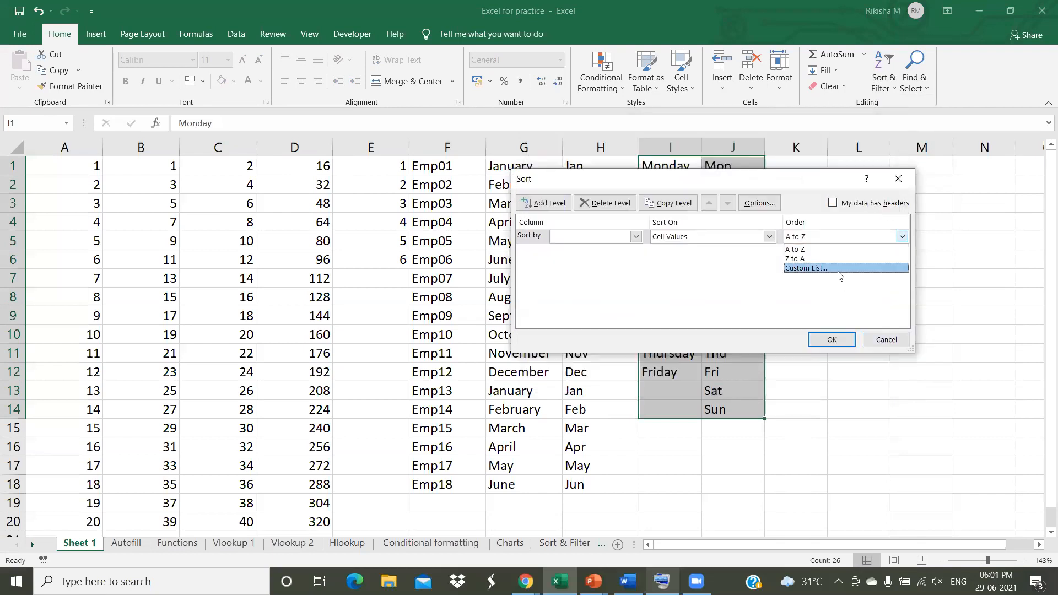
key("Return")
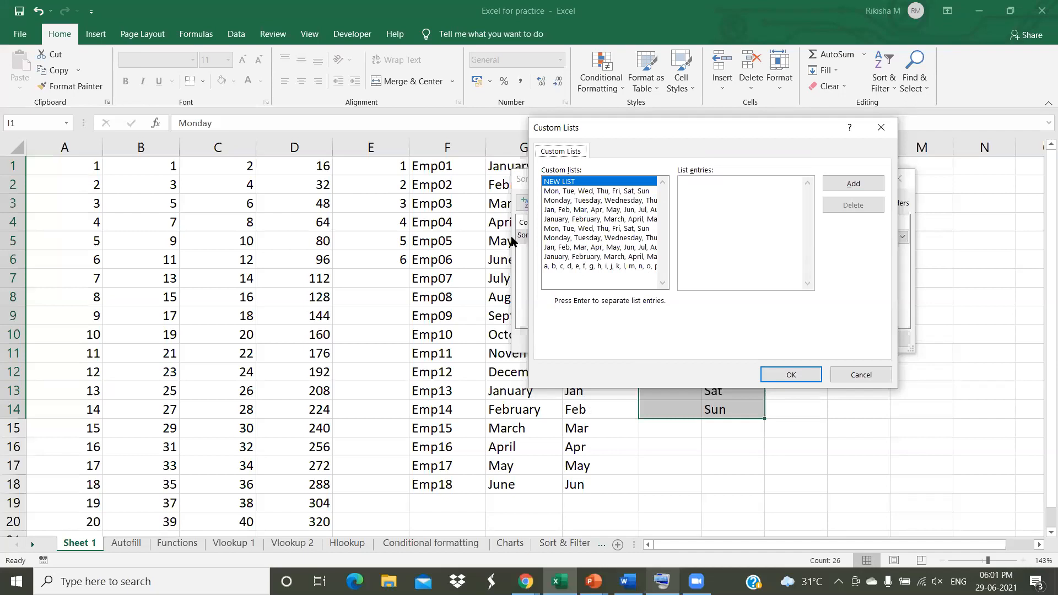
- Request deletion of the custom list starting a, b, c, but cancel it and leave the custom sort without applying anything
left_click(615, 268)
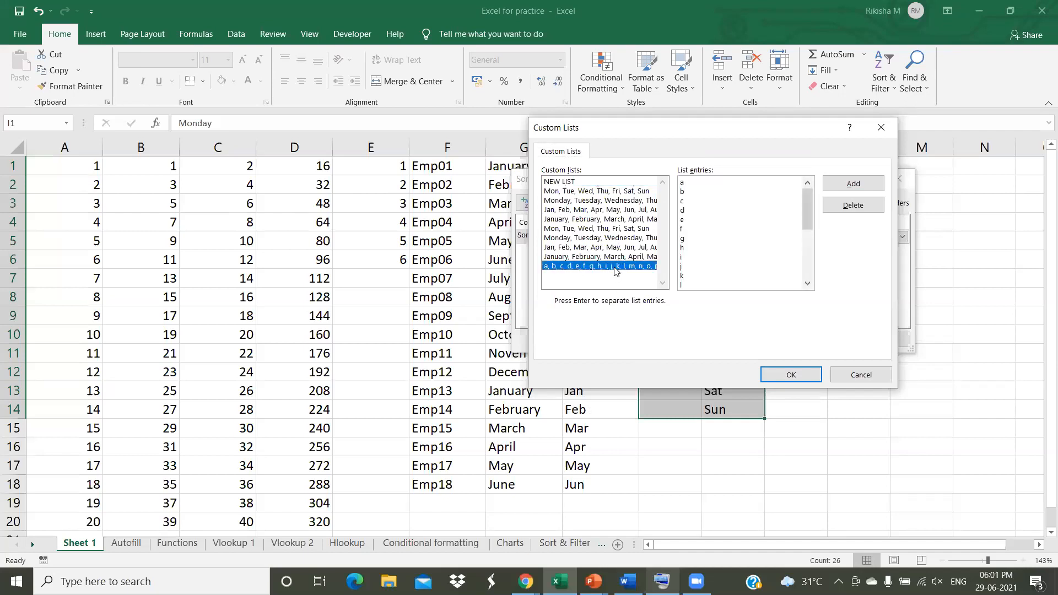
left_click(853, 205)
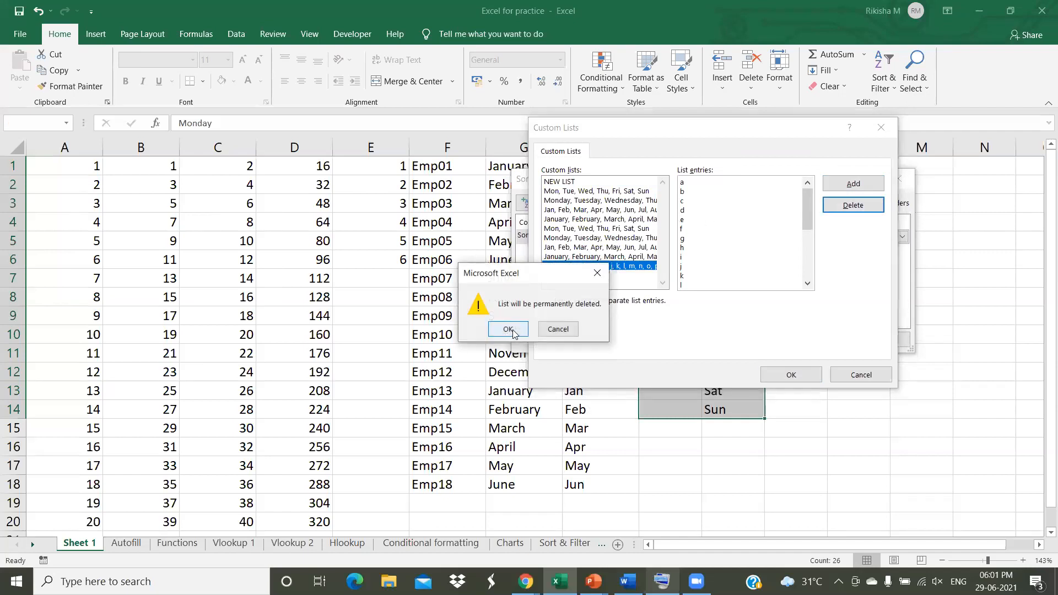
left_click(559, 329)
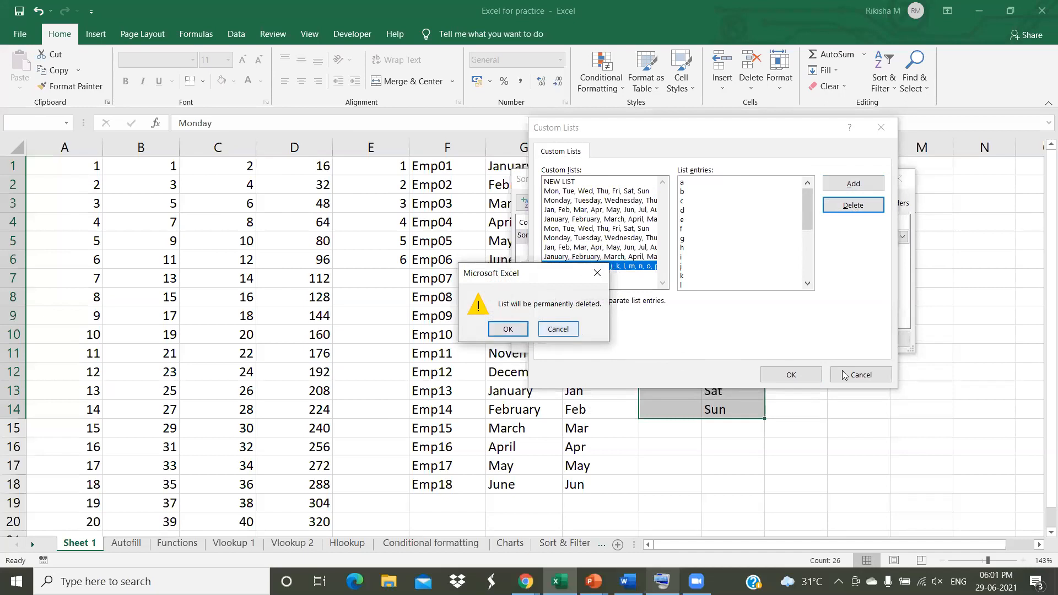
left_click(861, 376)
left_click(881, 339)
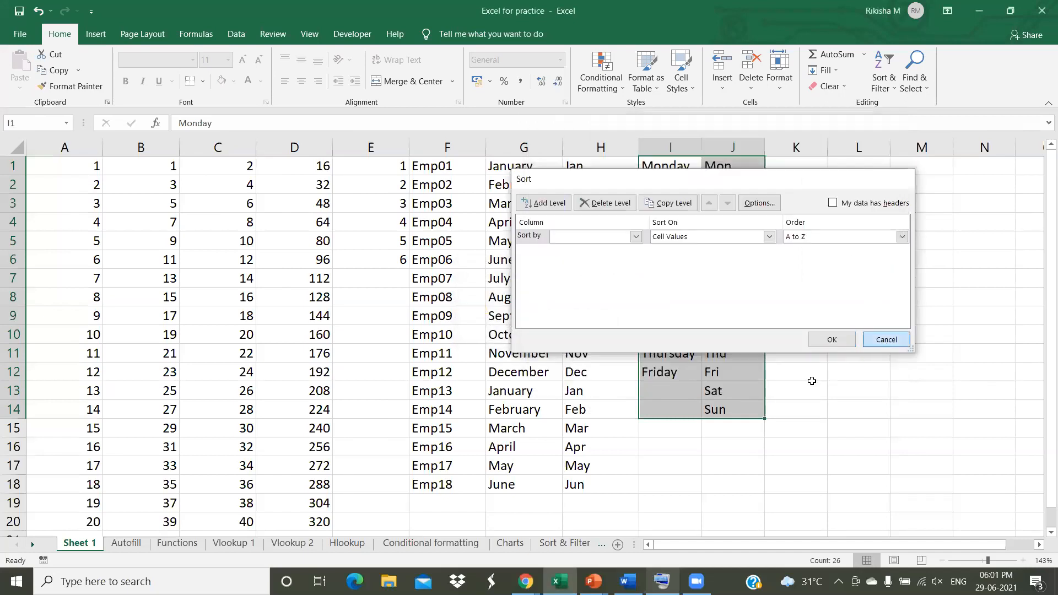
left_click(867, 352)
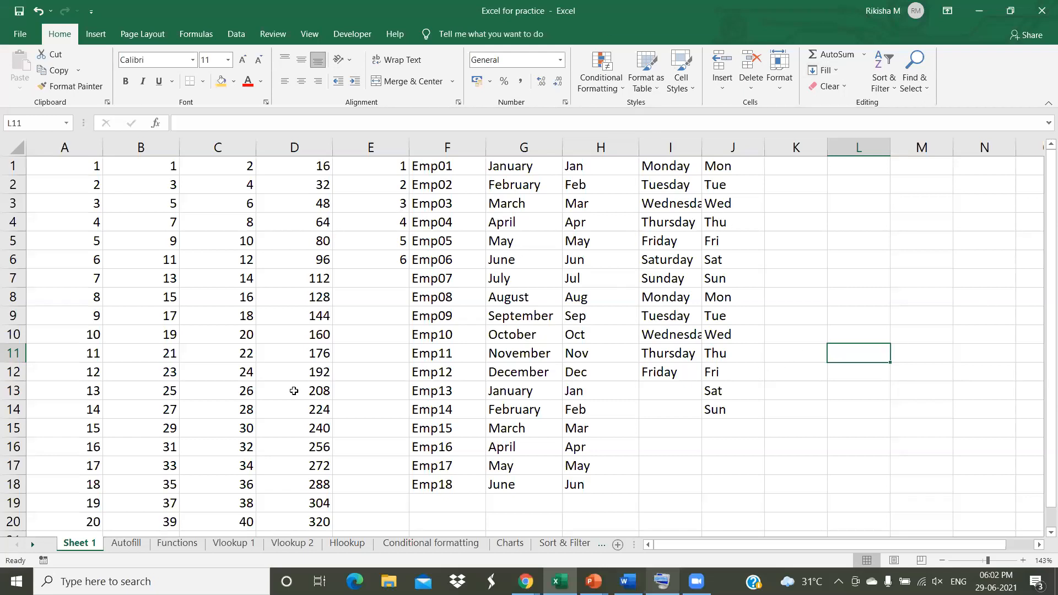
- Switch to the PowerPoint slide listing the essential functions and quick access tools
left_click(988, 312)
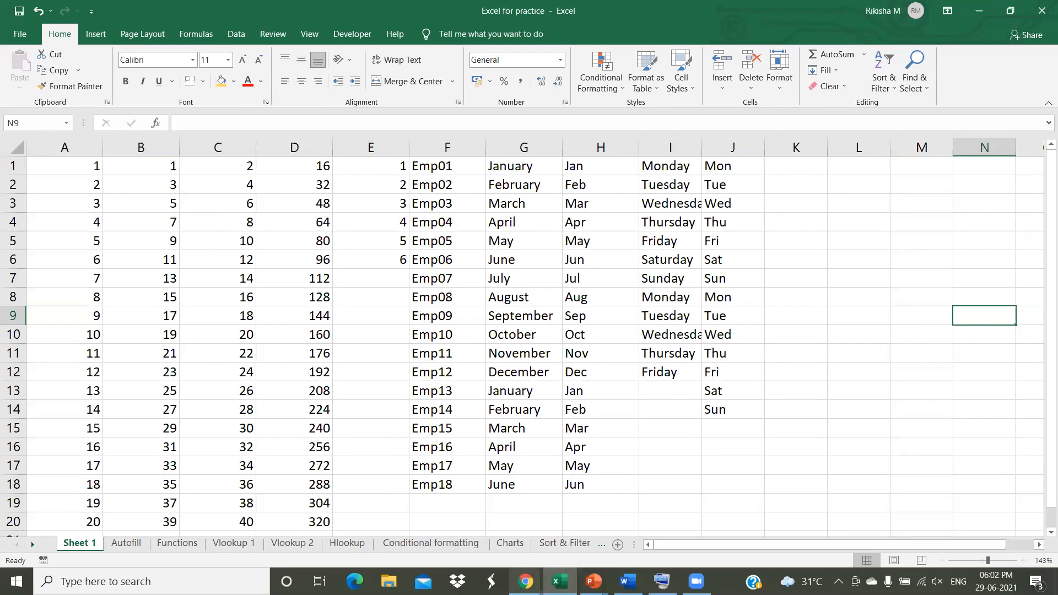
key("alt+Tab")
key("alt+Tab")
key("alt+Tab")
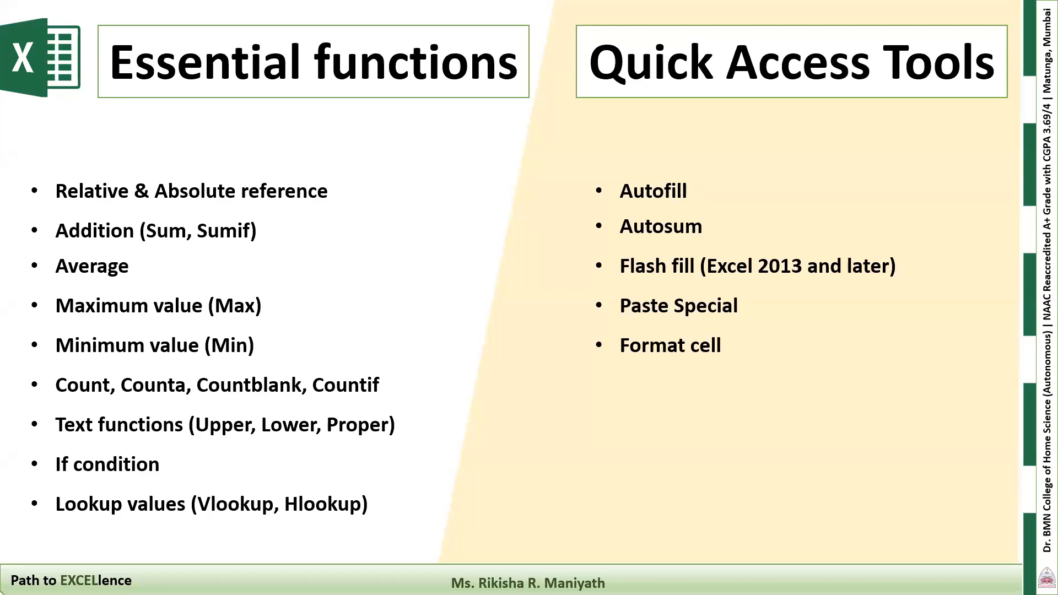
- Return to the Excel workbook and open the Functions sheet at the start of the Student Data table
key("alt+Tab")
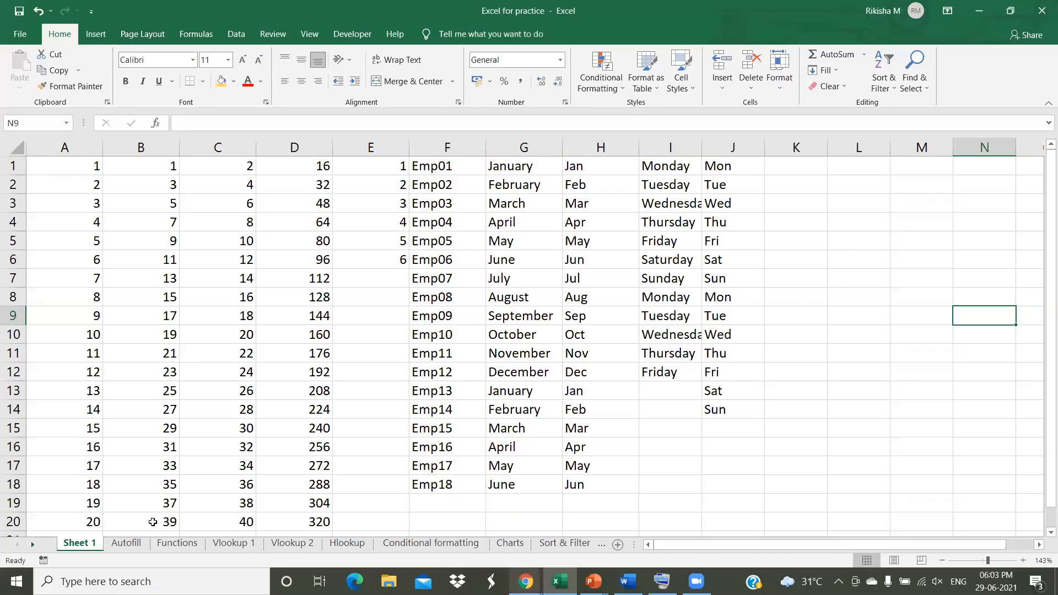
left_click(126, 543)
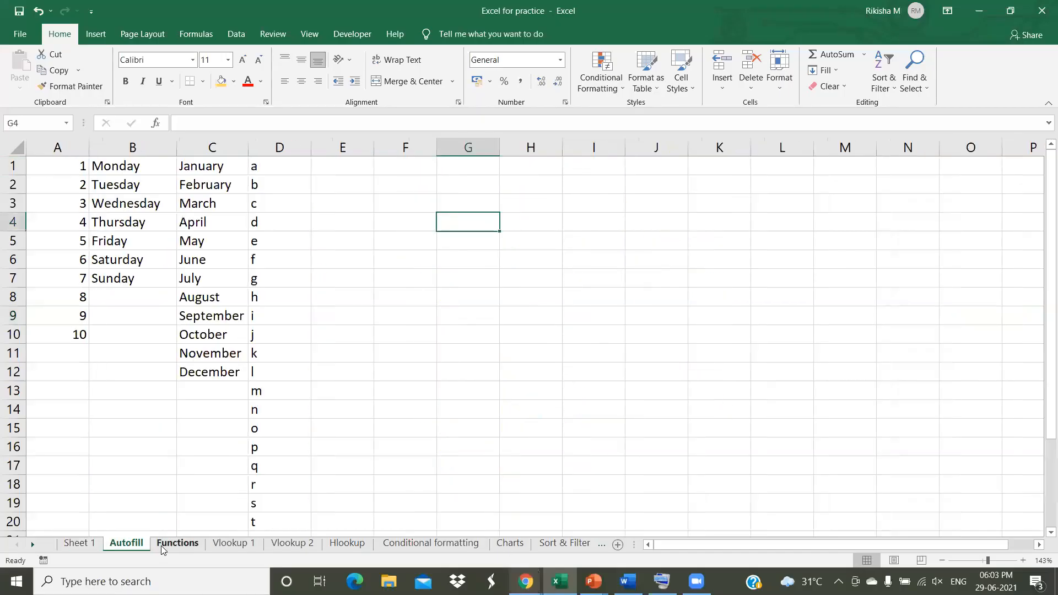
left_click(176, 543)
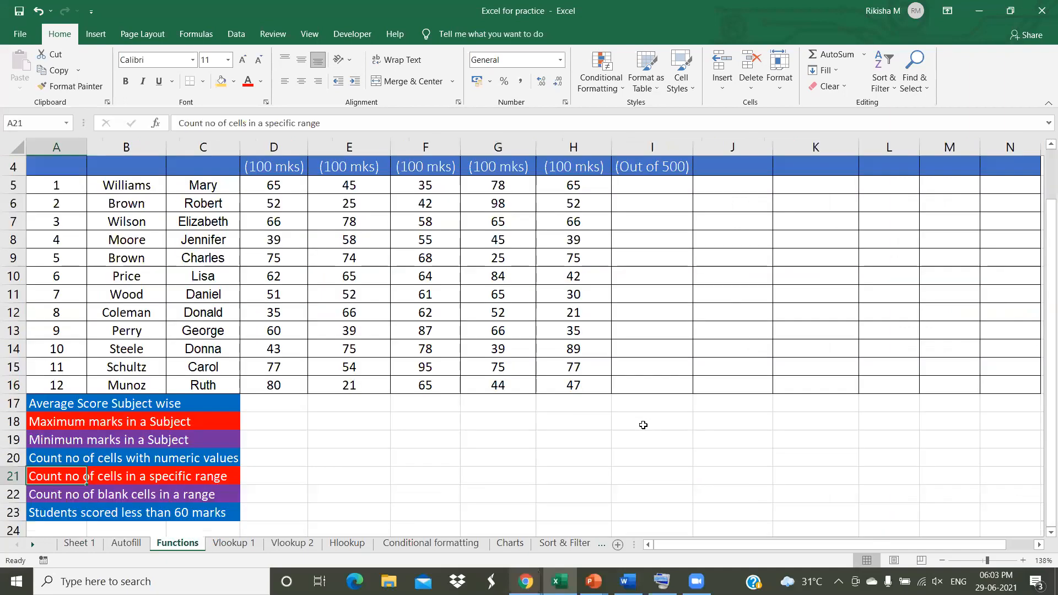
scroll(632, 426, "up", 1)
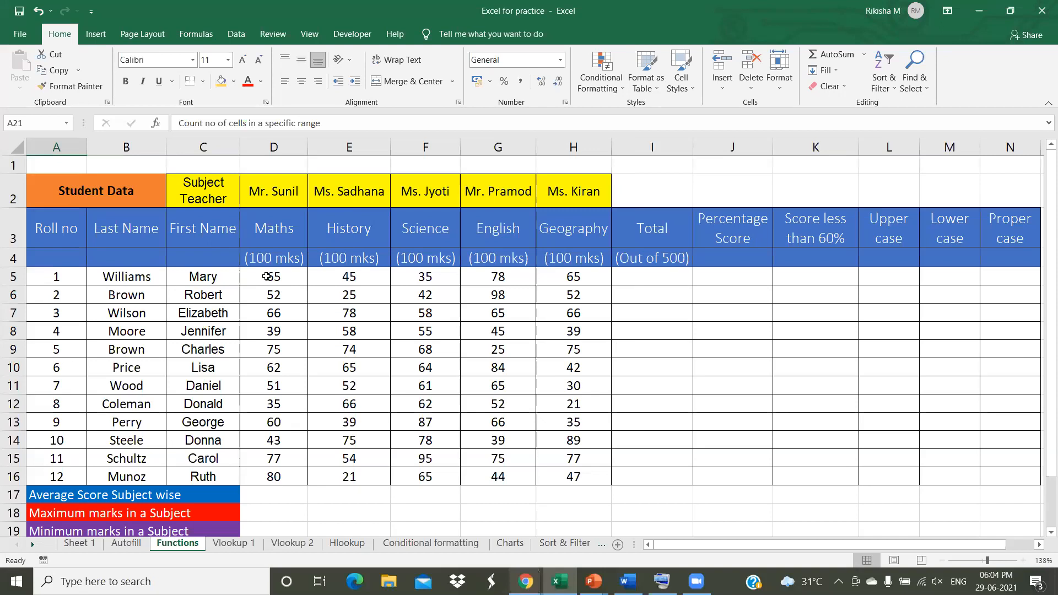
- Examine the subject marks by selecting the first student's row D5:H5, the Maths marks in column D, and the whole block D5:H16
left_click_drag(268, 277, 572, 280)
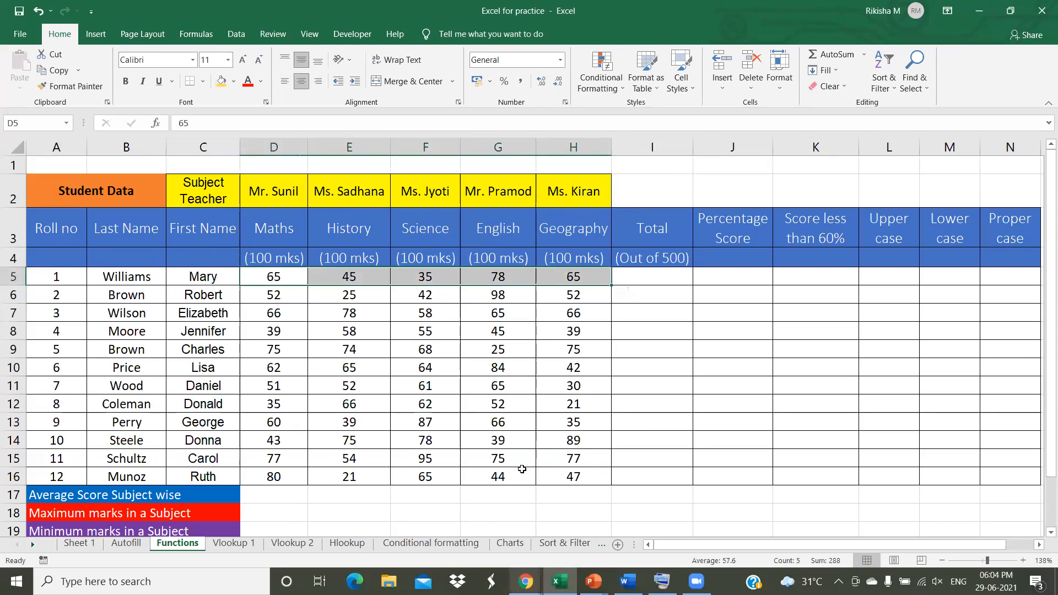
left_click(280, 275)
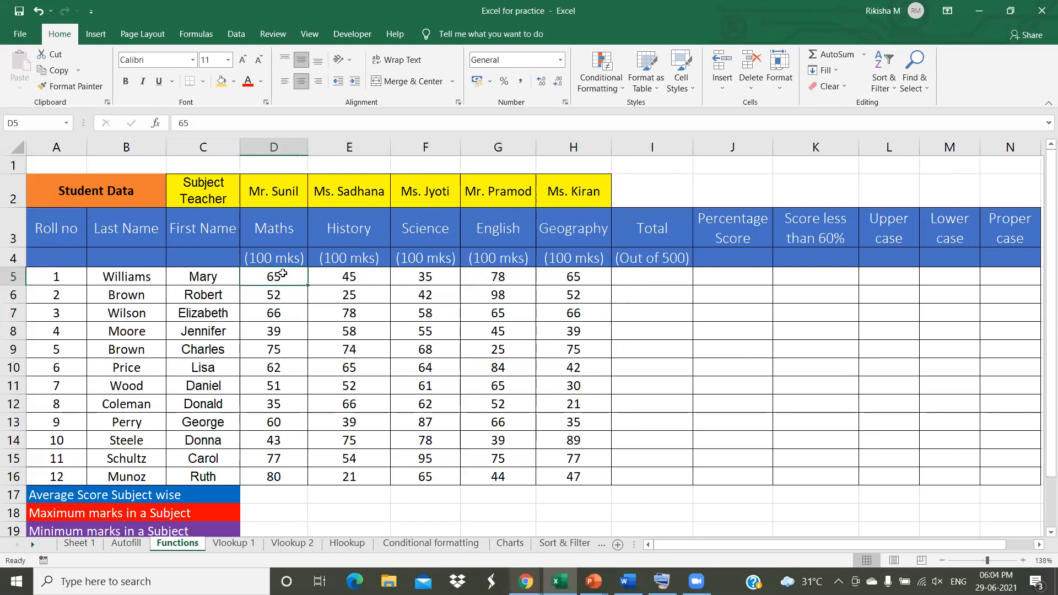
left_click_drag(282, 277, 544, 282)
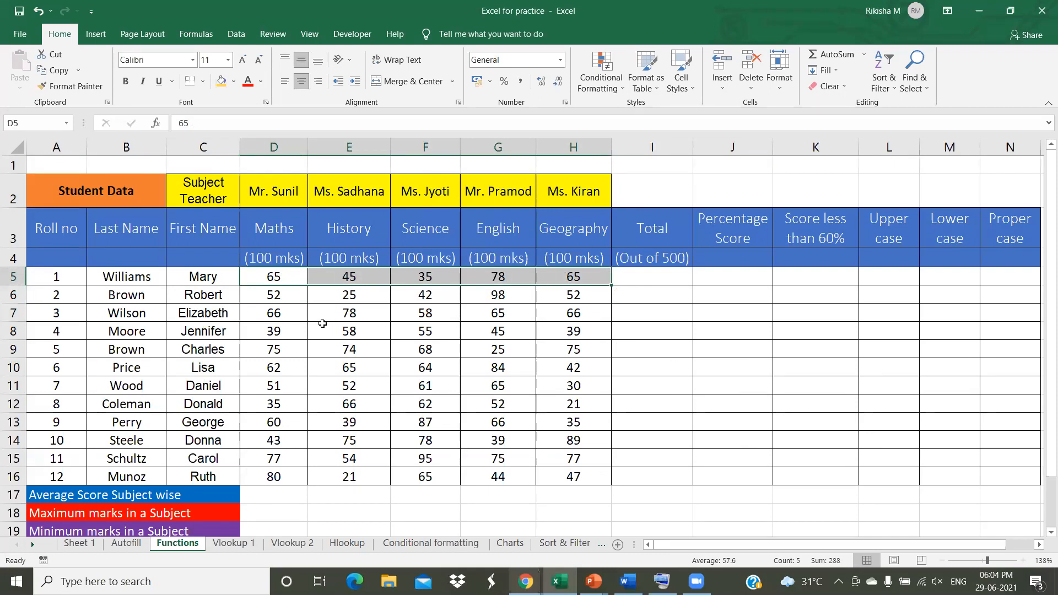
key("Down")
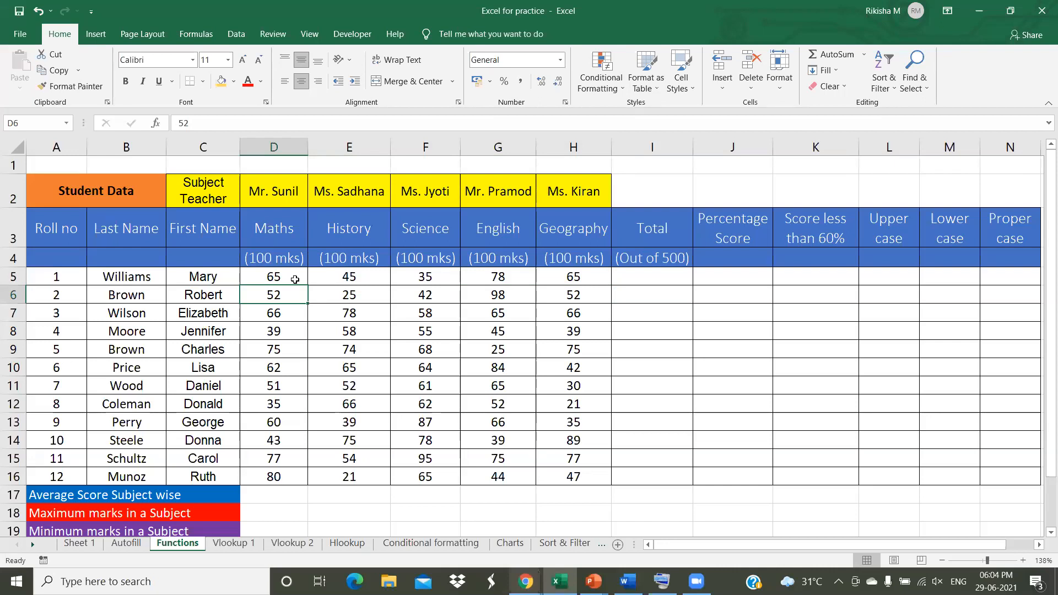
left_click_drag(295, 278, 293, 412)
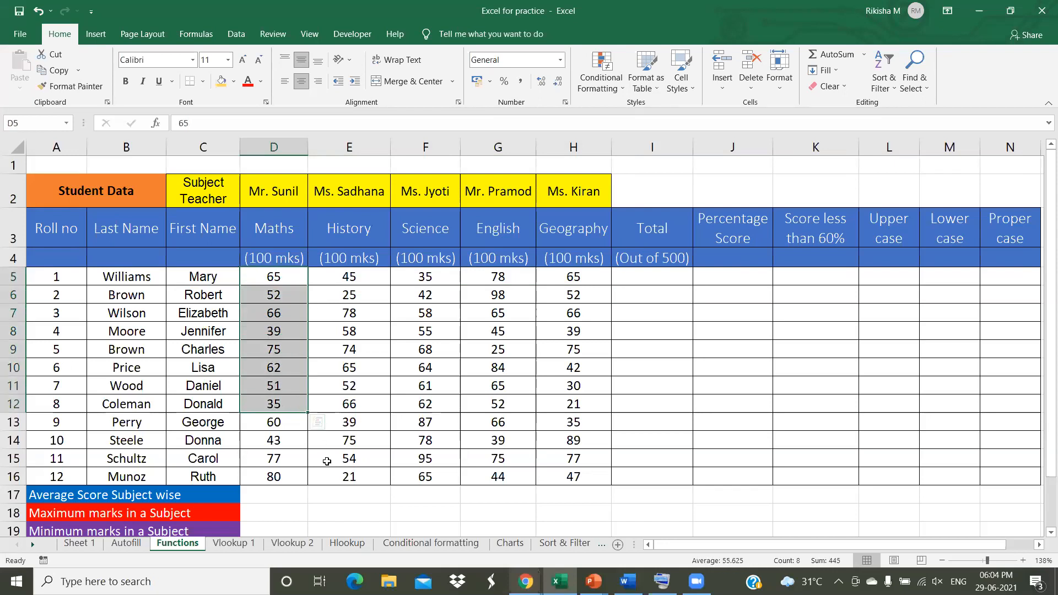
left_click_drag(279, 276, 579, 277)
left_click(403, 364)
left_click_drag(286, 276, 570, 477)
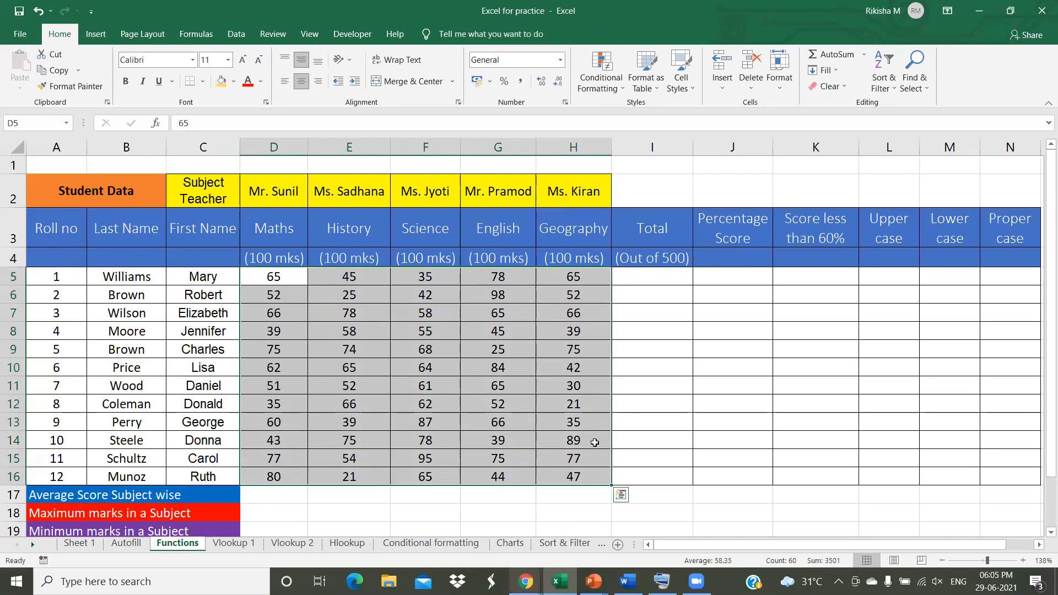
left_click(650, 367)
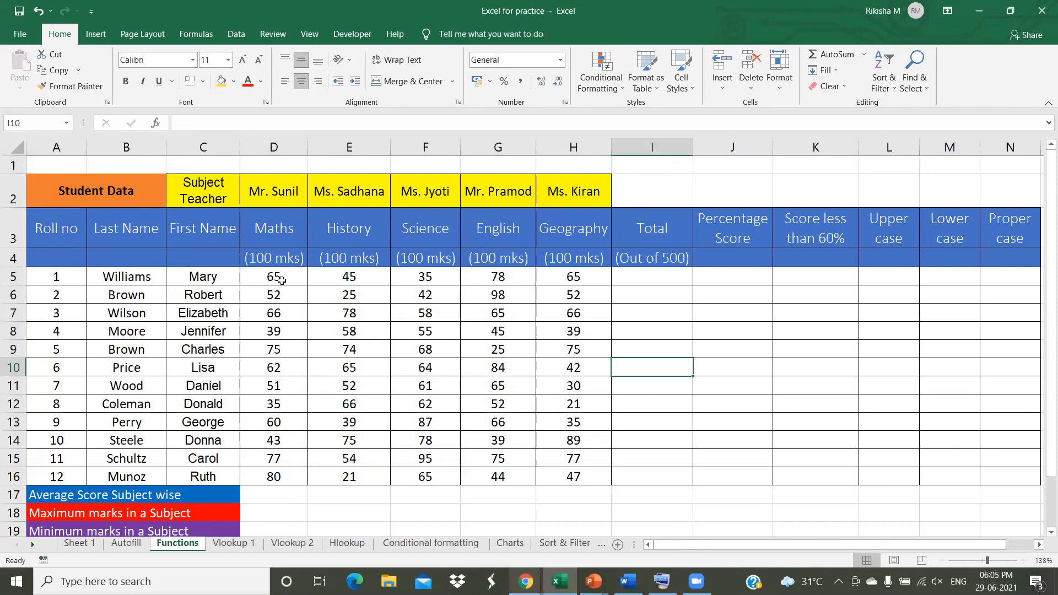
left_click_drag(276, 278, 573, 277)
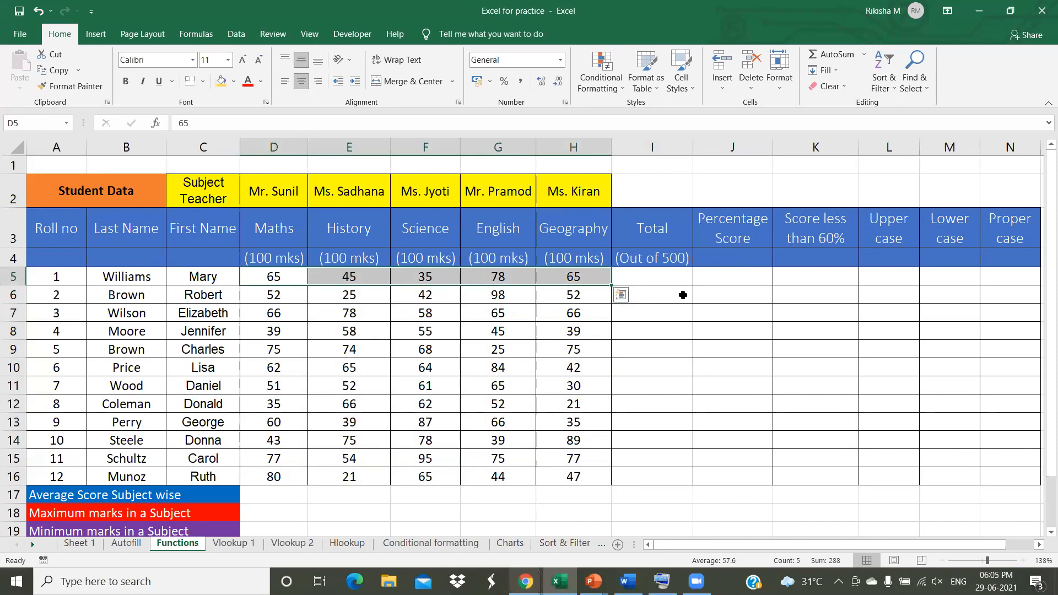
- Total the first student's marks in I5 with the formula =SUM(D5:H5)
left_click(650, 278)
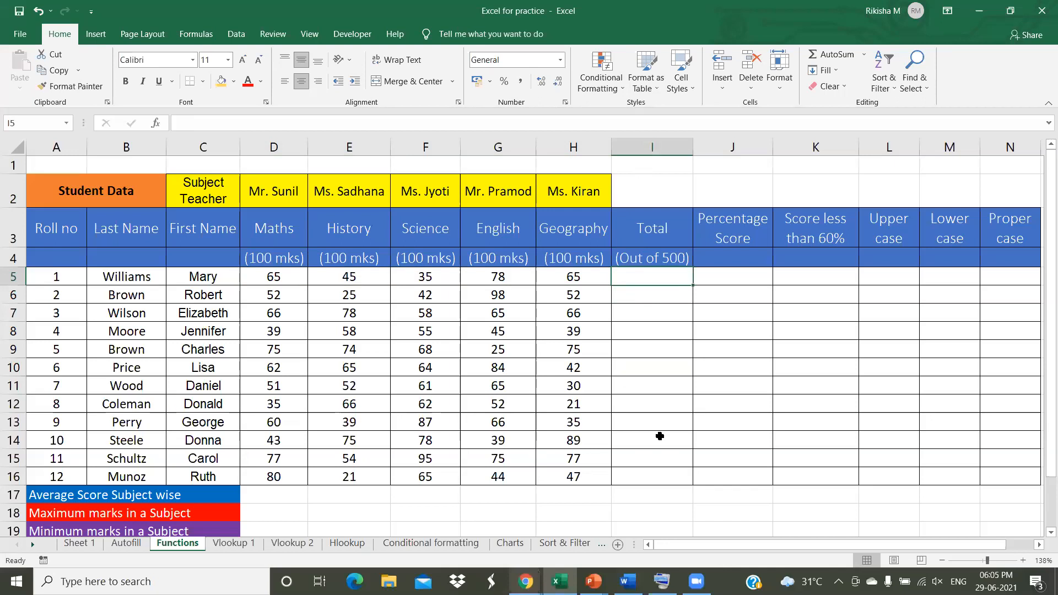
type("=")
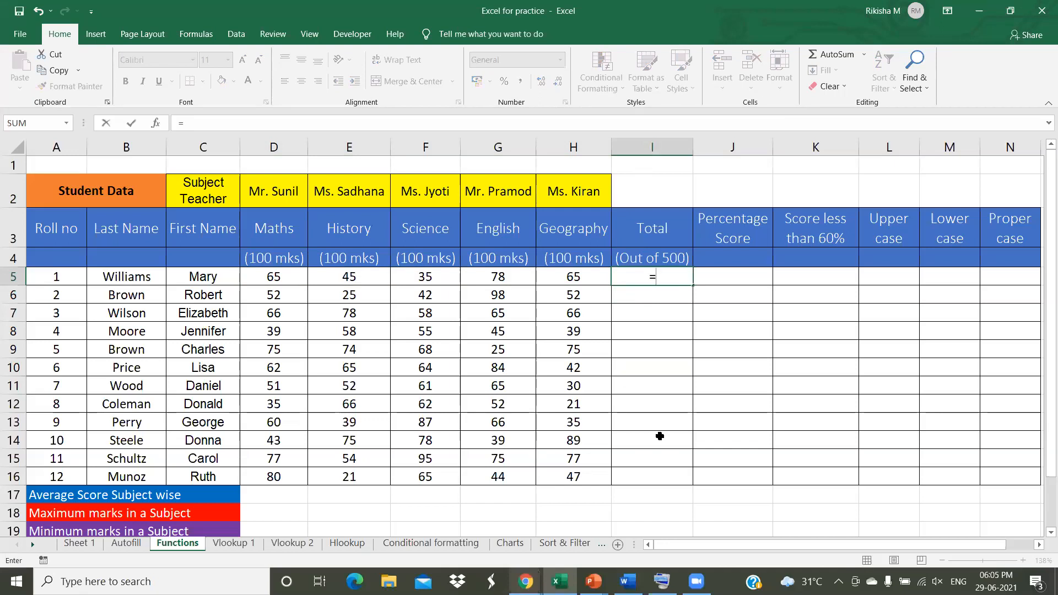
type("sum")
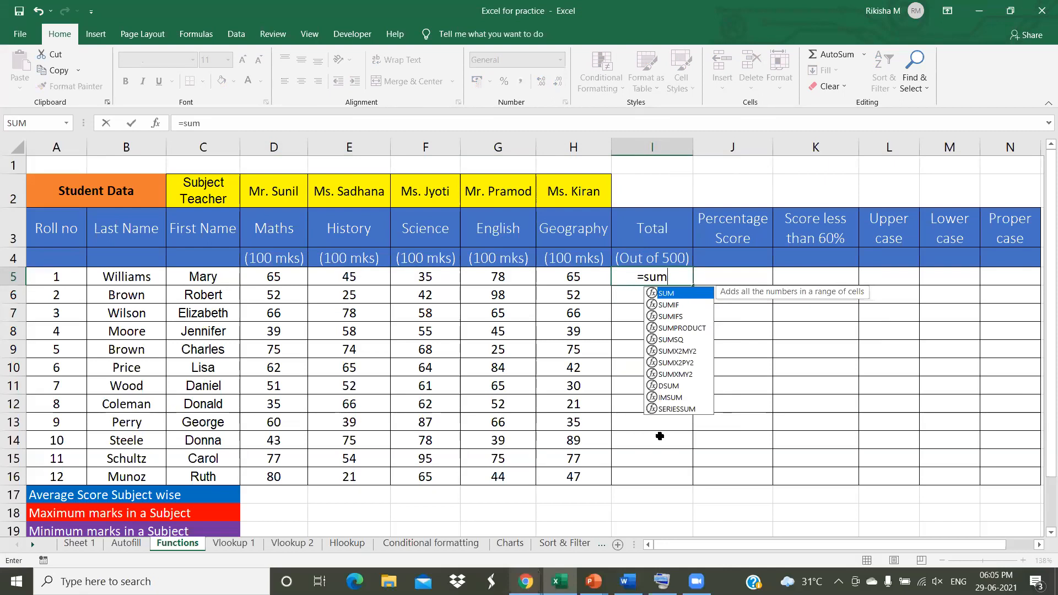
type("(")
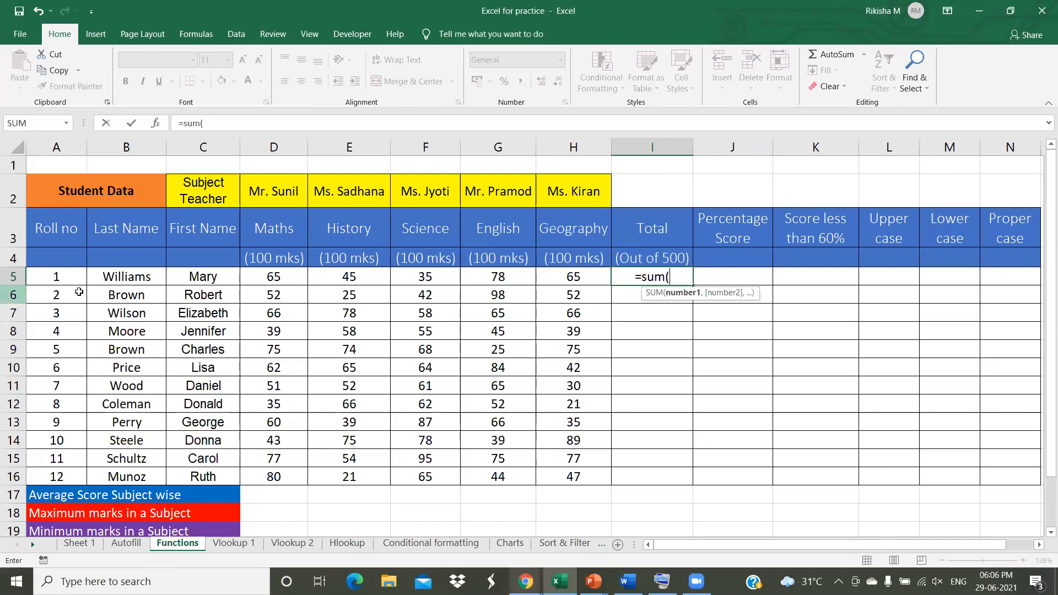
type("d5")
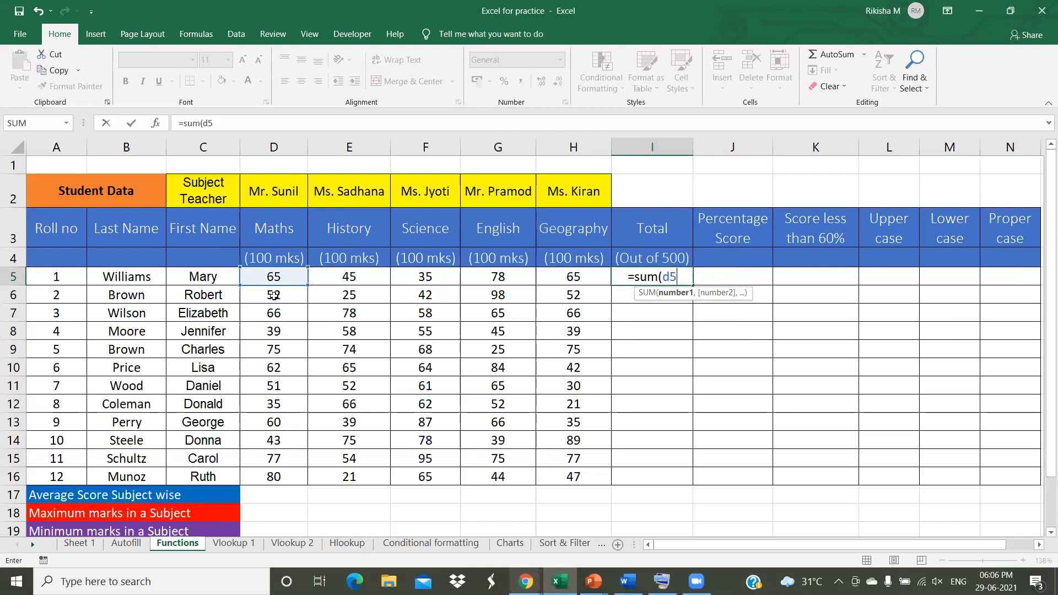
type(":")
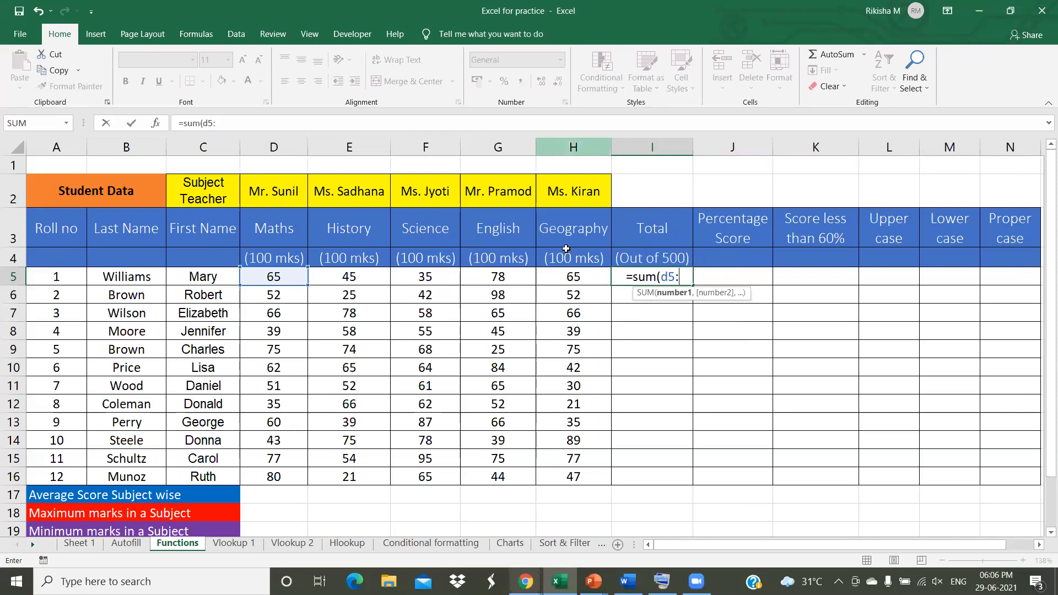
left_click(587, 275)
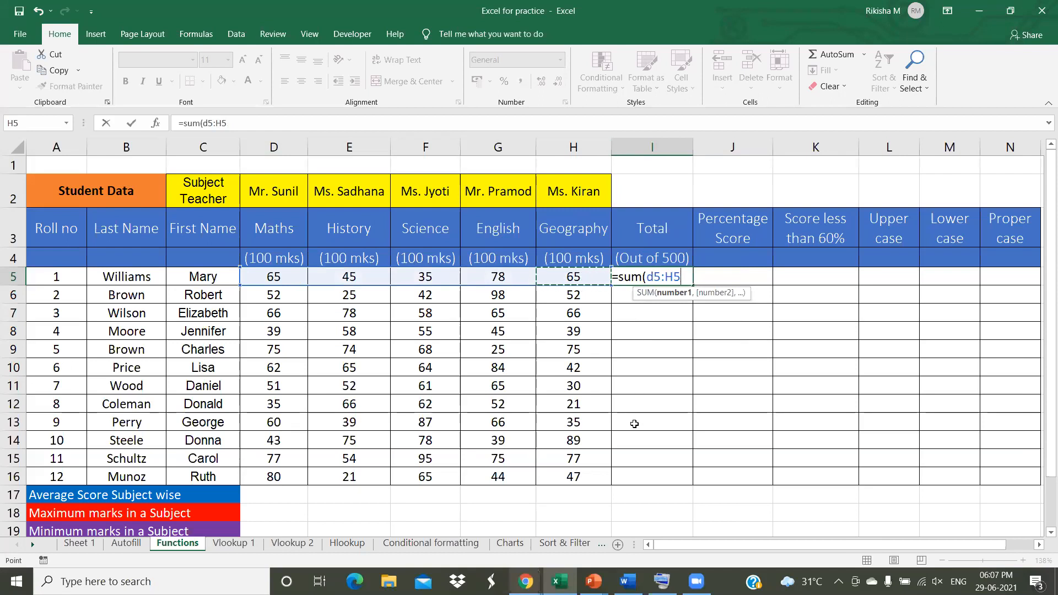
type(")")
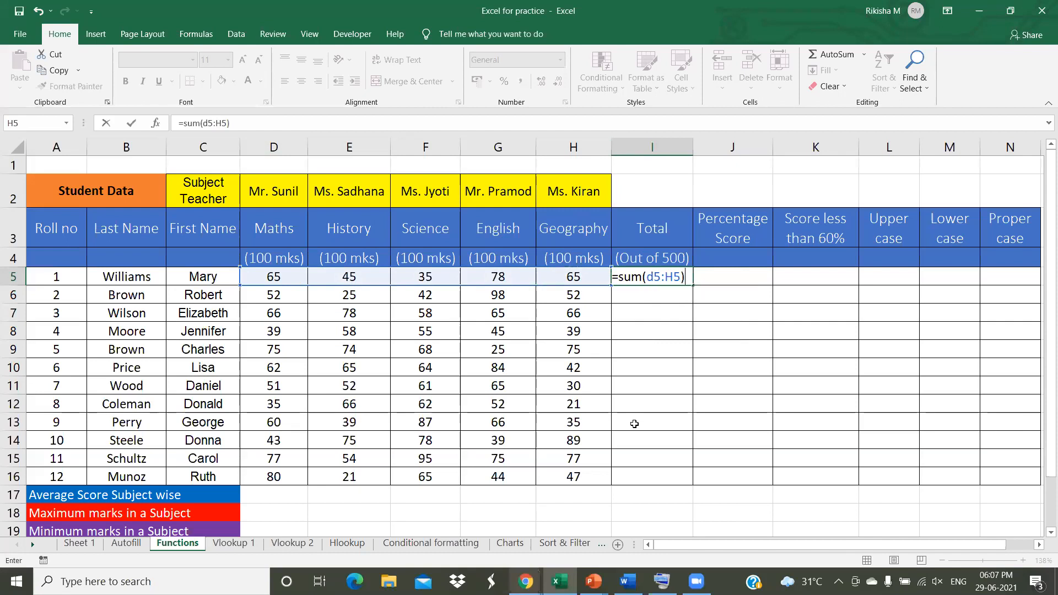
key("Return")
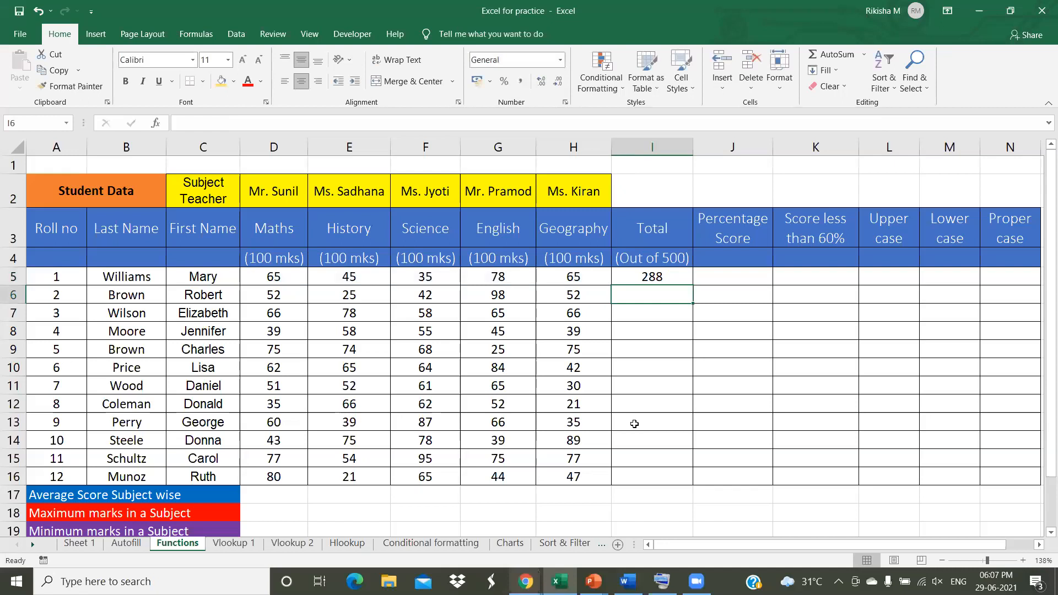
- Total the second student's marks in I6 with =SUM(D6:H6), extending the range from D6 to H6
type("=s")
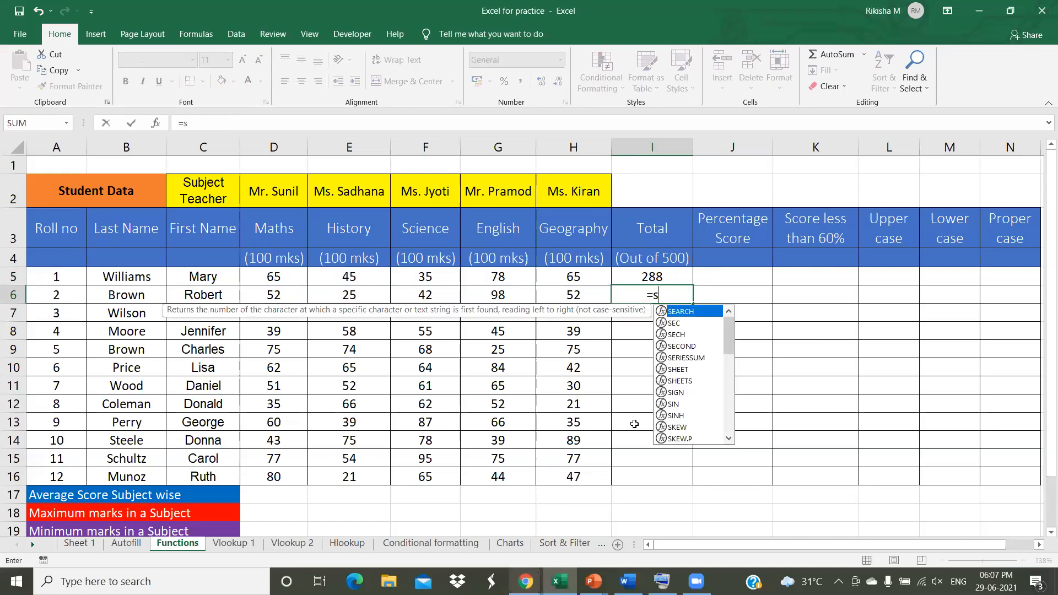
type("um(")
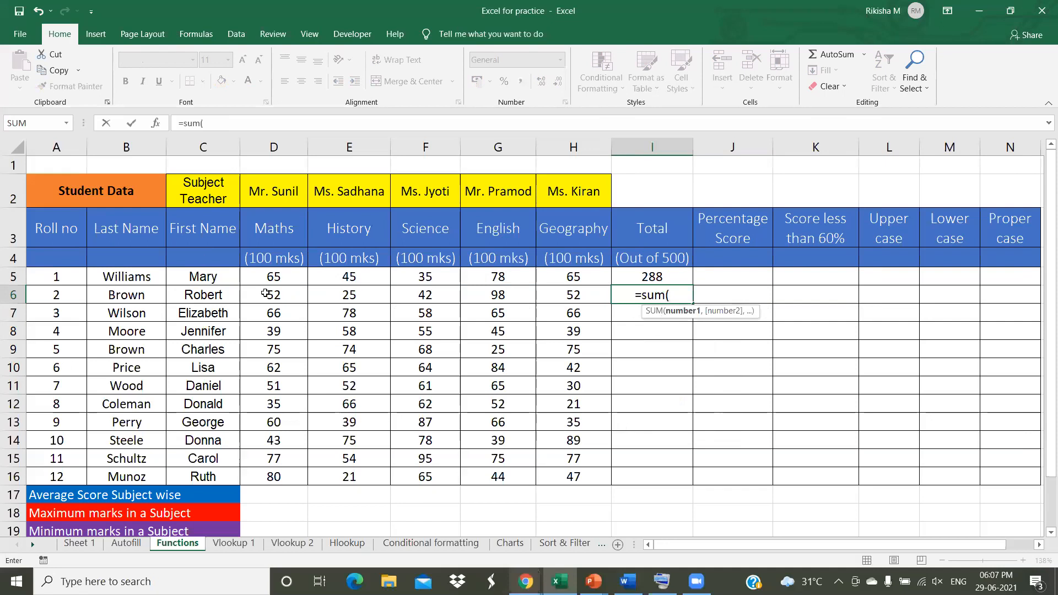
left_click(265, 294)
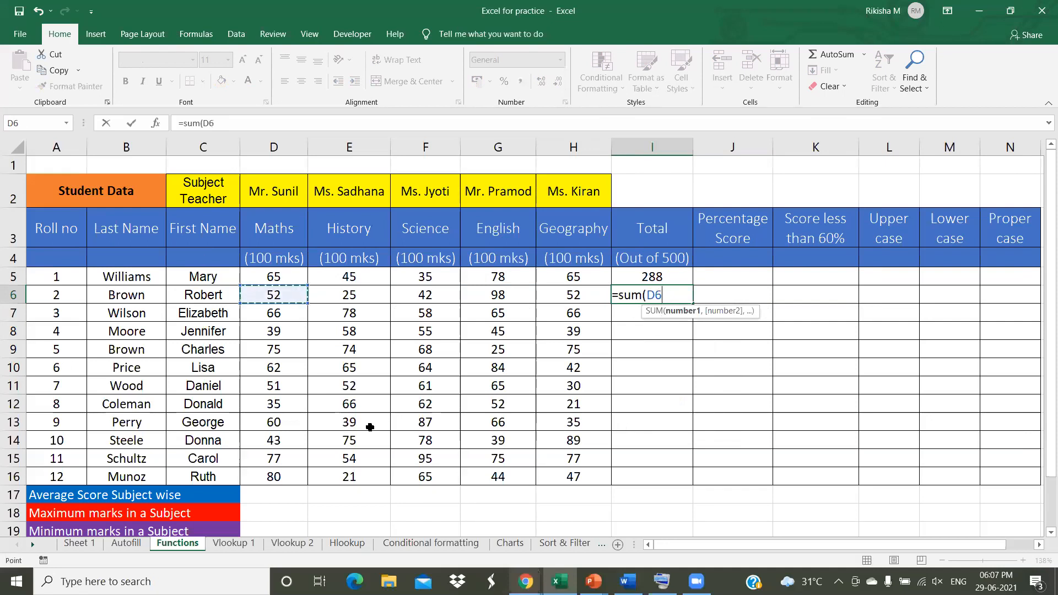
key("F8")
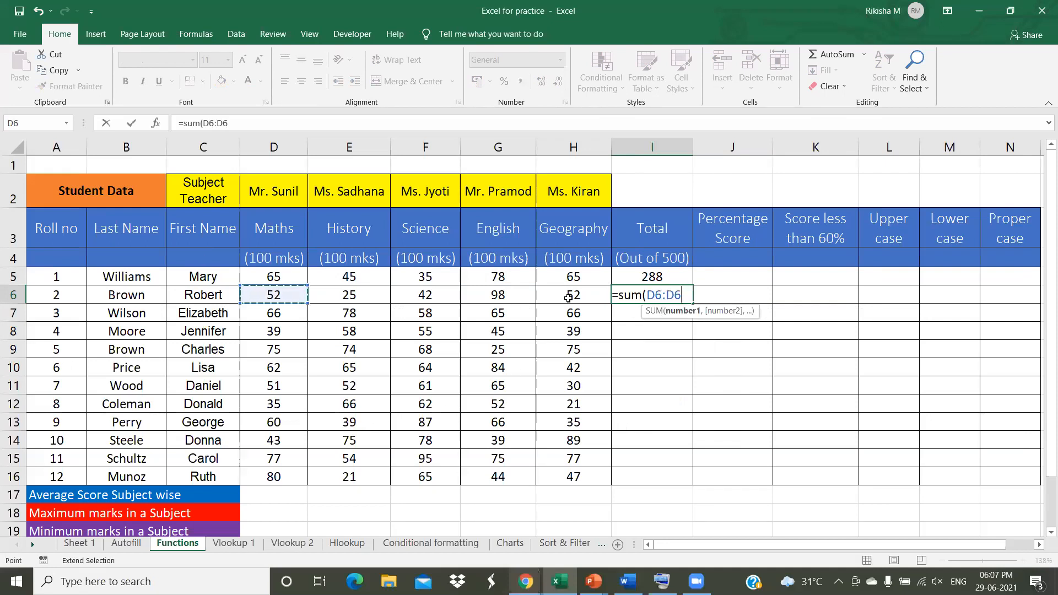
left_click(568, 298)
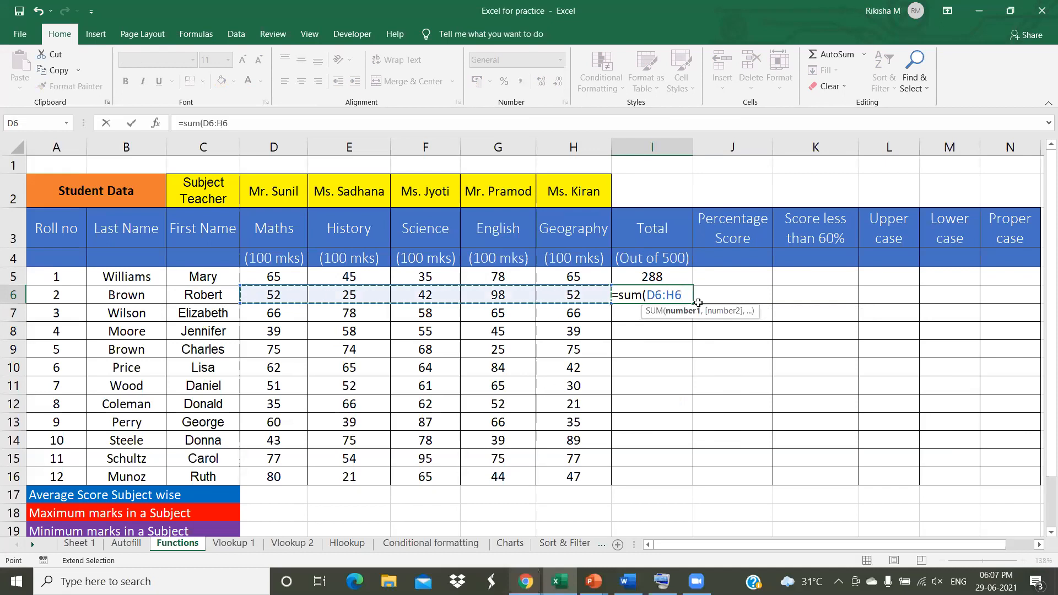
type(")")
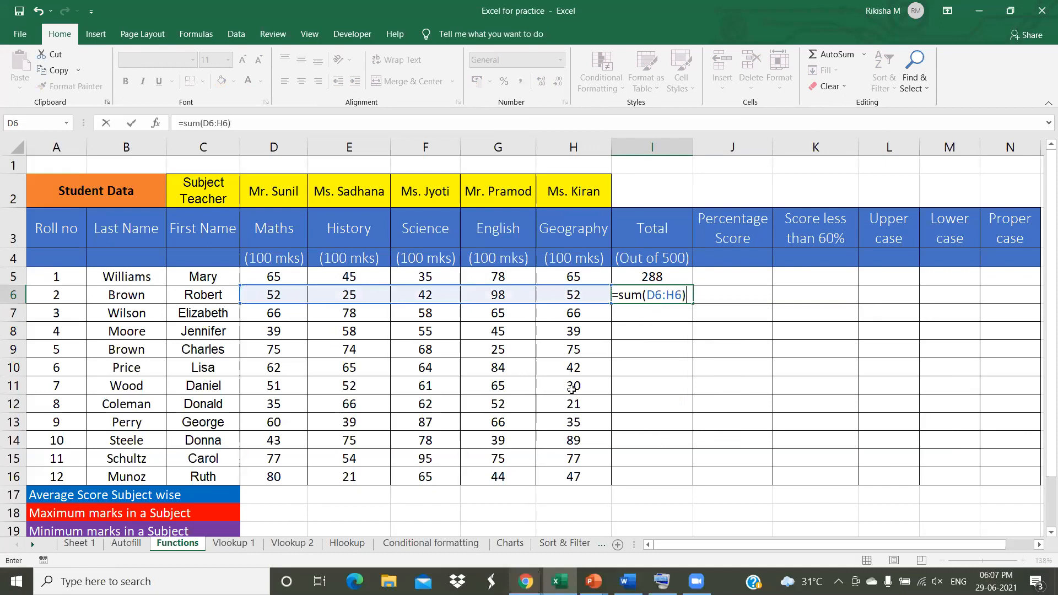
key("BackSpace")
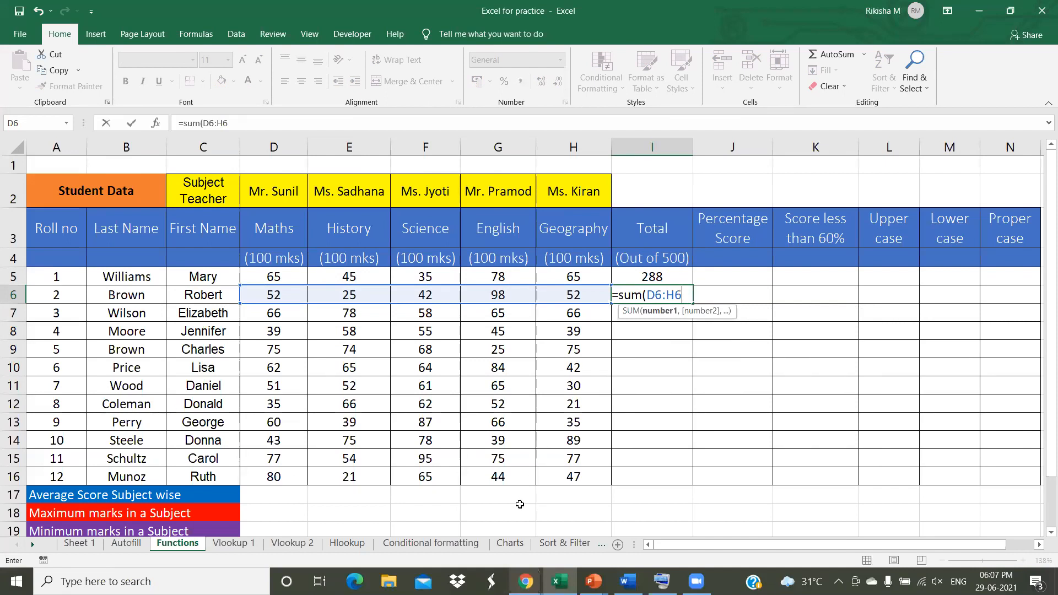
type(")")
key("Return")
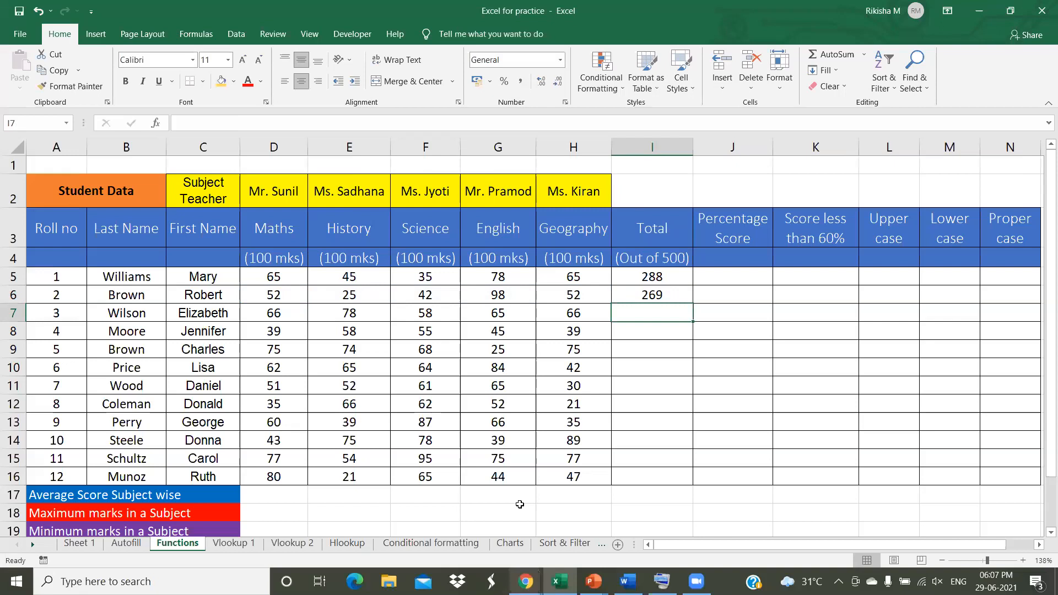
- Fill the total formula from I6 down to I16, and clear the copied totals in I7:I16
left_click(649, 296)
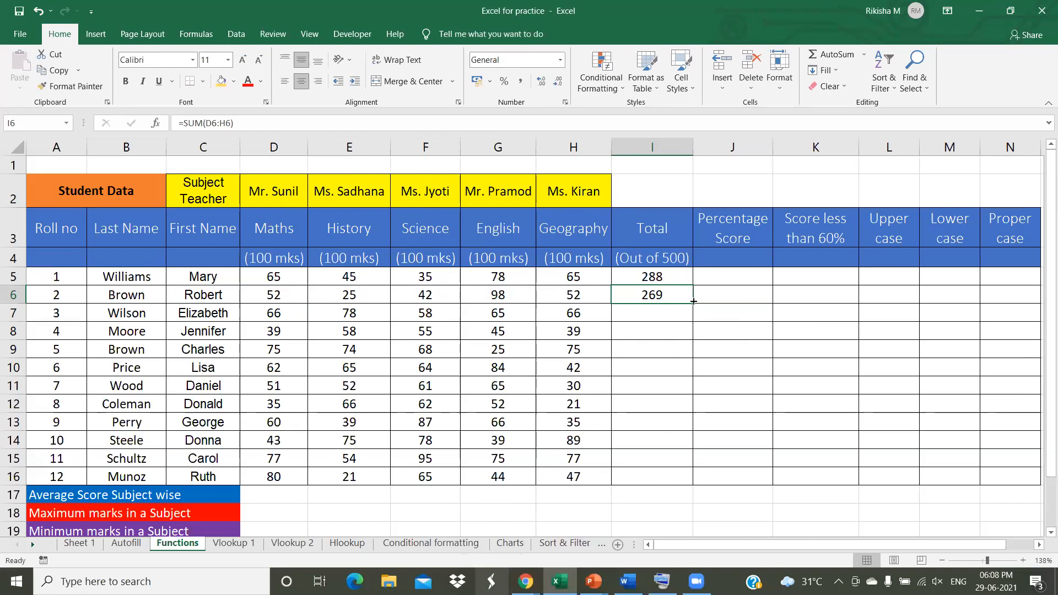
left_click_drag(693, 301, 688, 483)
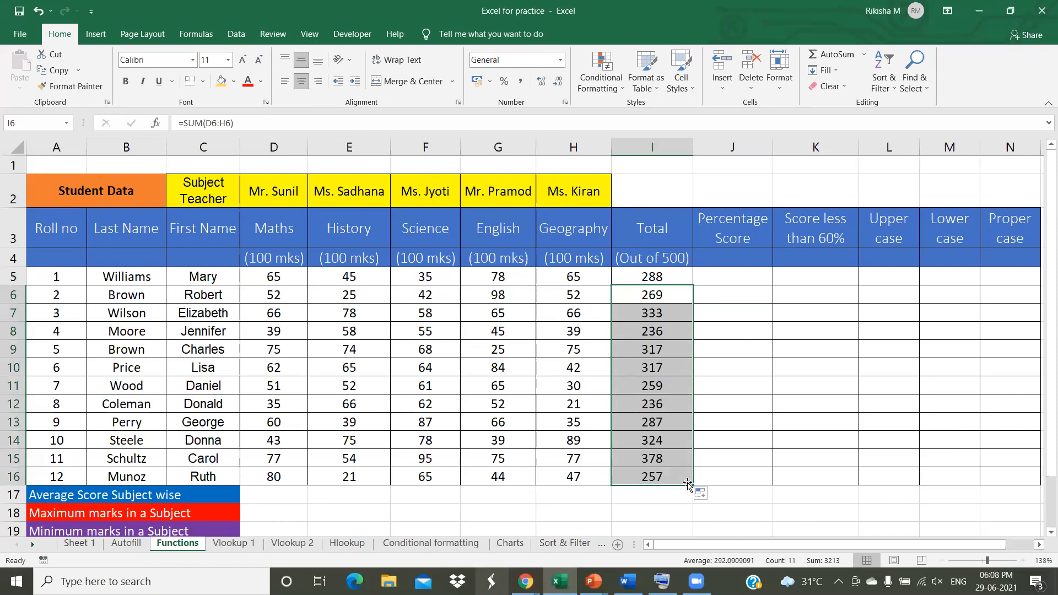
left_click(668, 312)
left_click(668, 293)
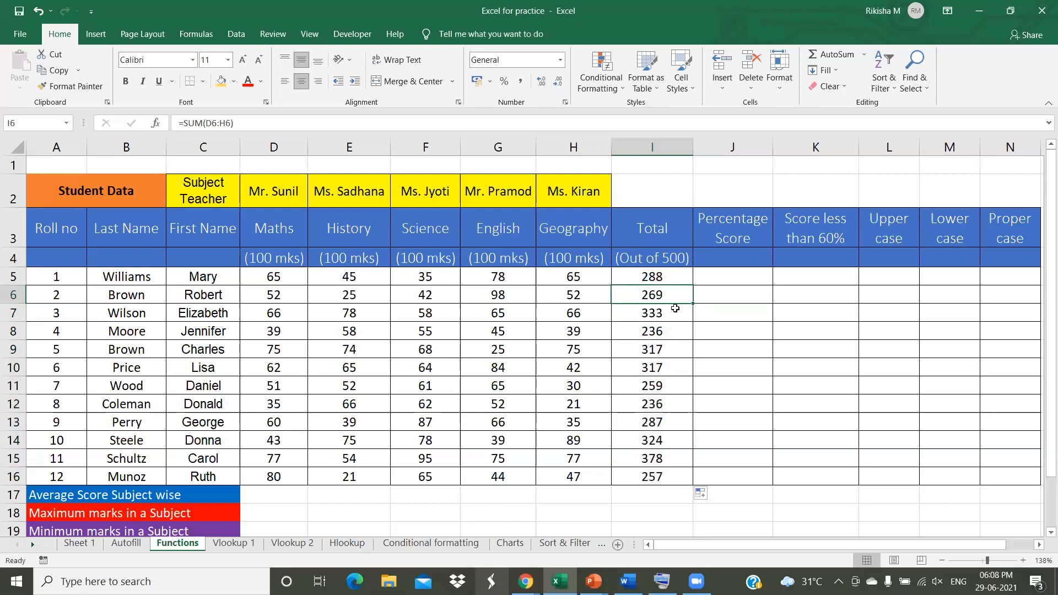
left_click_drag(673, 314, 678, 479)
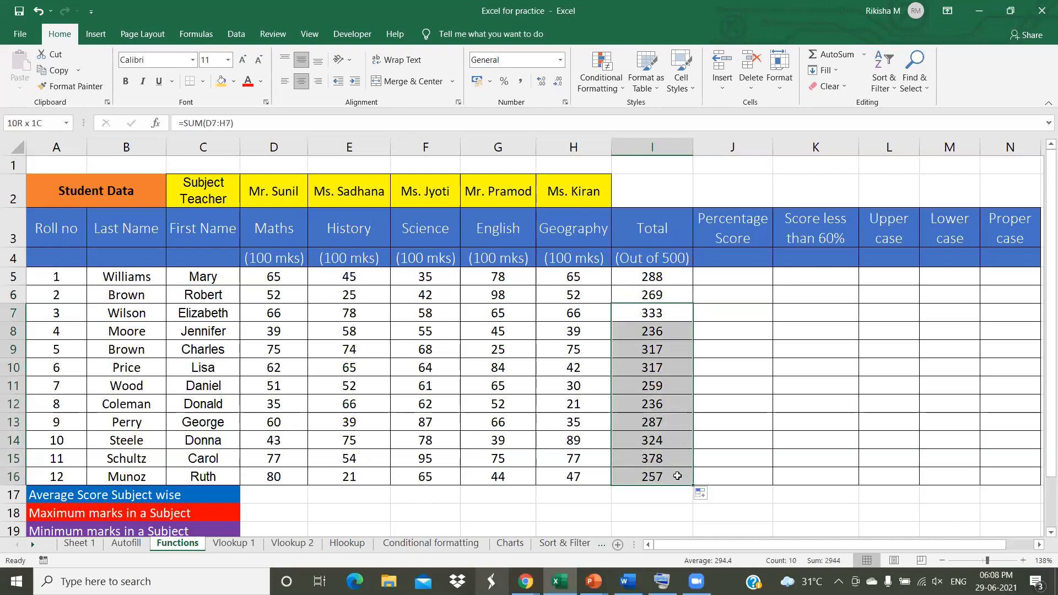
key("Delete")
- Fill the I6 total formula down to I7, extend it through I16, and undo only that extension
left_click(655, 297)
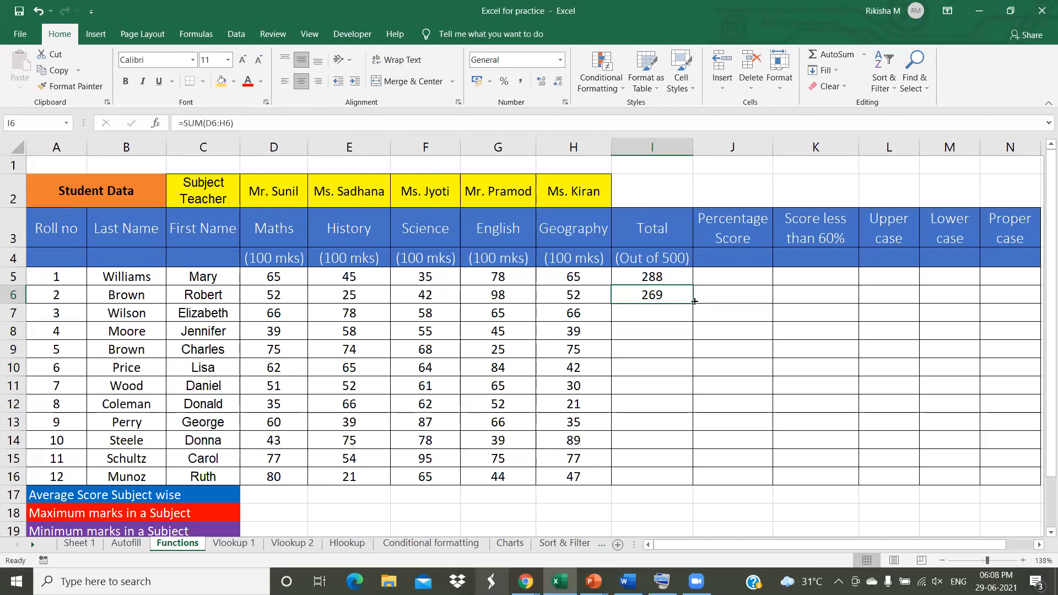
left_click_drag(692, 303, 692, 321)
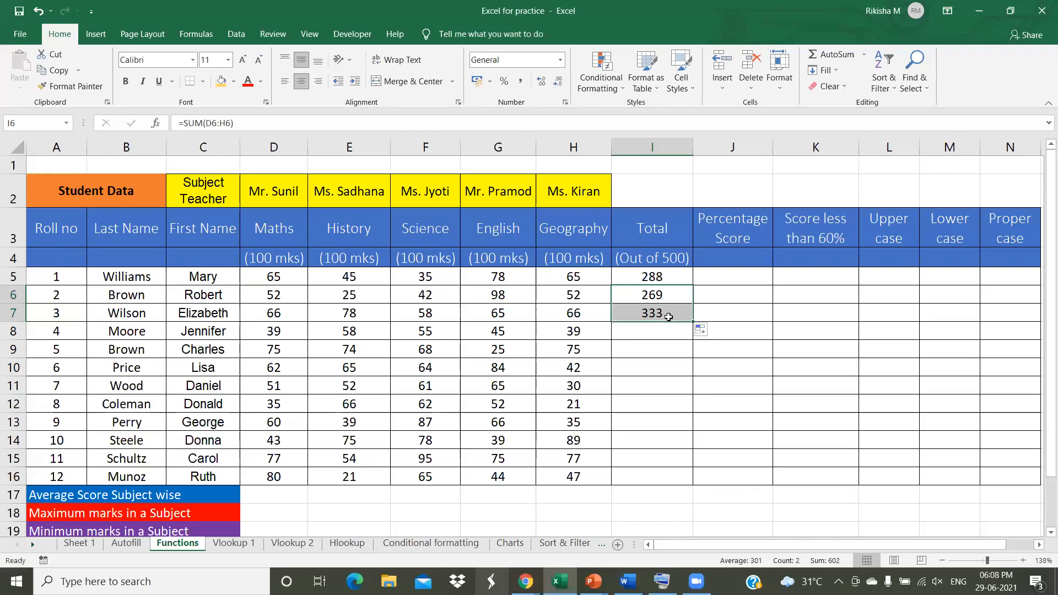
left_click_drag(692, 322, 692, 479)
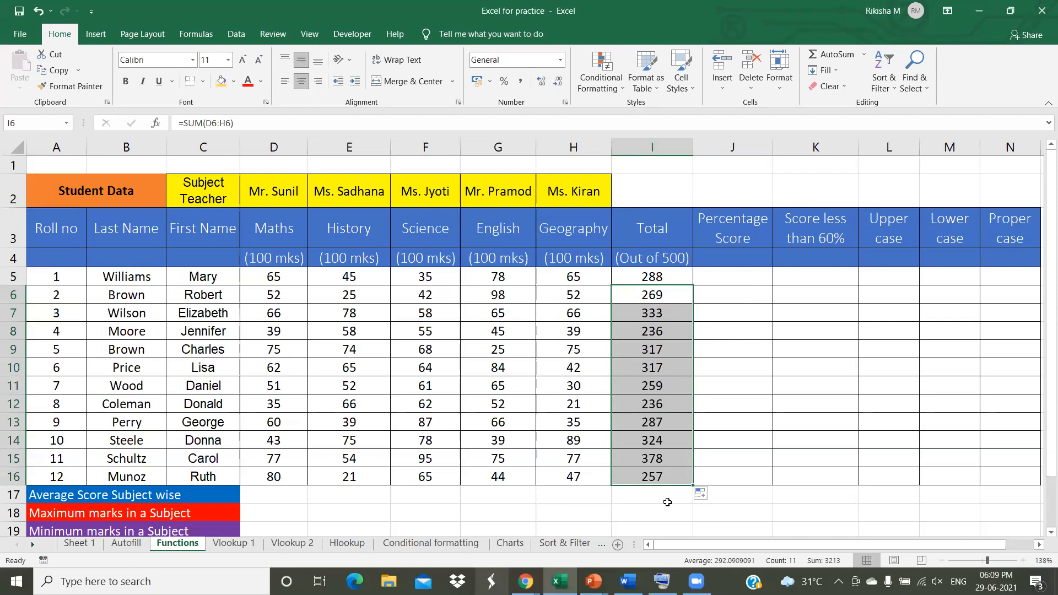
key("ctrl+z")
- Try filling the I7 total formula down the column, once automatically and once only to I16, undoing each fill
left_click(675, 312)
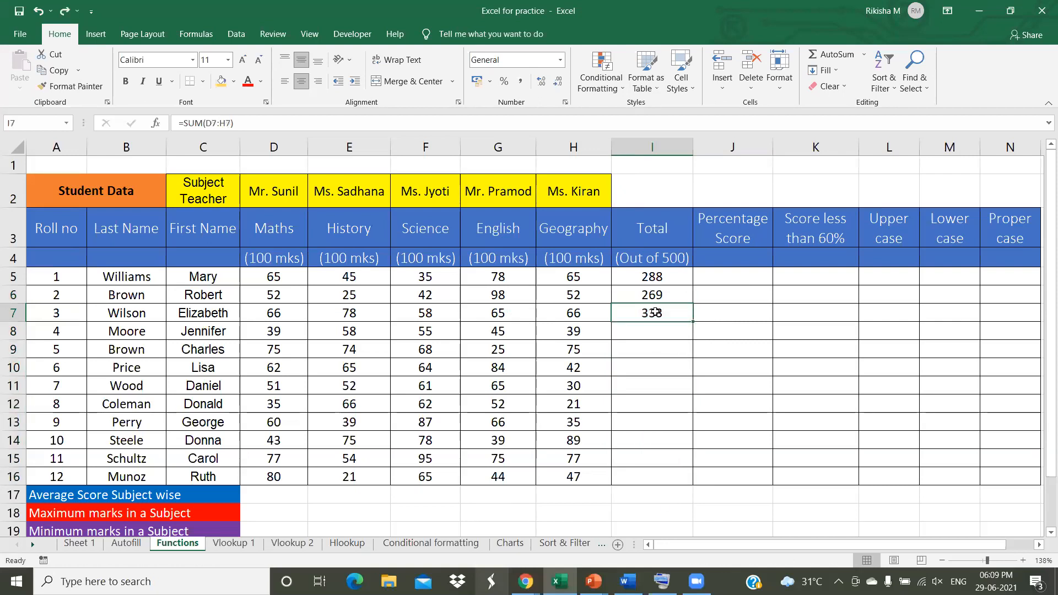
double_click(693, 322)
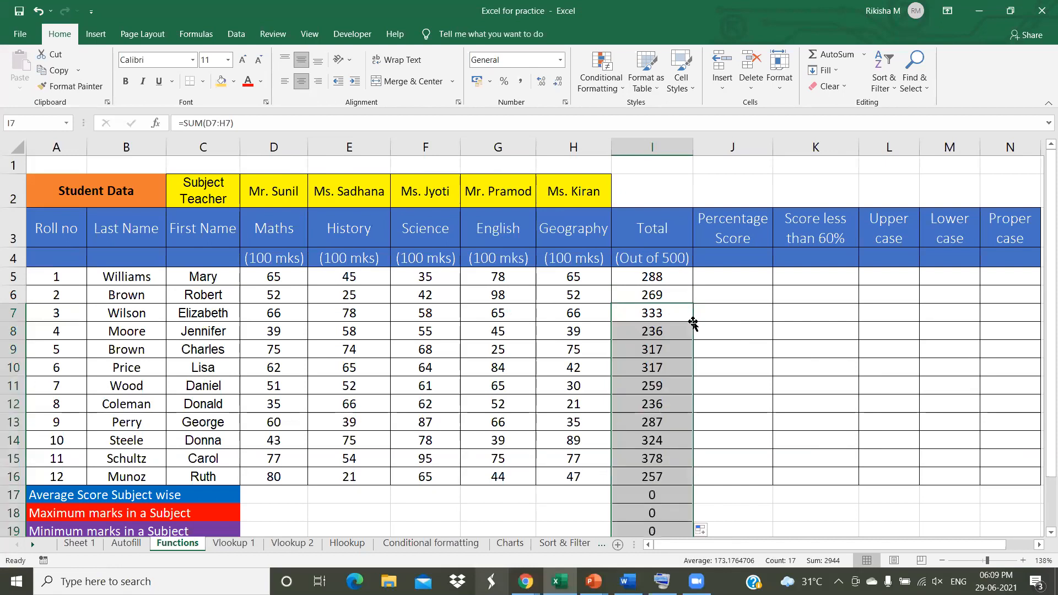
scroll(687, 435, "down", 1)
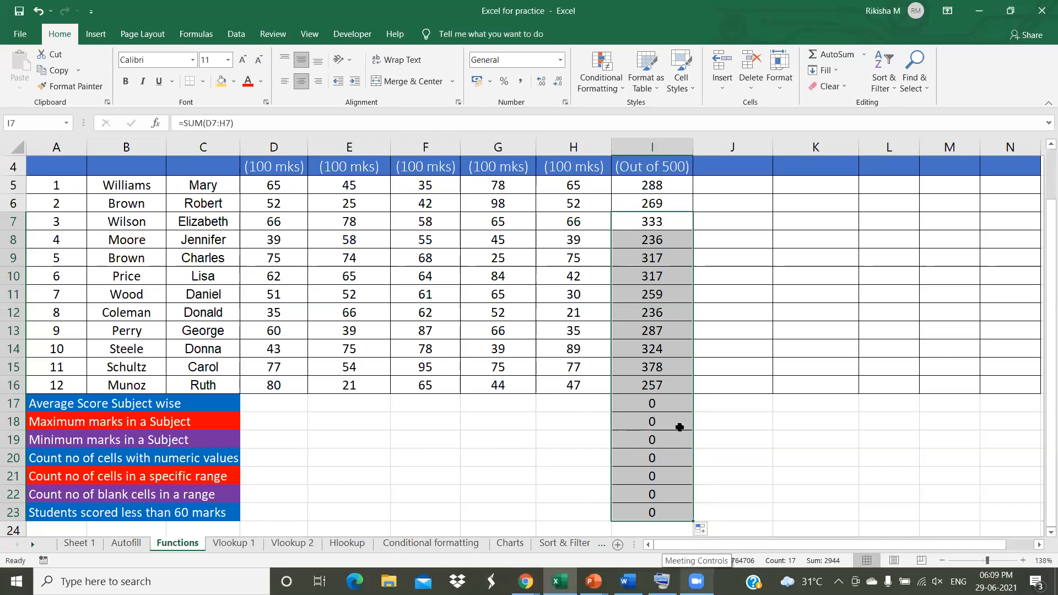
key("ctrl+z")
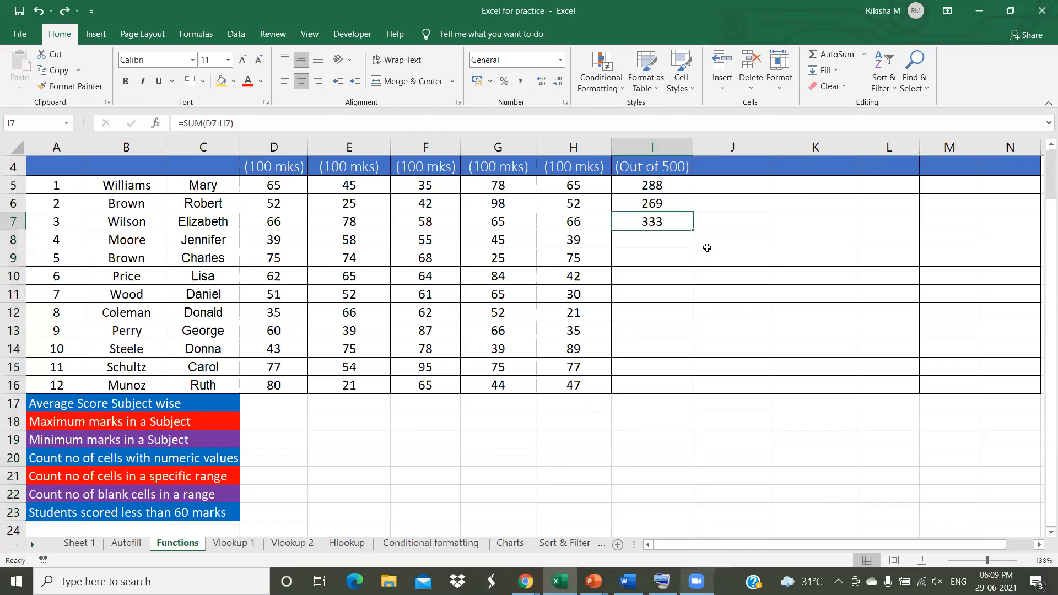
left_click_drag(693, 230, 691, 393)
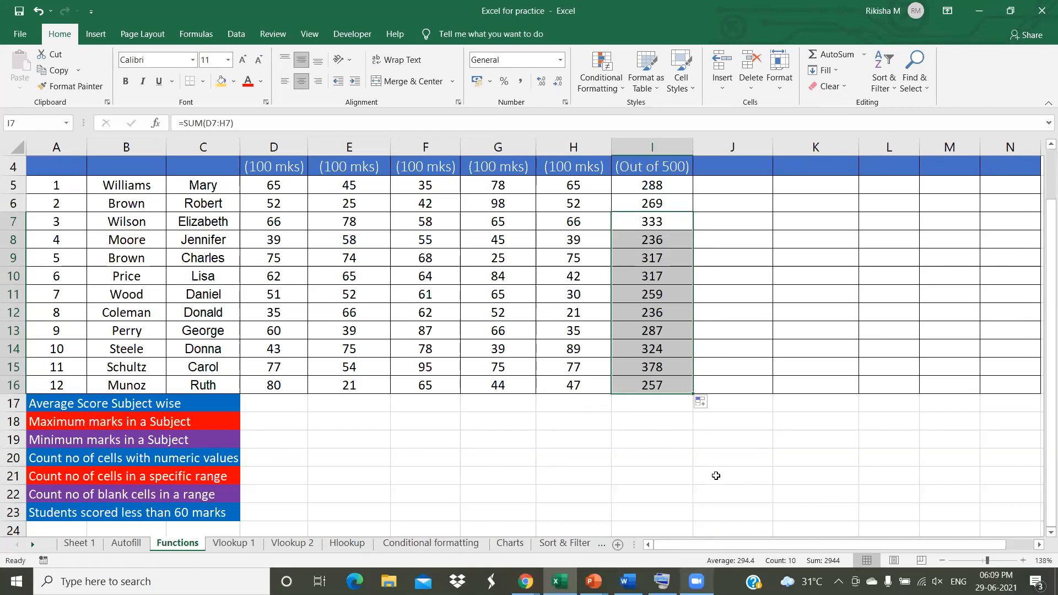
key("ctrl+z")
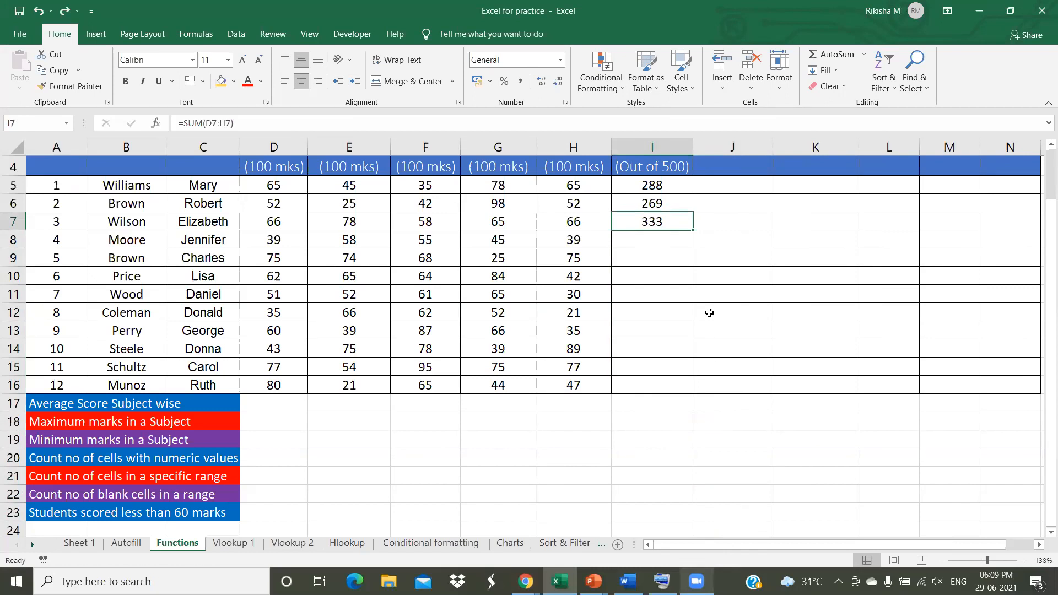
- Clear the totals in I5:I7, re-enter the first student's total in I5 as =SUM(D5:H5), and reselect that cell
left_click_drag(668, 184, 667, 215)
key("Delete")
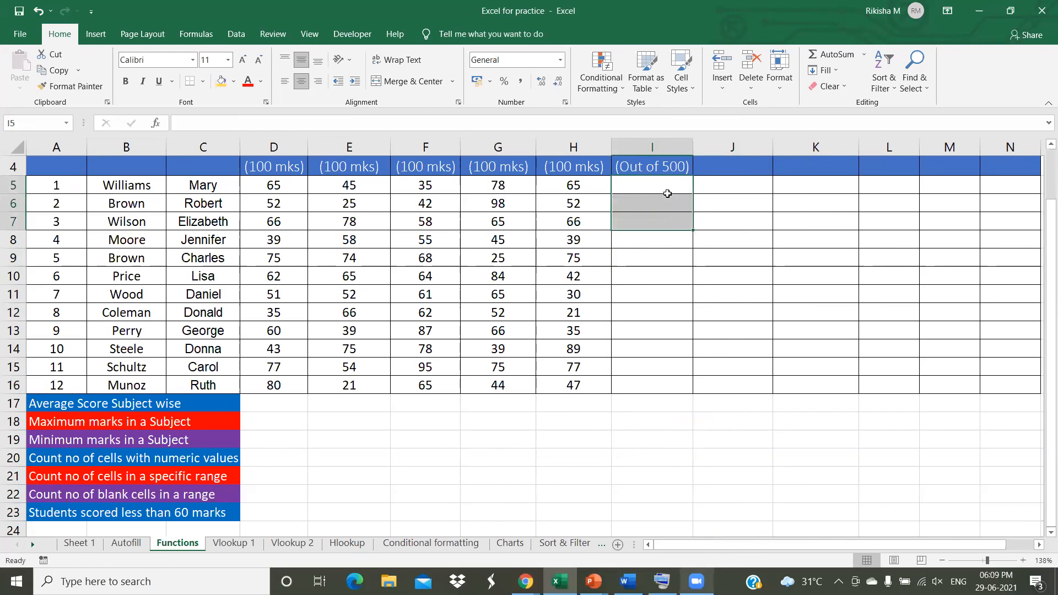
left_click(667, 188)
type("=sum(")
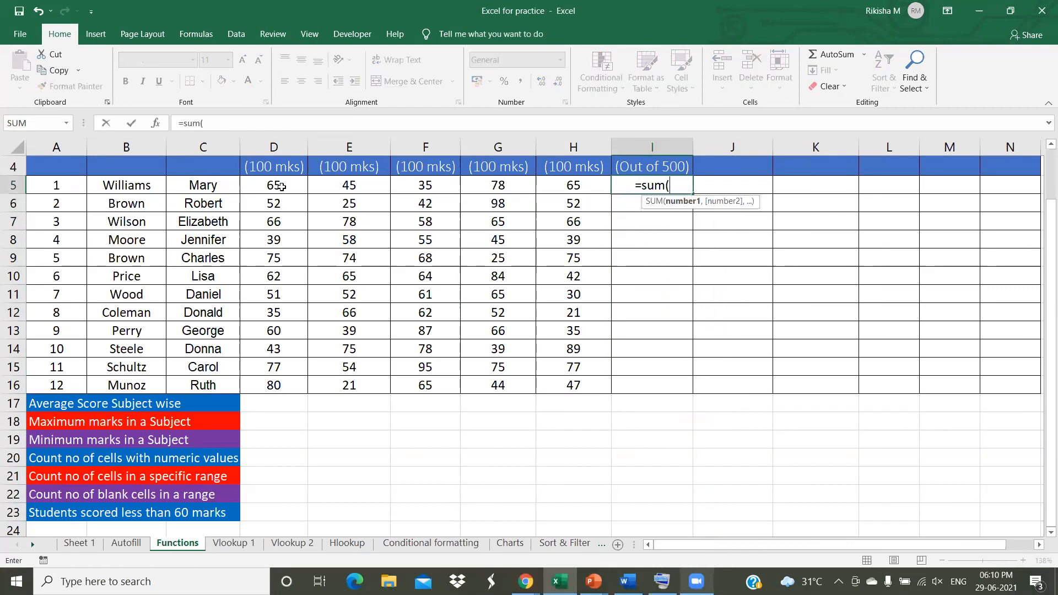
left_click_drag(281, 187, 555, 187)
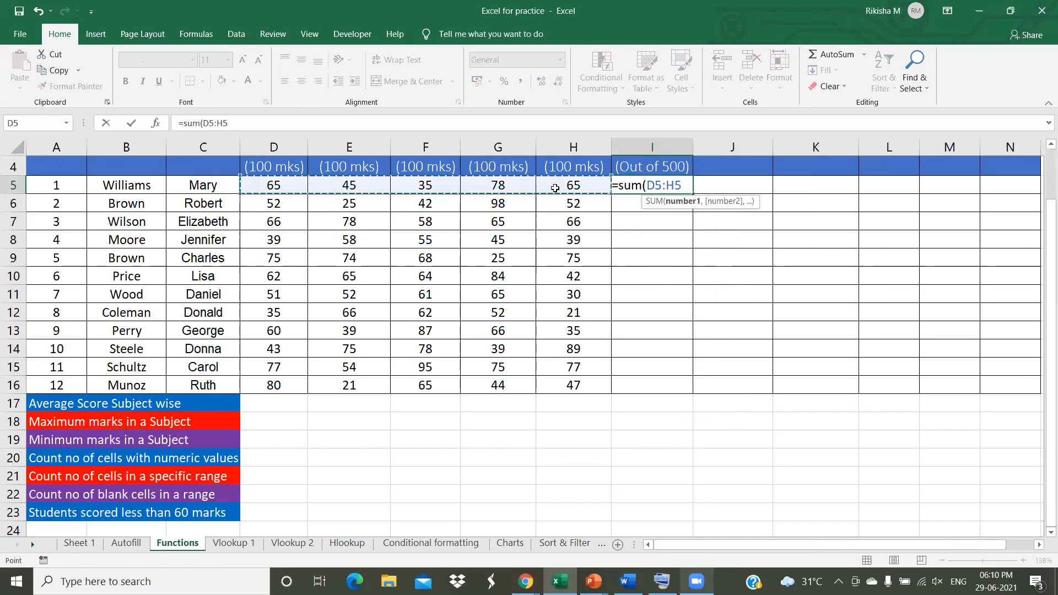
type(")")
key("Return")
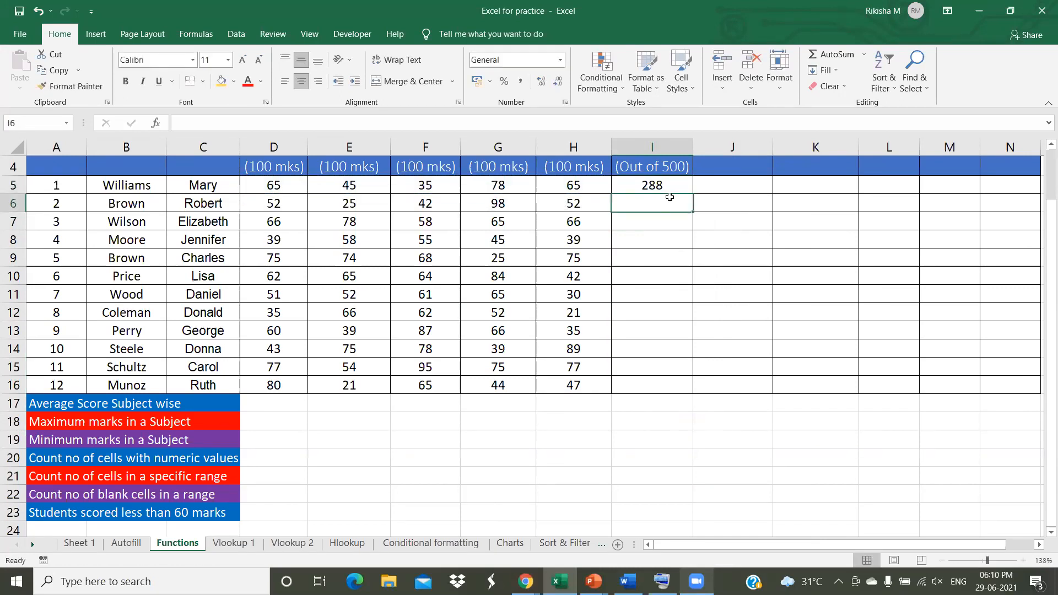
left_click(671, 187)
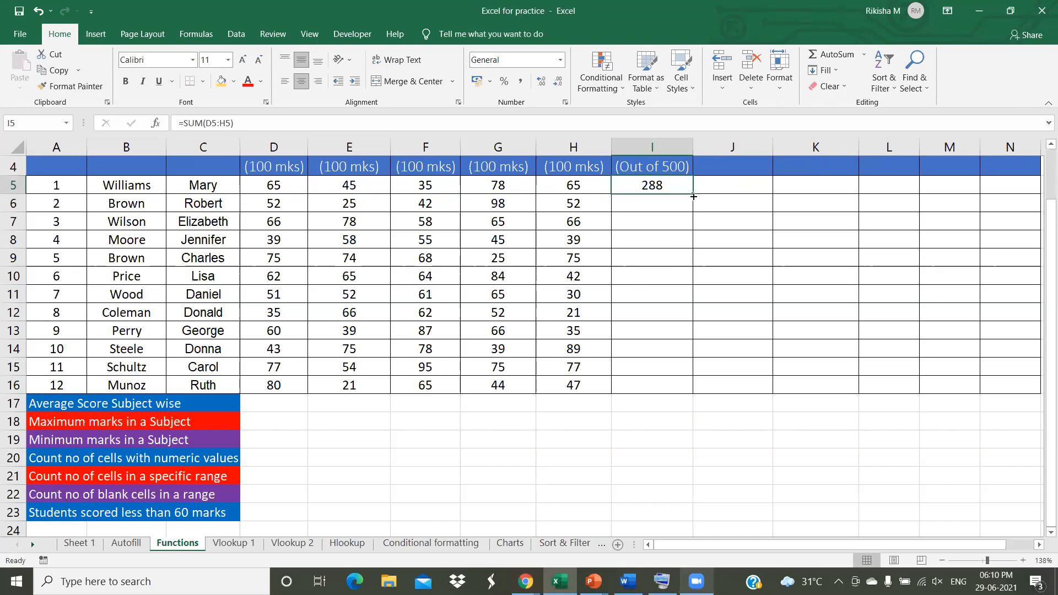
- Try filling the I5 total formula through I16, once by extending the cell and once with Fill Down, undoing each fill
left_click_drag(693, 196, 692, 389)
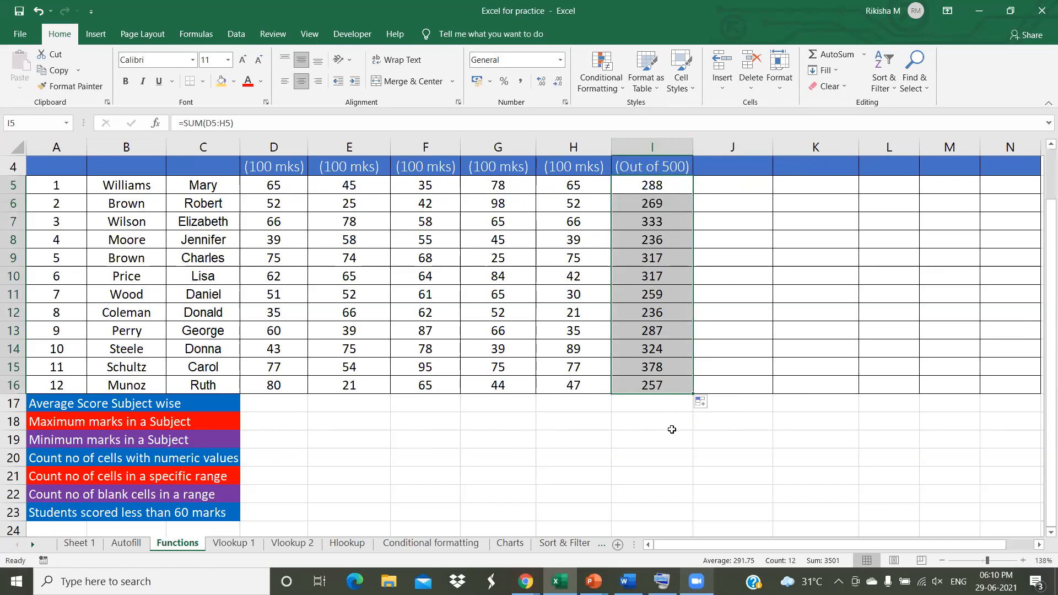
key("ctrl+z")
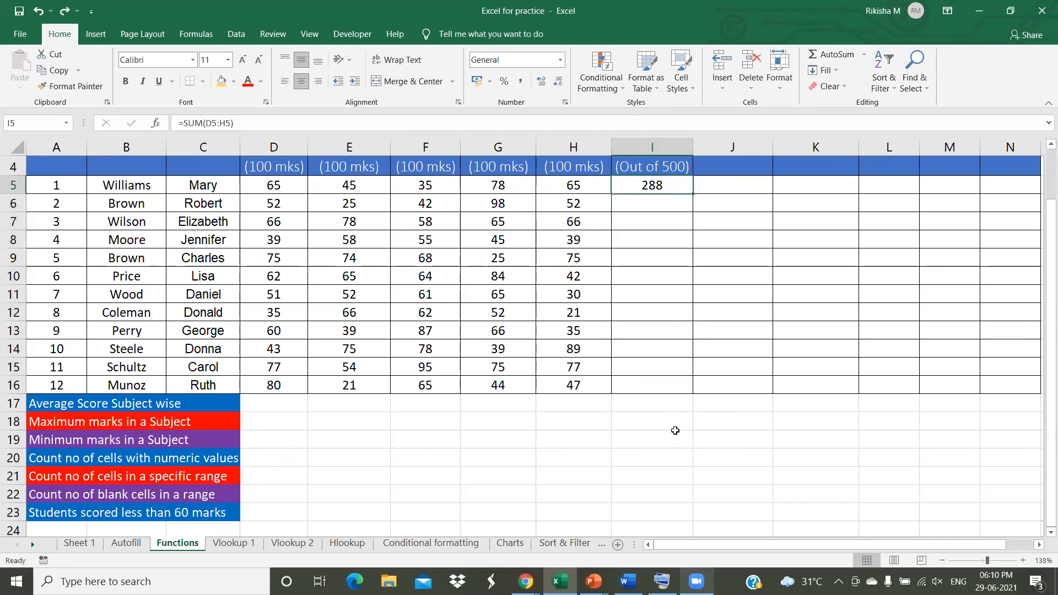
left_click(673, 422)
left_click(679, 189)
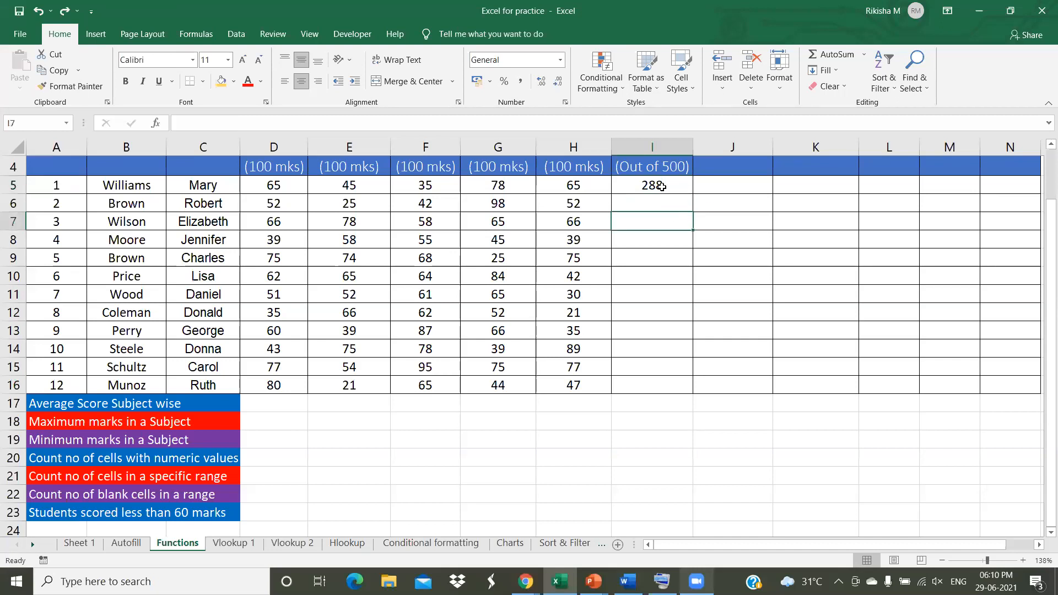
left_click_drag(660, 185, 658, 386)
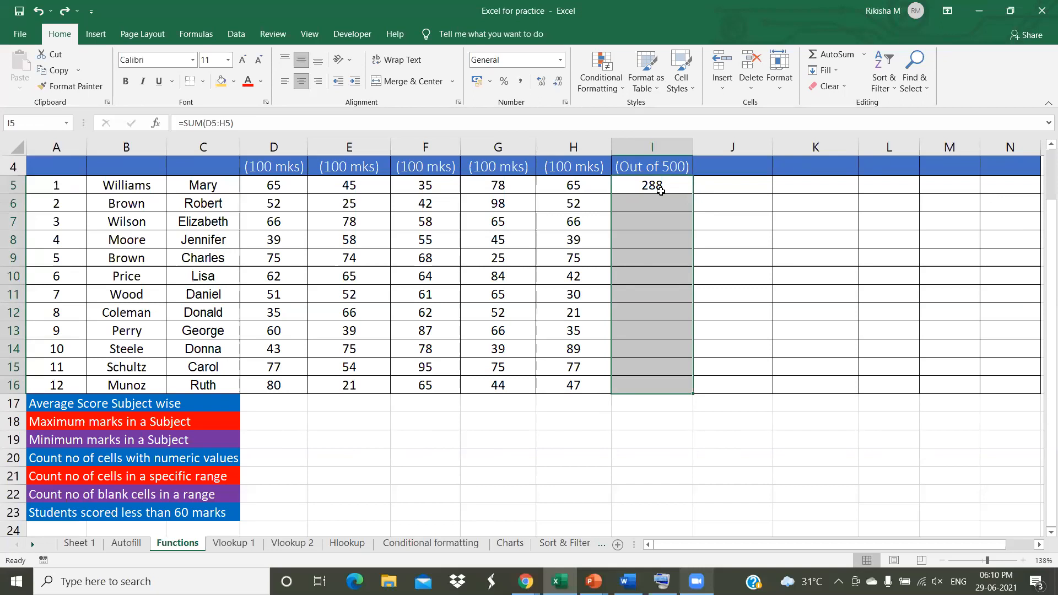
key("ctrl+d")
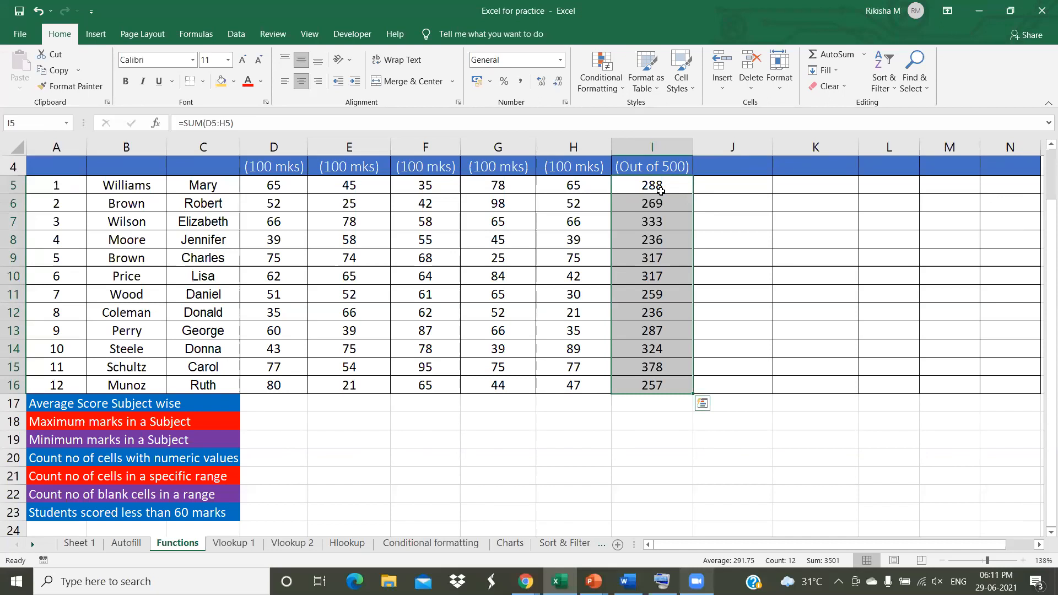
key("ctrl+z")
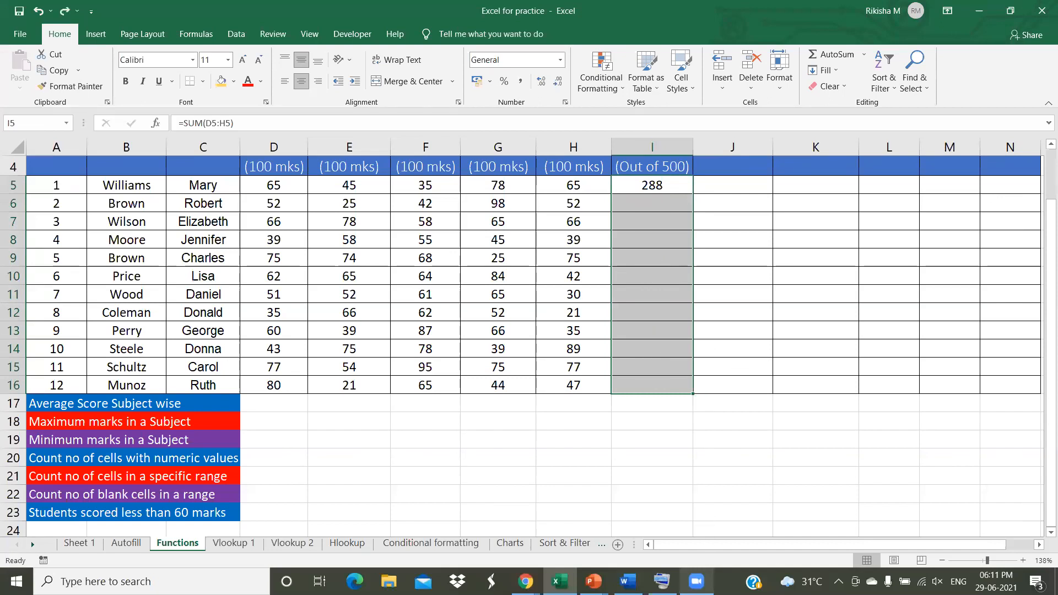
- Fill the I5 total formula down through I16 using the on-screen keyboard, and minimise the keyboard
left_click(661, 582)
left_click(664, 187)
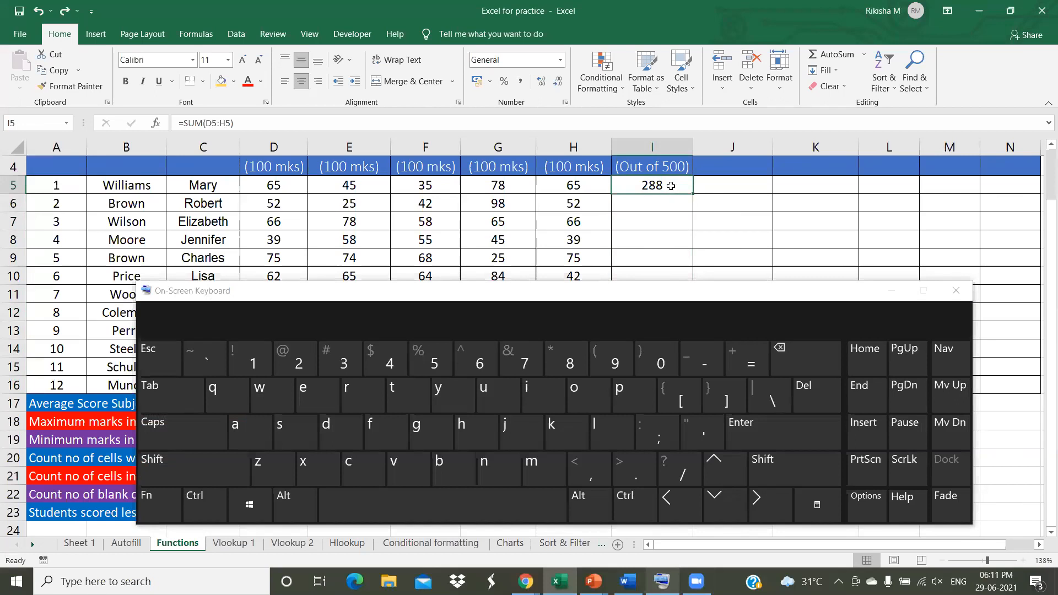
left_click_drag(680, 194, 680, 219)
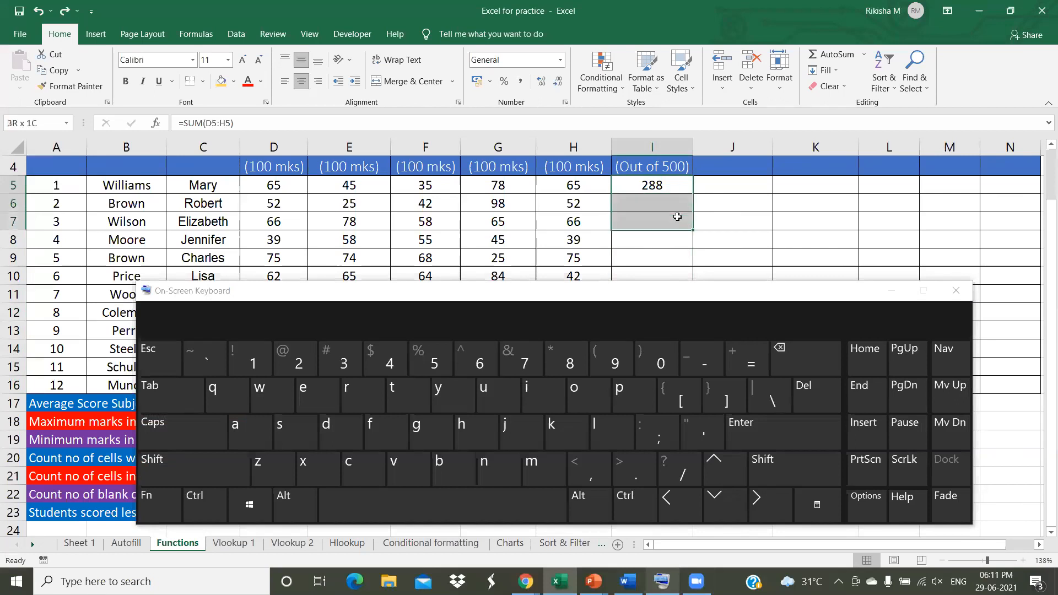
left_click(892, 291)
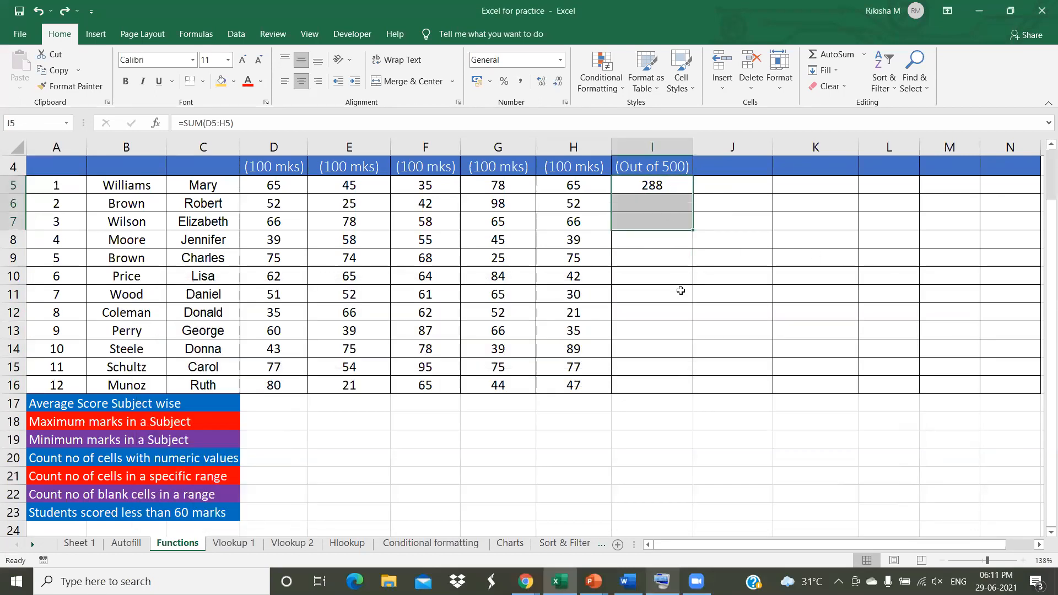
left_click(668, 190)
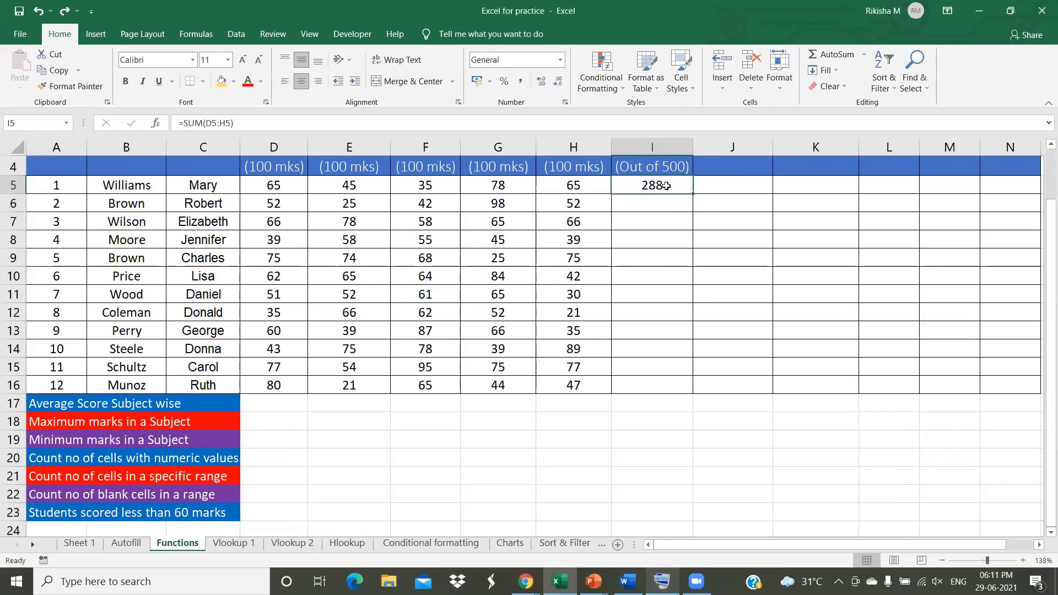
left_click_drag(668, 187, 670, 385)
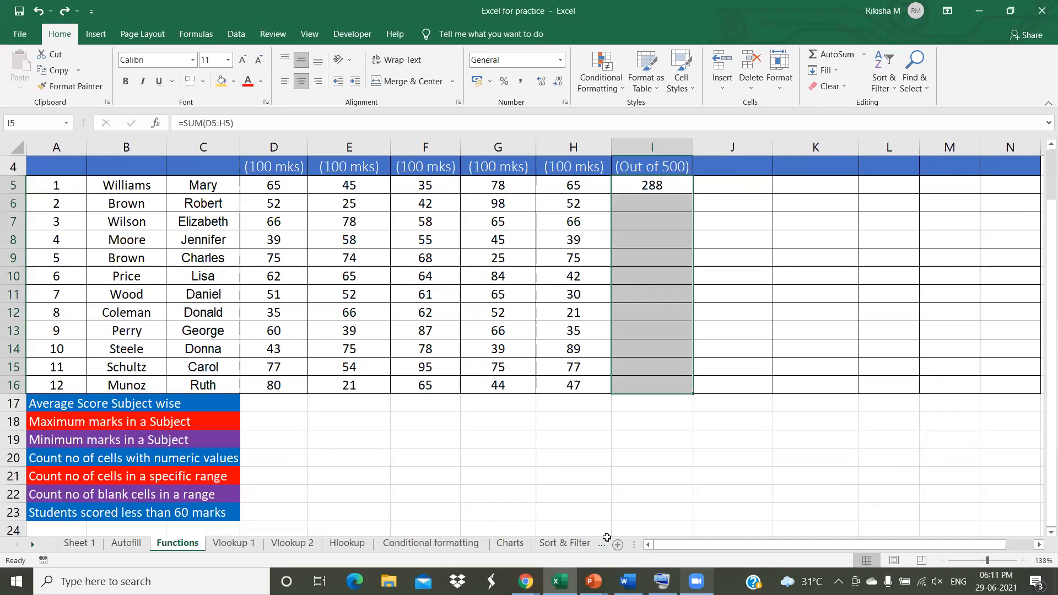
left_click(661, 581)
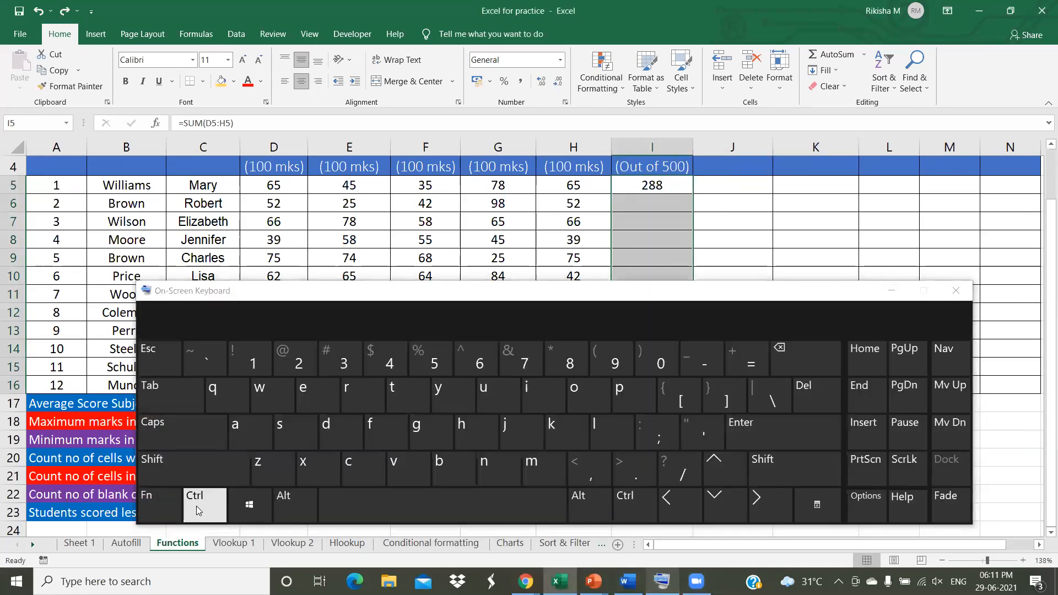
left_click(198, 510)
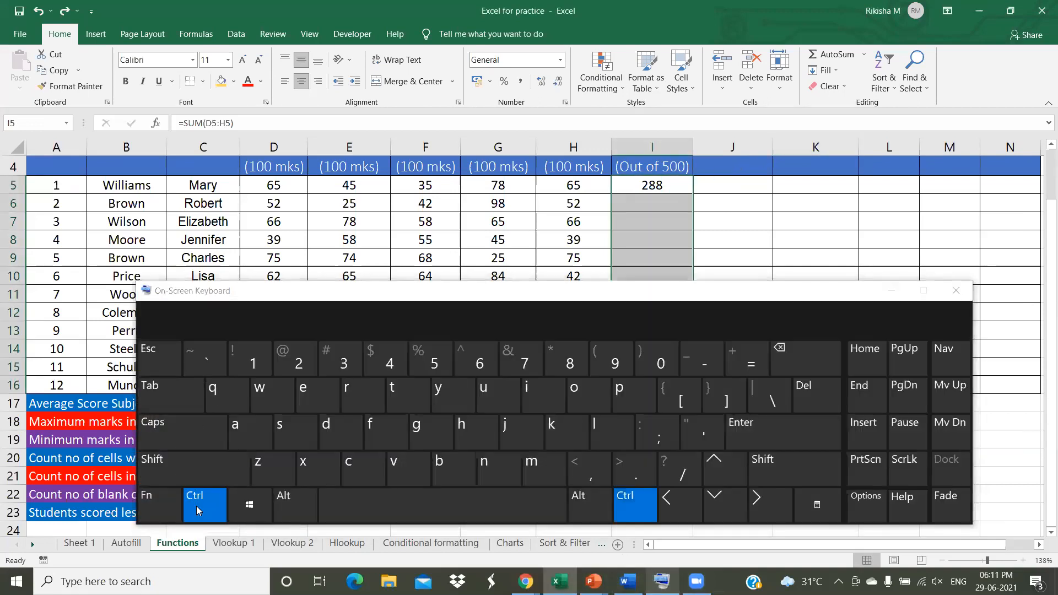
left_click(328, 435)
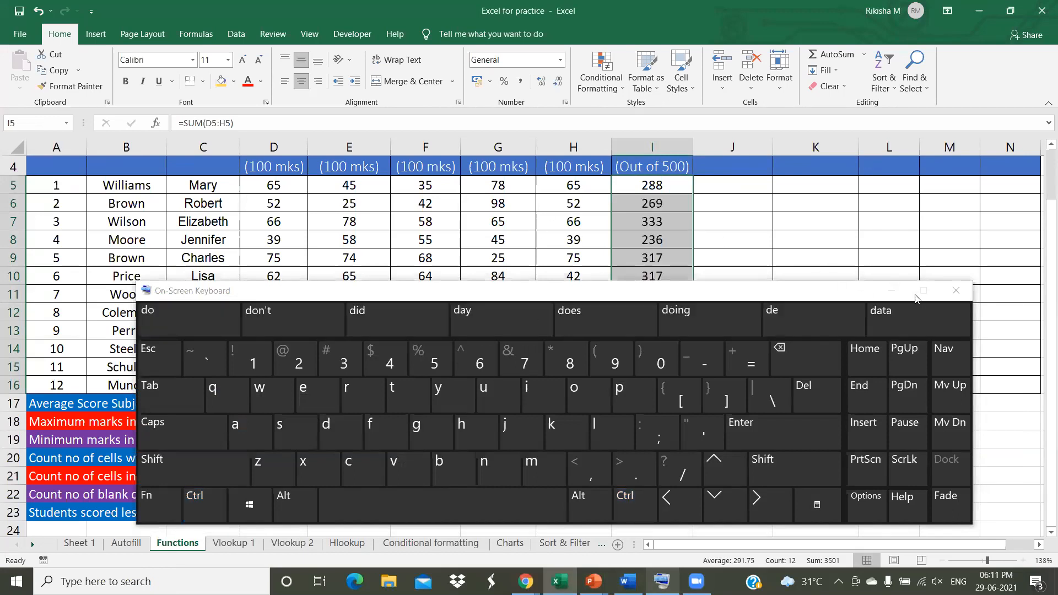
left_click(892, 292)
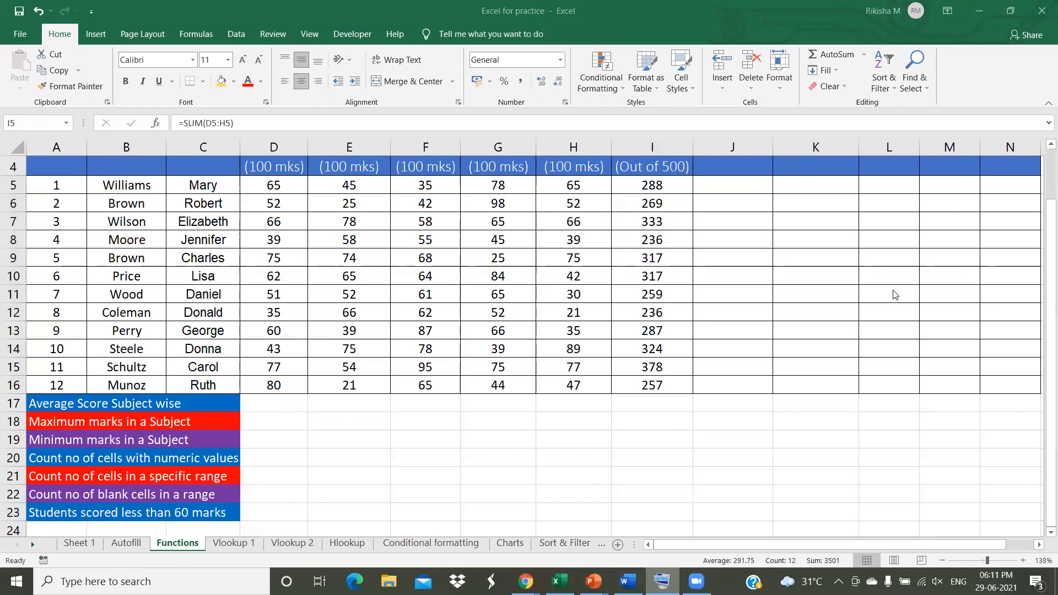
- Review the column headings and the Total column, and highlight the first student's marks in D5:H5
scroll(743, 325, "up", 1)
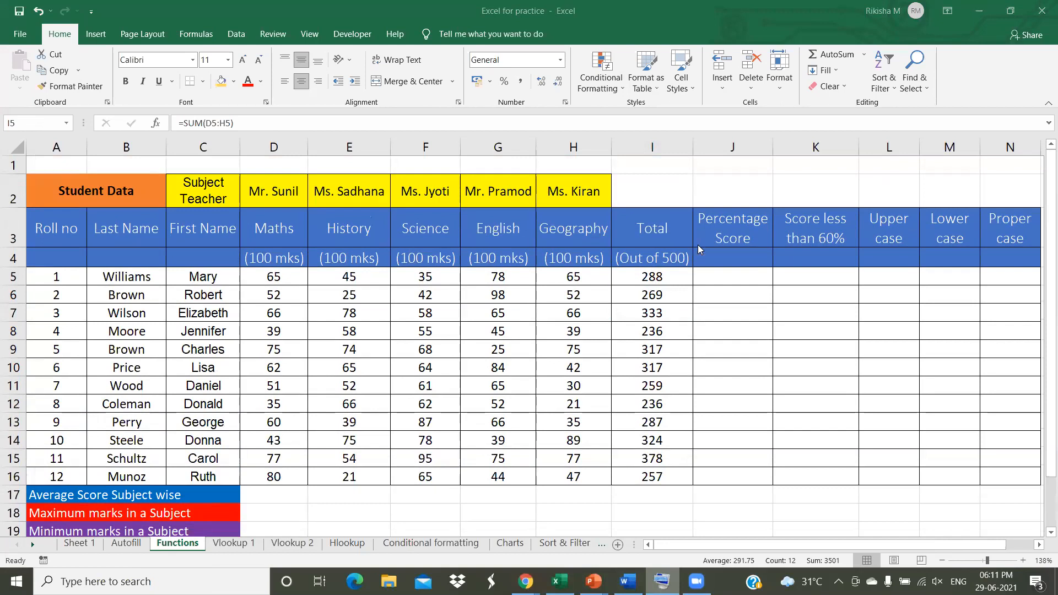
scroll(700, 249, "down", 1)
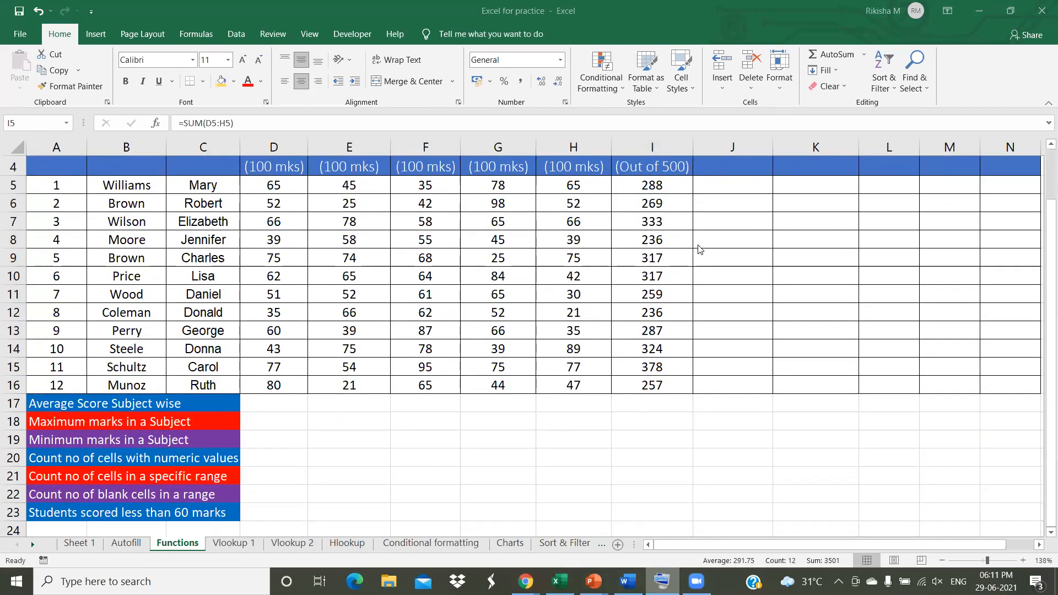
scroll(698, 249, "up", 1)
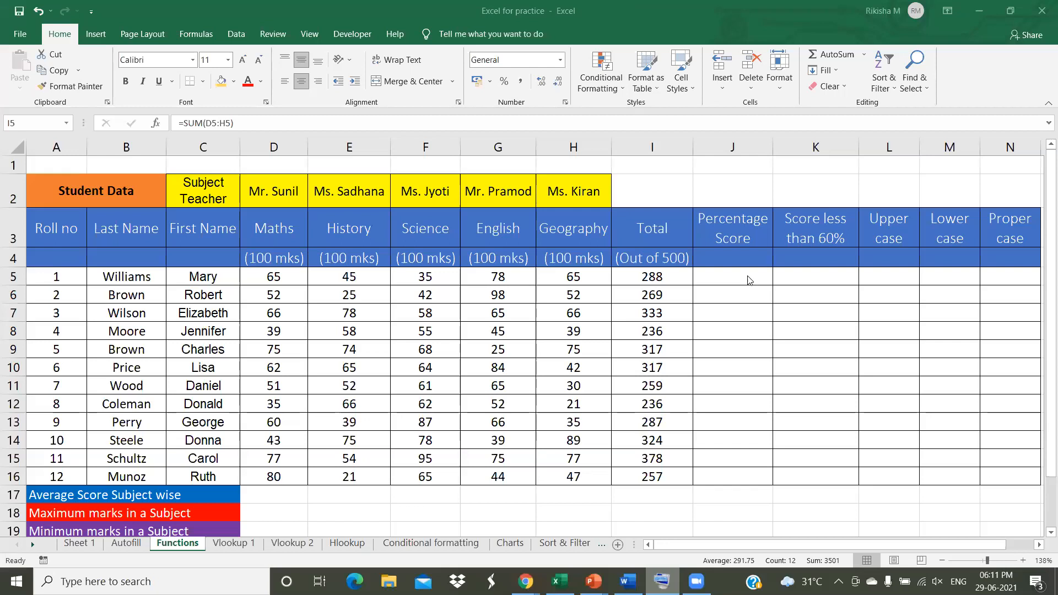
scroll(747, 279, "down", 1)
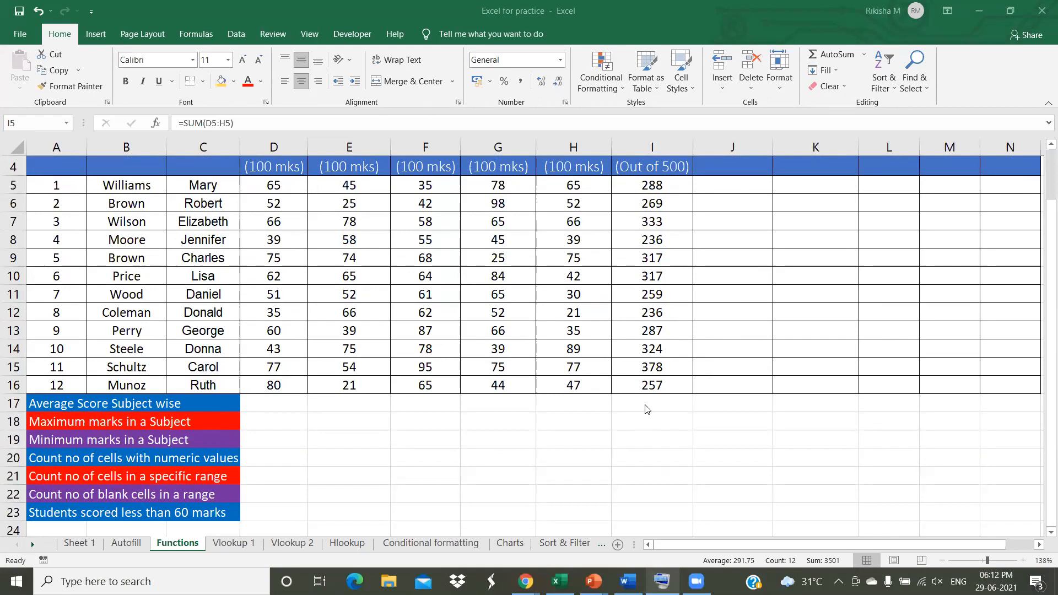
left_click(249, 188)
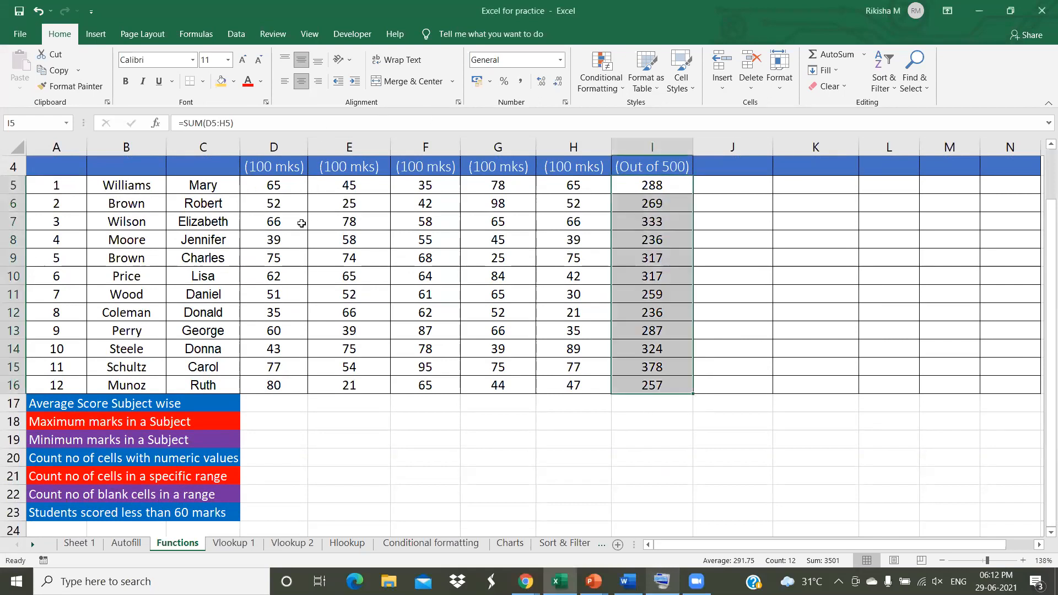
scroll(303, 268, "up", 1)
scroll(349, 271, "up", 1)
scroll(363, 274, "up", 1)
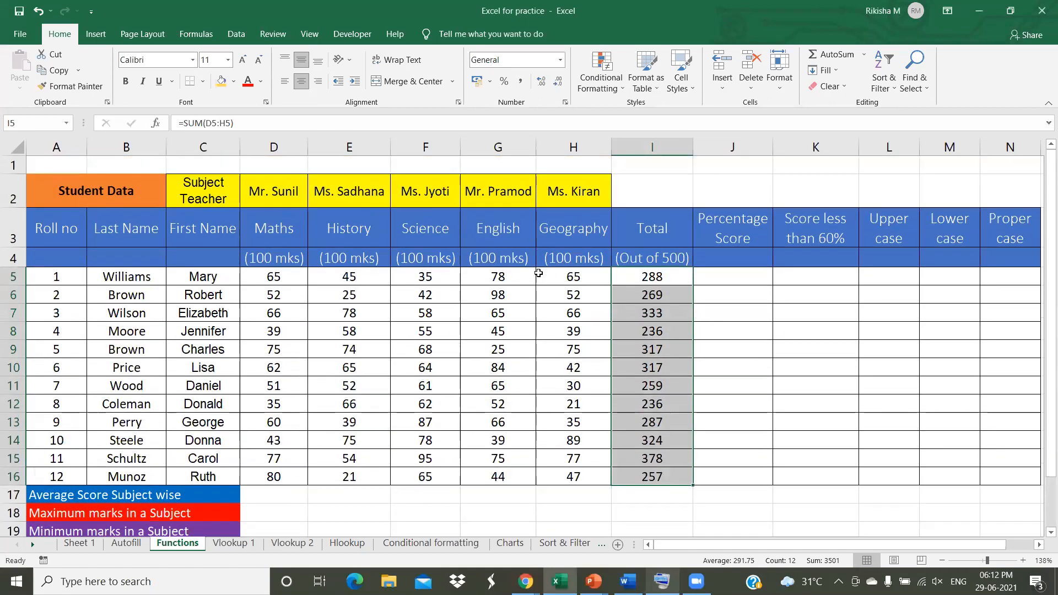
left_click_drag(275, 275, 539, 273)
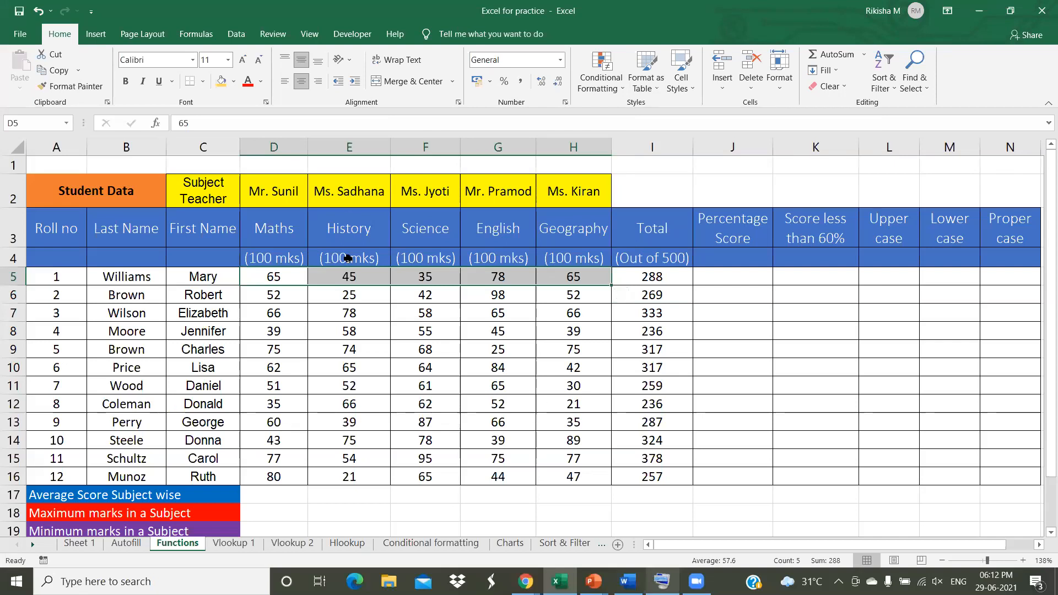
- Start an AVERAGE formula in D17 of the Average Score Subject wise row
scroll(322, 214, "down", 1)
scroll(322, 213, "down", 1)
left_click(285, 402)
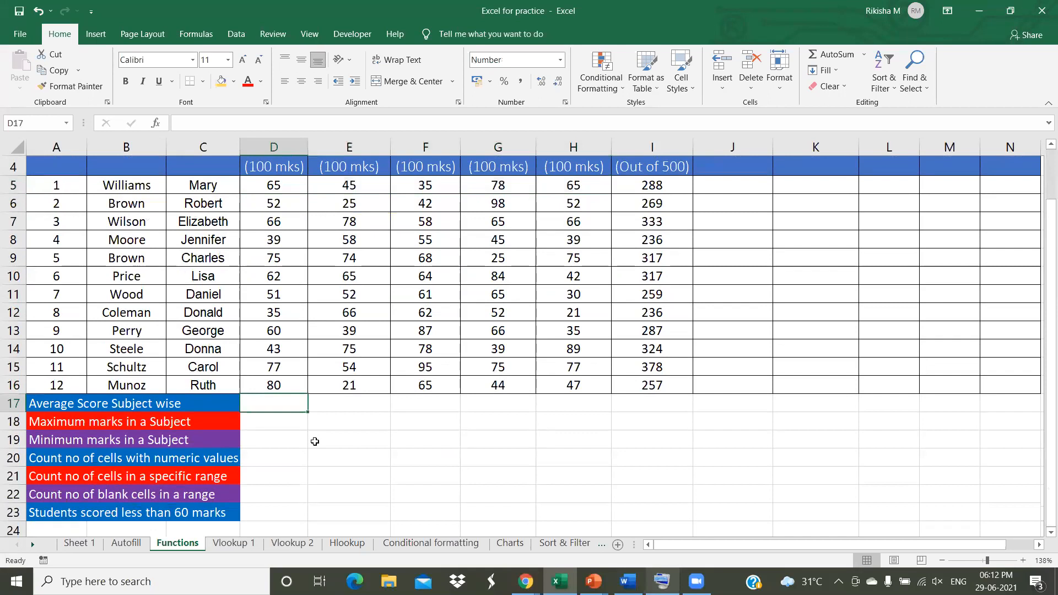
type("=")
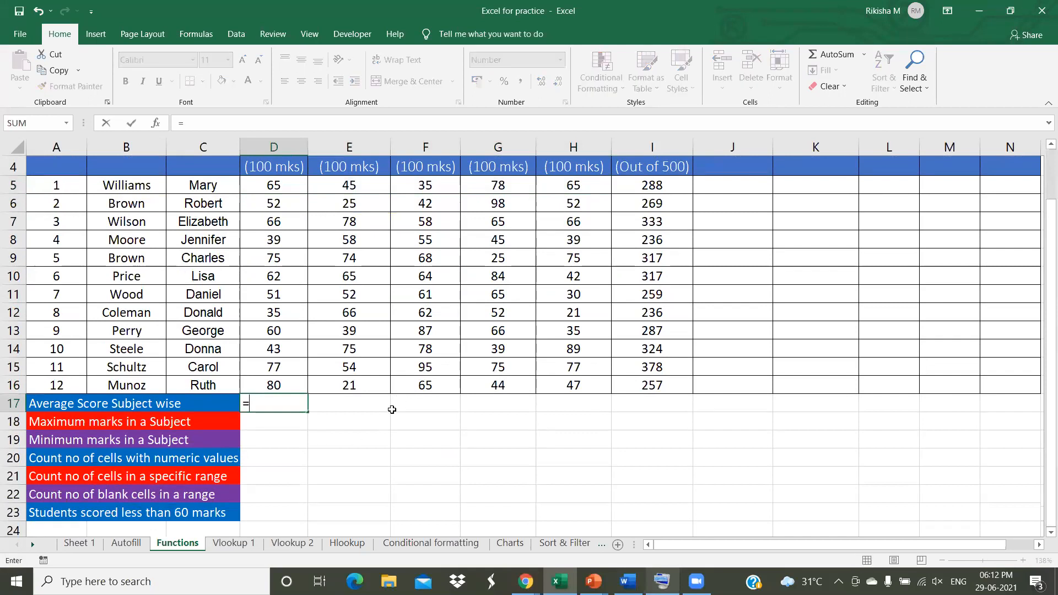
scroll(279, 364, "up", 1)
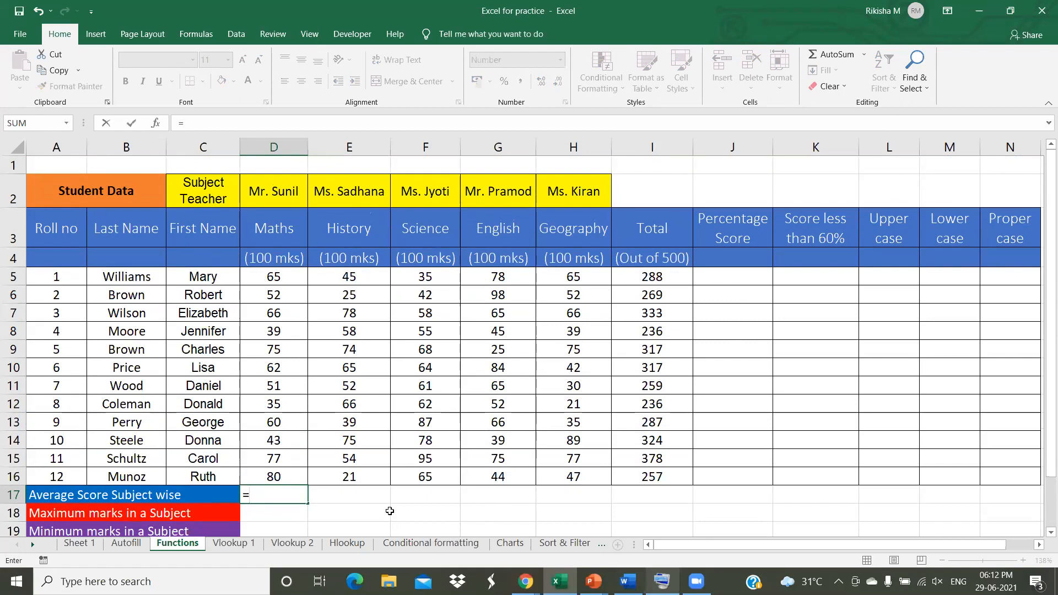
type("average(")
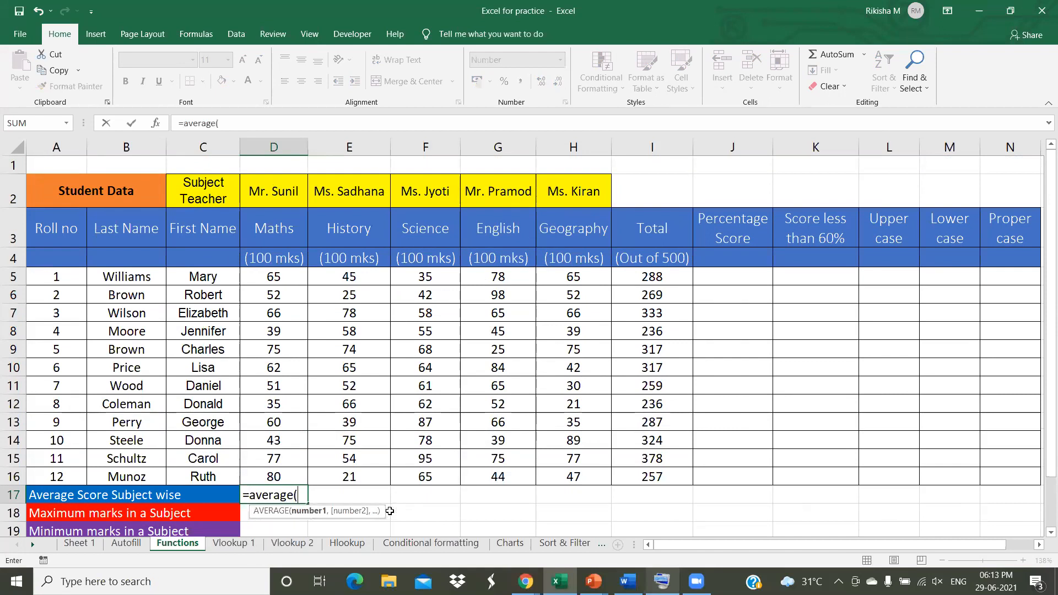
- Try picking D5:H5 on the sheet as the AVERAGE range, and remove that reference from the formula
left_click_drag(286, 279, 562, 280)
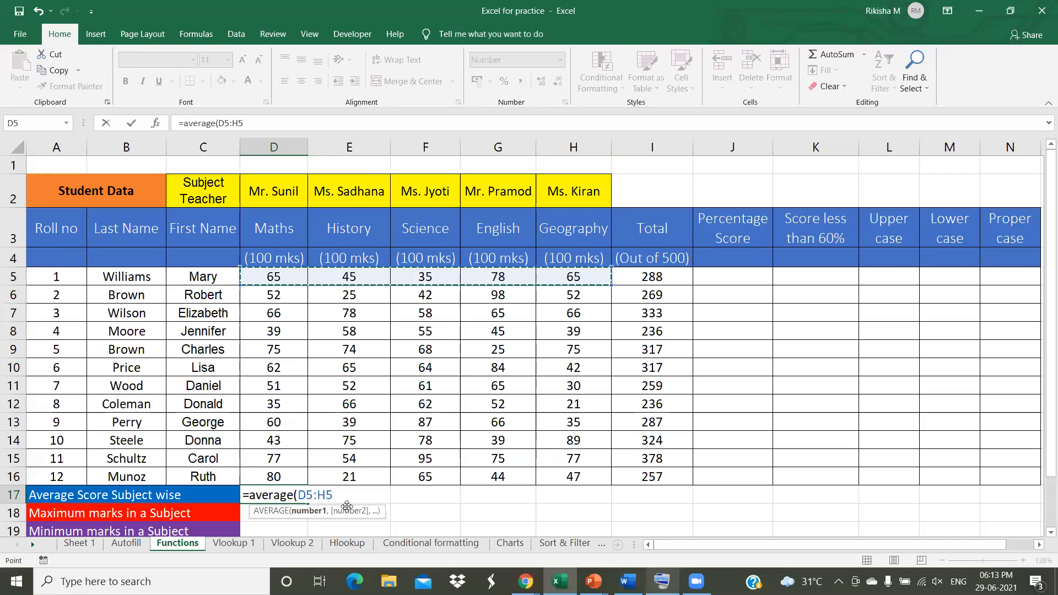
key("BackSpace")
key("BackSpace")
key("BackSpace")
key("BackSpace")
key("BackSpace")
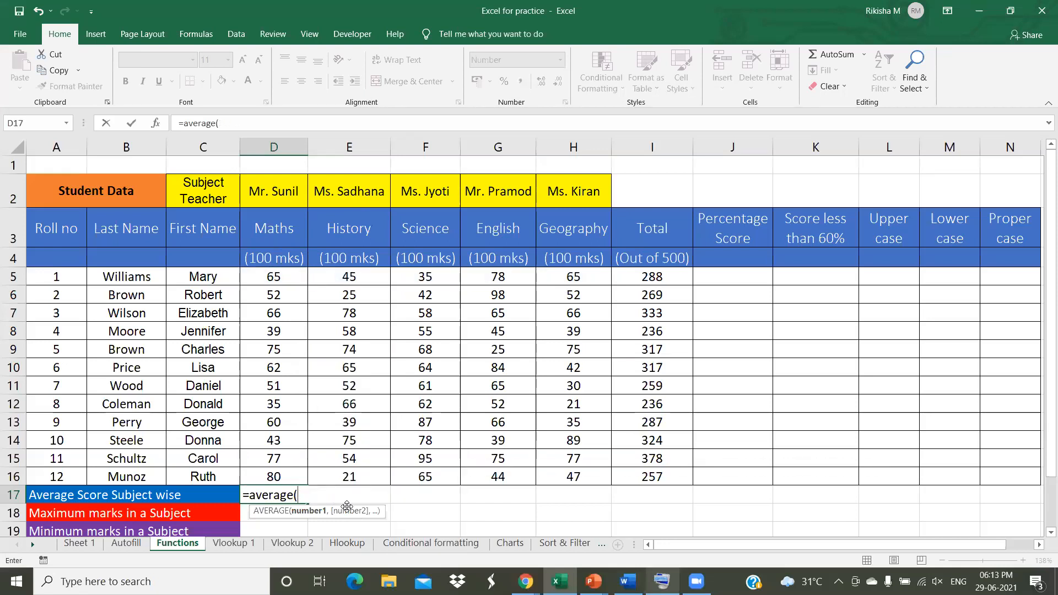
- Write the range manually to complete the D17 formula as =average(d5:h5), and enter it
type("d4")
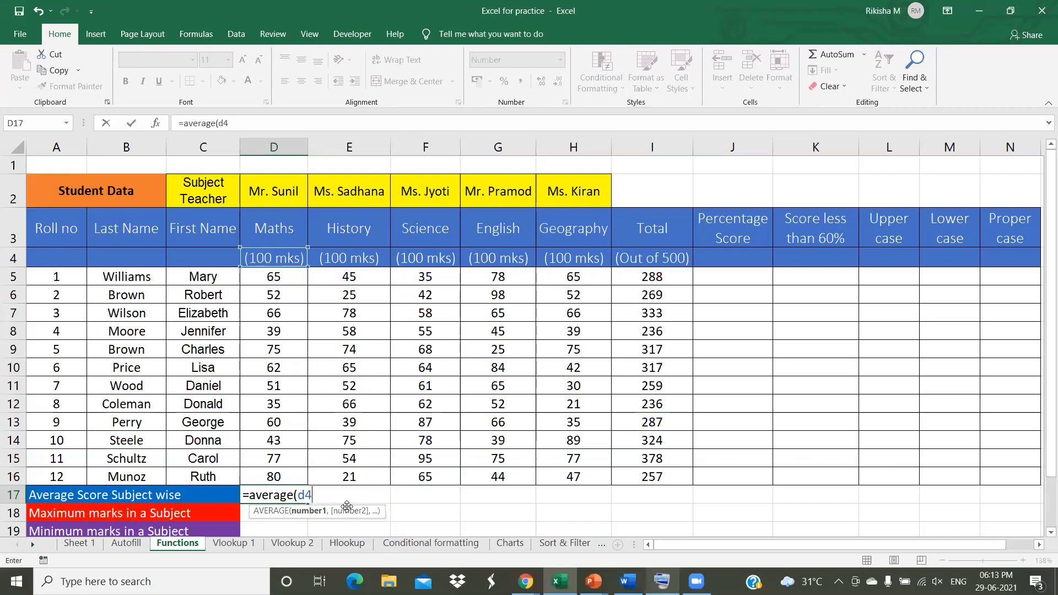
key("BackSpace")
type("5:")
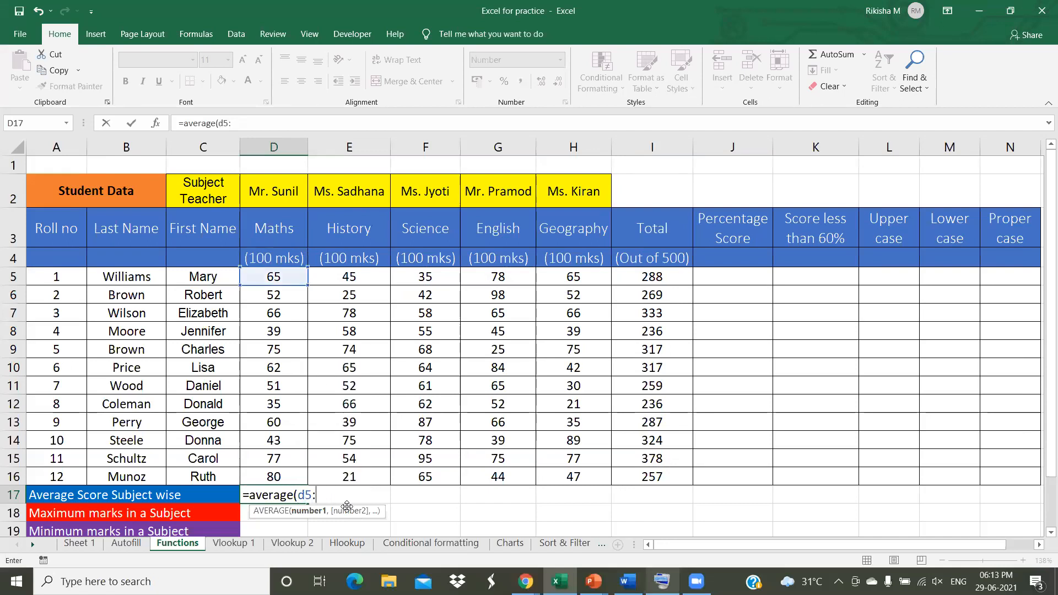
type("h5")
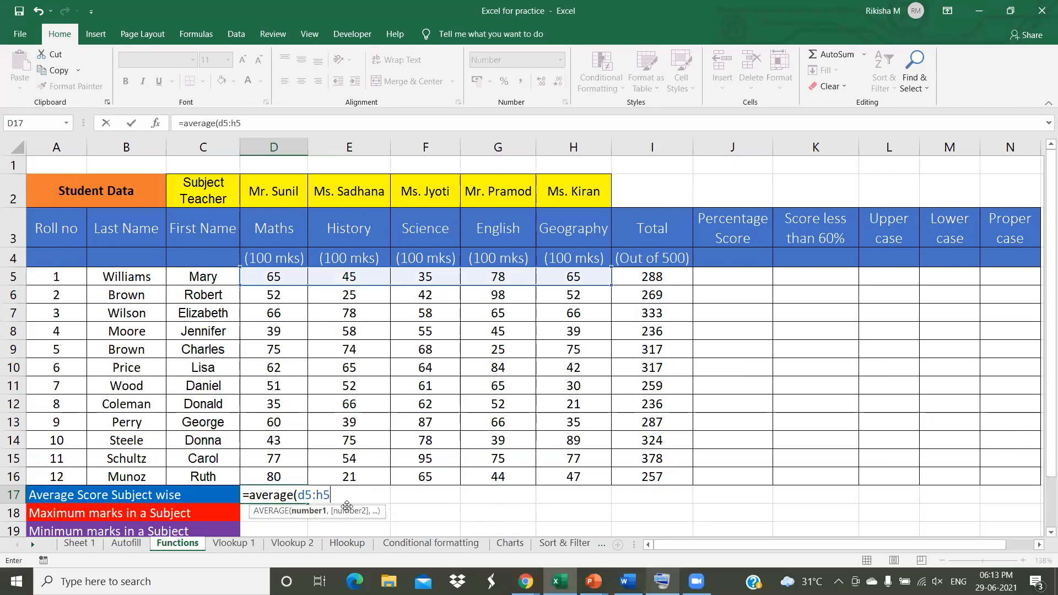
type(")")
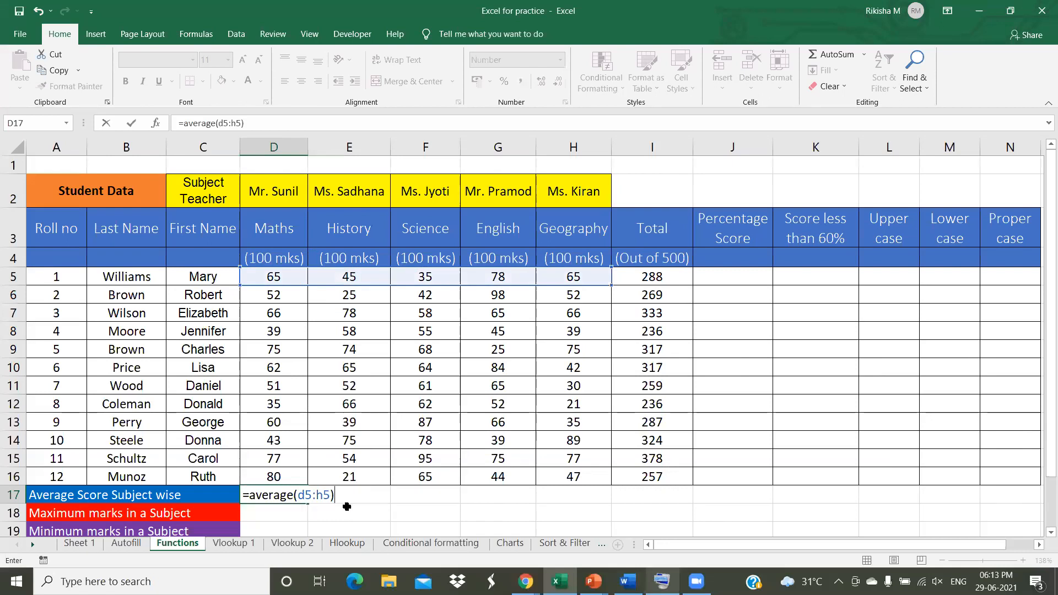
key("Return")
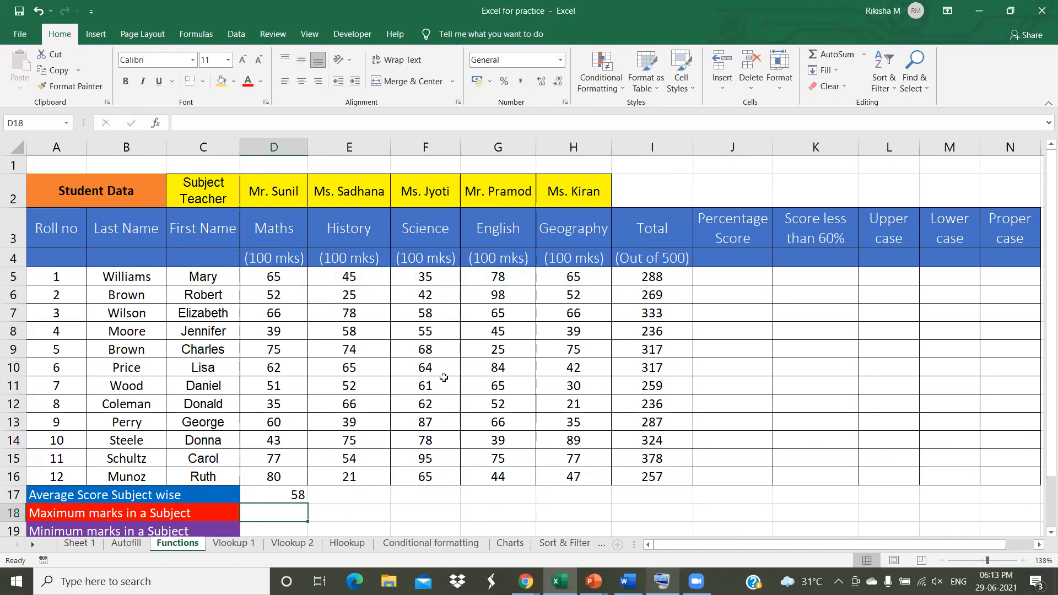
scroll(444, 377, "down", 1)
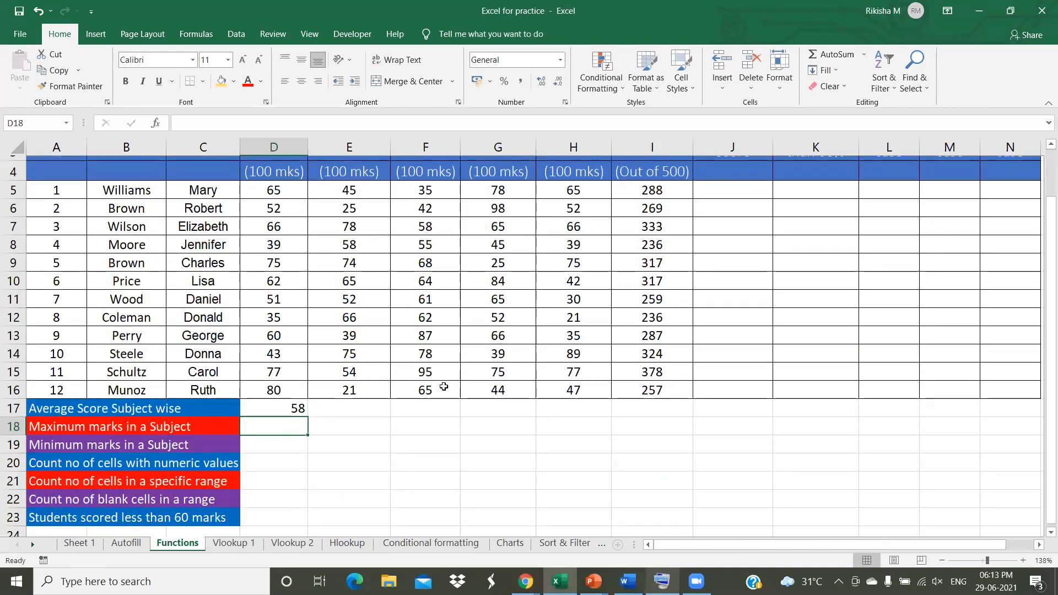
scroll(307, 501, "up", 4)
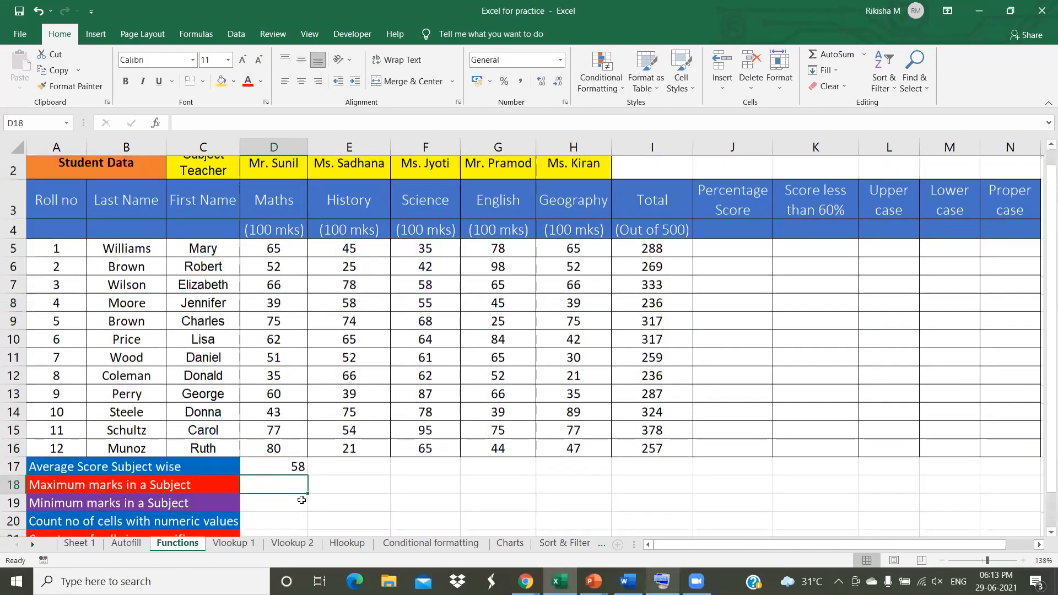
- Enter a manual average of the first student's marks in E17 as =(65+45+35+78+35)/5
key("Up")
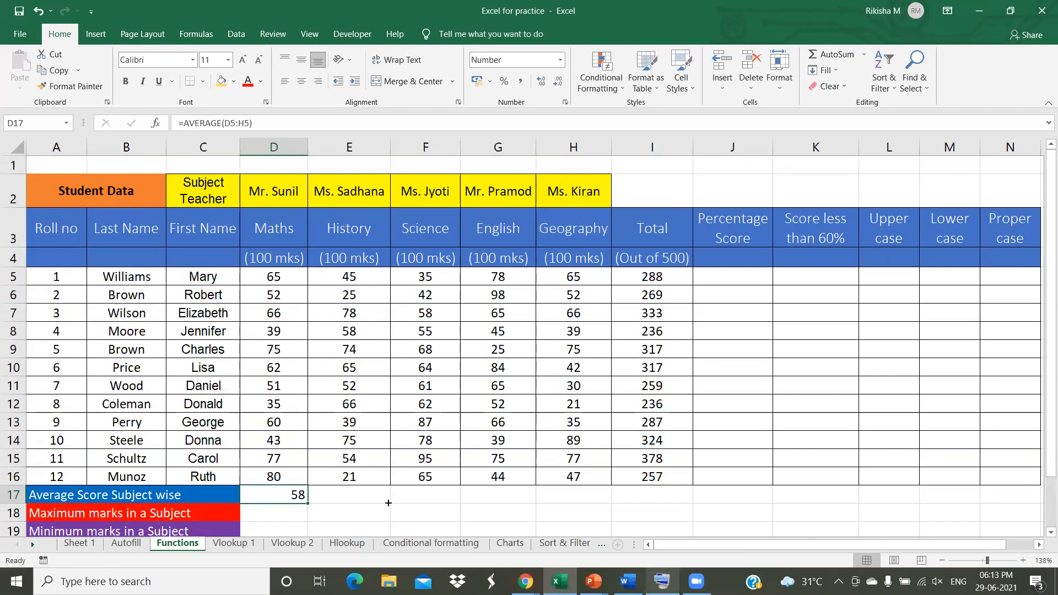
left_click(384, 500)
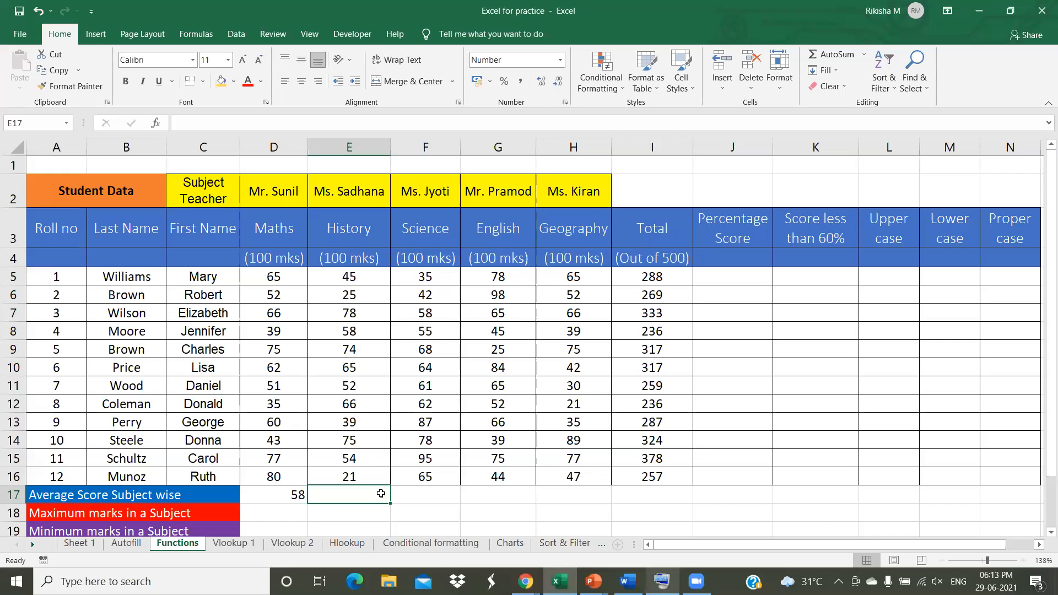
type("=")
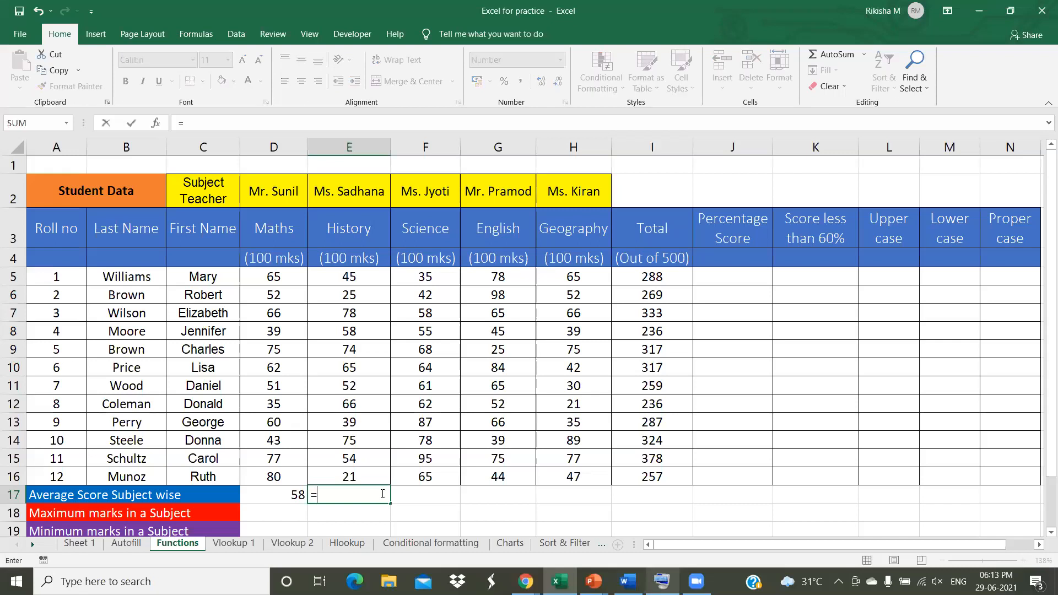
type("(65+45+")
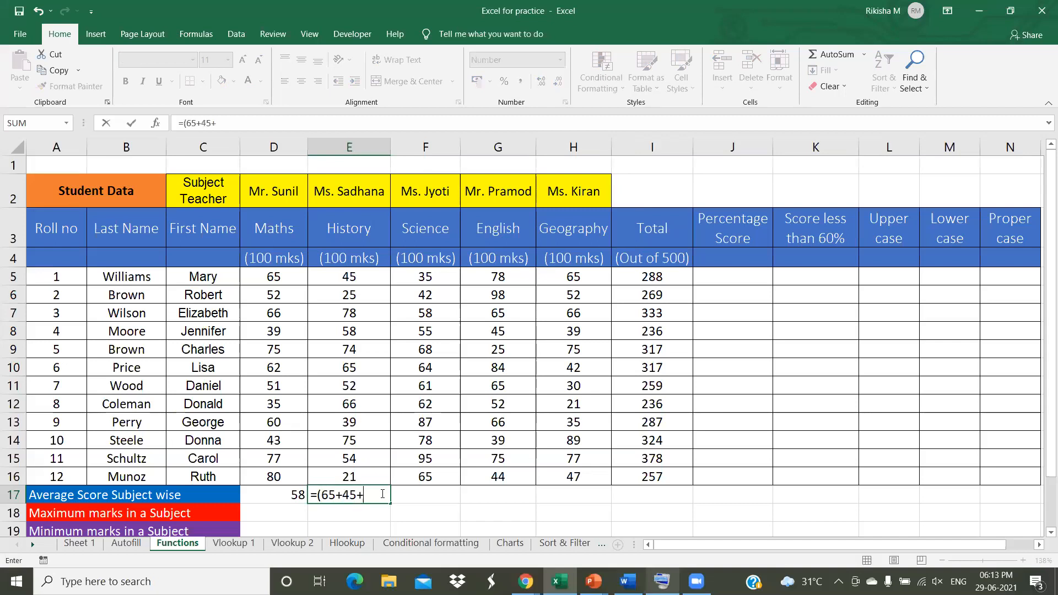
type("35+78+35)")
type("/5")
key("Return")
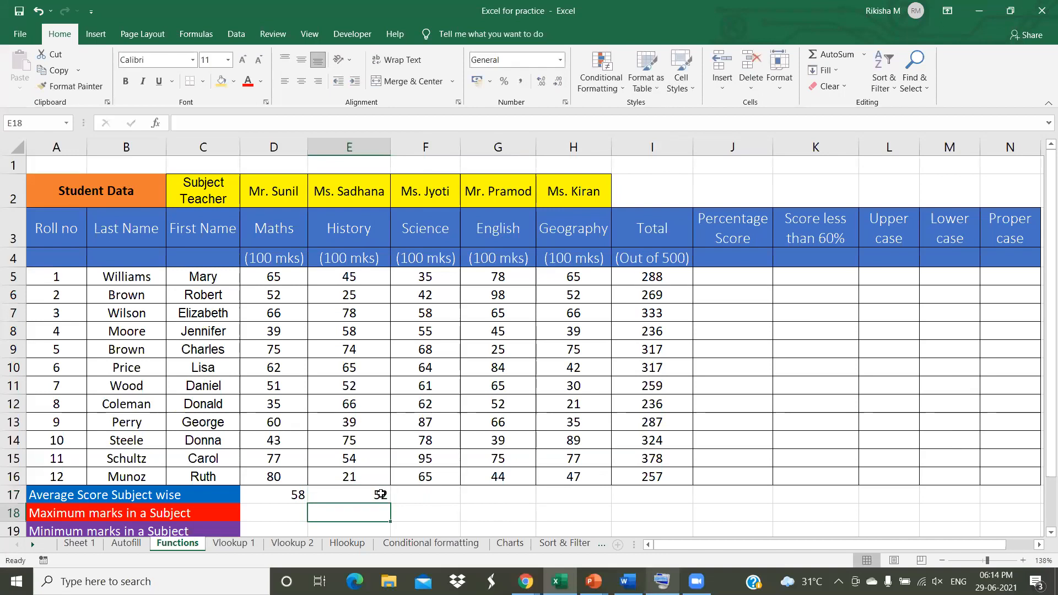
- Correct the last mark in E17's manual average formula to 65, and clear the cell after the comparison
left_click(384, 501)
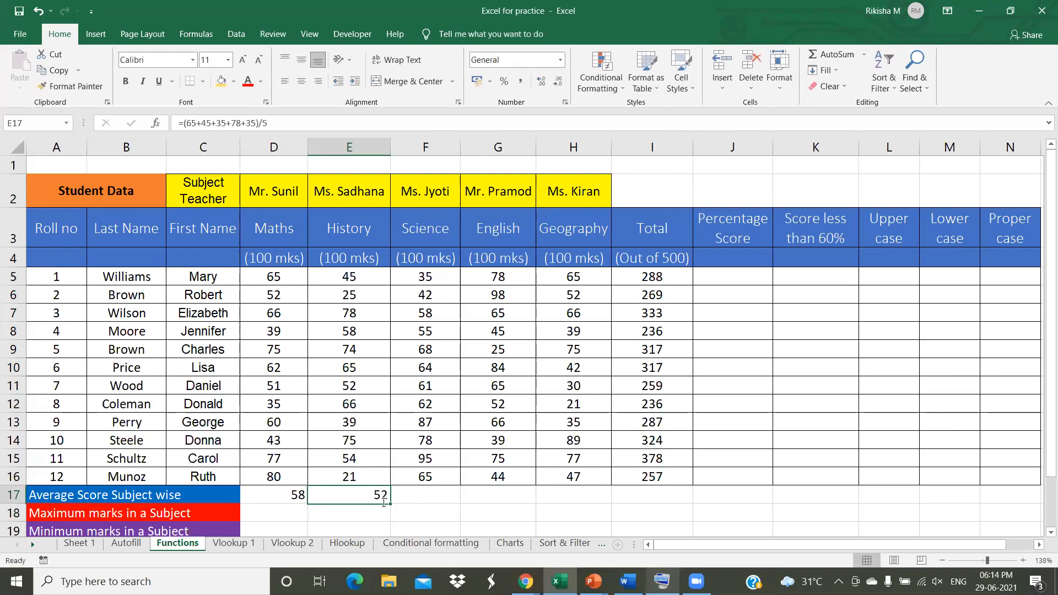
double_click(386, 502)
left_click(404, 495)
key("Delete")
type("6")
key("Return")
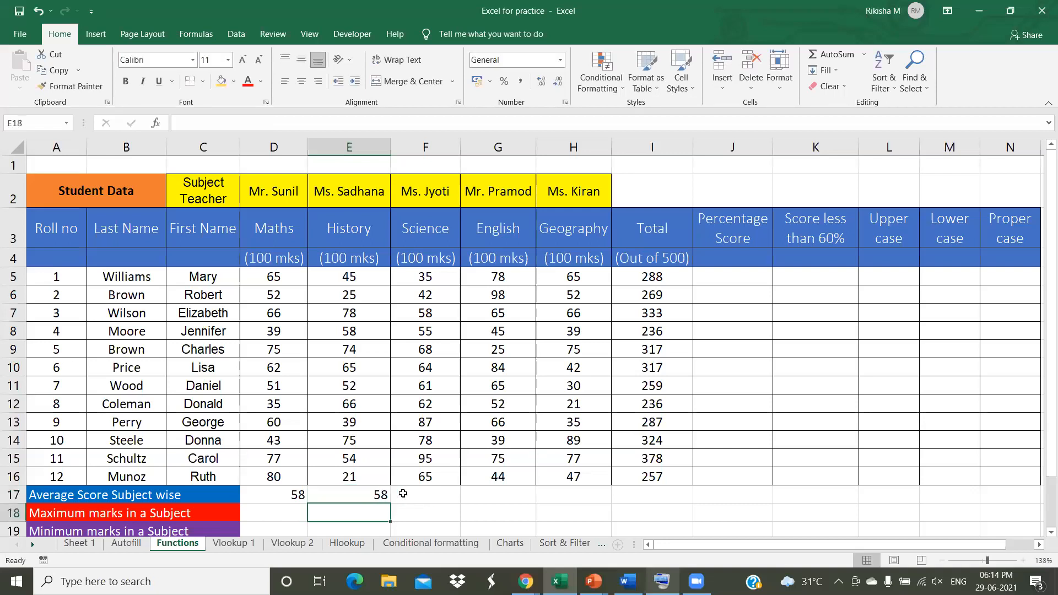
left_click(361, 495)
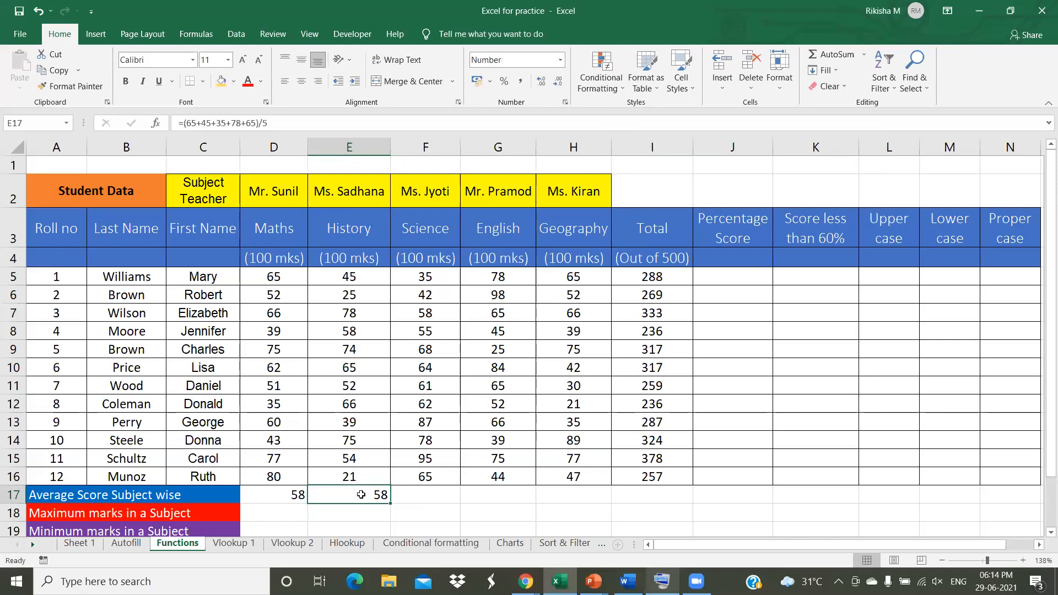
- Insert a new column headed Average before the Percentage Score column, and clear the AVERAGE formula from D17
left_click(288, 489)
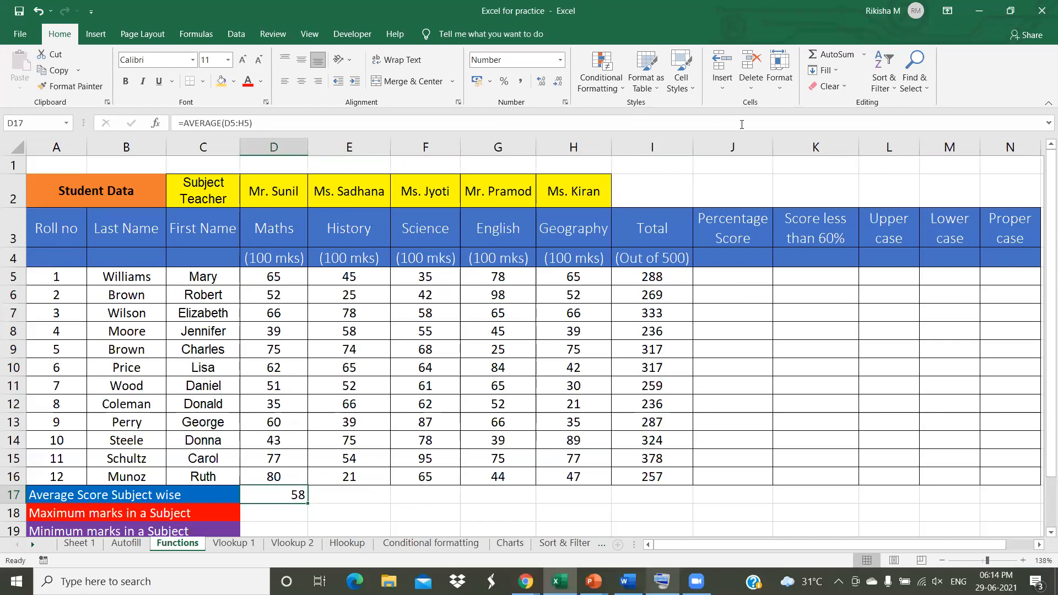
left_click(732, 148)
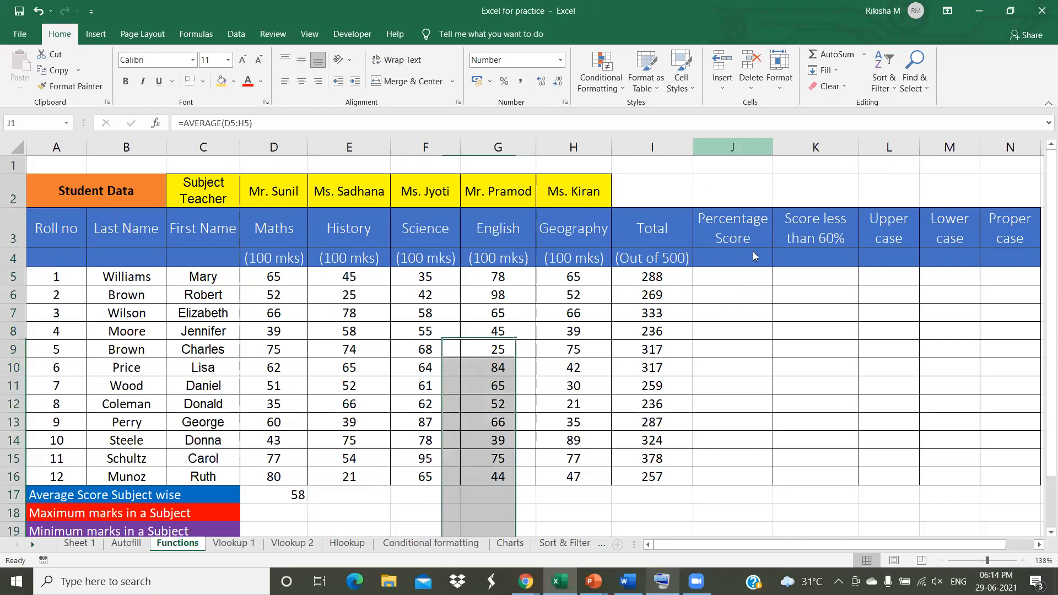
left_click(836, 495)
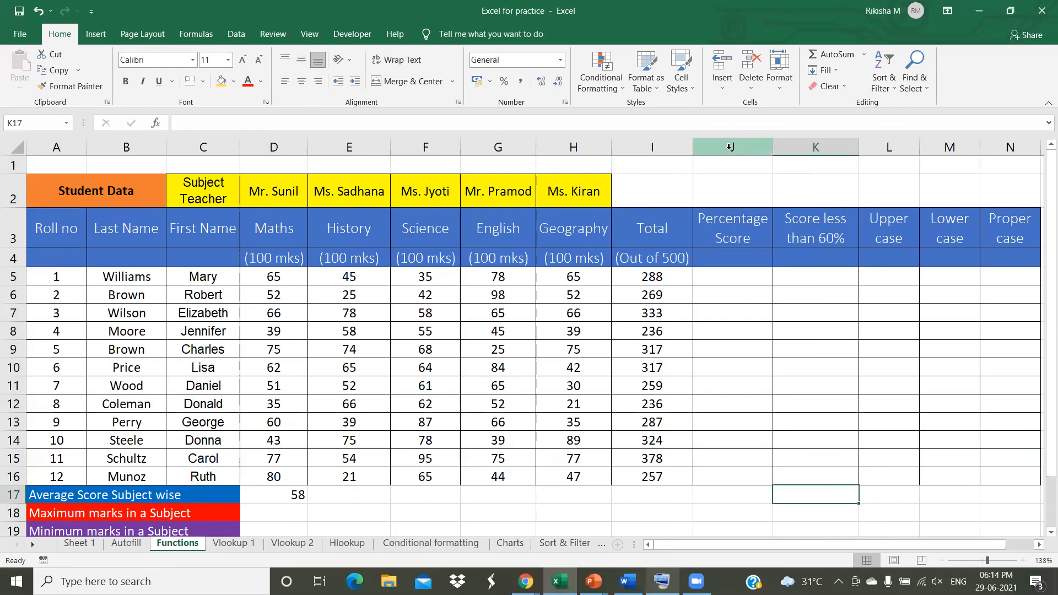
left_click(730, 147)
right_click(730, 148)
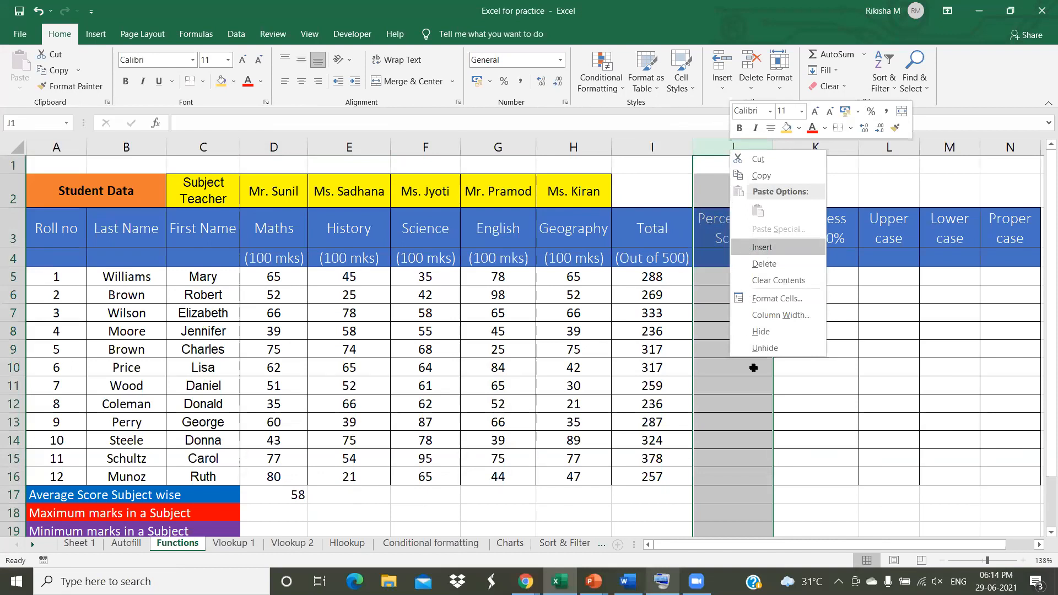
left_click(762, 248)
left_click(733, 228)
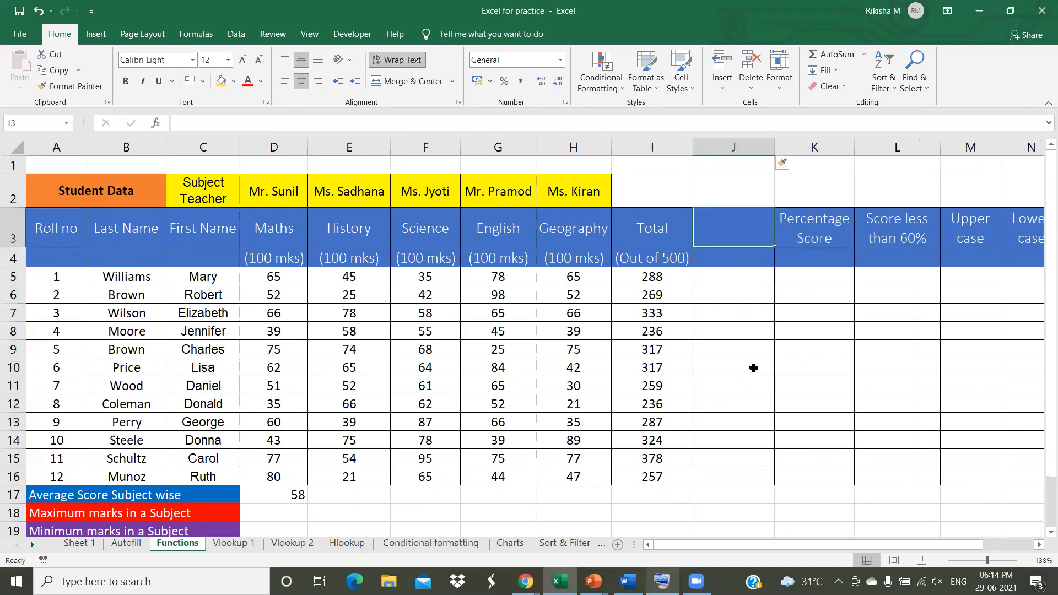
type("Average")
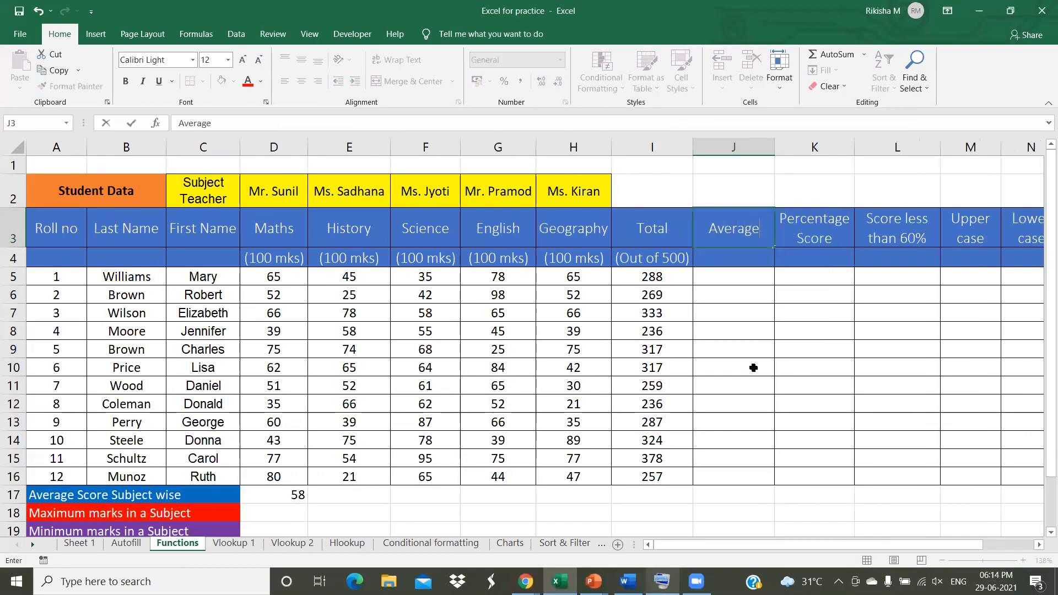
left_click(293, 492)
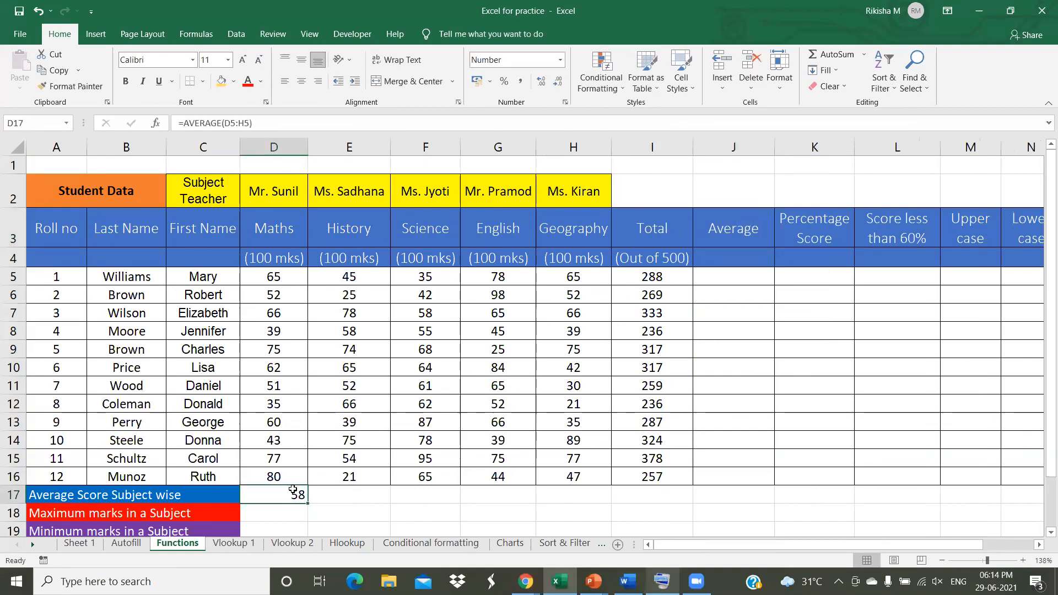
key("Delete")
- Calculate the first student's average in J5 with =average(D5:H5)
left_click(706, 274)
type("=average(")
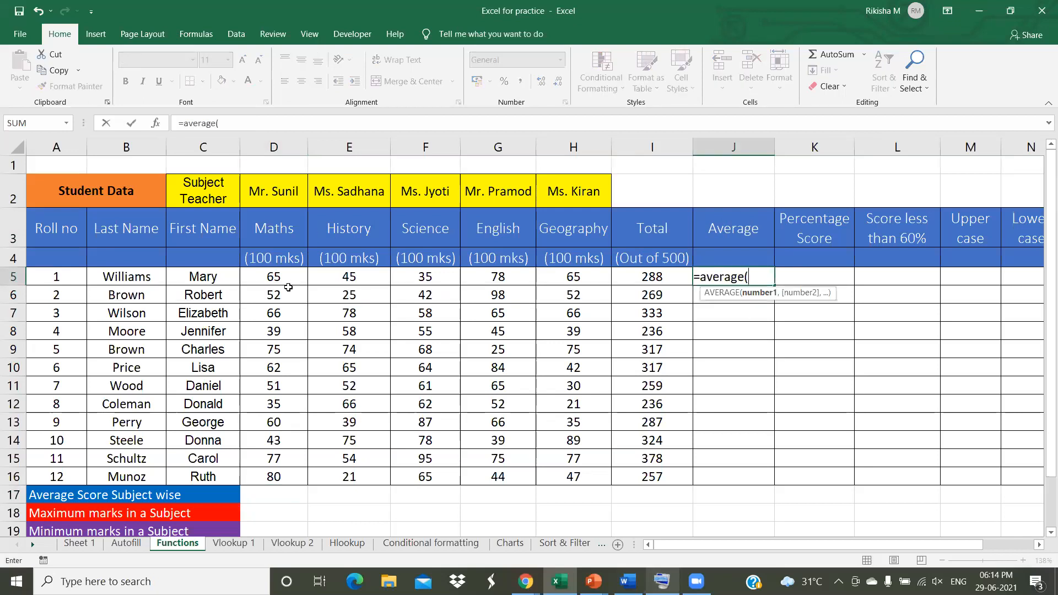
left_click_drag(284, 278, 573, 278)
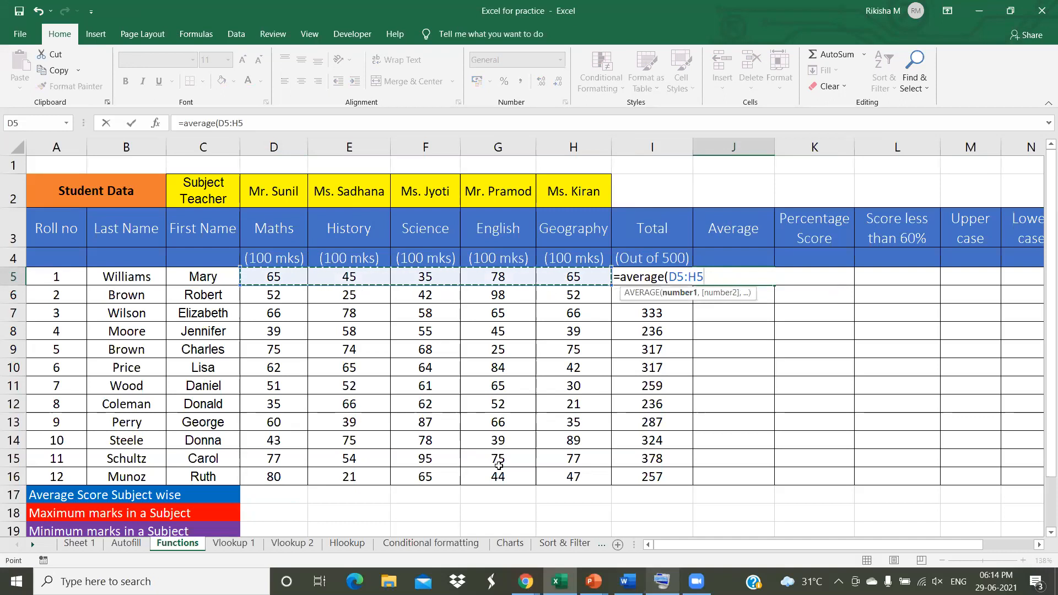
type(")")
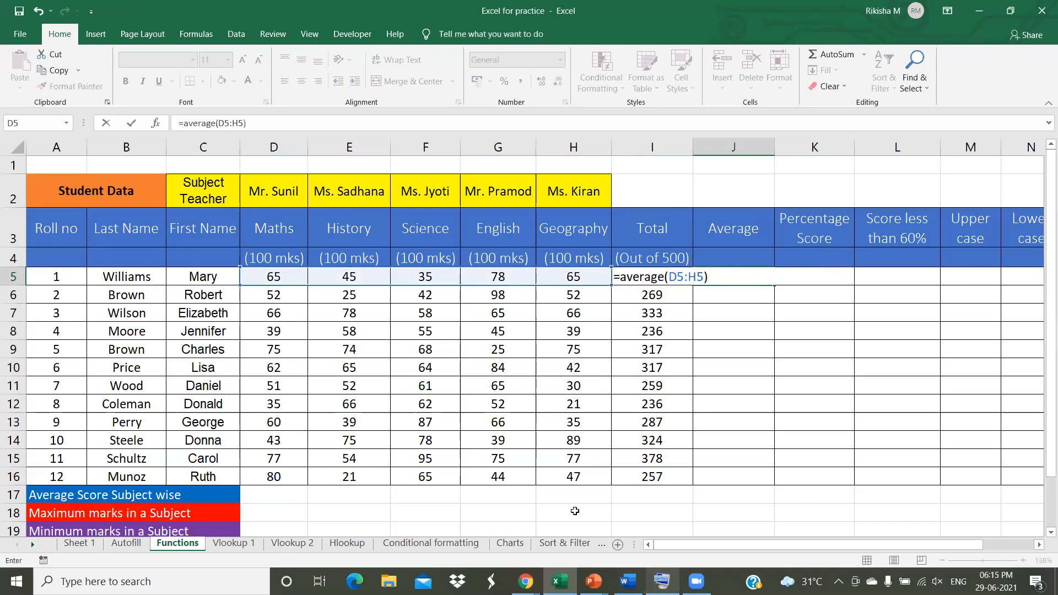
key("Return")
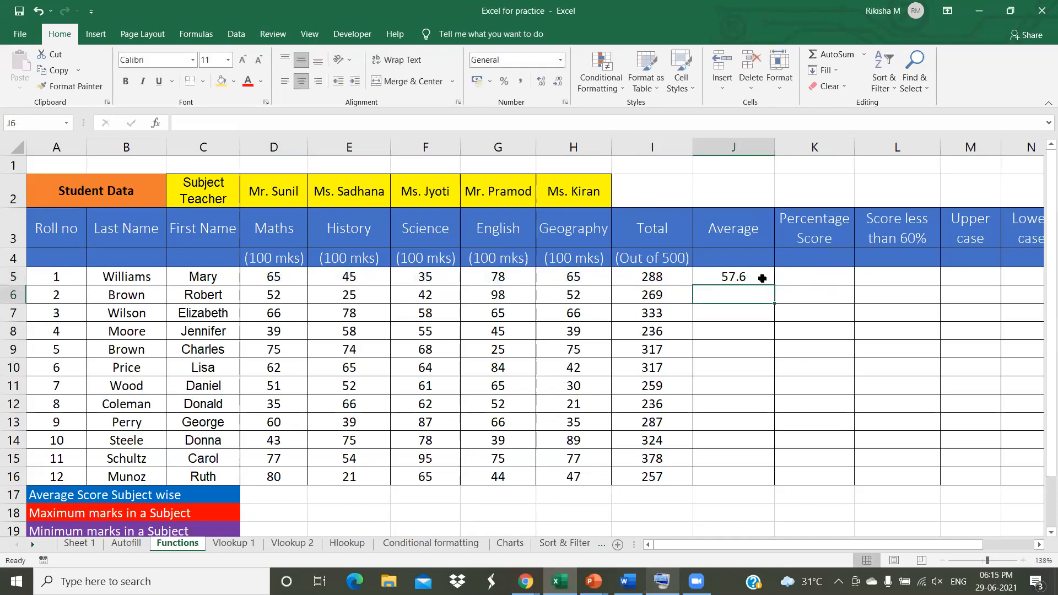
- Fill the AVERAGE formula from J5 down to J16 for all students
left_click(764, 279)
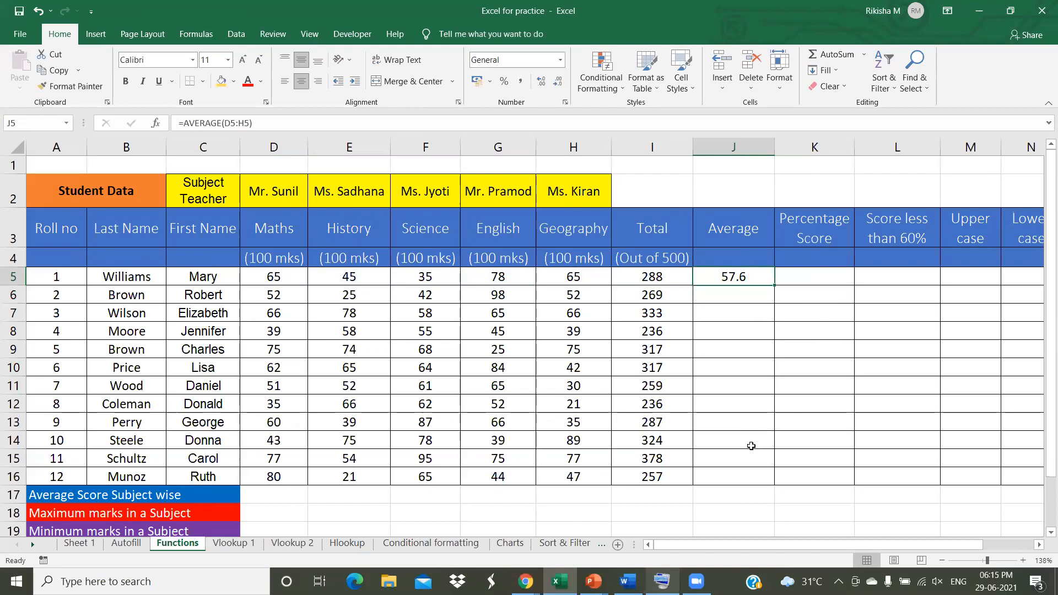
left_click(751, 477, "shift")
key("ctrl+d")
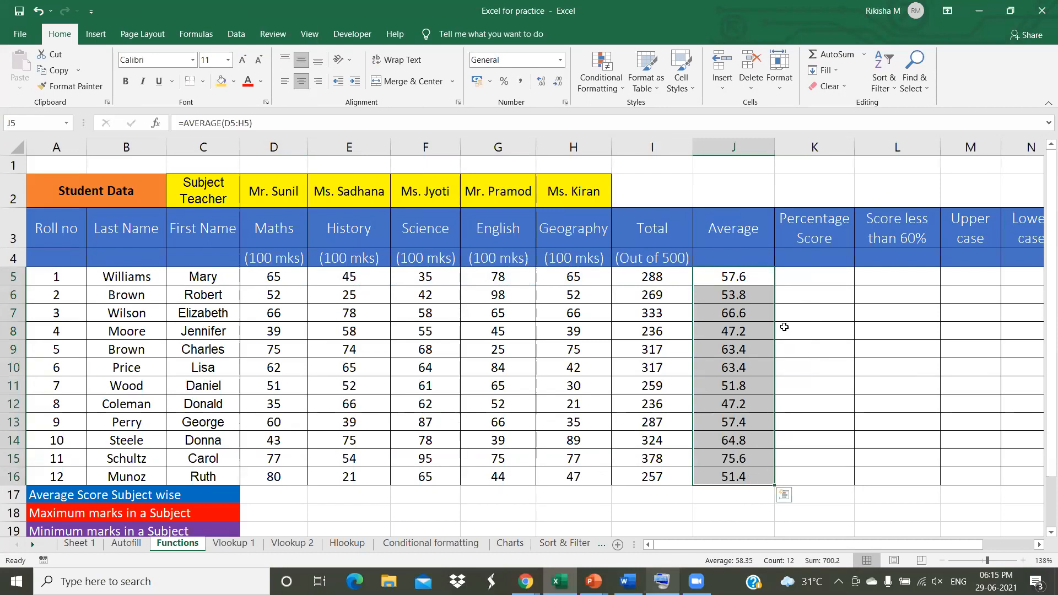
left_click(794, 313)
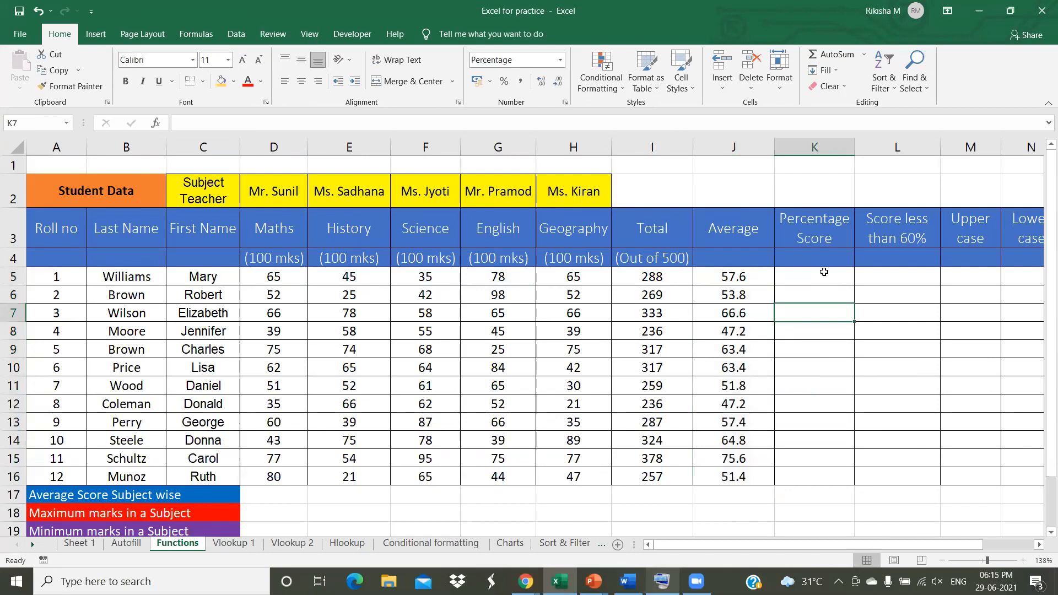
key("Up")
key("Up")
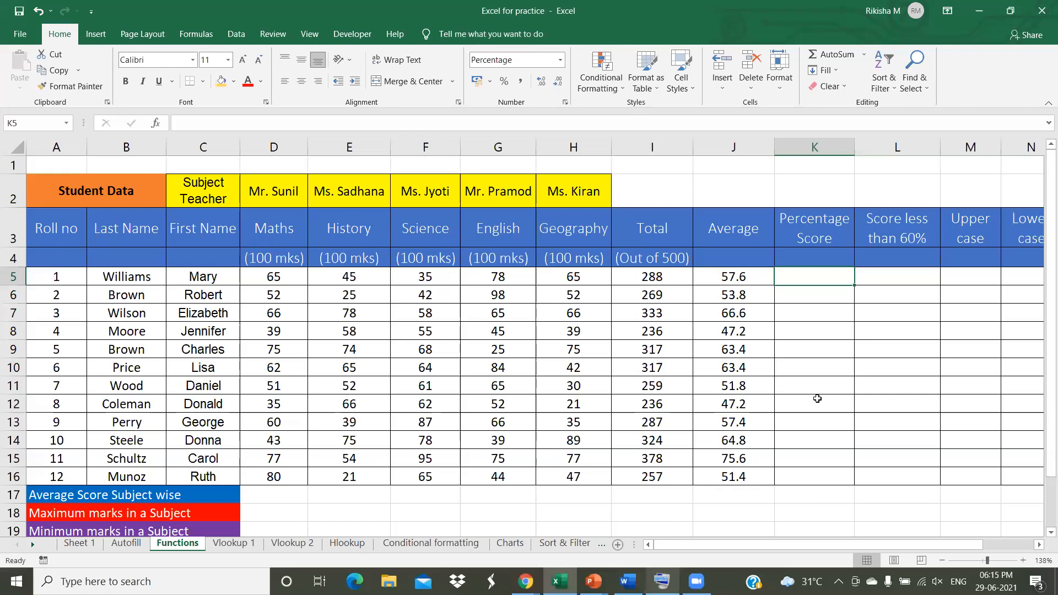
- Clear the student averages in J5:J16
left_click_drag(749, 281, 750, 478)
key("Delete")
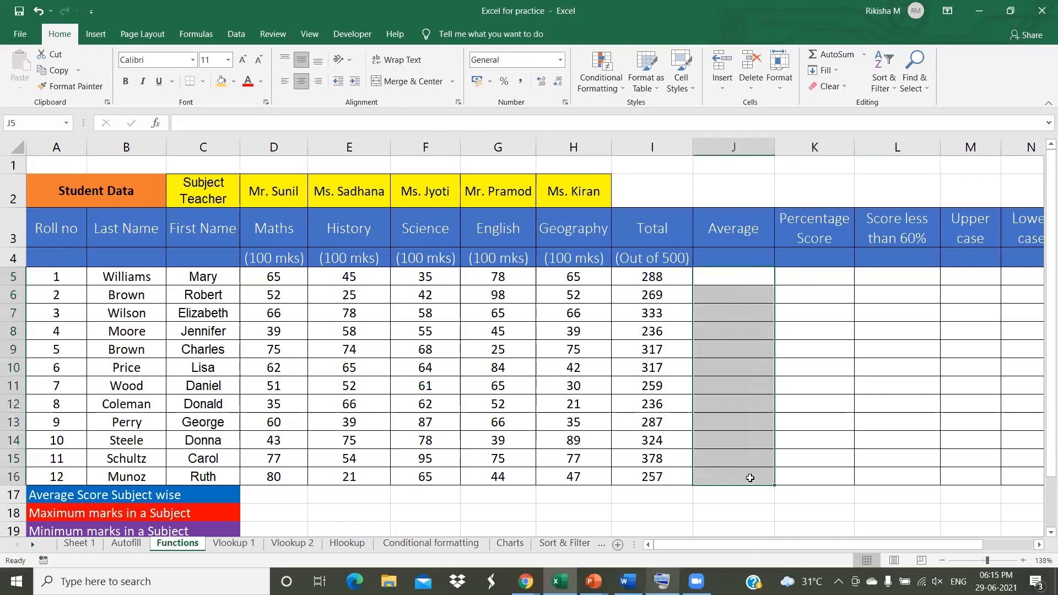
left_click(731, 515)
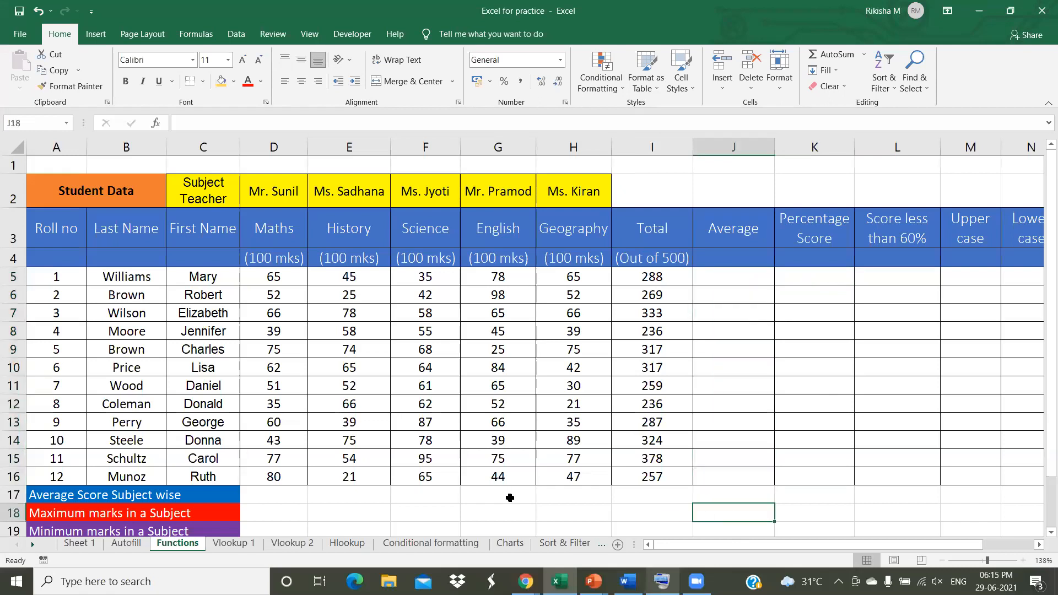
left_click(530, 496)
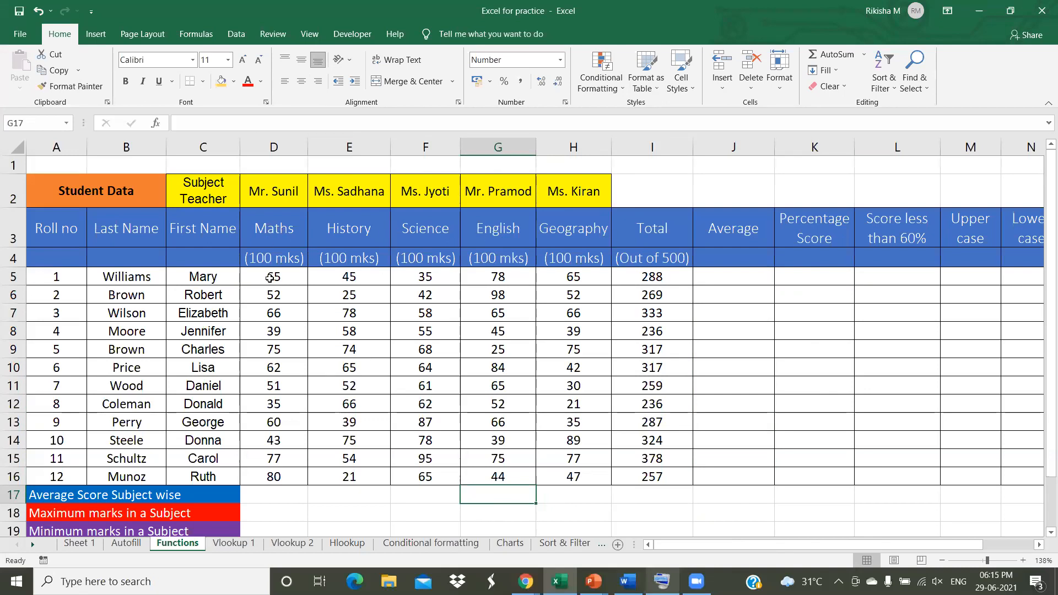
left_click(330, 281)
left_click(447, 280)
key("Right")
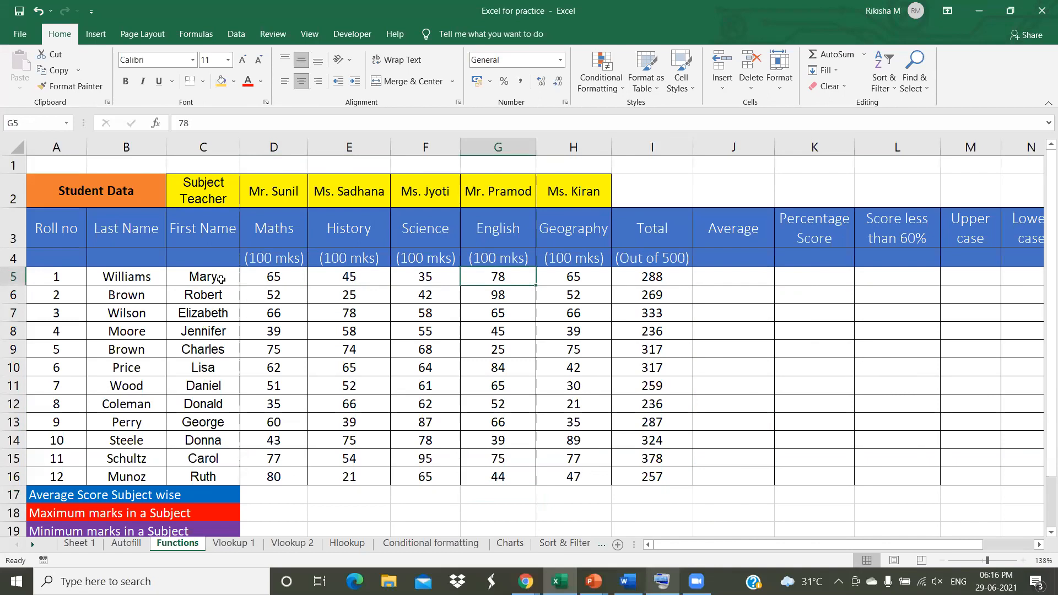
- Calculate the first student's average in J5 with =average(D5:H5), extending the range from D5 to H5
left_click(719, 282)
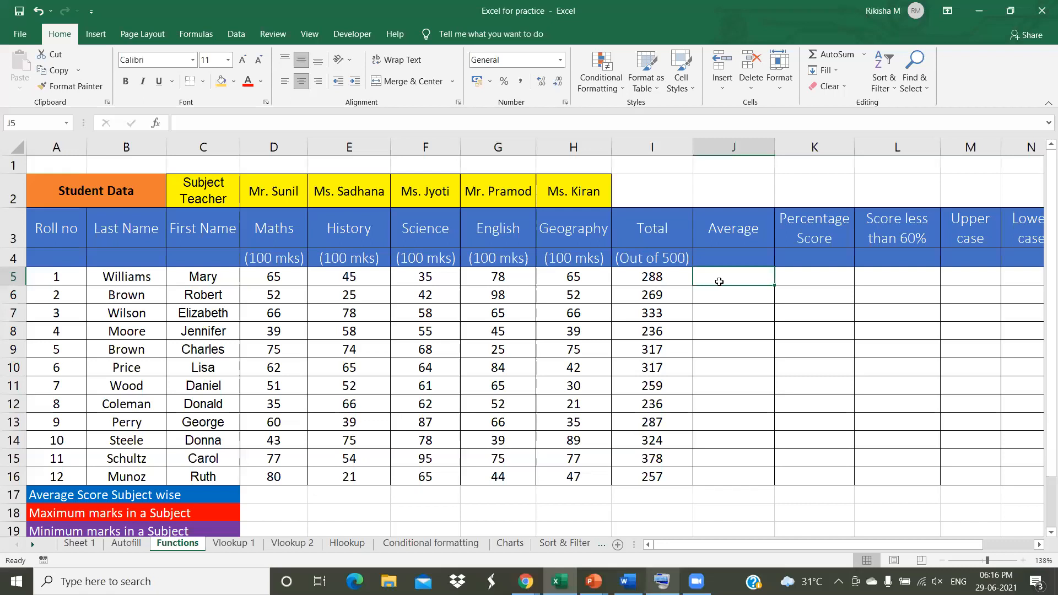
type("=av")
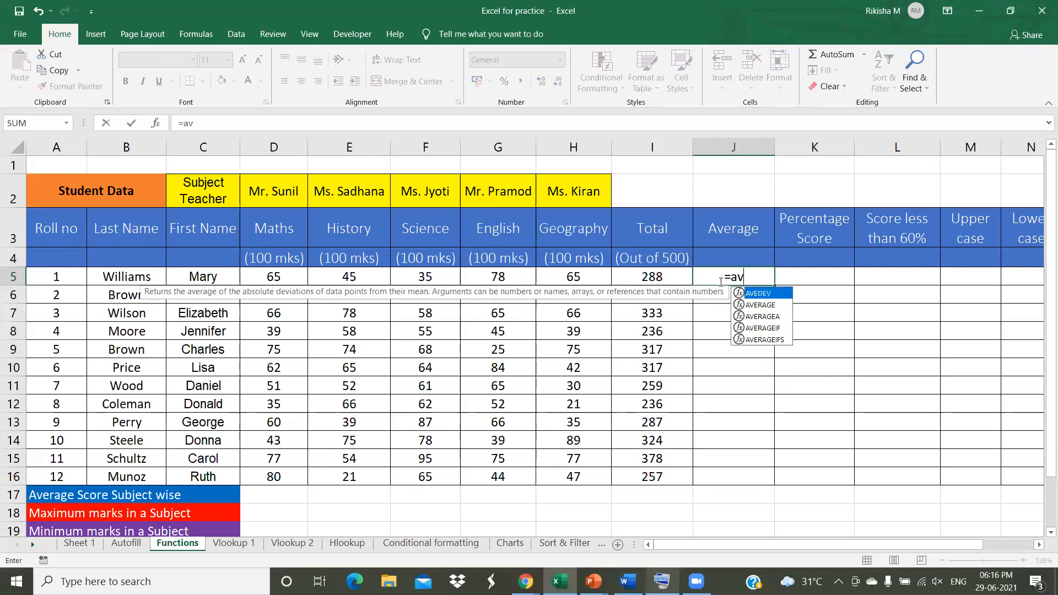
type("erage")
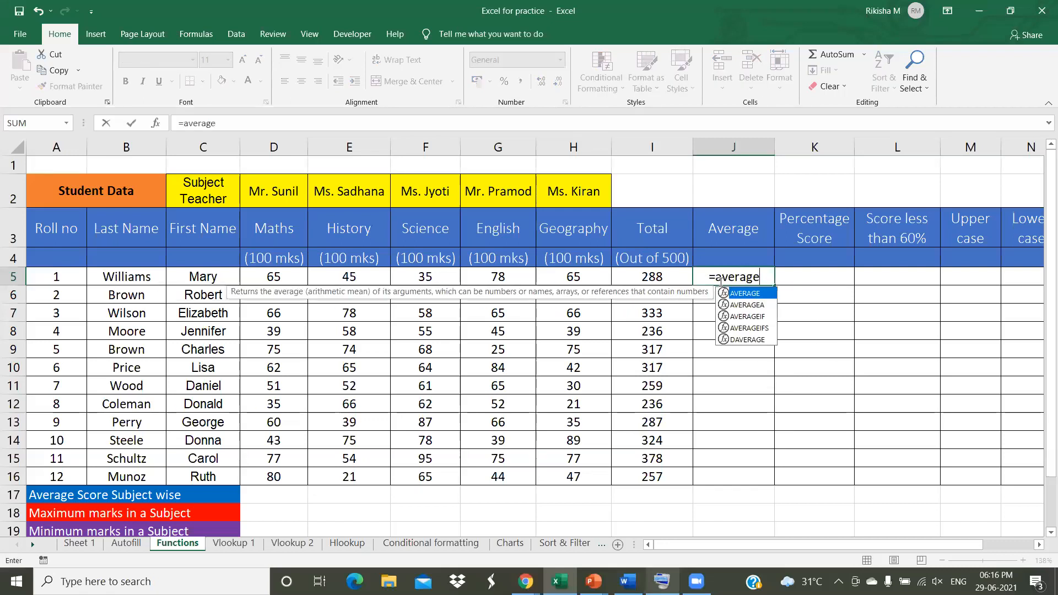
type("(")
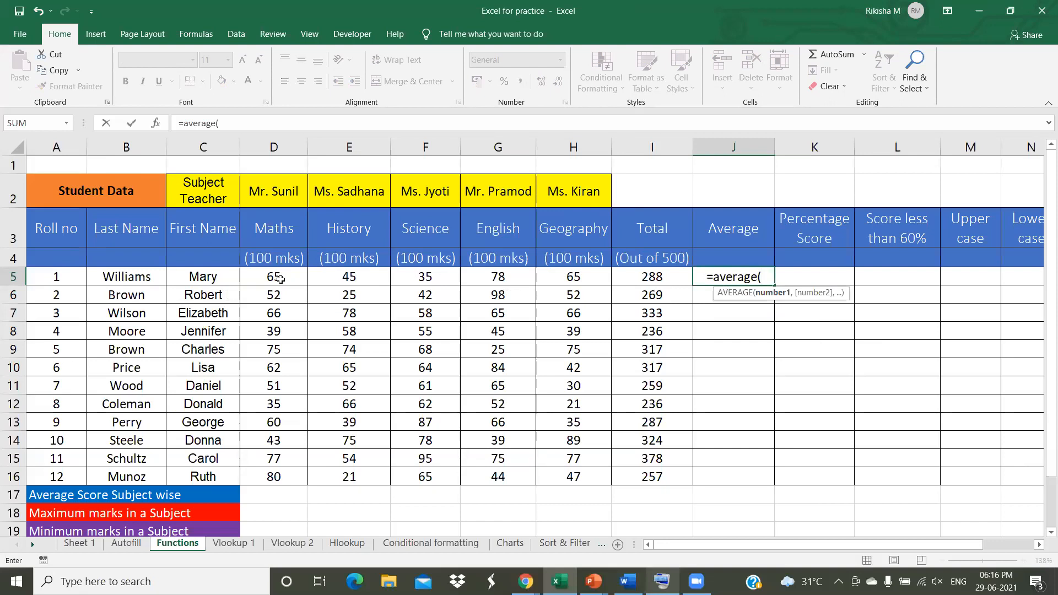
left_click(277, 271)
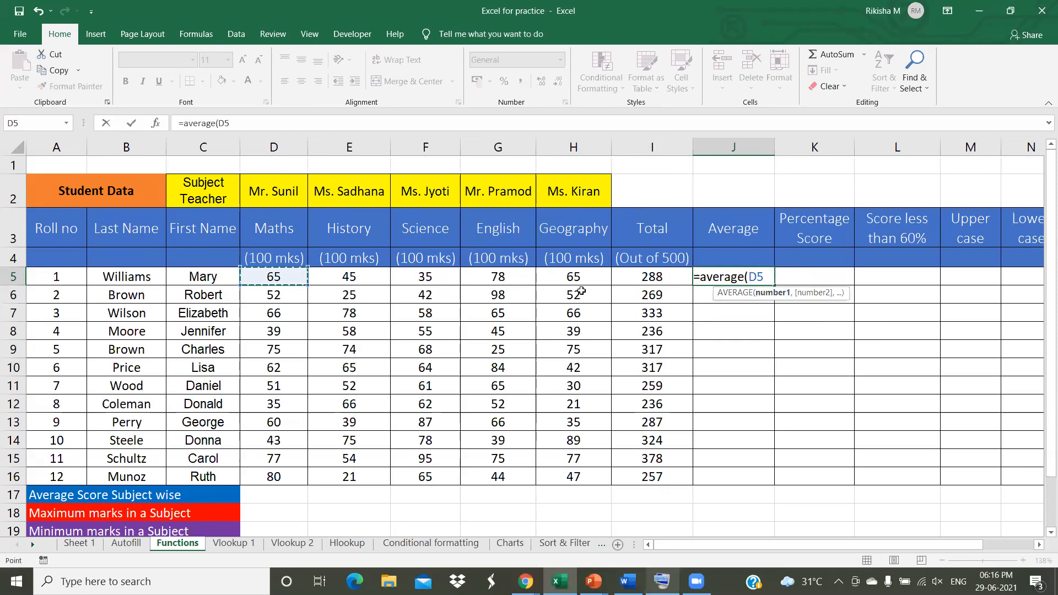
key("F8")
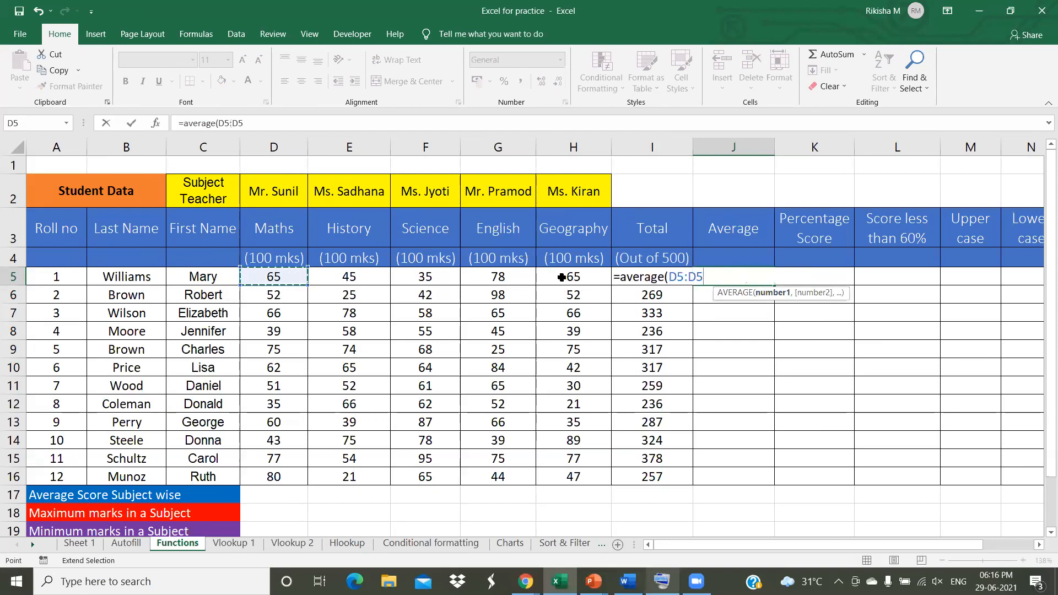
left_click(561, 277)
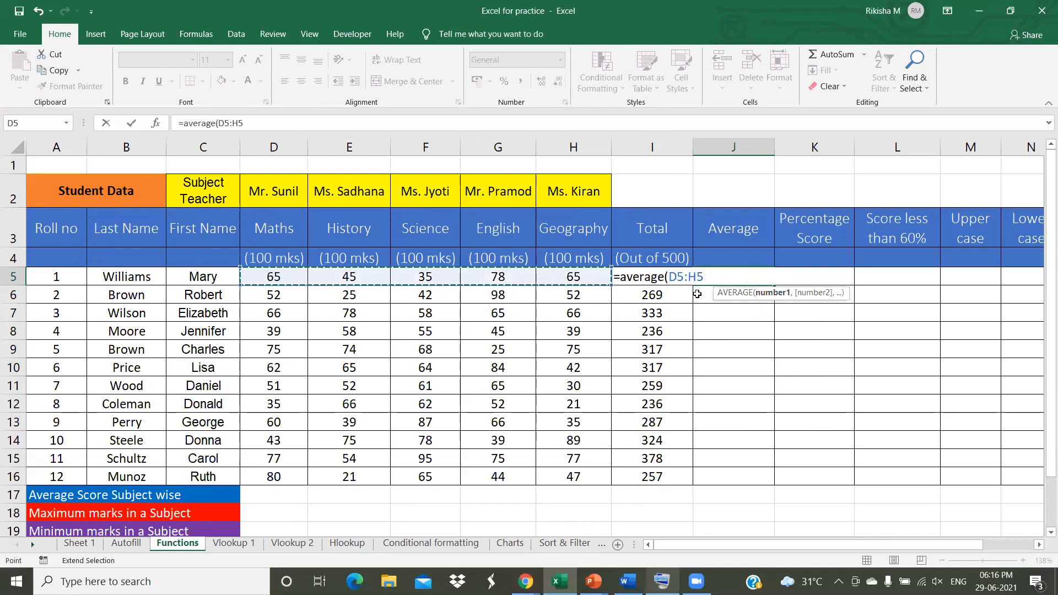
type(")")
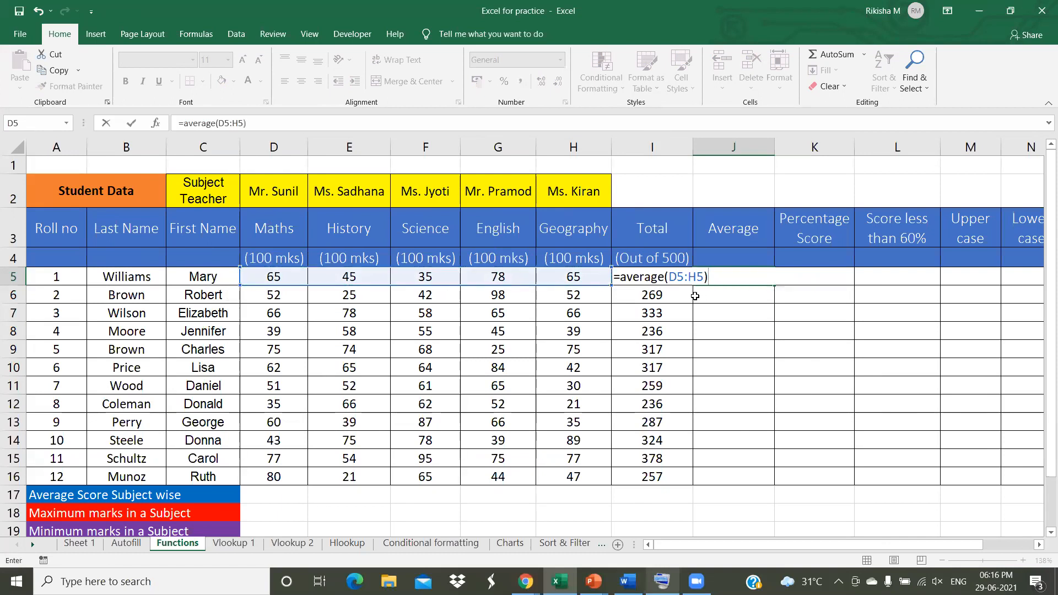
key("Return")
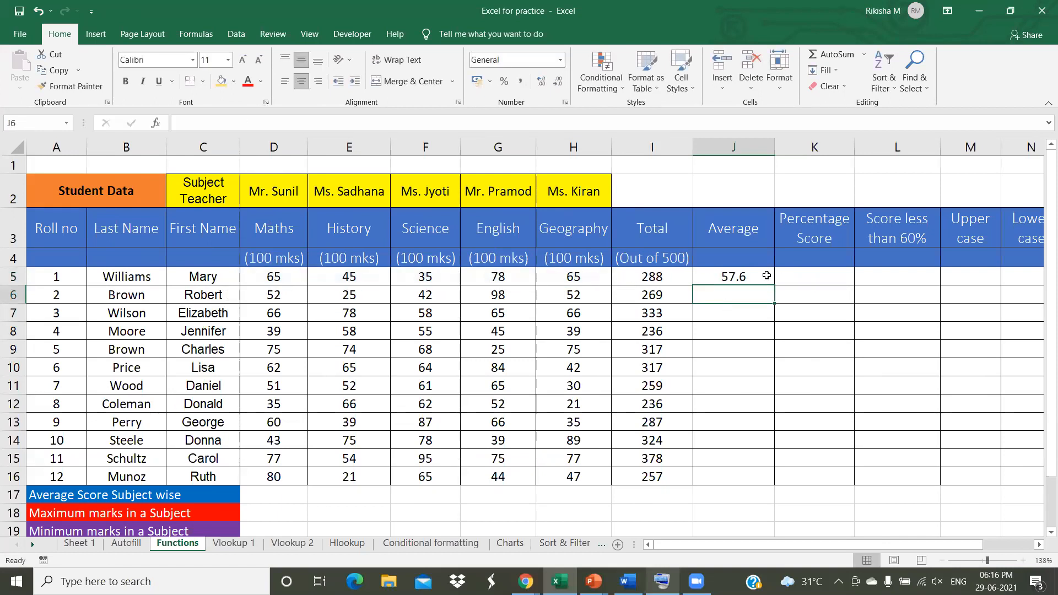
- Fill the AVERAGE formula from J5 down through J16
left_click(767, 276)
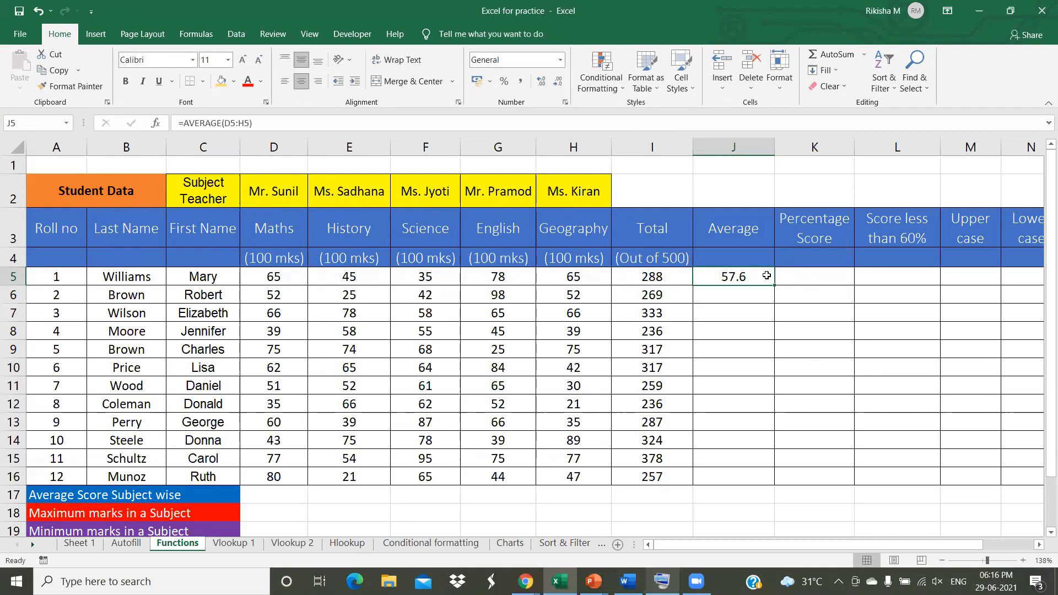
left_click(749, 471, "shift")
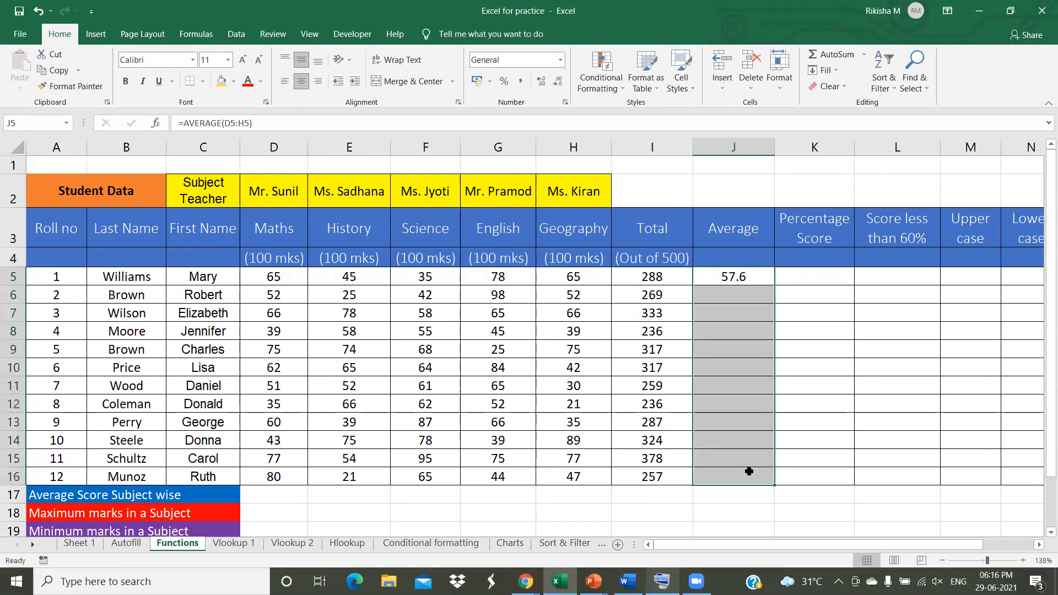
key("ctrl+d")
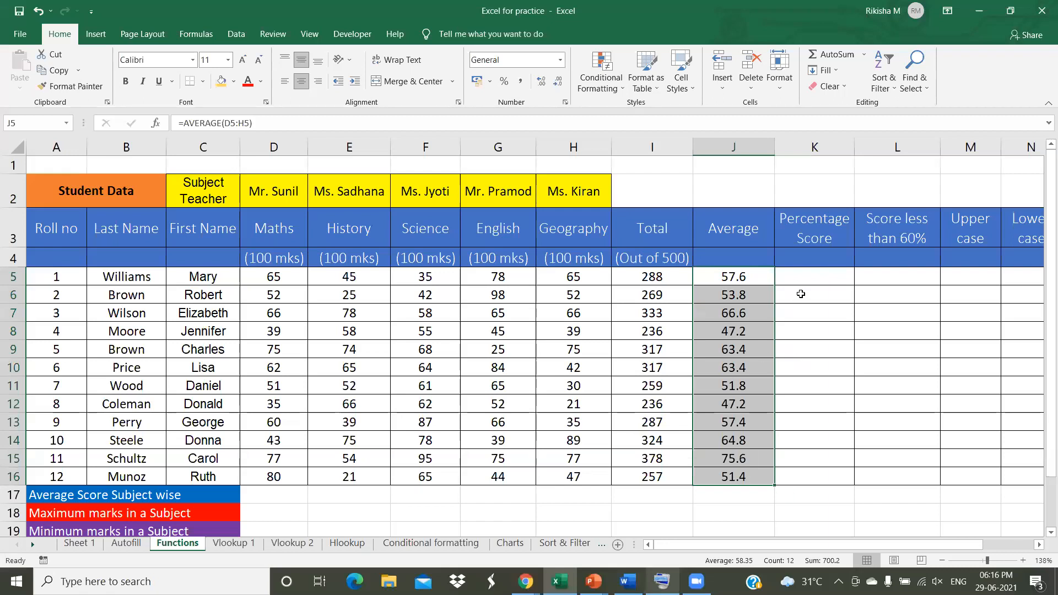
- Try the percentage formula =I5/500*100 in K5 for the first student, and clear the cell again
left_click(826, 279)
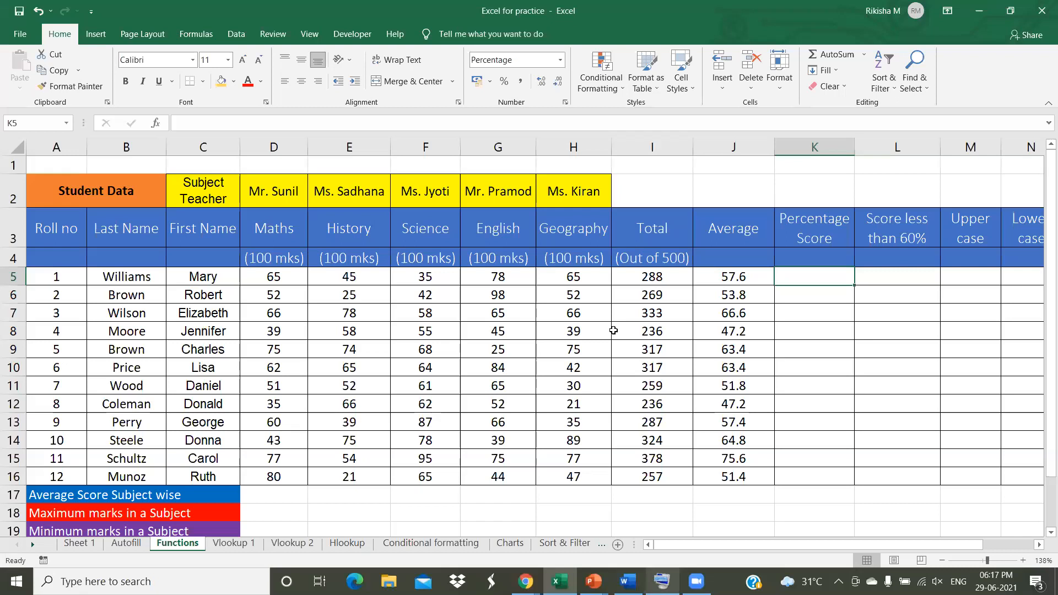
left_click(665, 280)
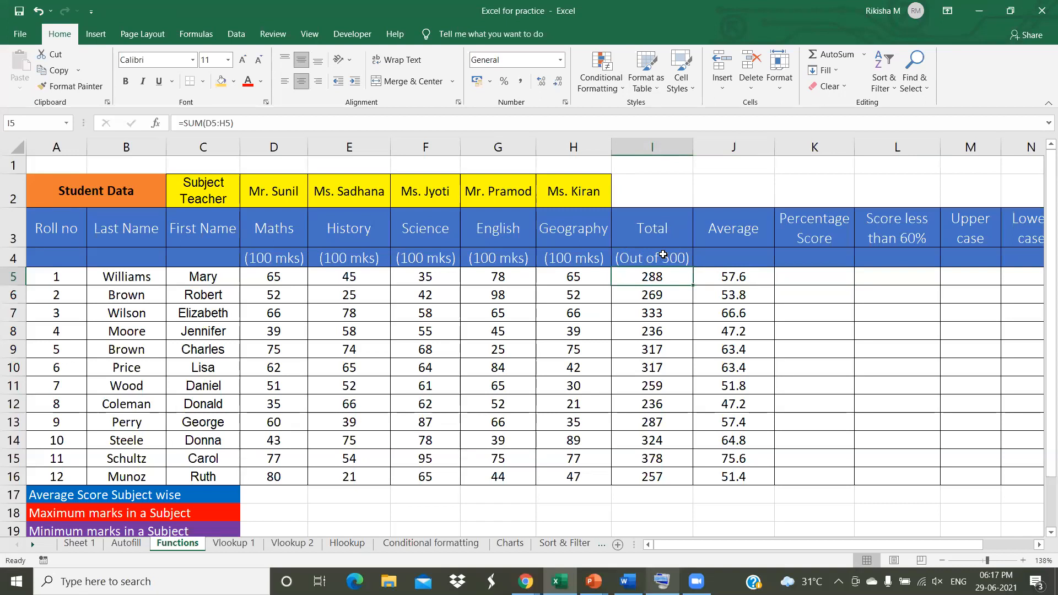
left_click(805, 275)
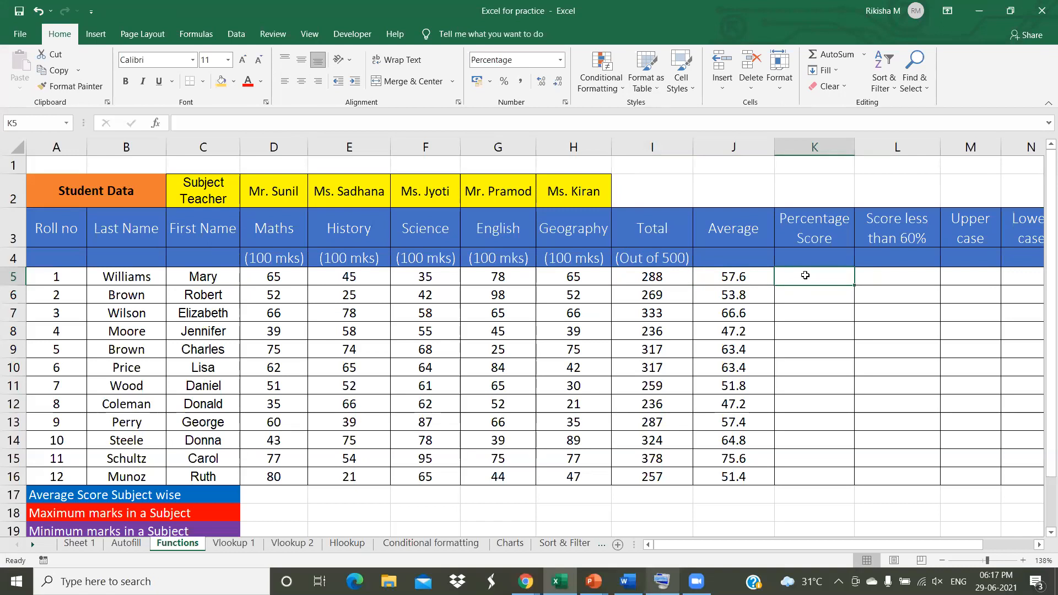
type("=")
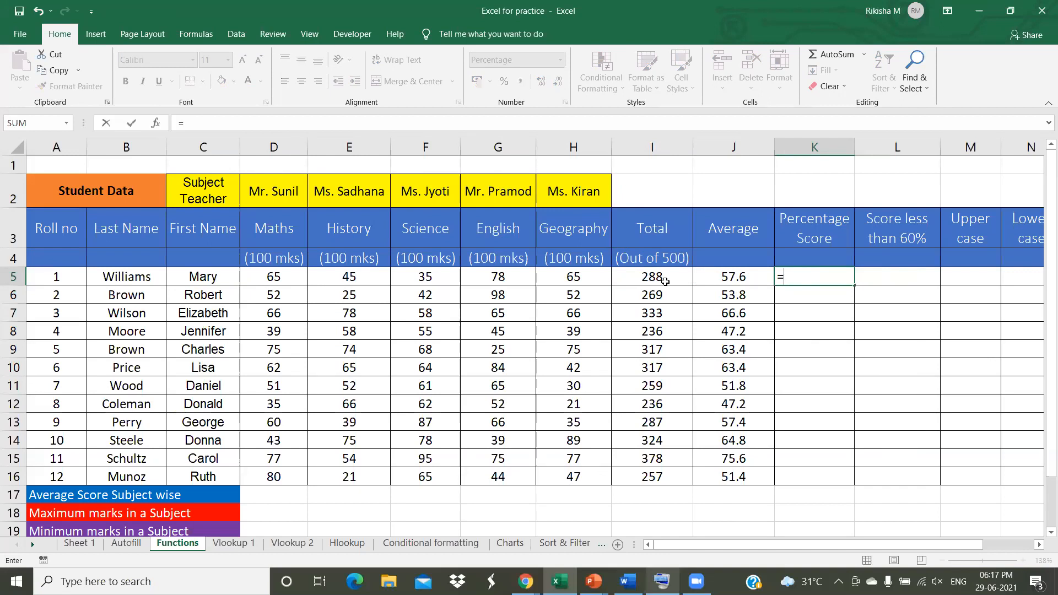
left_click(665, 281)
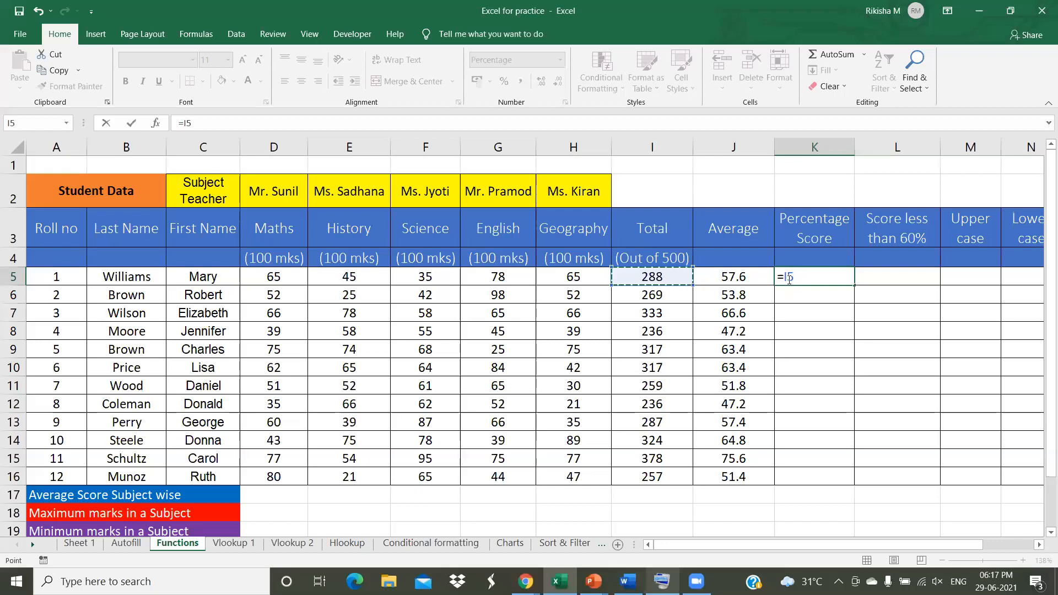
type("/500*100")
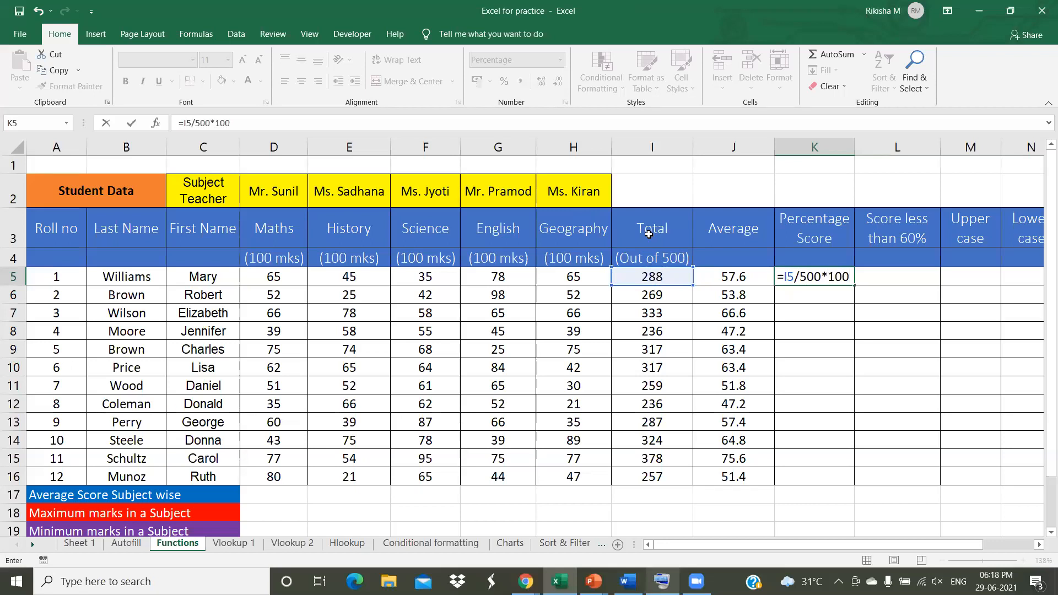
key("Return")
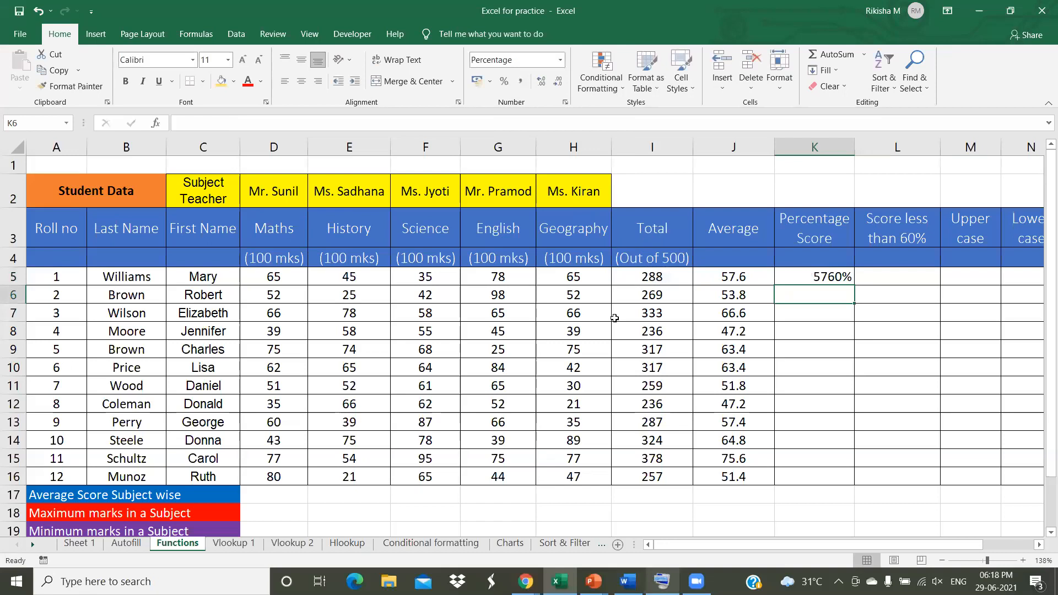
left_click(805, 280)
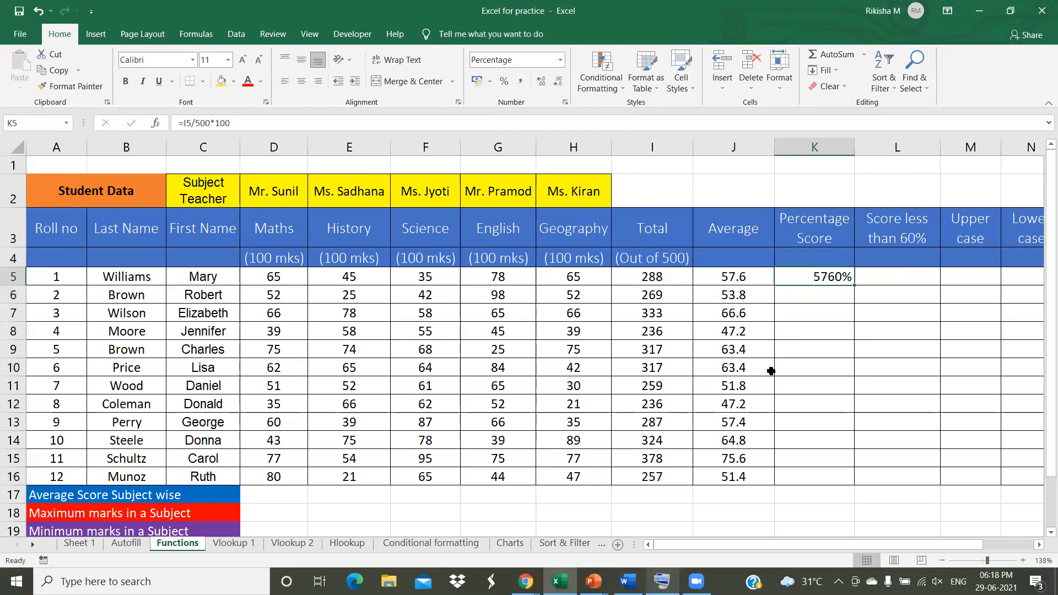
key("Delete")
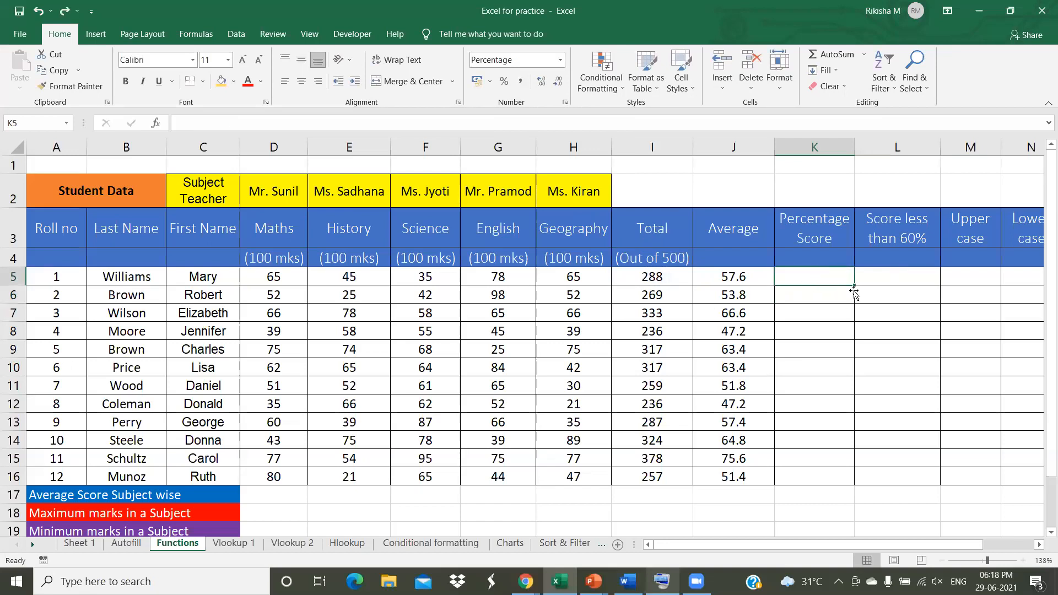
key("BackSpace")
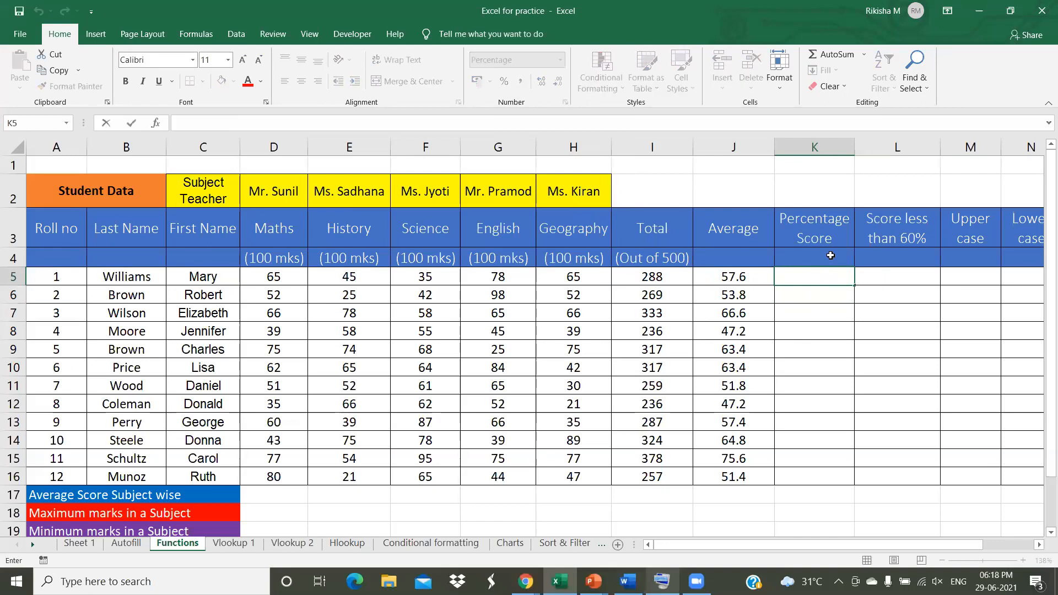
- Enter the percentage formula =(I5/500)*100 in K5 and apply the comma style number format to it
type("=")
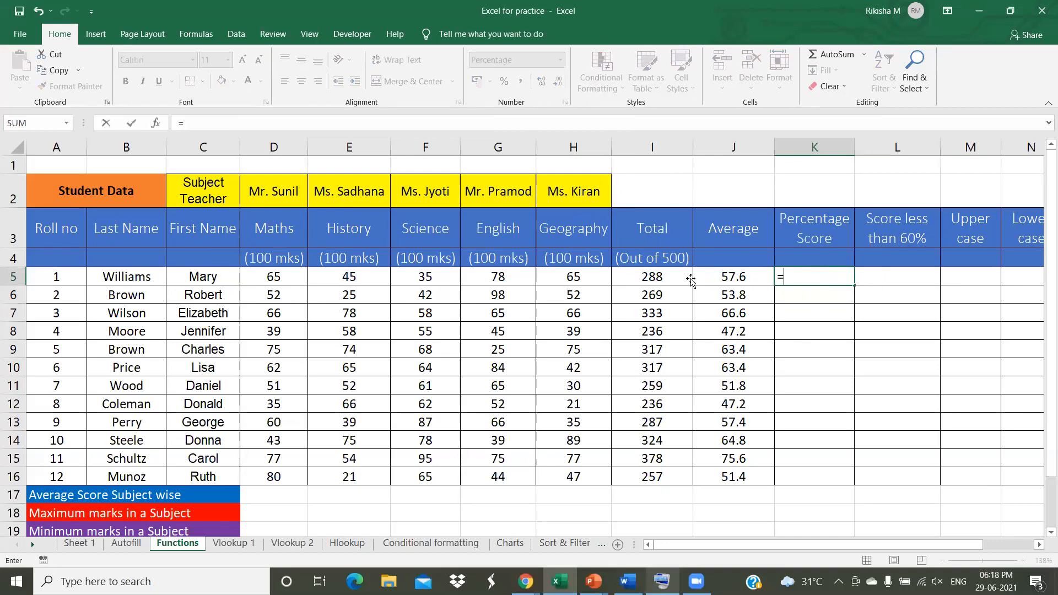
left_click(689, 278)
type("/")
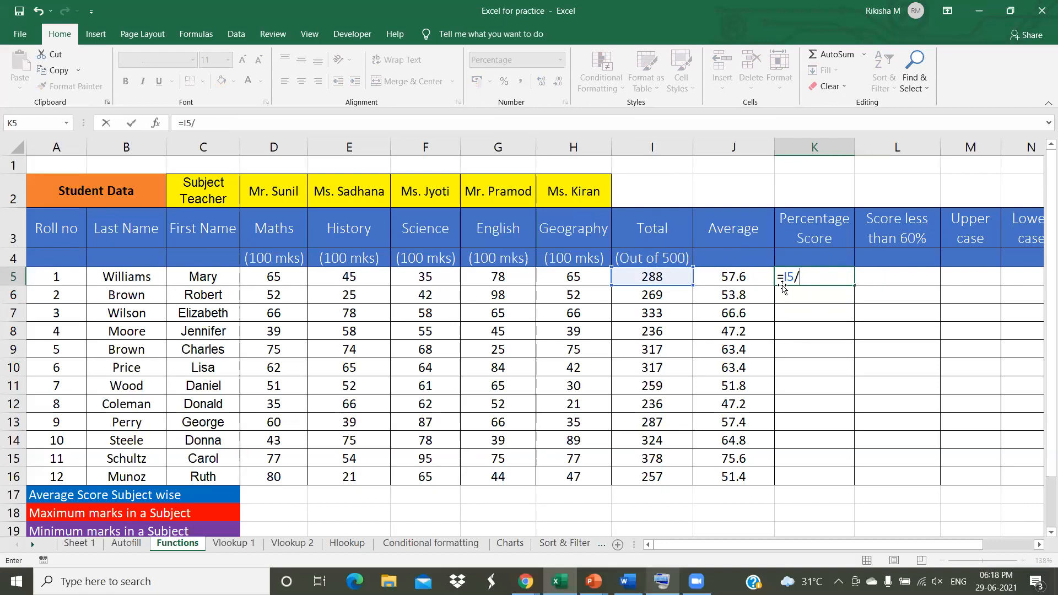
type("500)")
type("(")
type("*")
type("100")
key("Return")
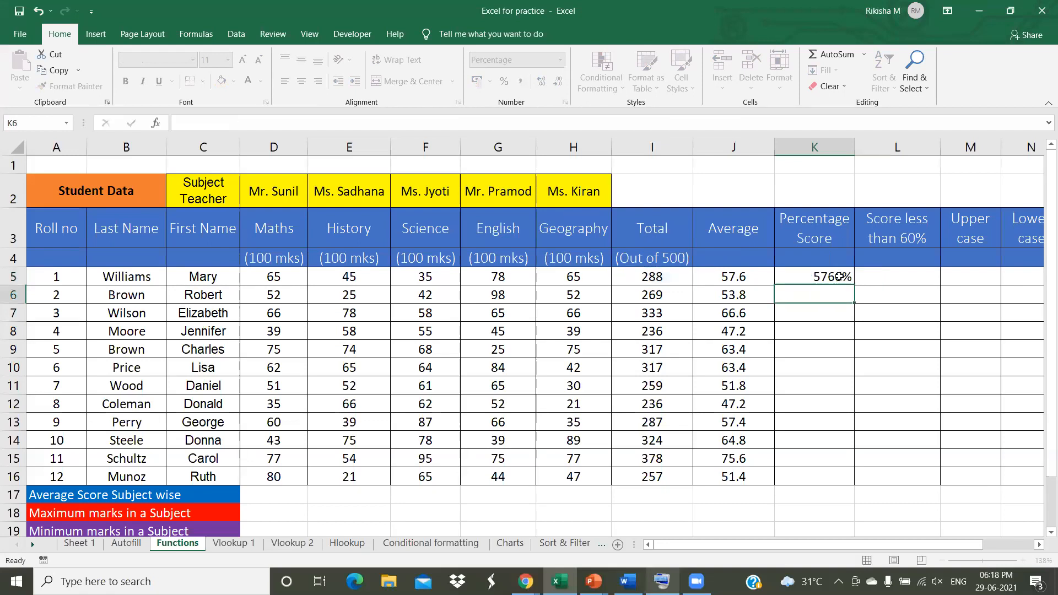
left_click(824, 274)
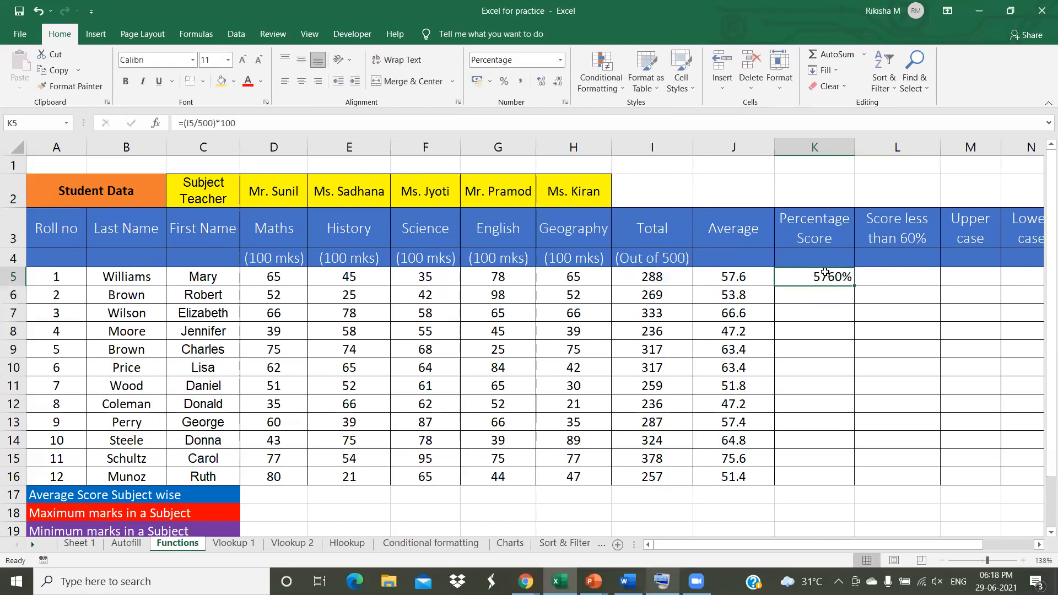
left_click(518, 83)
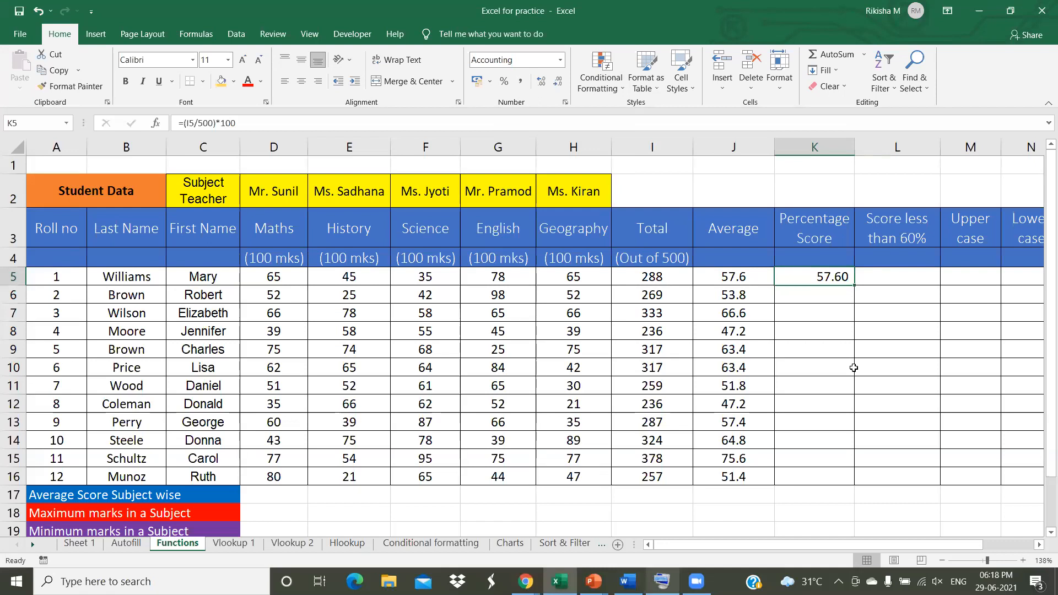
- Calculate the second student's percentage score in K6 with =I6/500, without multiplying by 100
left_click(824, 294)
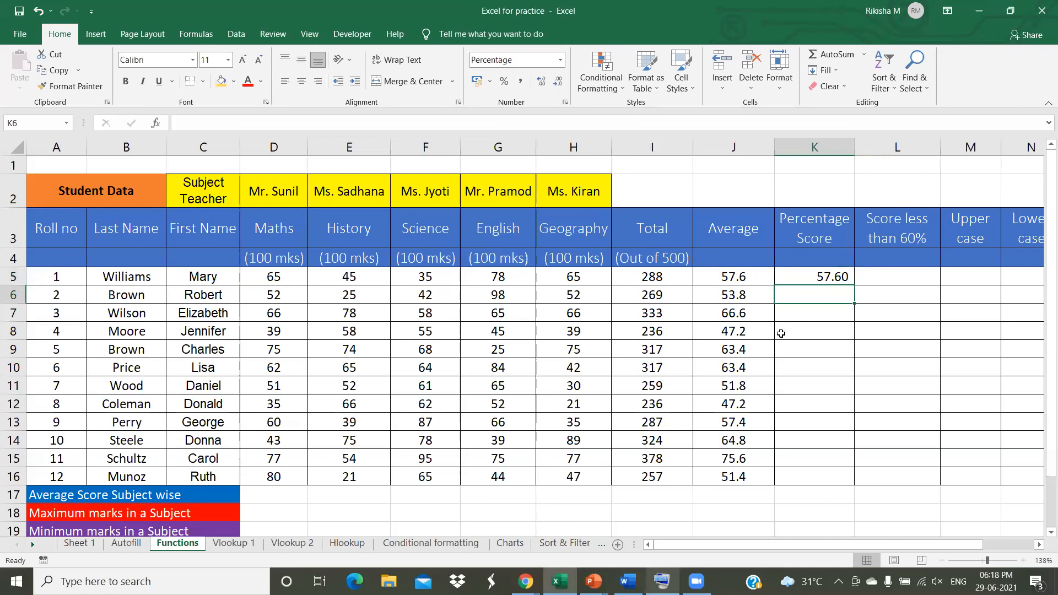
type("=")
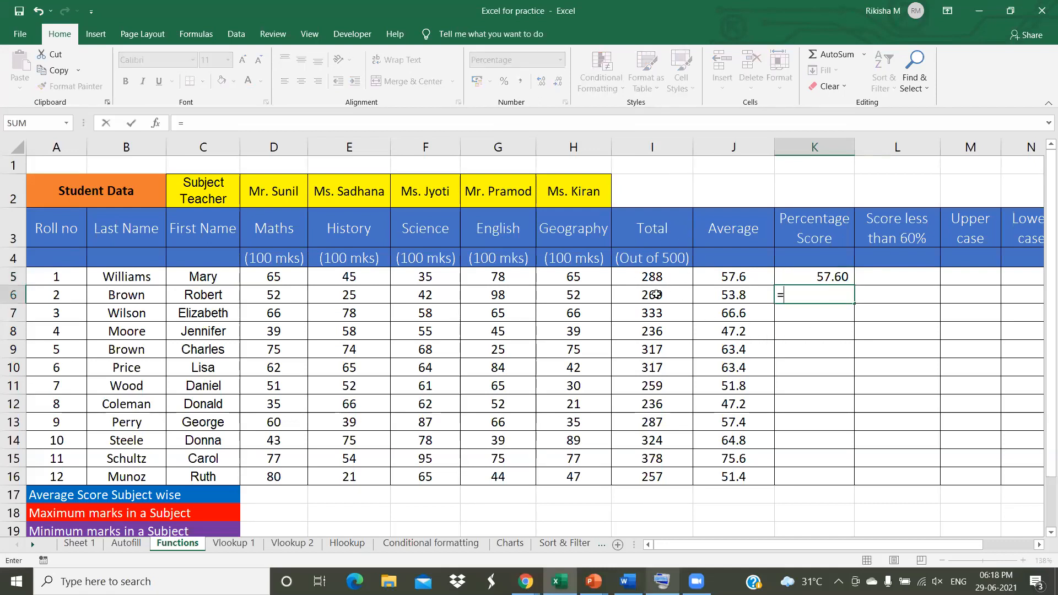
key("Left")
key("Left")
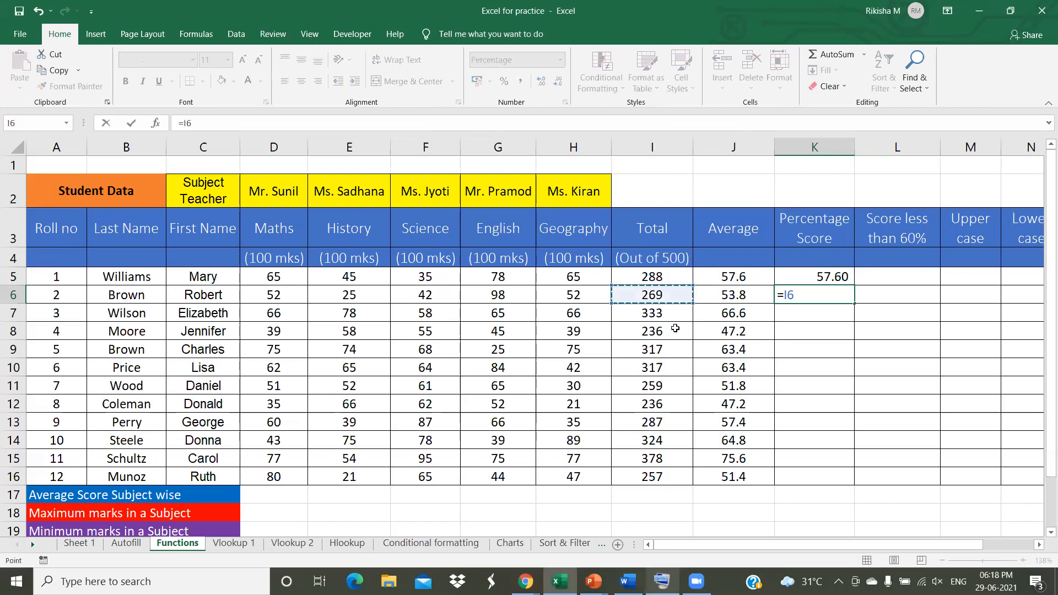
type("/500")
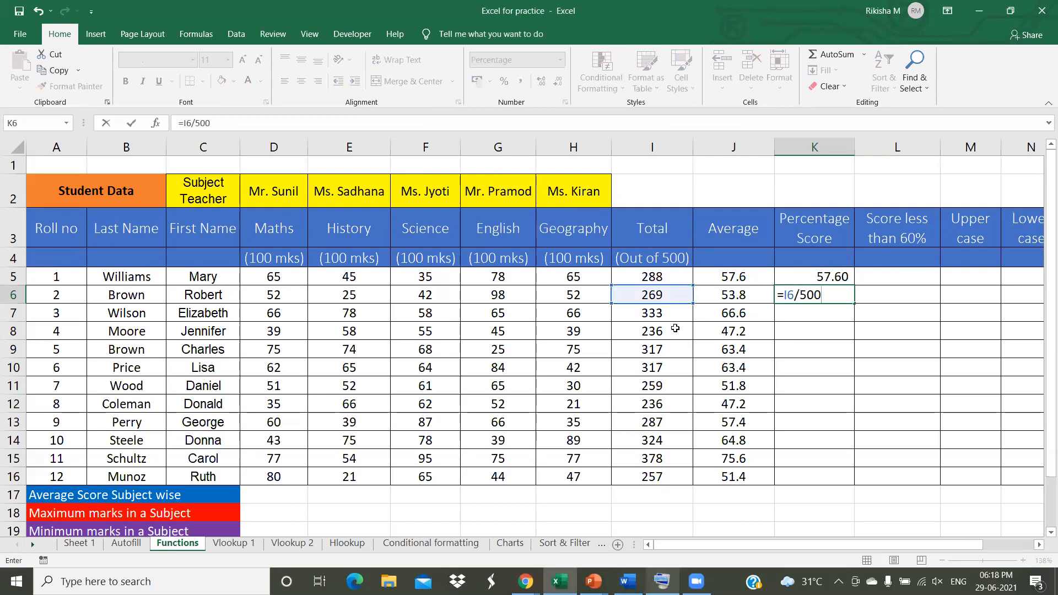
key("Return")
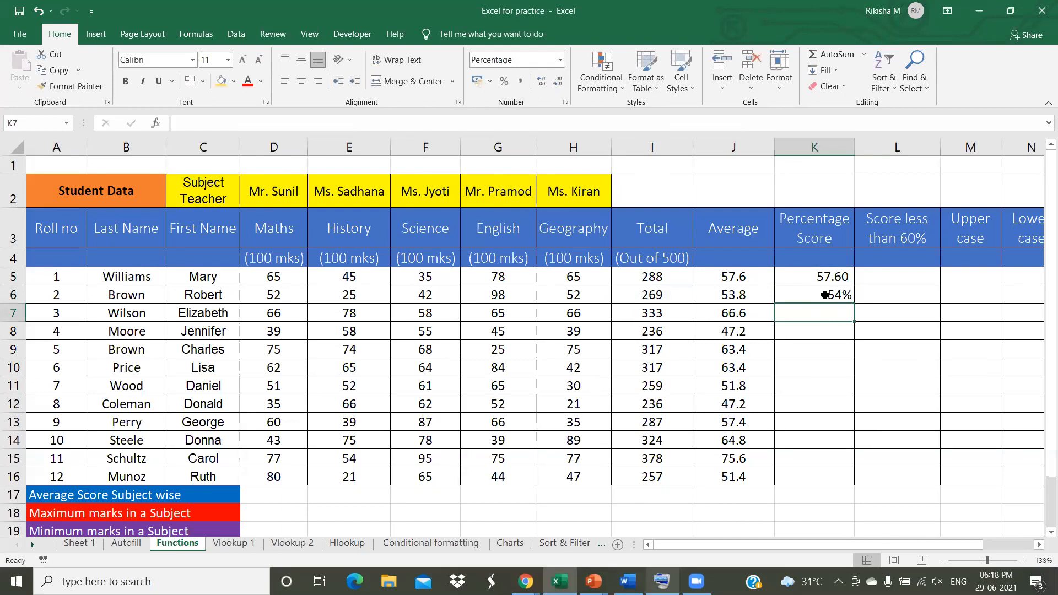
left_click(830, 298)
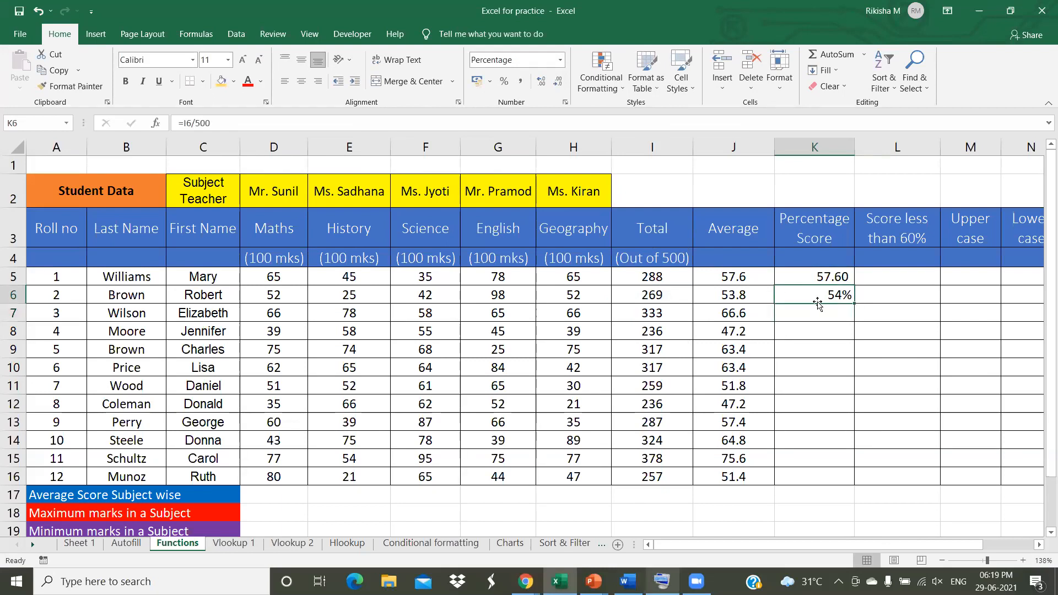
- Delete the whole Percentage Score column K and insert a new blank column in its place before Score less than 60%
left_click_drag(813, 179, 836, 373)
left_click(814, 147)
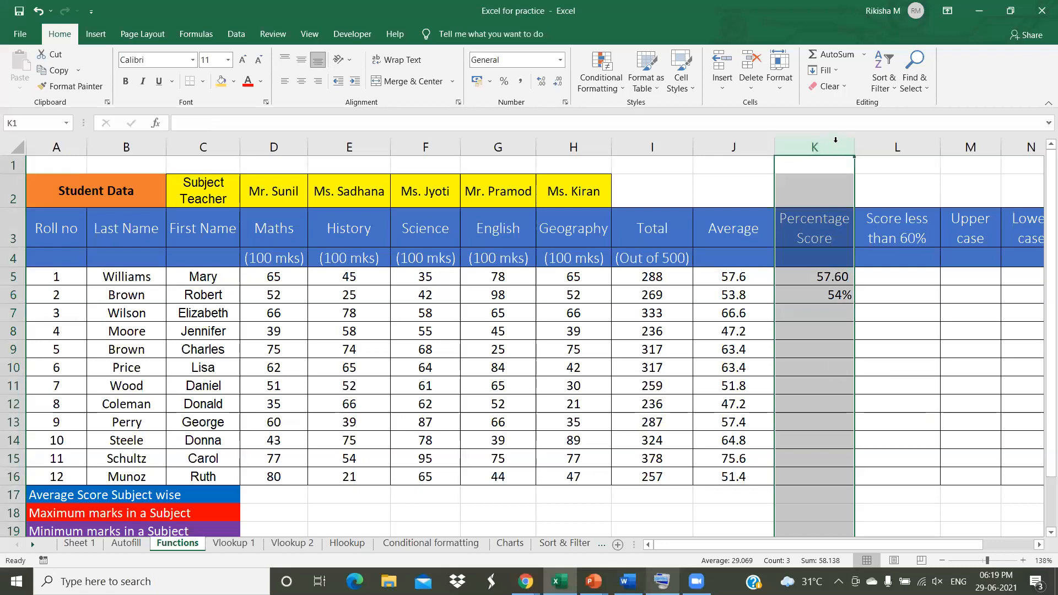
scroll(865, 262, "down", 5)
scroll(865, 262, "up", 5)
key("ctrl+minus")
key("ctrl+plus")
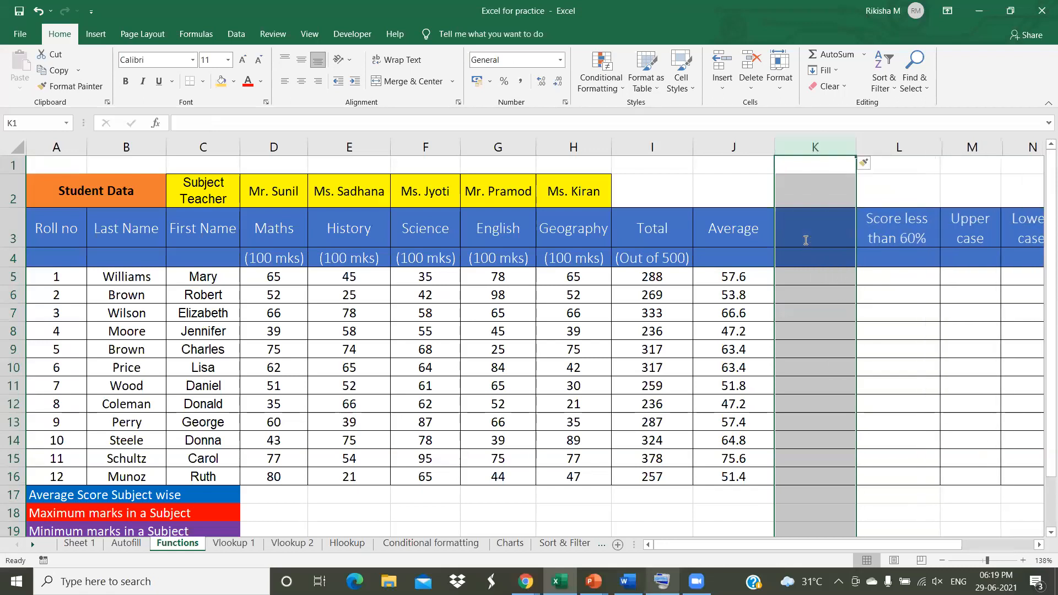
- Enter the header Percentage in cell K3 of the blank column after Average
left_click(806, 240)
type("Per")
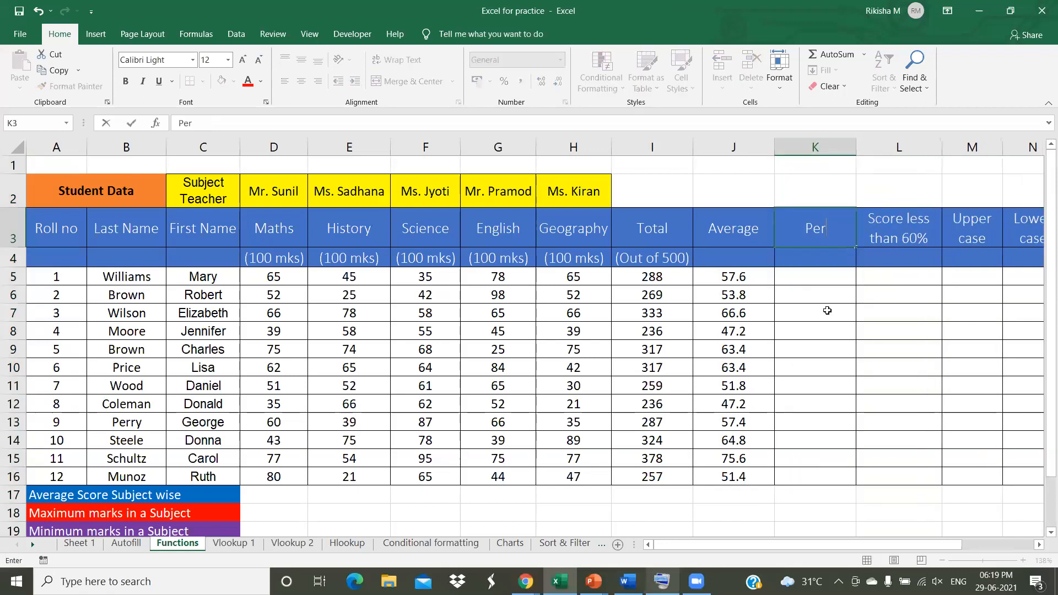
type("centage")
- Calculate the first student's percentage in K5 with =I5/500 and format the cell as a percentage
left_click(778, 275)
type("=")
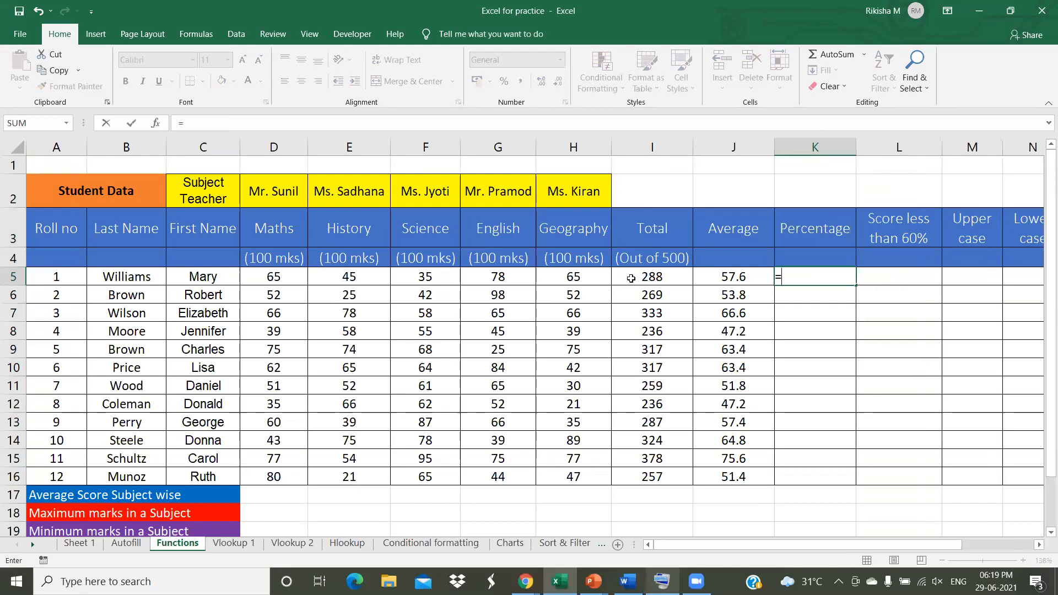
left_click(631, 278)
type("/500")
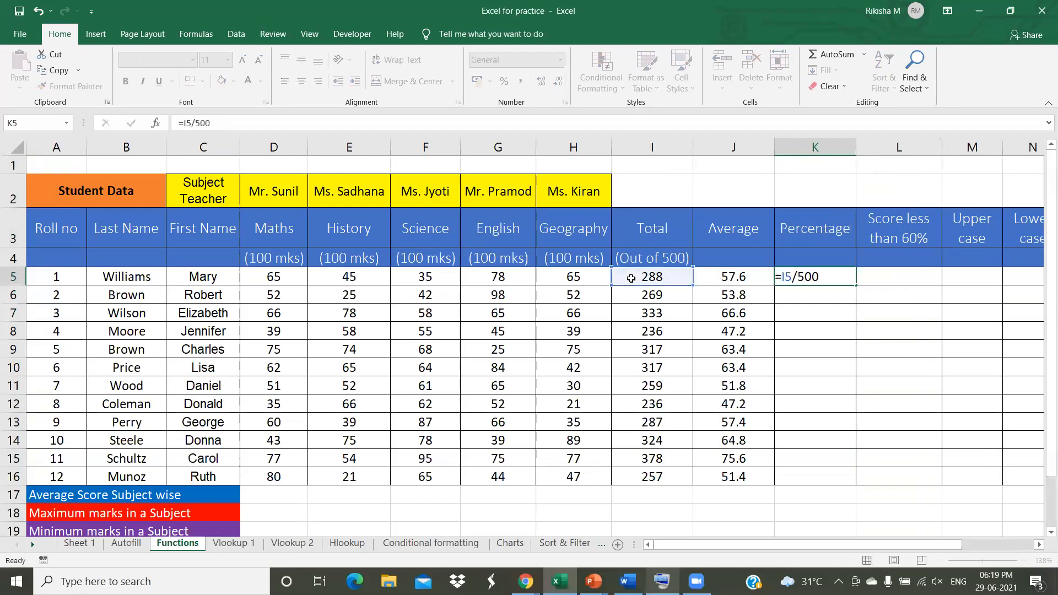
key("Return")
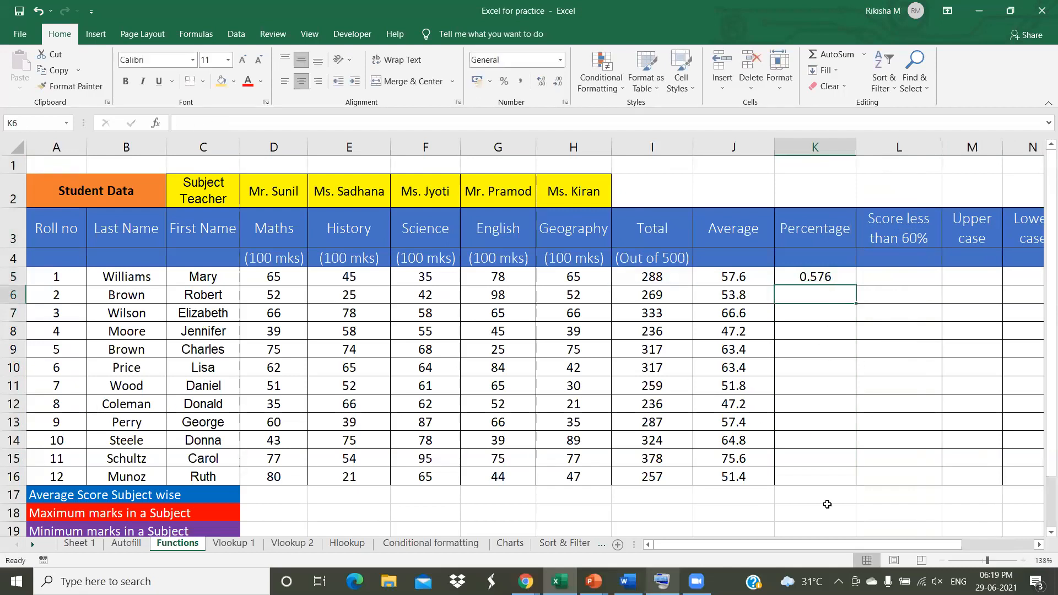
key("Up")
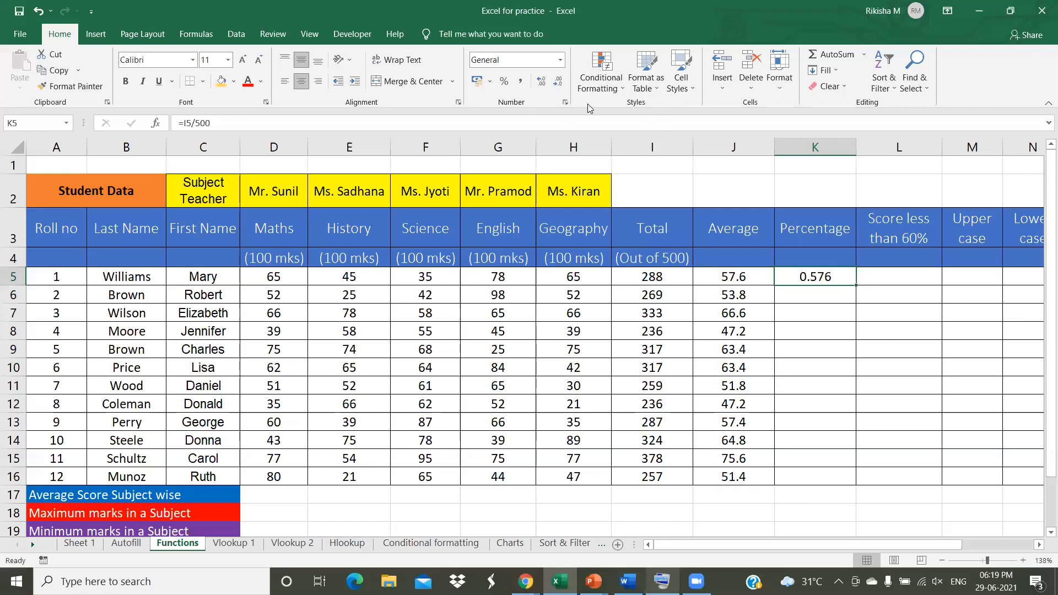
left_click(506, 83)
- Calculate the second student's percentage in K6 with the formula =I6/500
left_click(829, 295)
type("=")
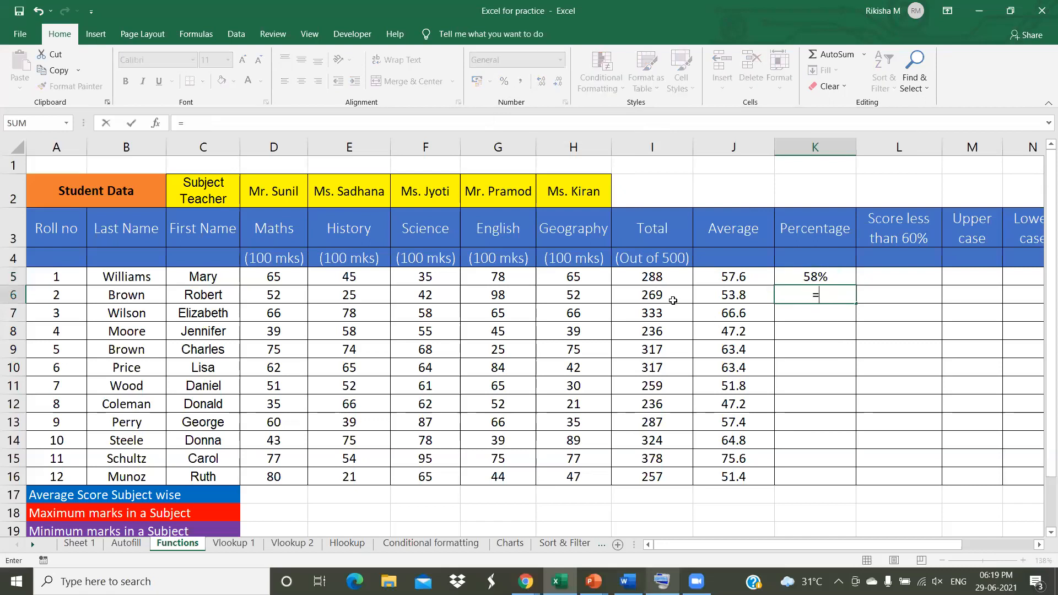
left_click(674, 303)
type("/500")
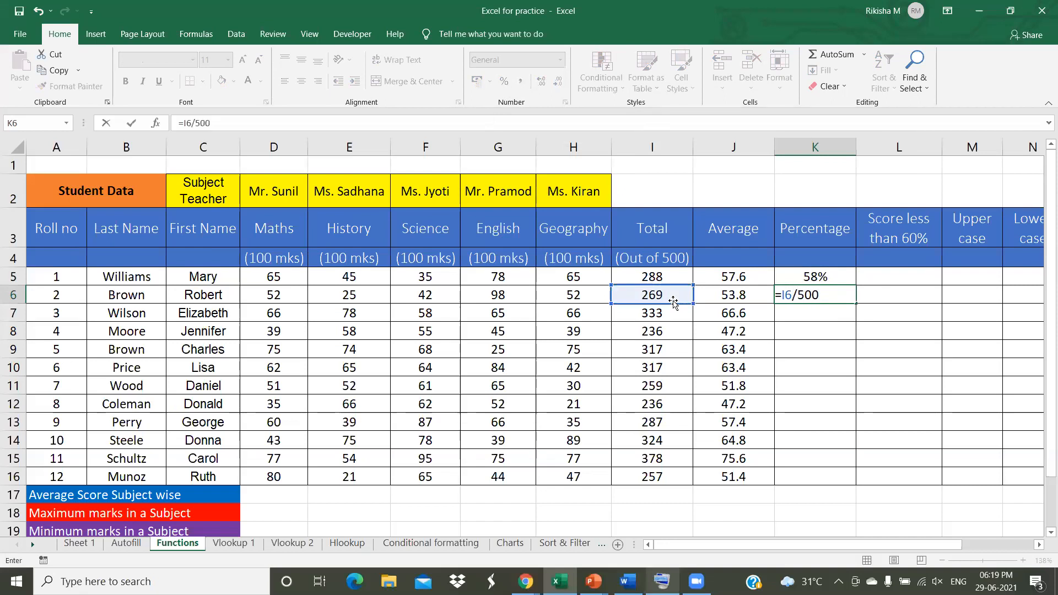
key("Return")
- Fill the K6 formula down through K16 and apply the percentage number format to the range
left_click_drag(837, 295, 839, 480)
key("ctrl+d")
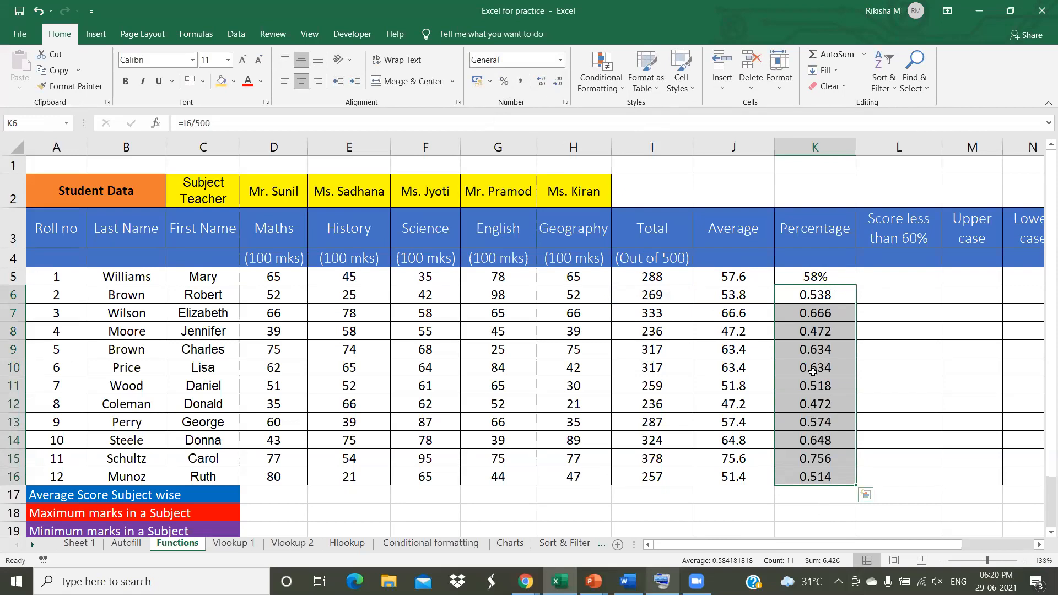
left_click(505, 83)
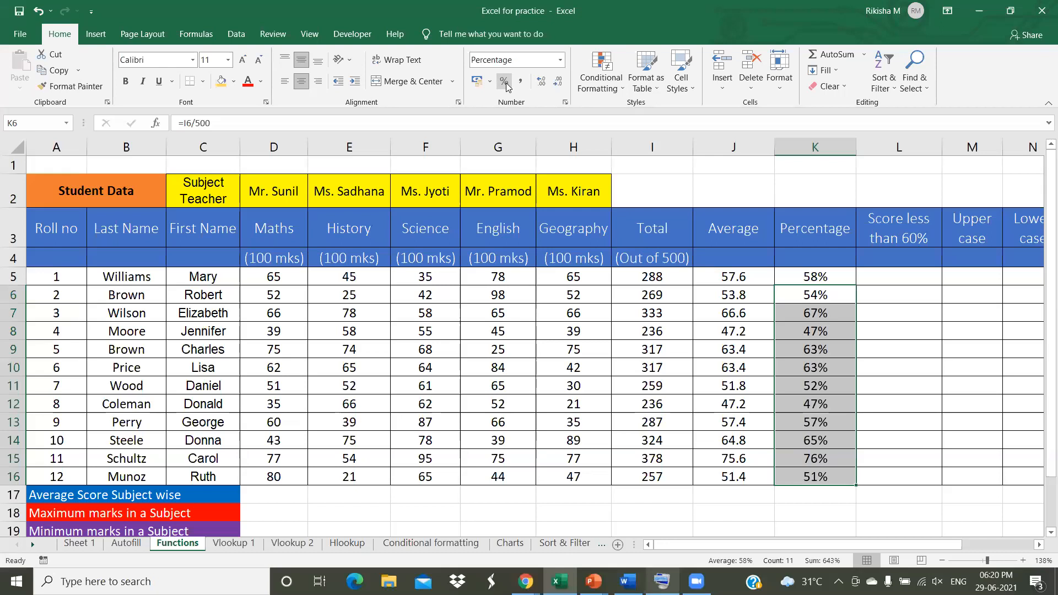
left_click_drag(949, 548, 979, 550)
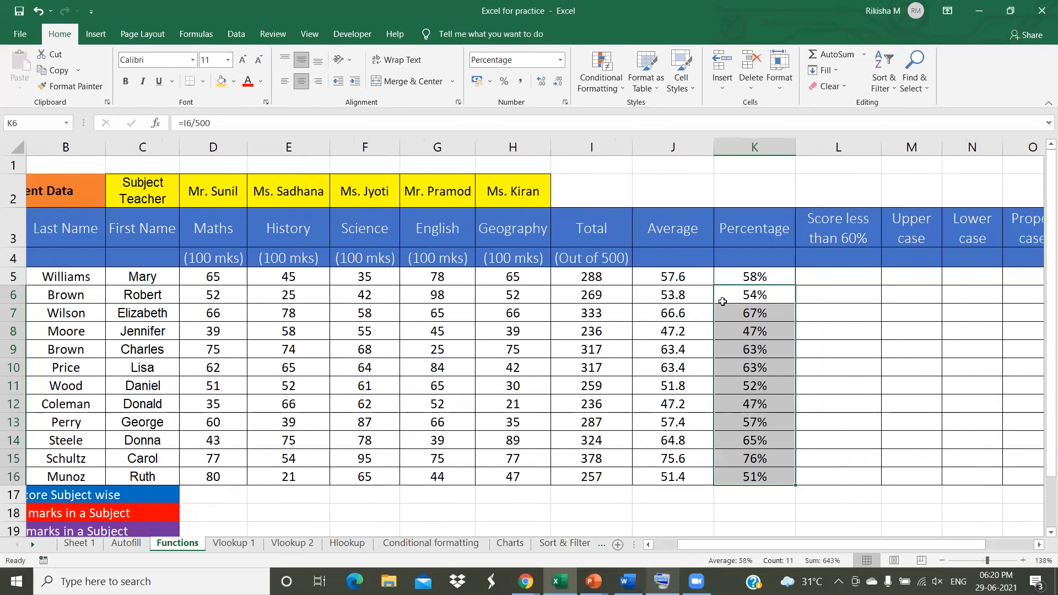
left_click_drag(705, 544, 681, 544)
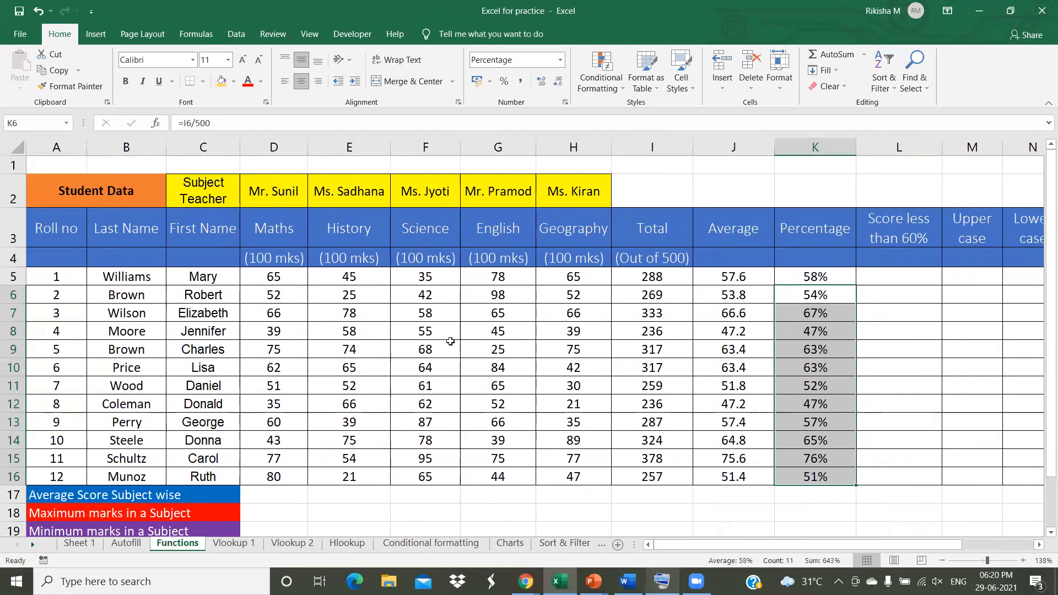
scroll(451, 341, "down", 2)
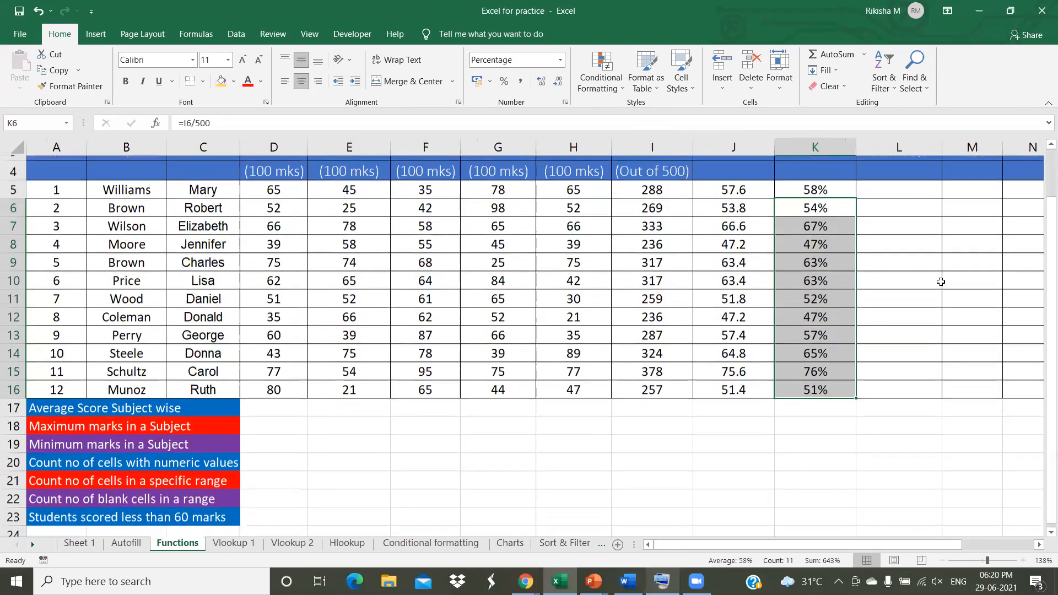
scroll(823, 280, "up", 2)
- Undo the percentage calculations and formatting in column K, keeping only the Percentage header
key("Up")
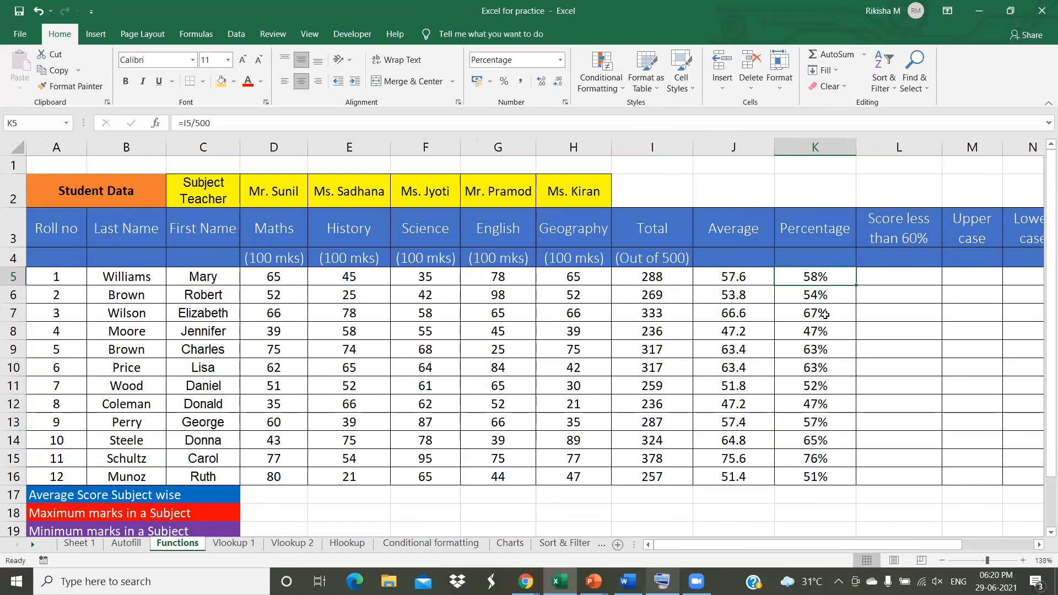
key("ctrl+z")
key("ctrl+z")
key("ctrl+z")
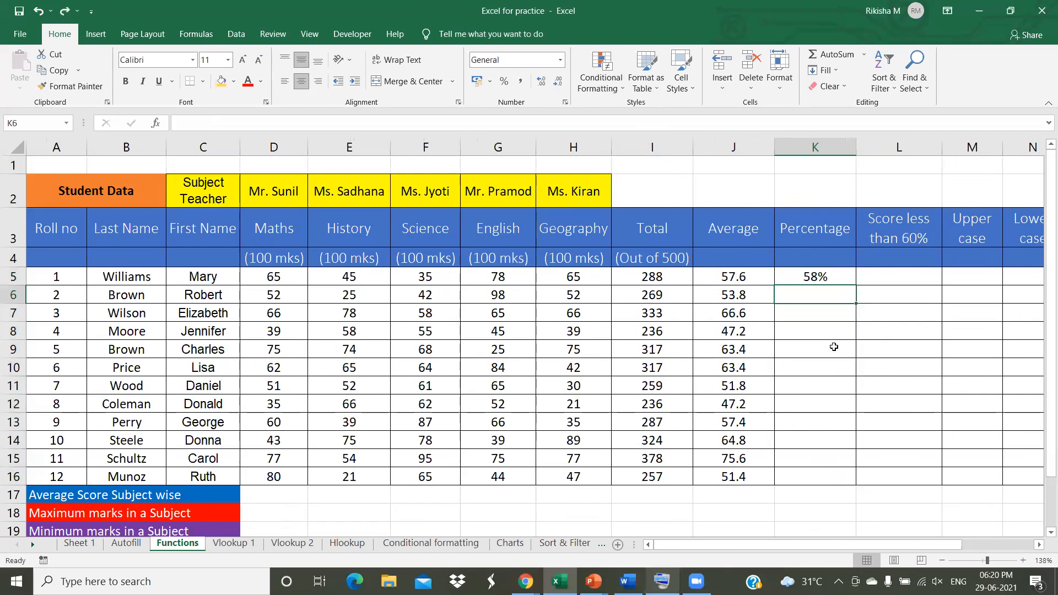
left_click(834, 355)
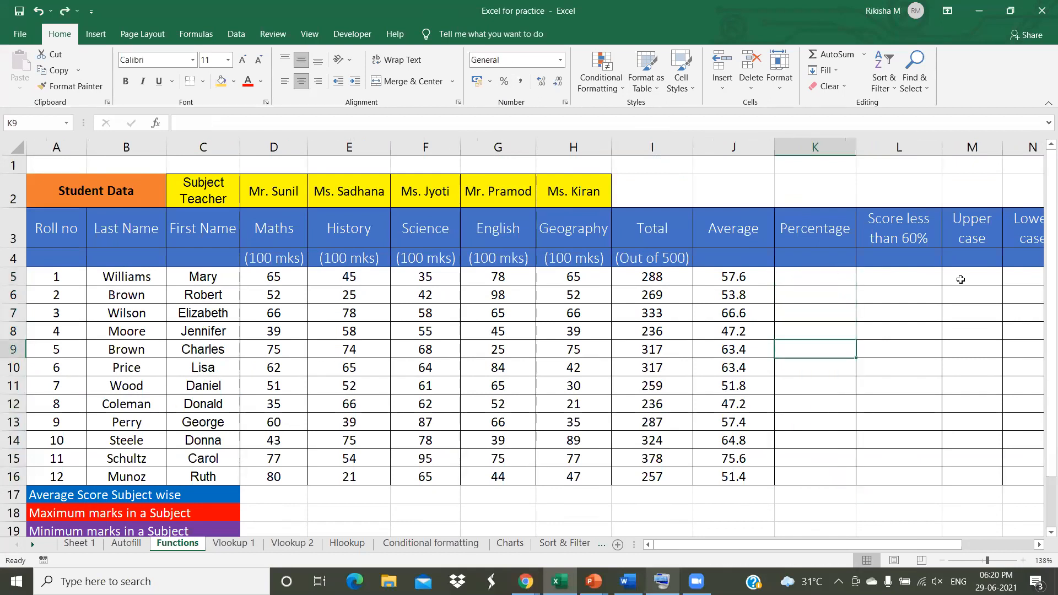
- Calculate the first student's percentage in K5 with the formula =I5/500*100
left_click(822, 279)
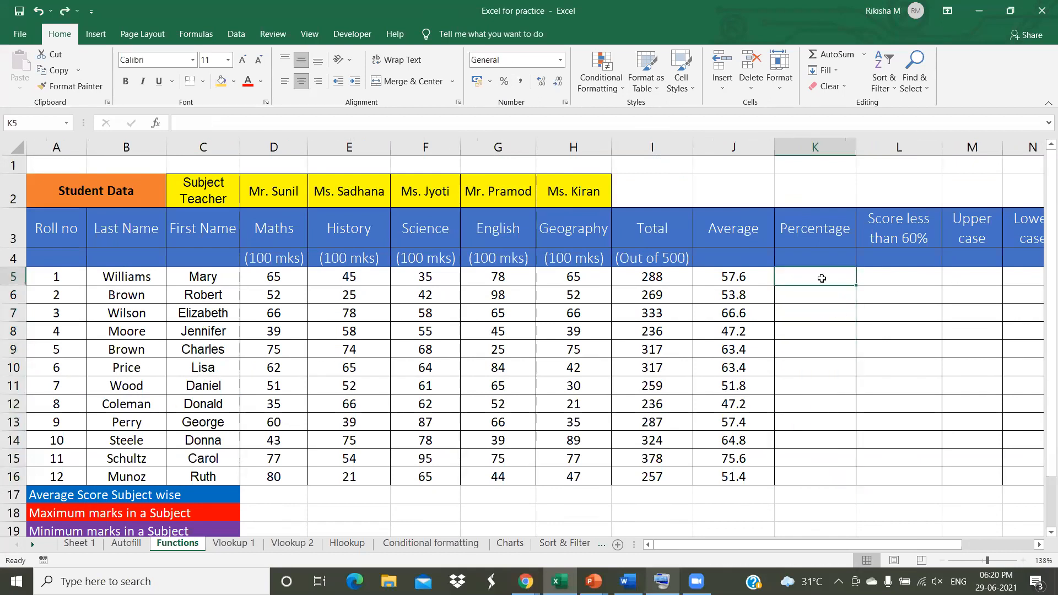
type("=")
left_click(668, 271)
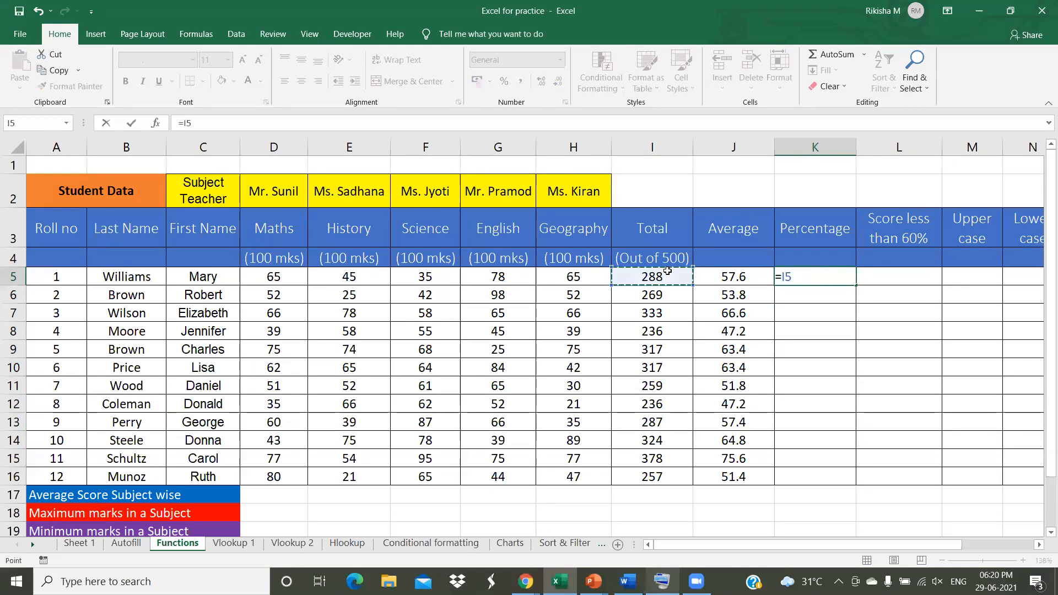
type("/500*100")
key("Return")
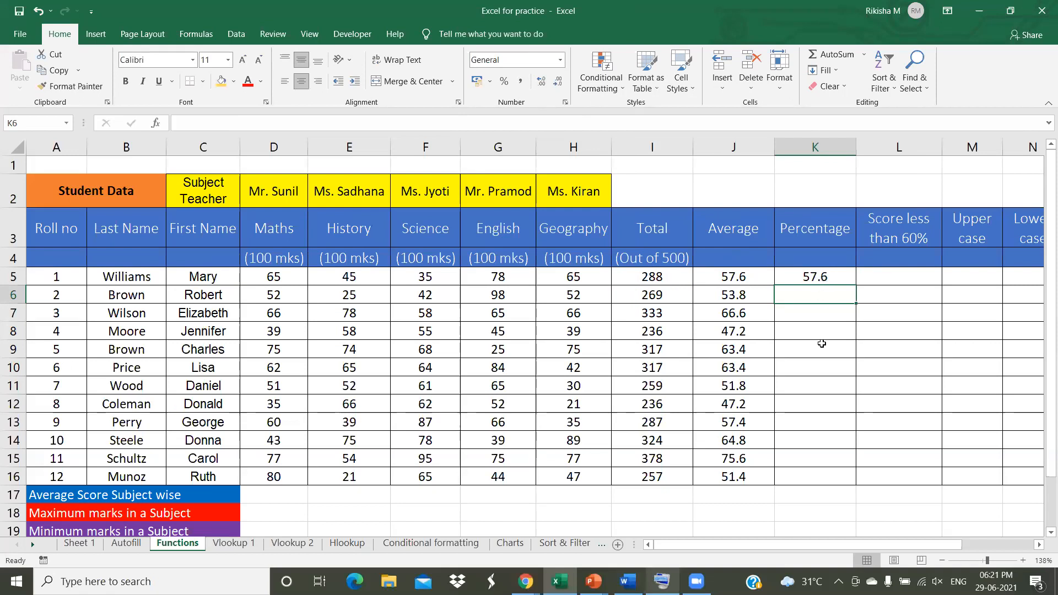
- Insert a blank column before the Percentage column and delete the old Percentage column
right_click(816, 147)
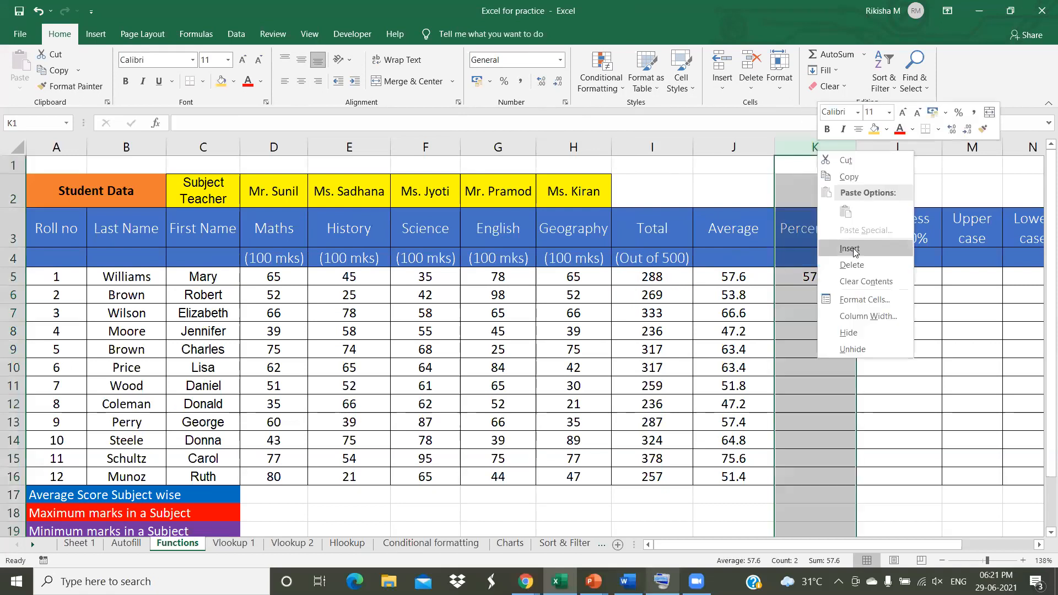
left_click(854, 251)
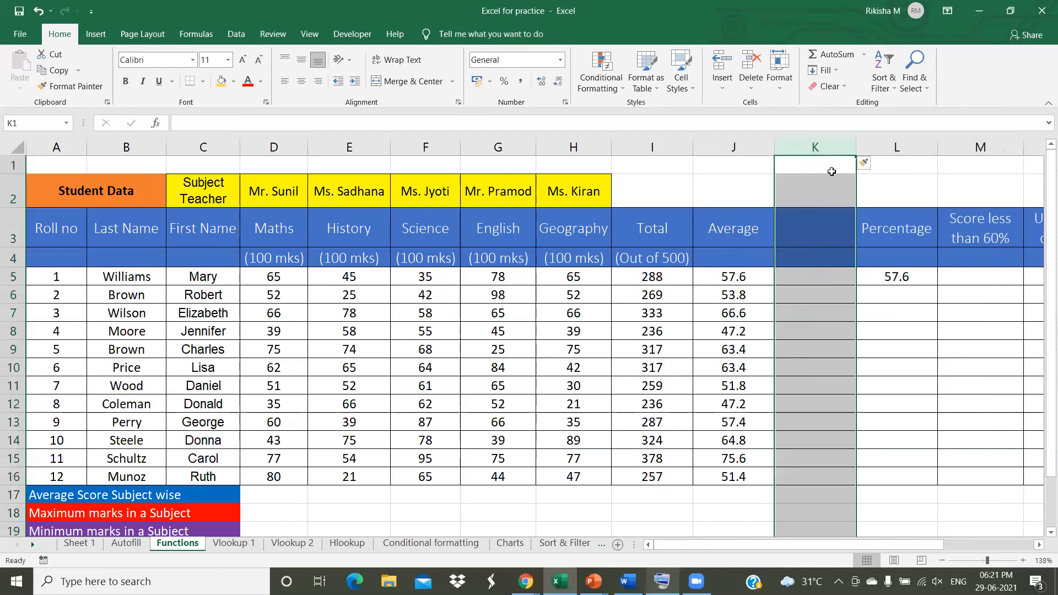
left_click(896, 148)
right_click(896, 150)
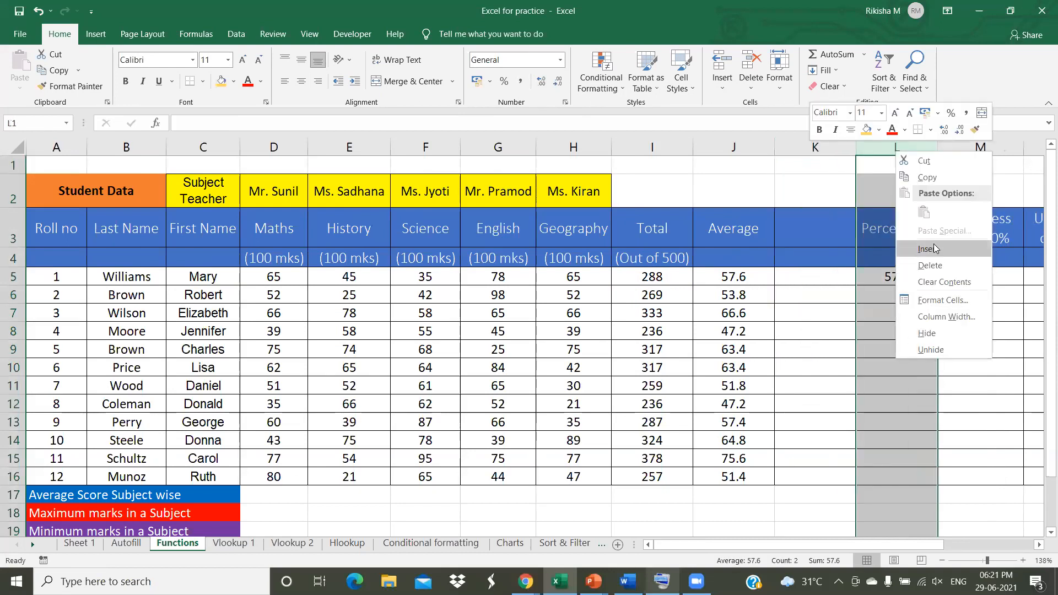
left_click(937, 265)
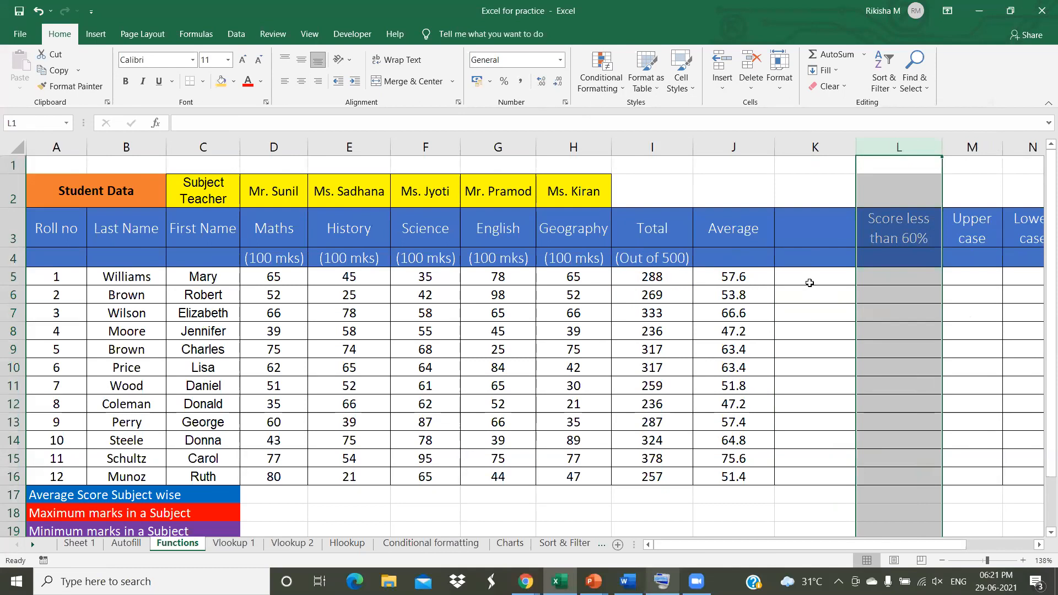
- Title the new blank column K by entering Percentage in cell K3
left_click(810, 283)
left_click(803, 231)
type("Percentage")
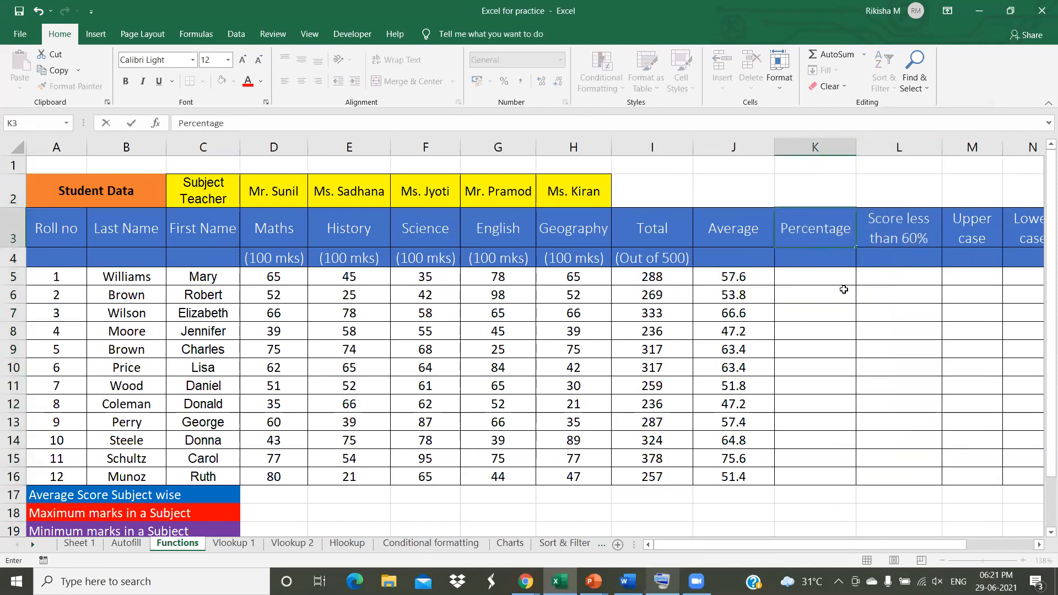
left_click(843, 290)
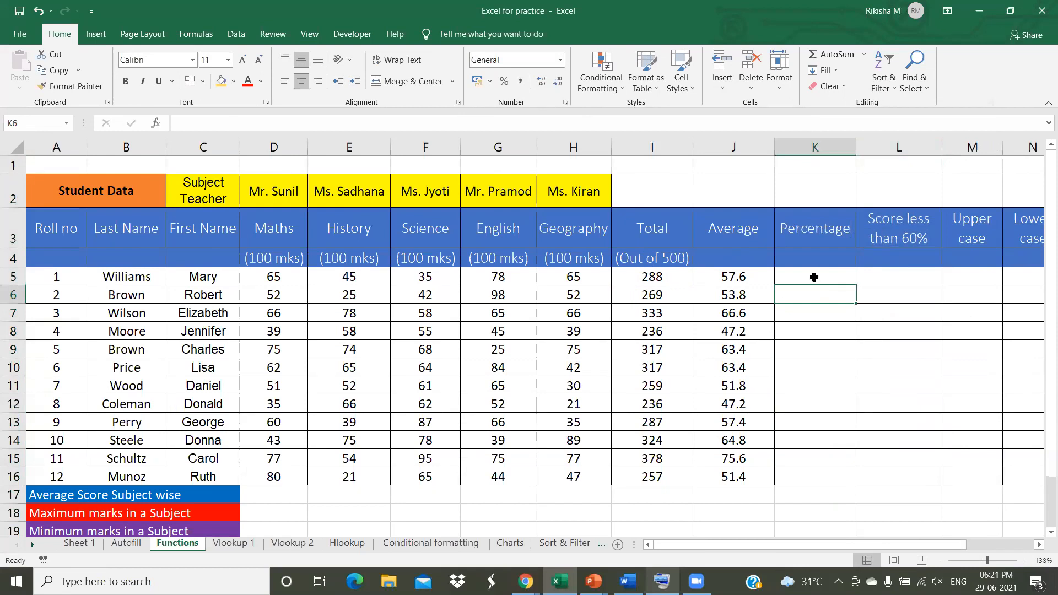
- Enter the percentage formula =I5/500*100 in K5 for the first student and inspect it in the cell
left_click(817, 279)
type("=")
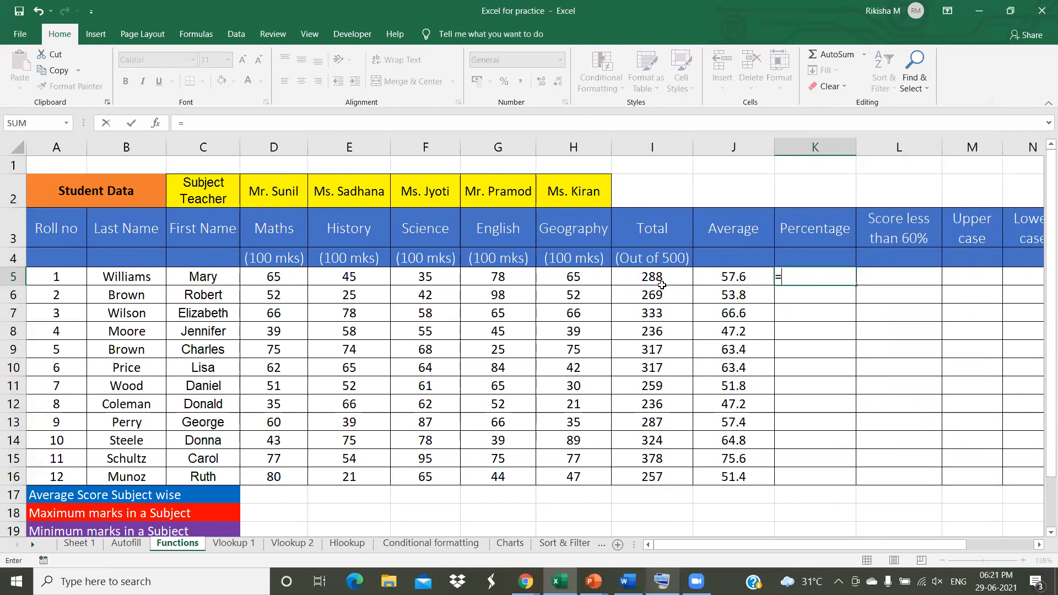
left_click(650, 281)
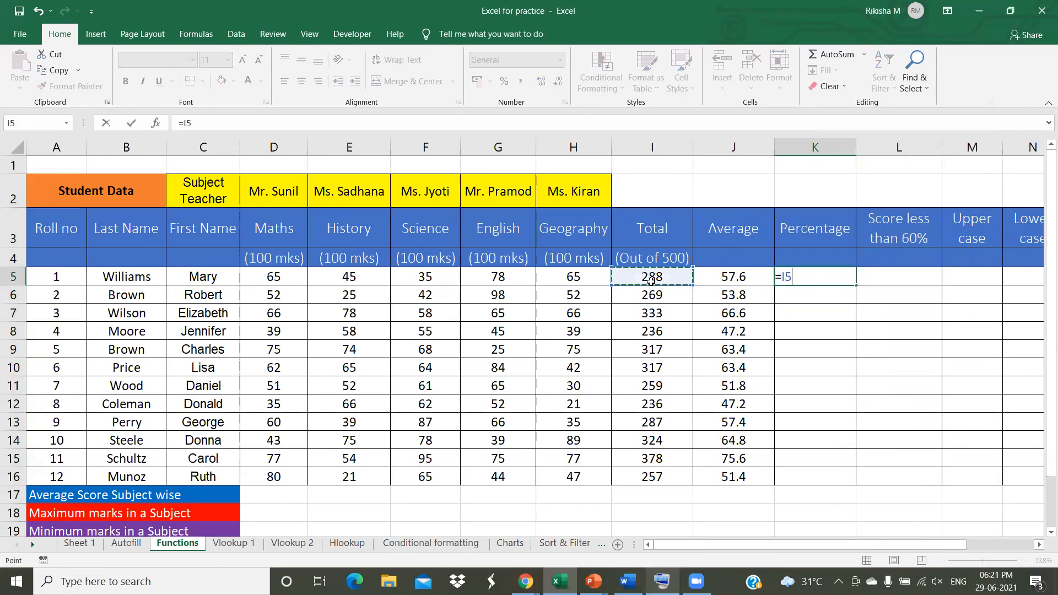
type("/500")
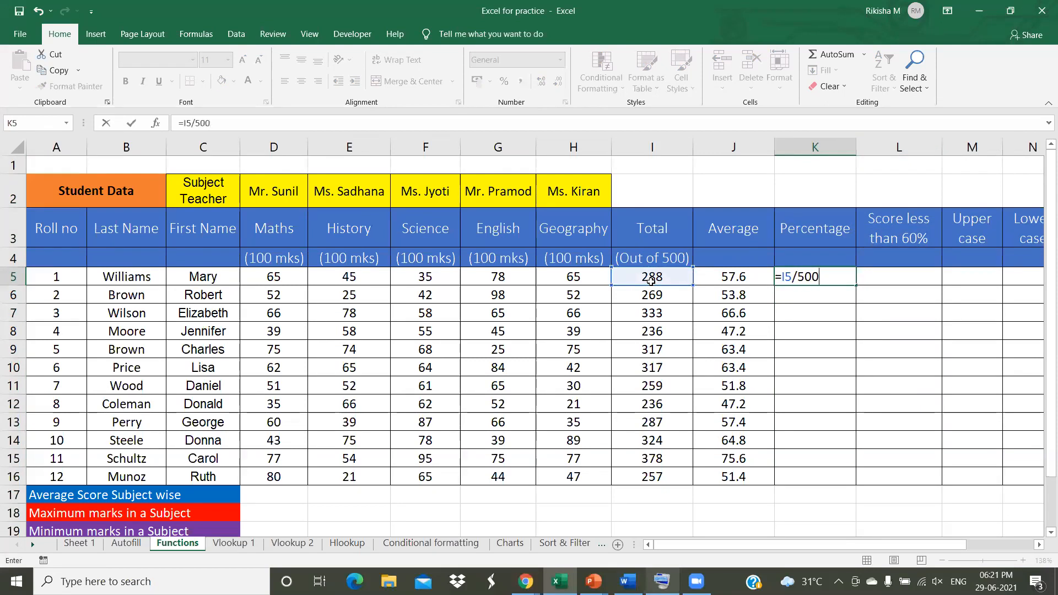
type("*100")
key("Return")
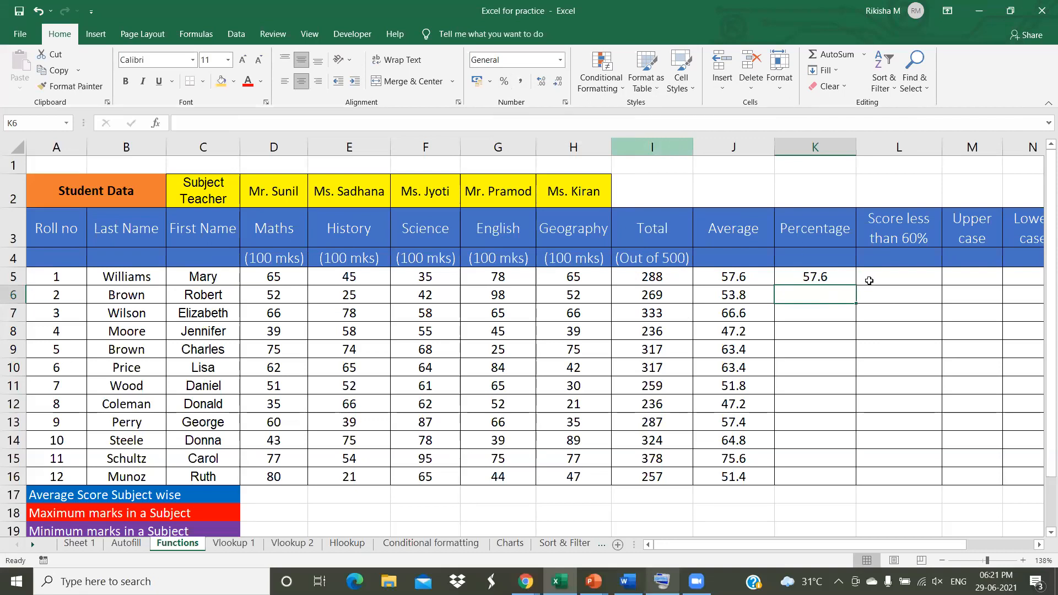
double_click(825, 278)
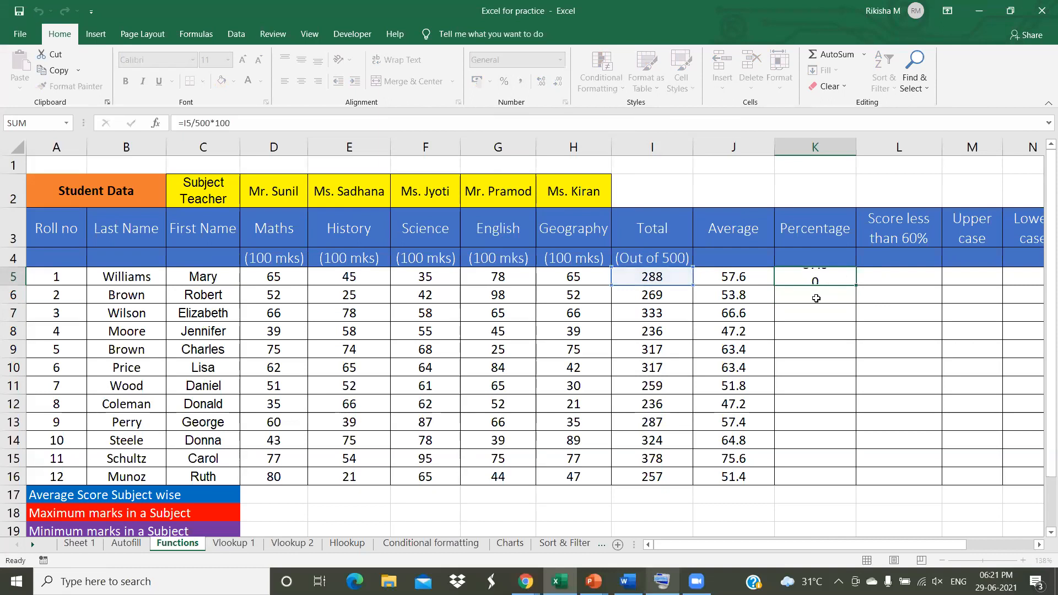
- Enter =I6/500 in K6 for the second student and apply the percentage number format to it
left_click(817, 300)
type("=")
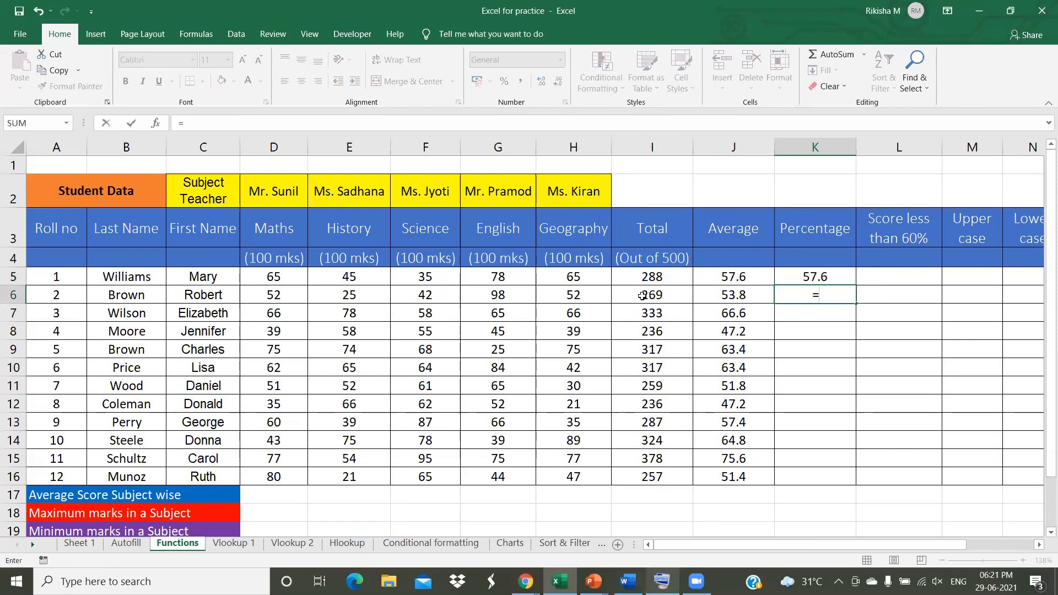
left_click(643, 295)
type("/")
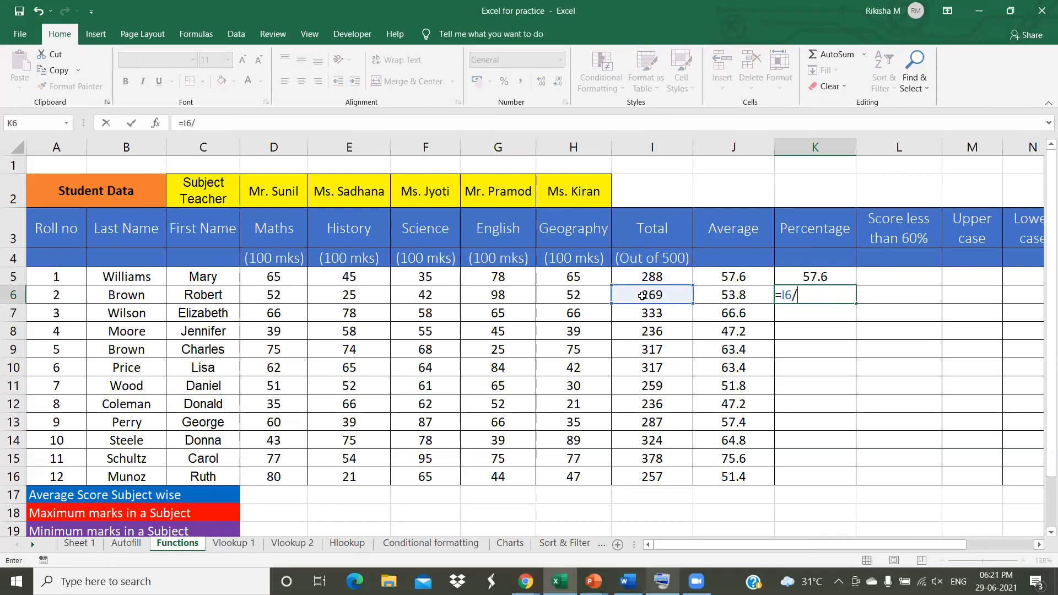
type("500*")
key("BackSpace")
key("BackSpace")
key("Up")
left_click(821, 296)
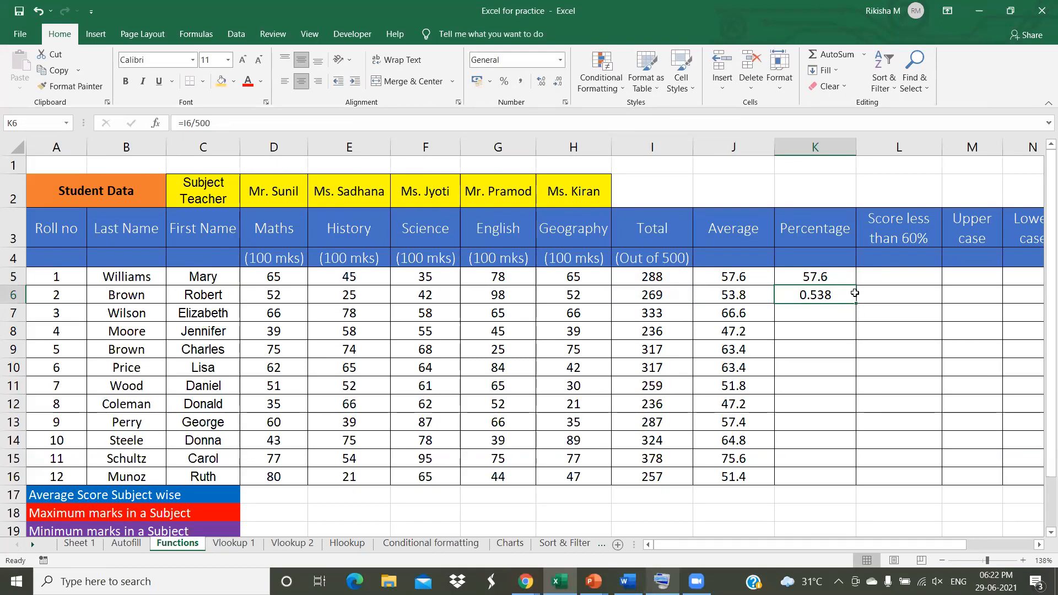
left_click(503, 81)
scroll(419, 479, "down", 1)
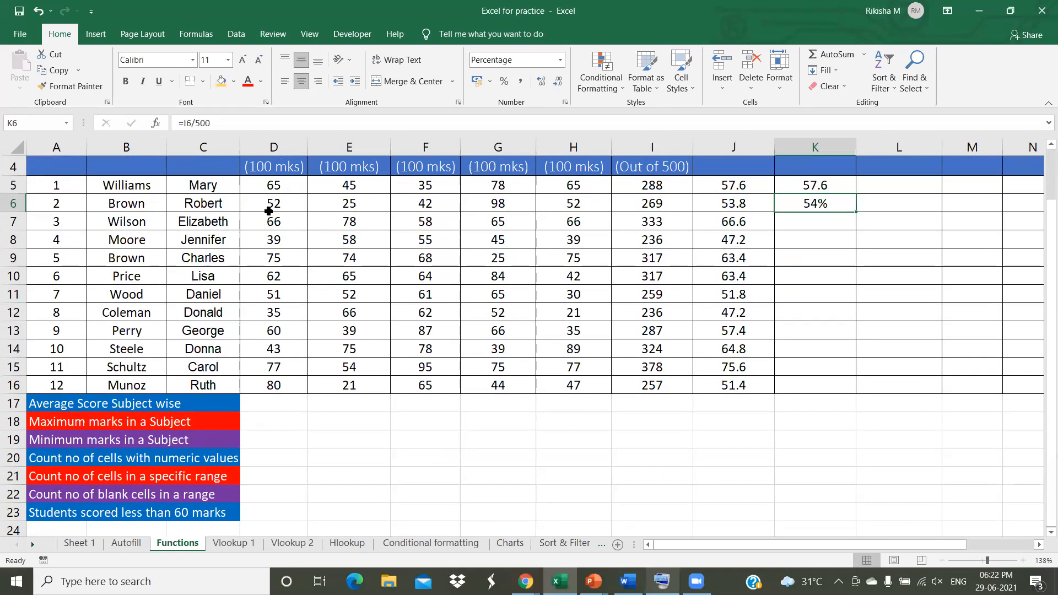
scroll(270, 212, "up", 1)
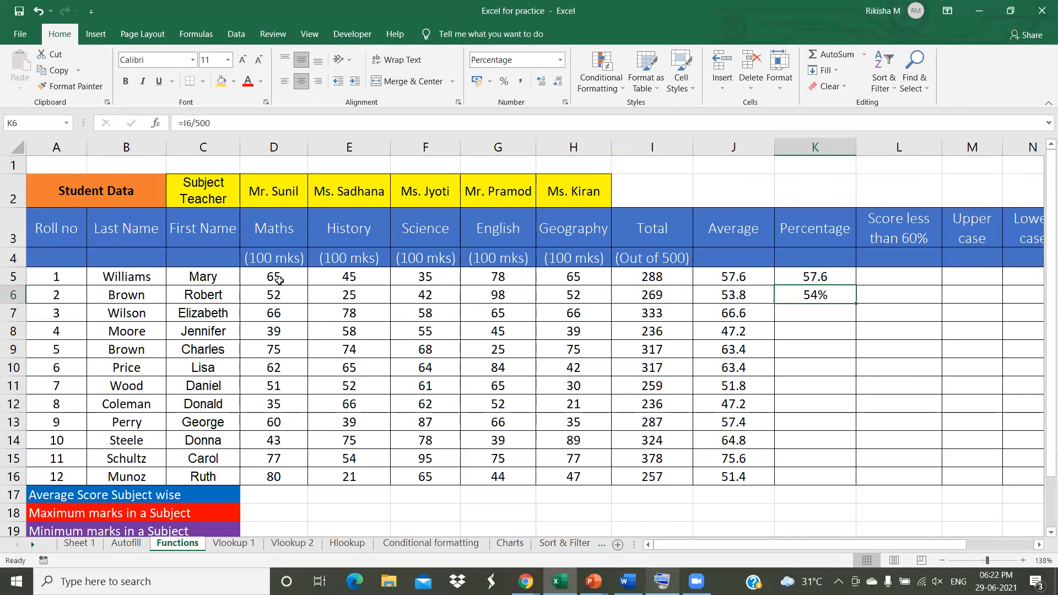
scroll(279, 280, "down", 1)
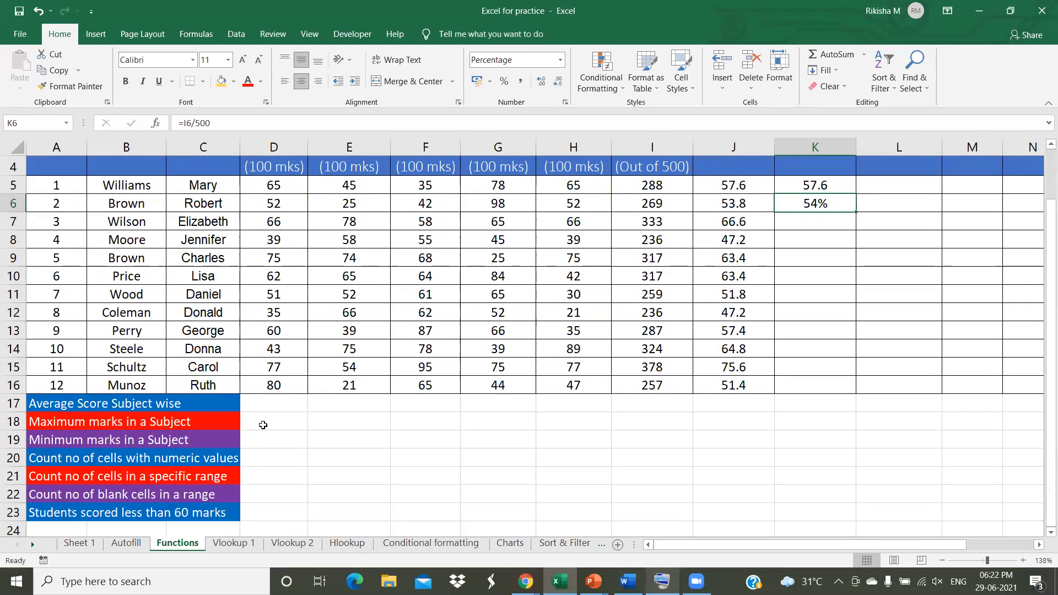
- Enter =MAX(D5:D16) in D18 for the maximum Maths marks and check the result against the Maths column
left_click(263, 424)
type("=")
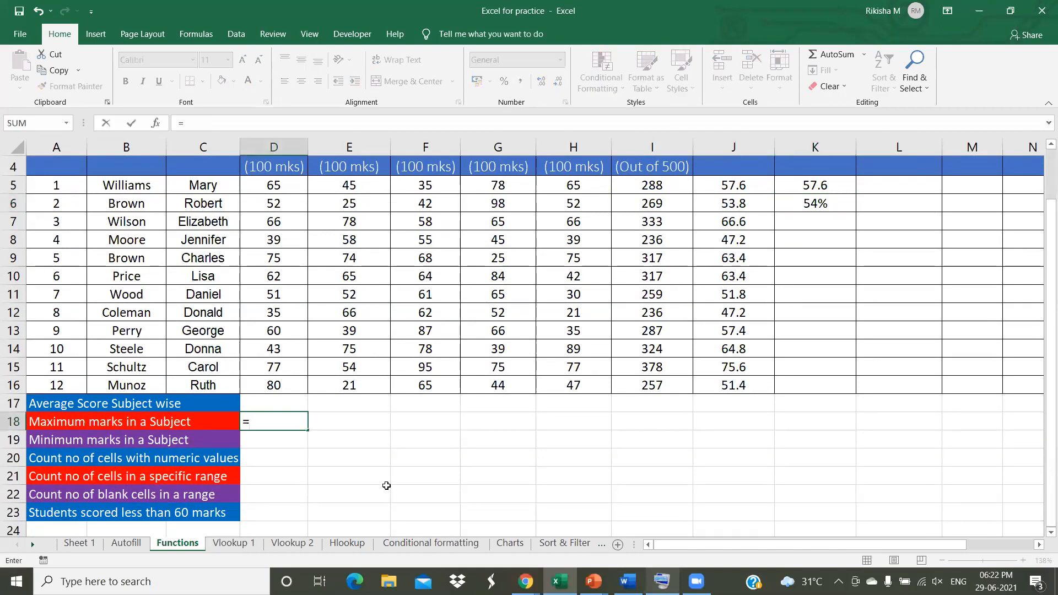
type("max")
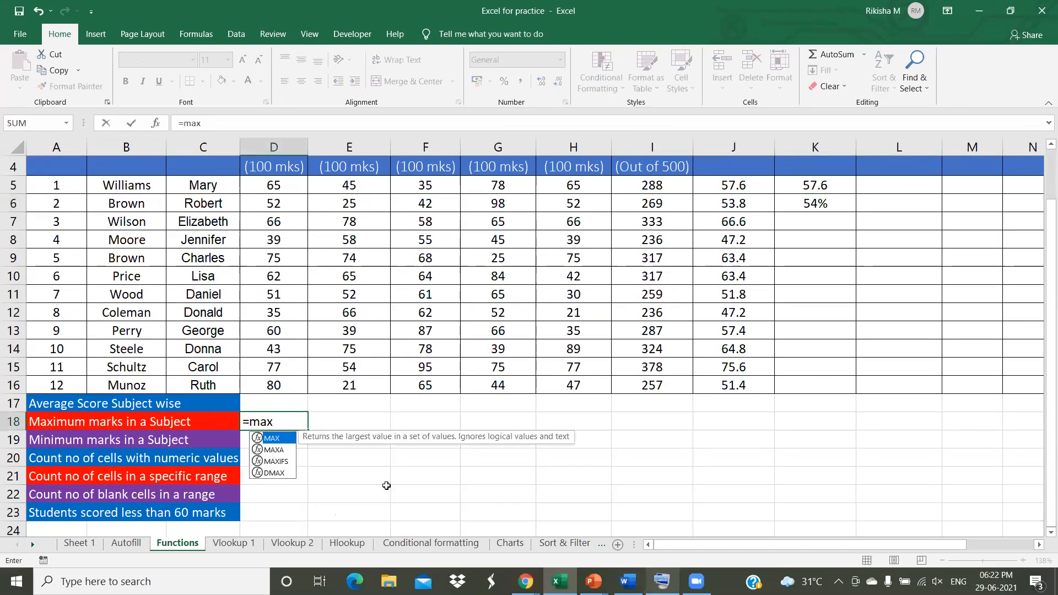
type("(")
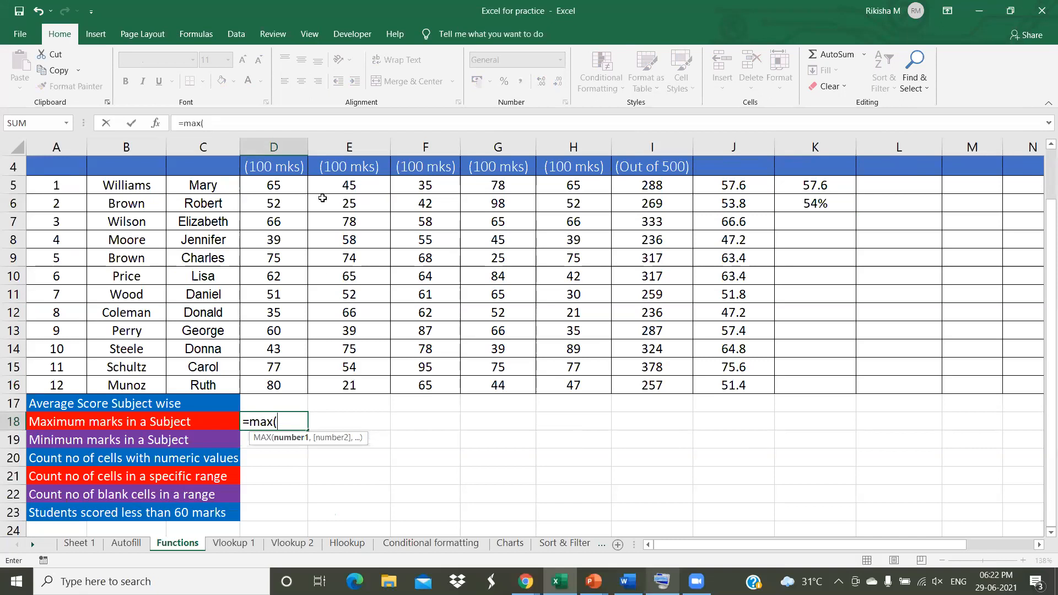
scroll(287, 304, "up", 1)
left_click_drag(274, 276, 284, 481)
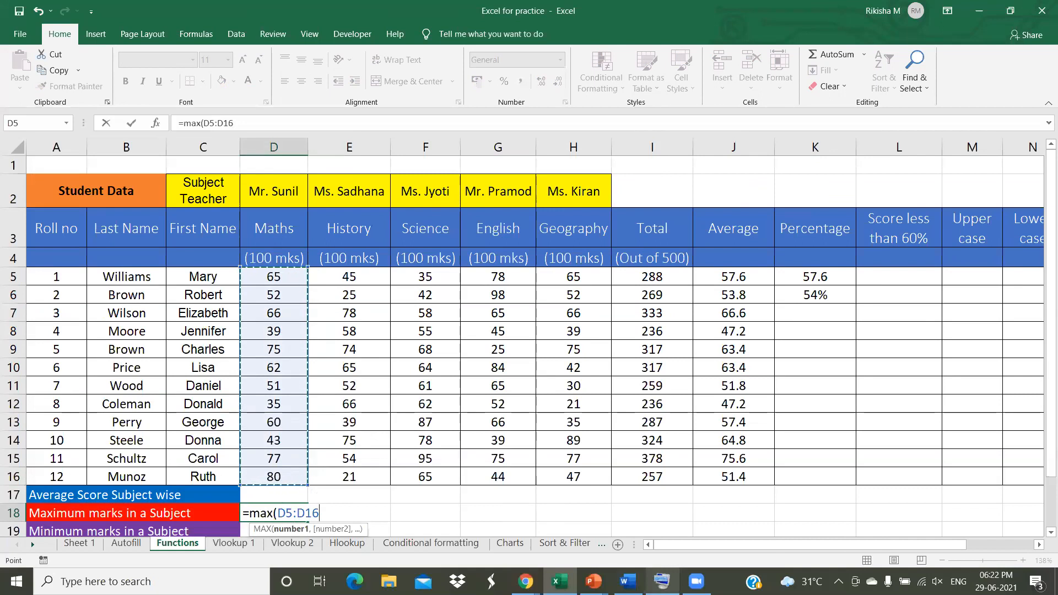
type(")")
key("Return")
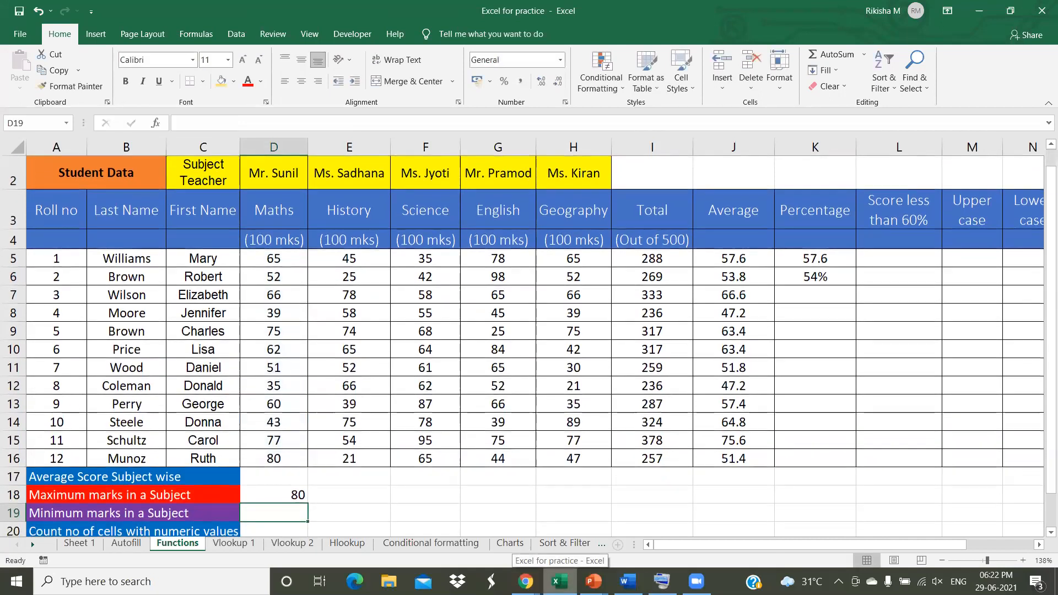
left_click_drag(272, 259, 290, 456)
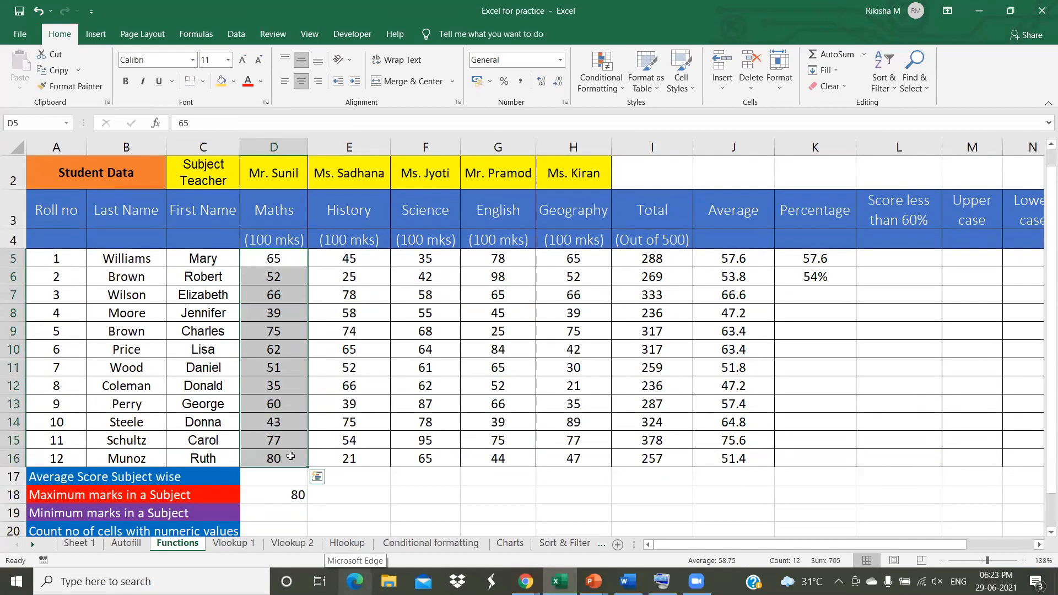
left_click(290, 456)
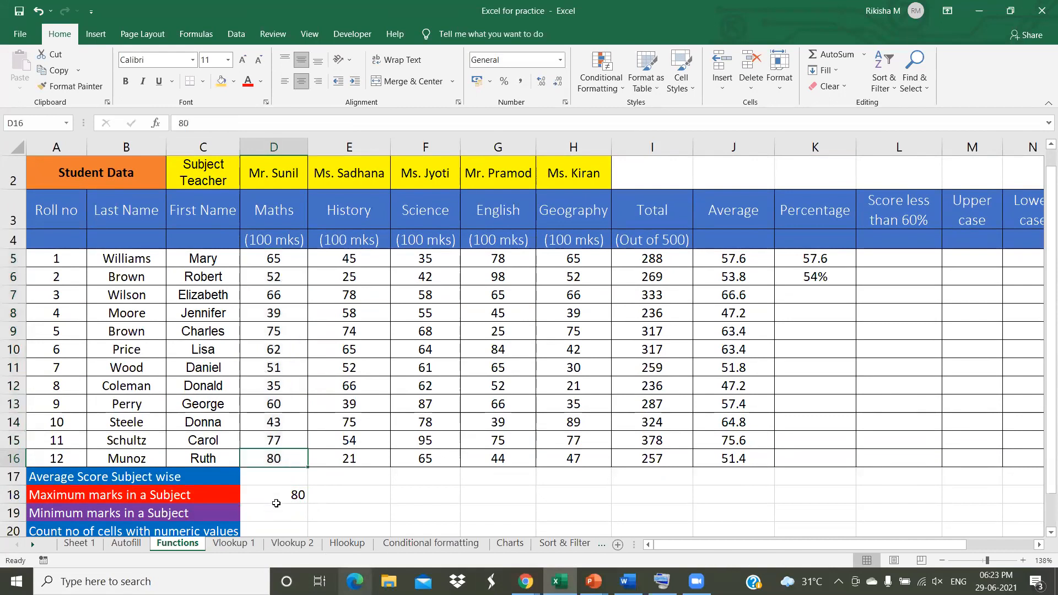
left_click(292, 498)
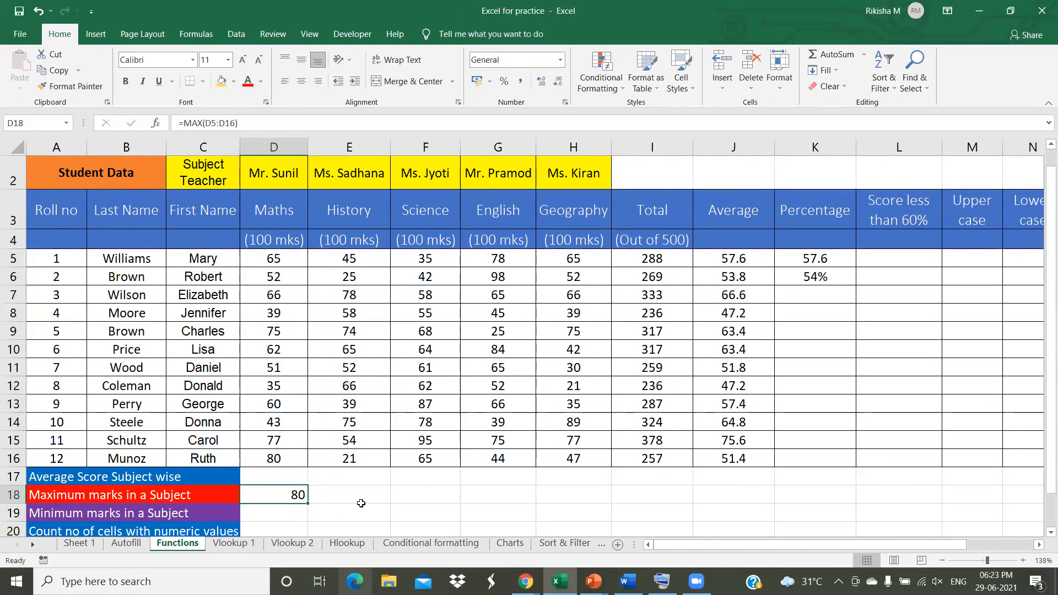
- Enter =MIN(D5:D16) in D19 for the minimum Maths marks and inspect the finished formula
scroll(286, 457, "down", 1)
scroll(283, 426, "down", 1)
left_click(284, 427)
type("=")
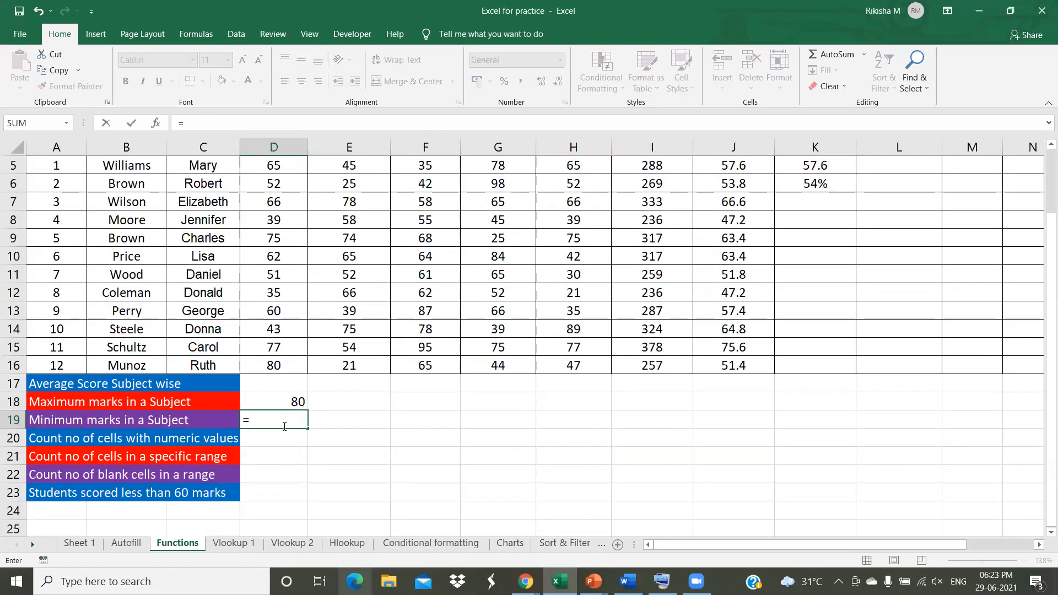
type("min(")
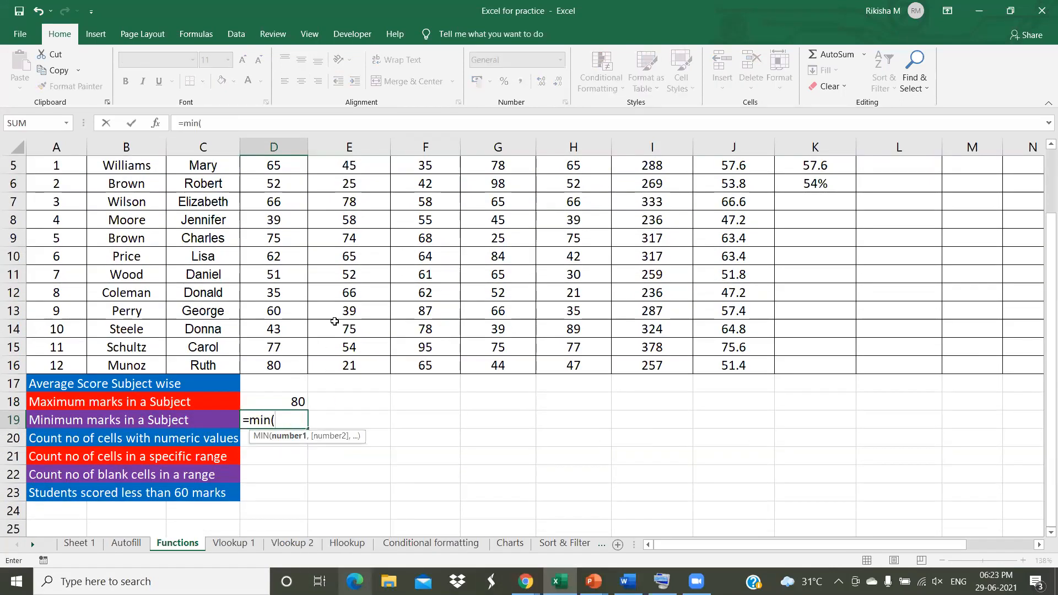
scroll(276, 331, "up", 2)
left_click(273, 258)
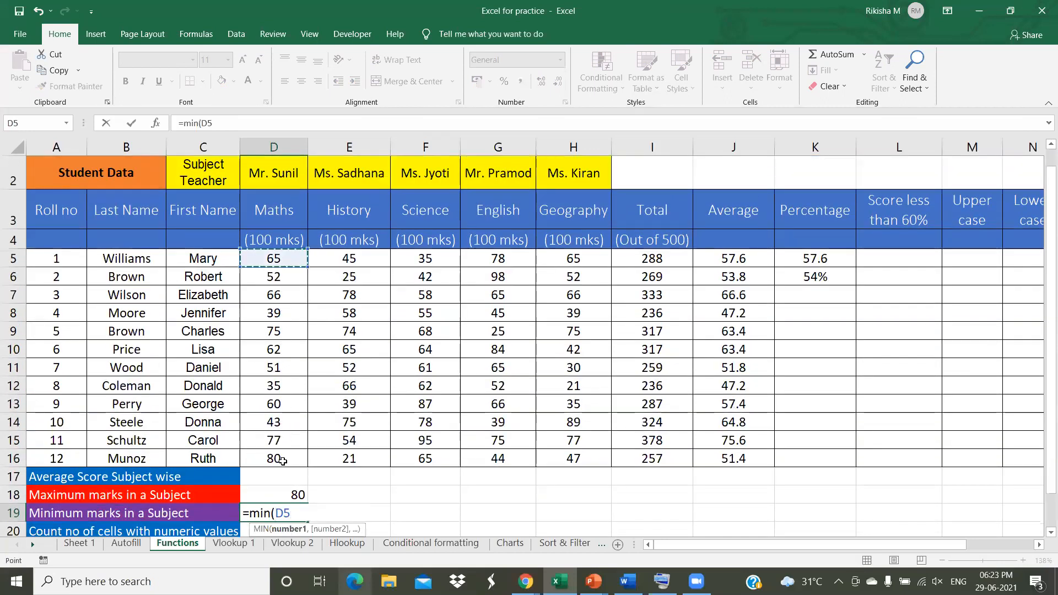
left_click(282, 461, "shift")
type(")")
key("Return")
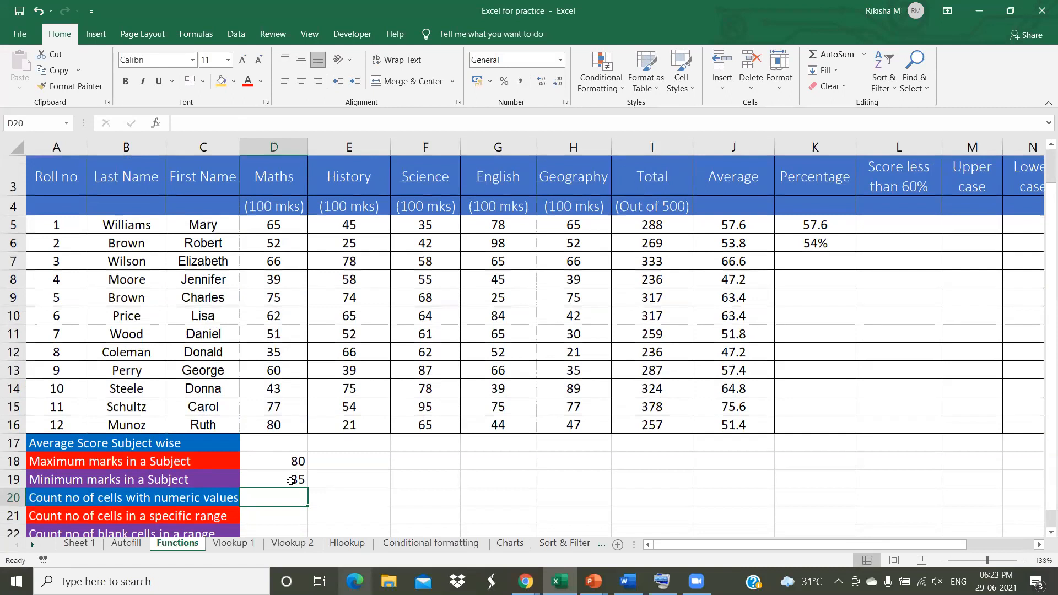
left_click(293, 479)
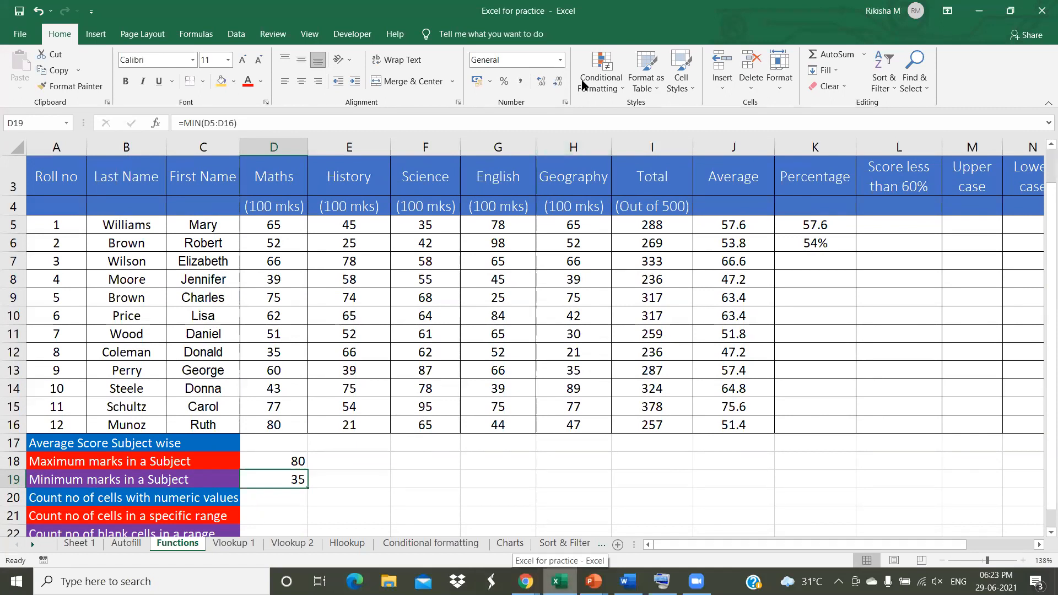
- Copy the poll link from the questions for Excel document in Word and minimize that document
left_click(696, 581)
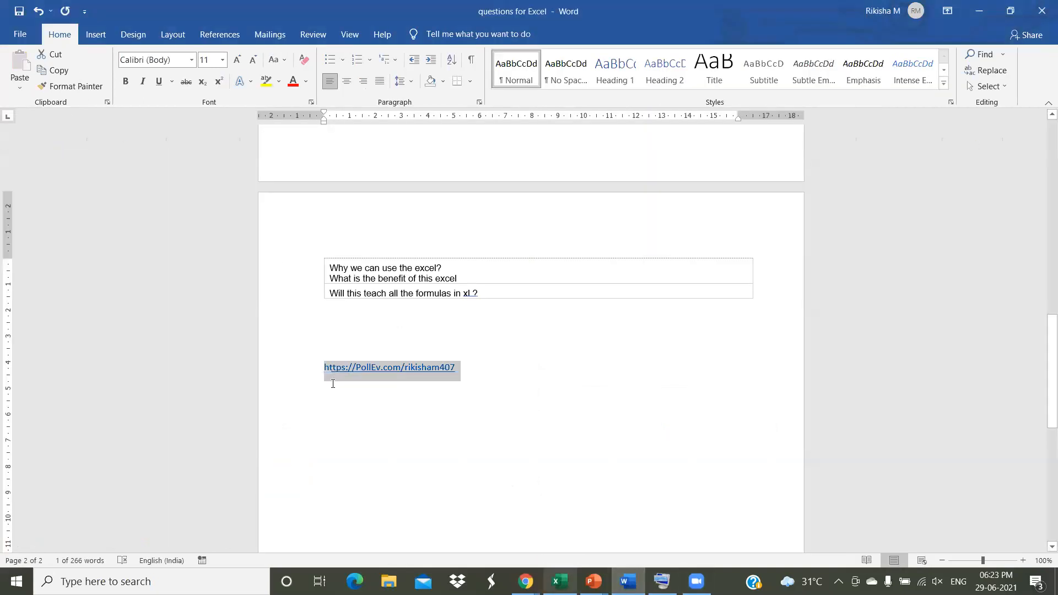
left_click(558, 439)
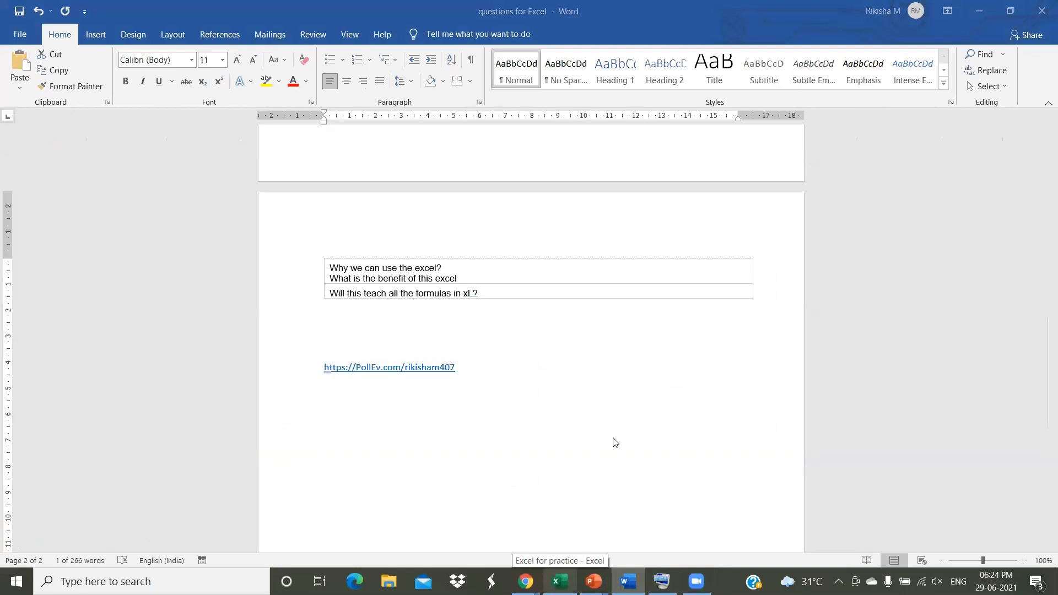
left_click(978, 11)
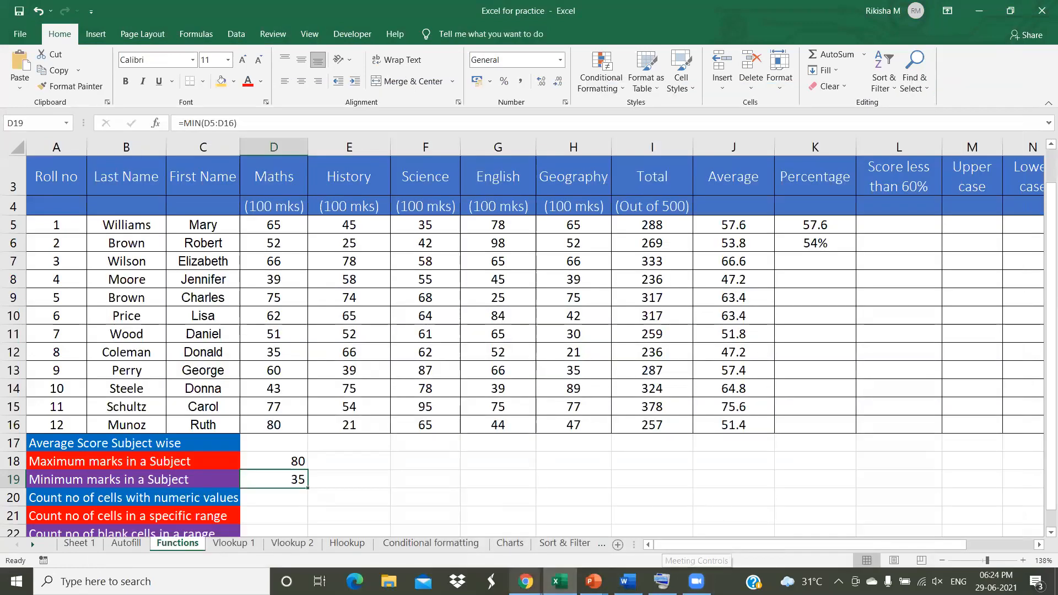
- Switch to Chrome and show the Poll Everywhere question about the intersection of a row and a column in full screen
mouse_move(526, 581)
left_click(635, 528)
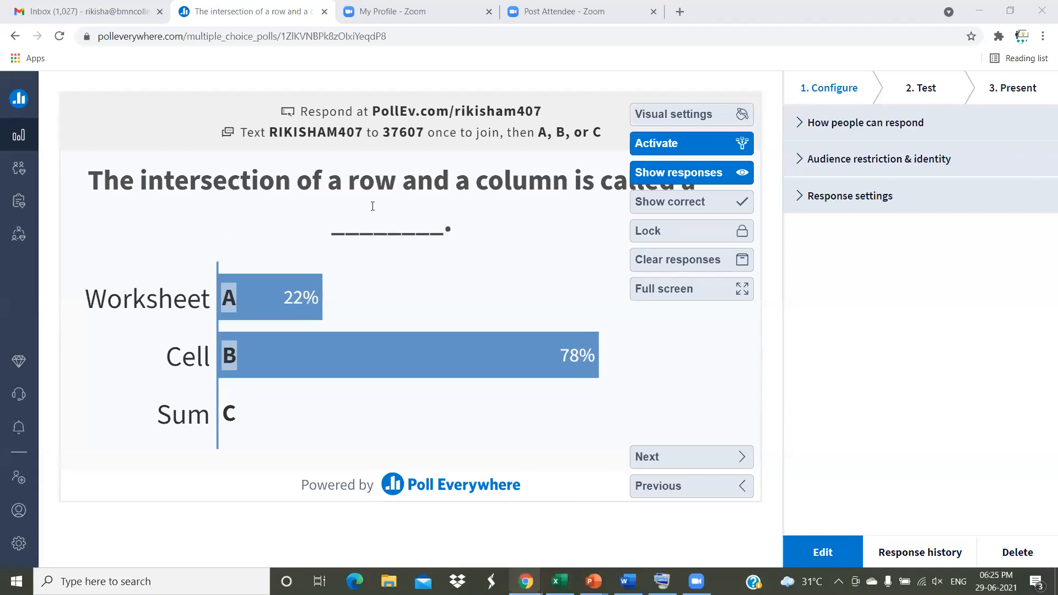
left_click(744, 288)
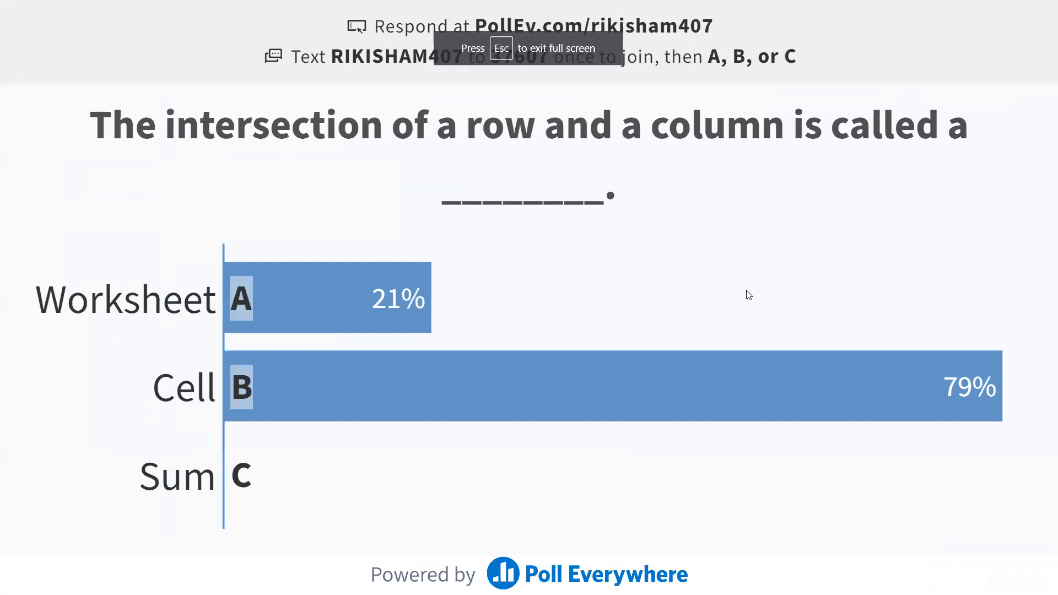
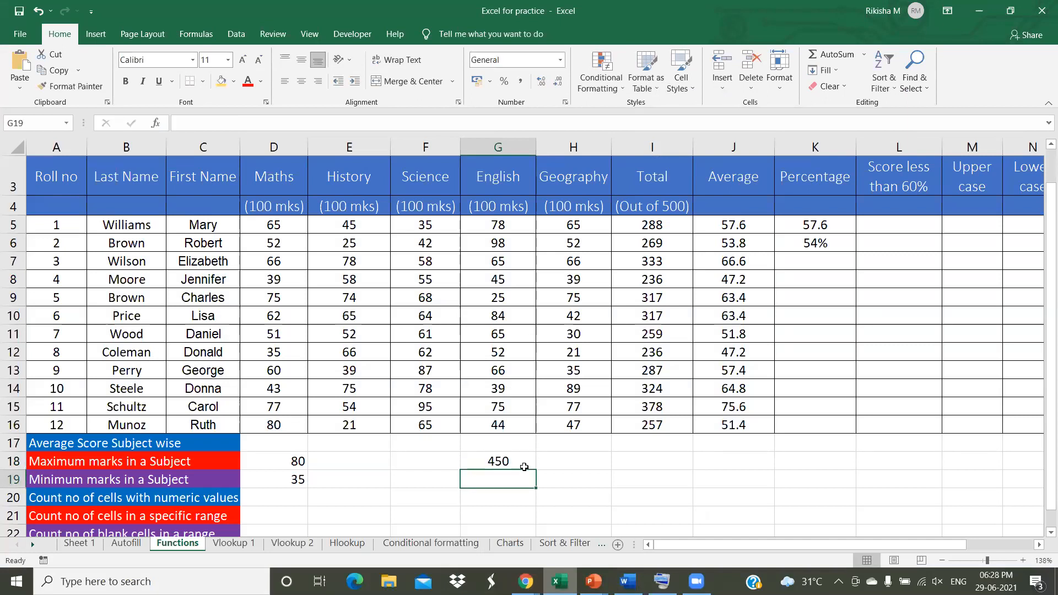
- Enter 15000 in cell G19, directly below the 450 sample amount
type("1")
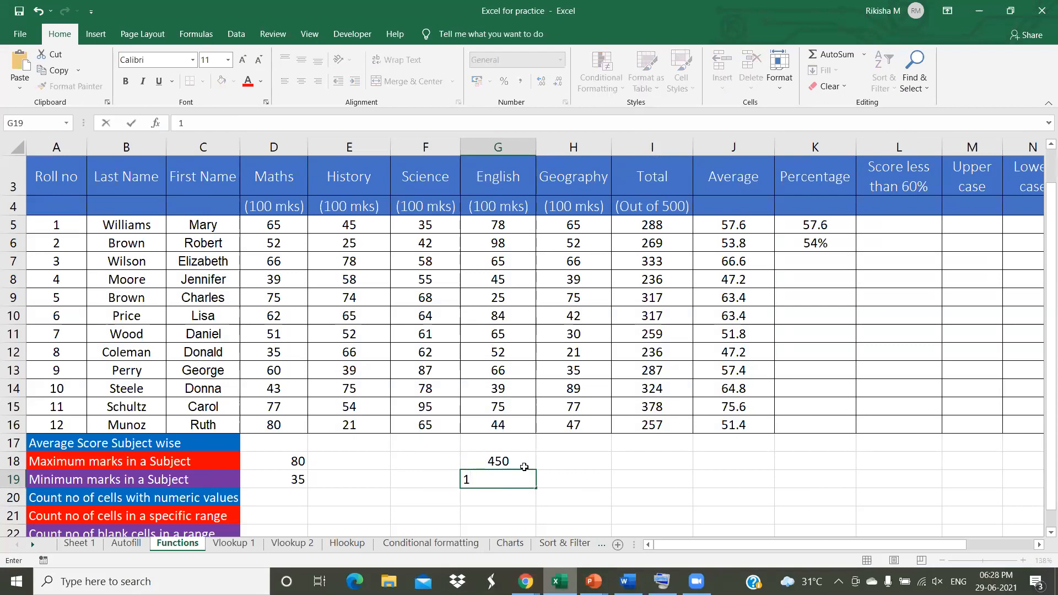
type("5000")
key("Return")
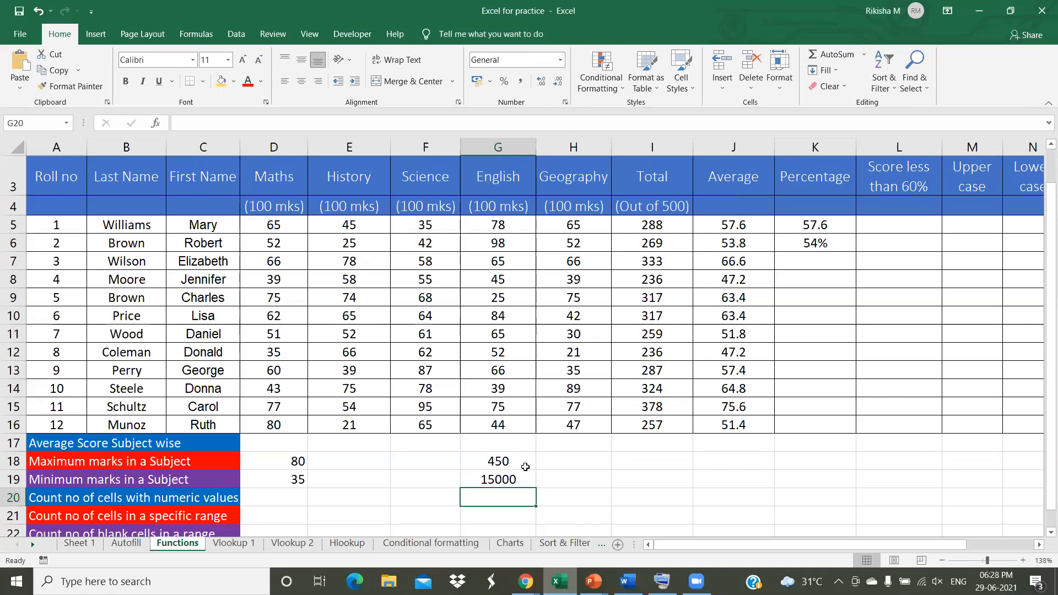
- Apply the ₹ English (India) accounting format to G18:G19 and widen column G to fit the amounts
scroll(525, 467, "down", 1)
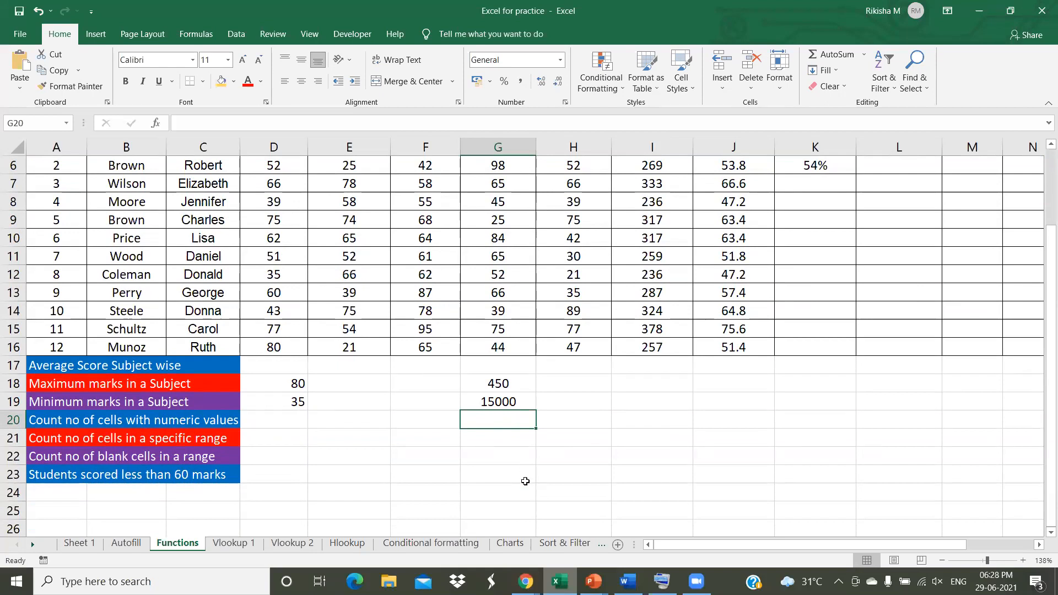
scroll(524, 479, "up", 1)
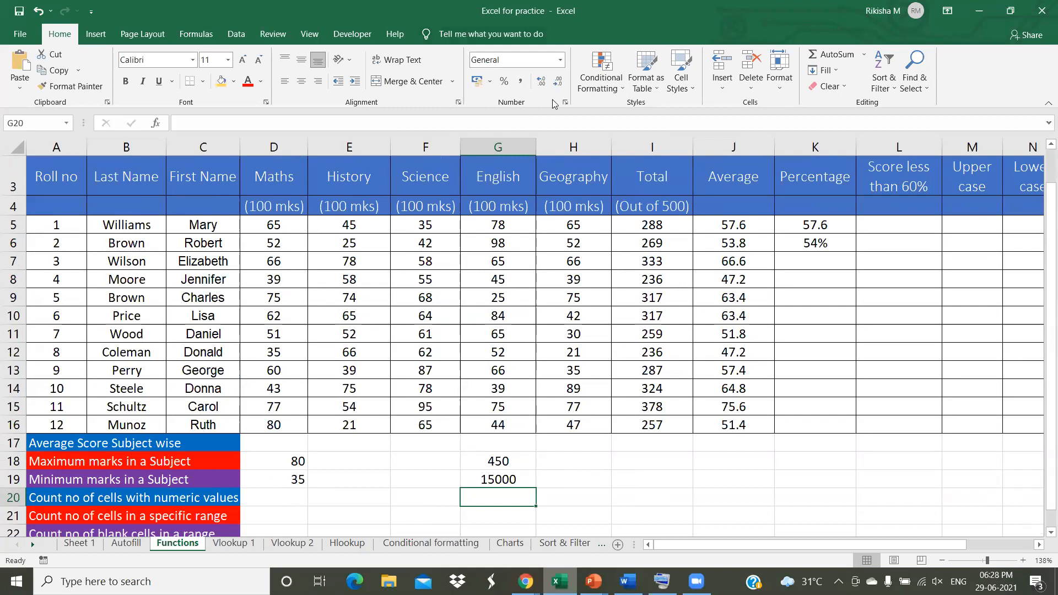
left_click_drag(496, 460, 503, 486)
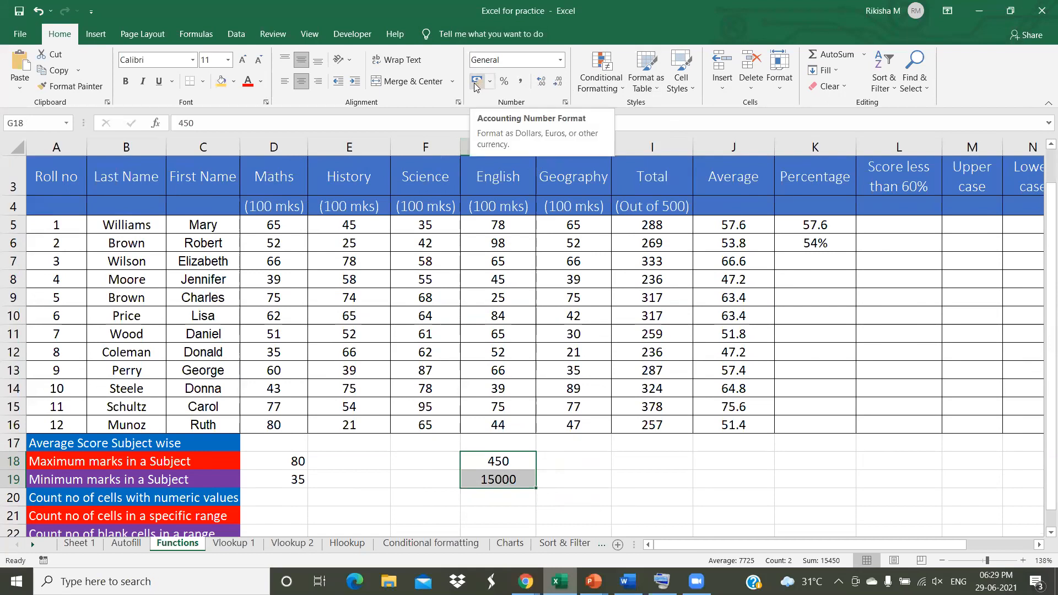
left_click(491, 84)
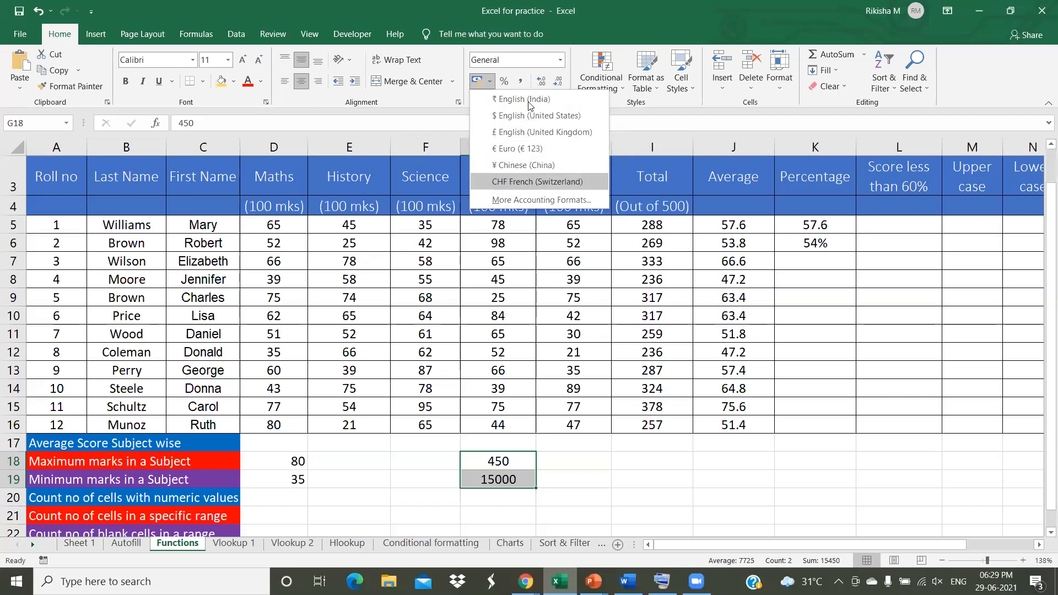
left_click(501, 100)
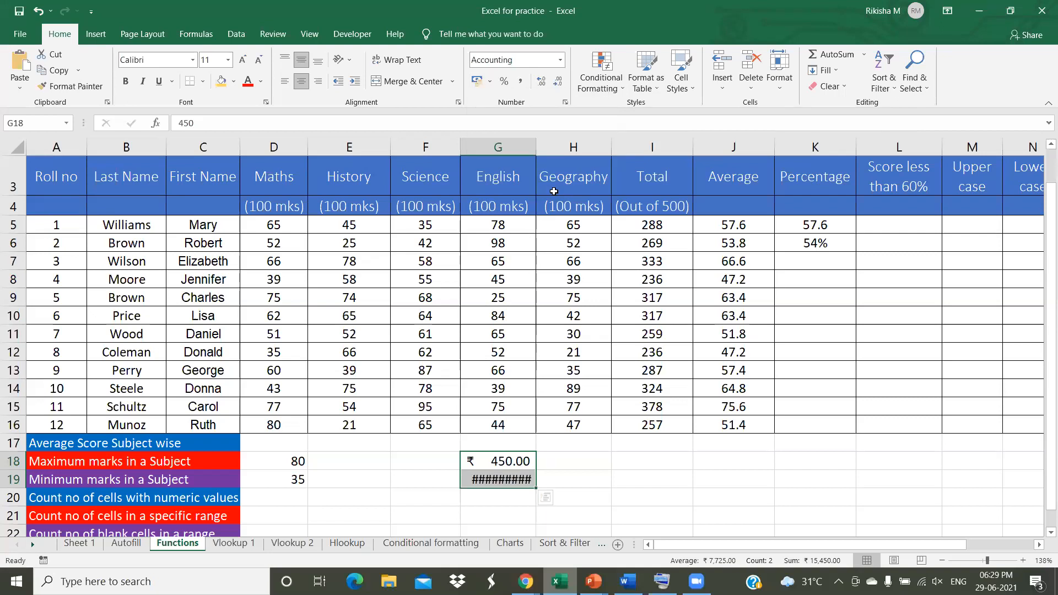
left_click_drag(546, 146, 550, 146)
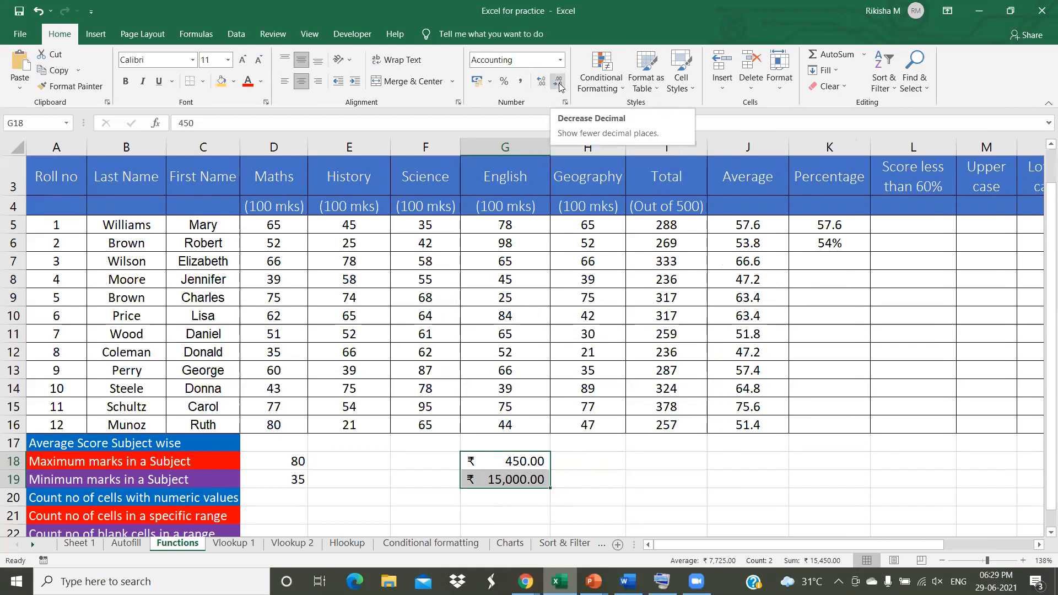
- Show the amounts in G18:G19 without decimals, both in rupee format and in comma style
left_click(558, 84)
left_click(558, 84)
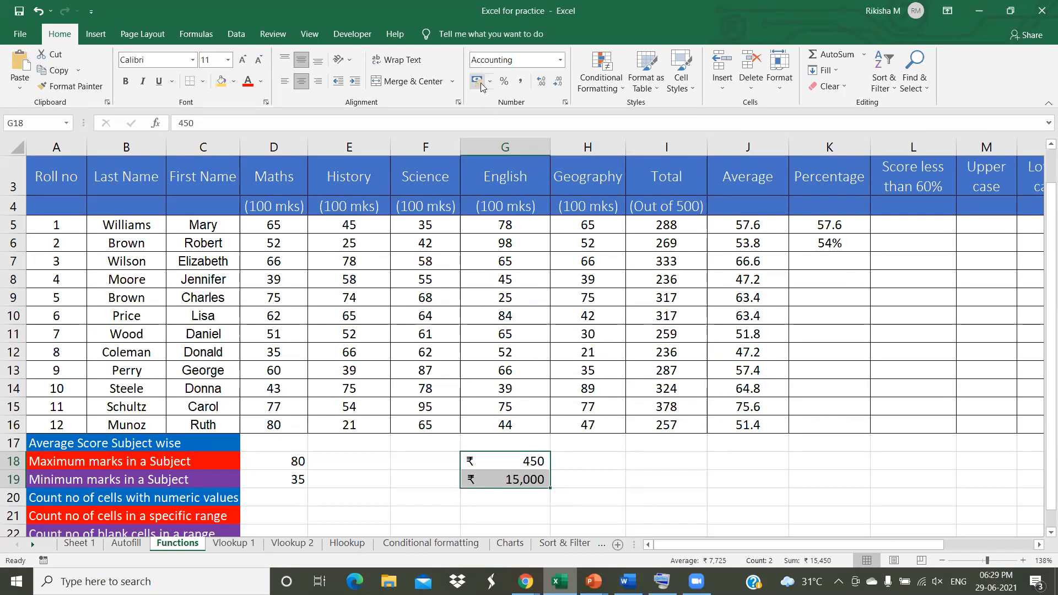
left_click(519, 83)
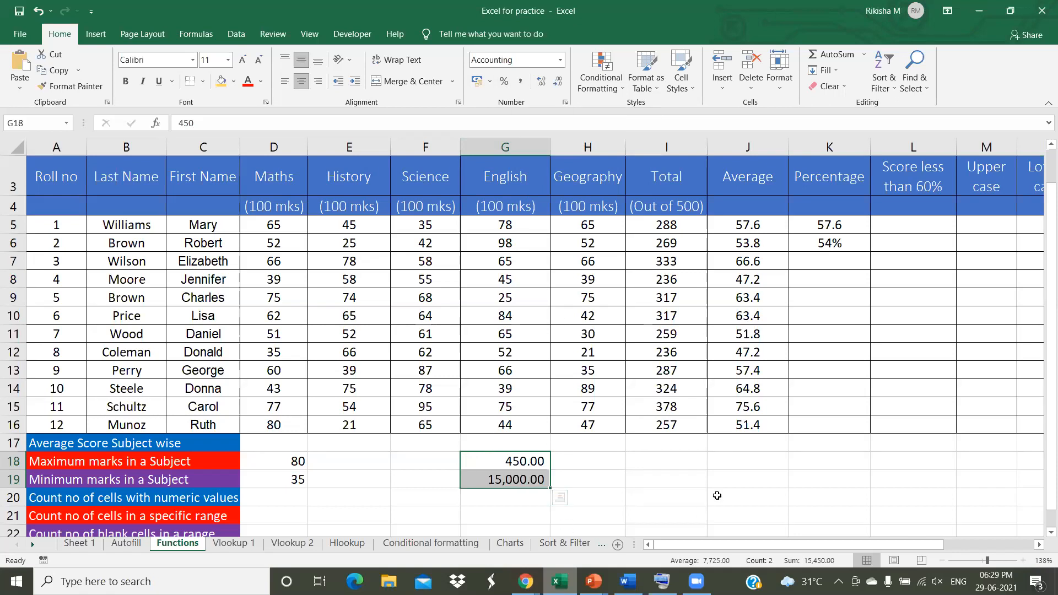
left_click(558, 81)
left_click(558, 82)
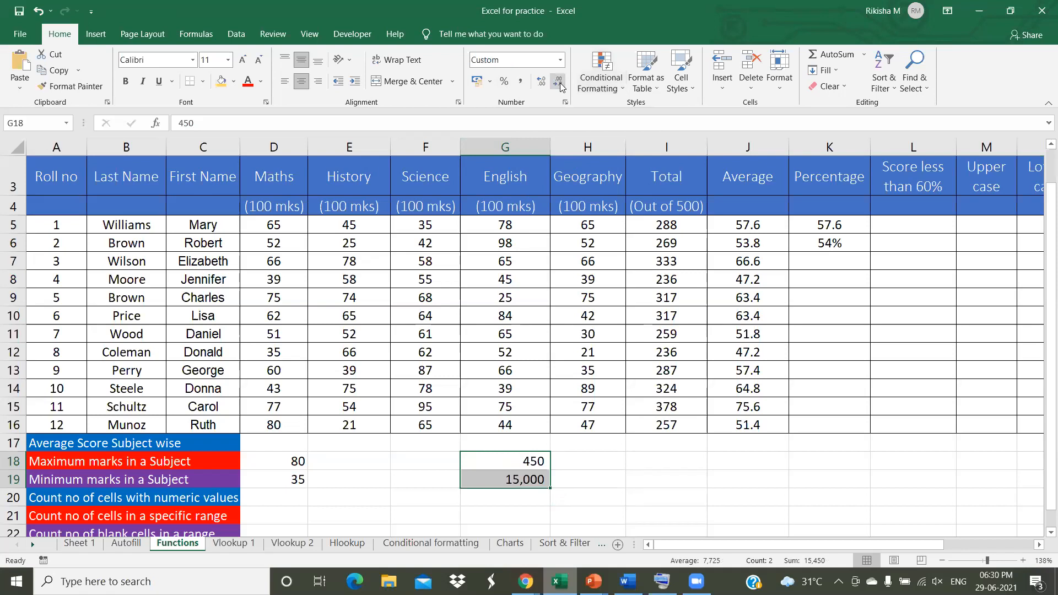
- Increase the amounts in G18:G19 to two decimal places and reduce them to none again
left_click(542, 82)
left_click(542, 82)
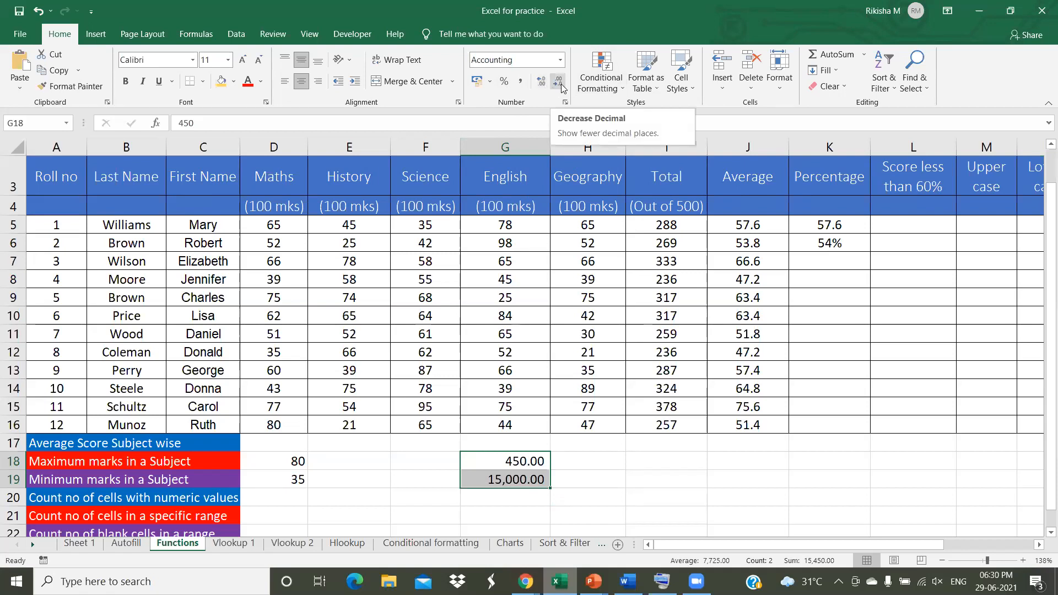
left_click(561, 84)
left_click(561, 84)
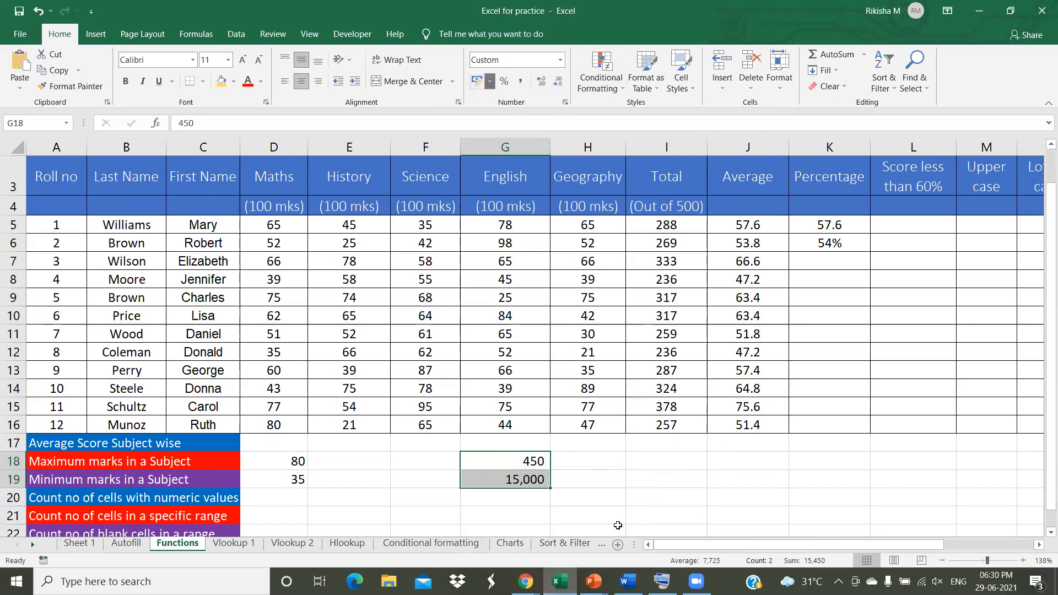
- Try the rupee and percent formats on G18:G19, and set both cells back to ₹ English (India) accounting format
left_click(498, 97)
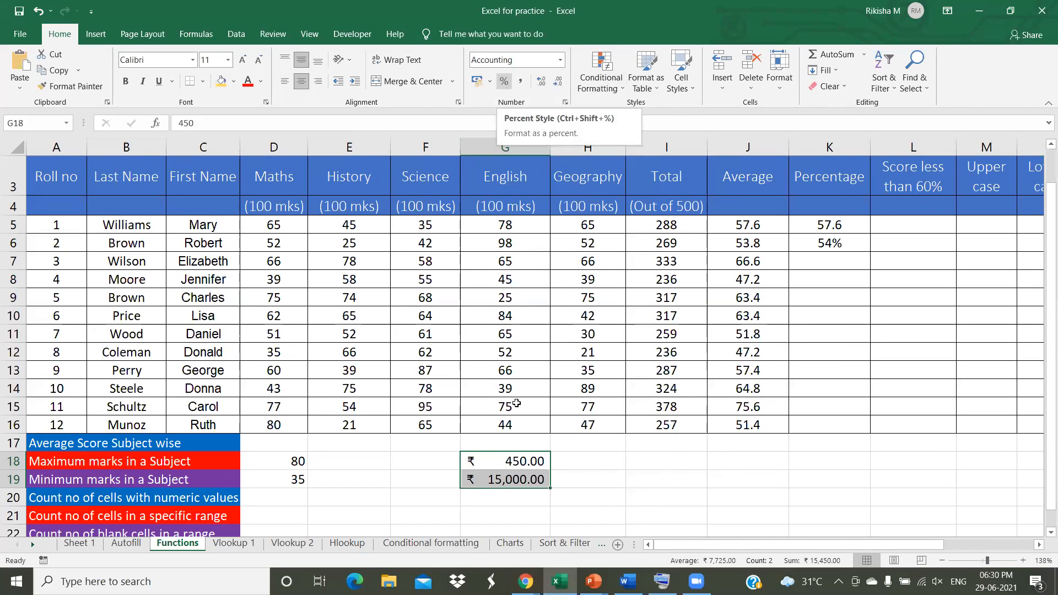
left_click(504, 84)
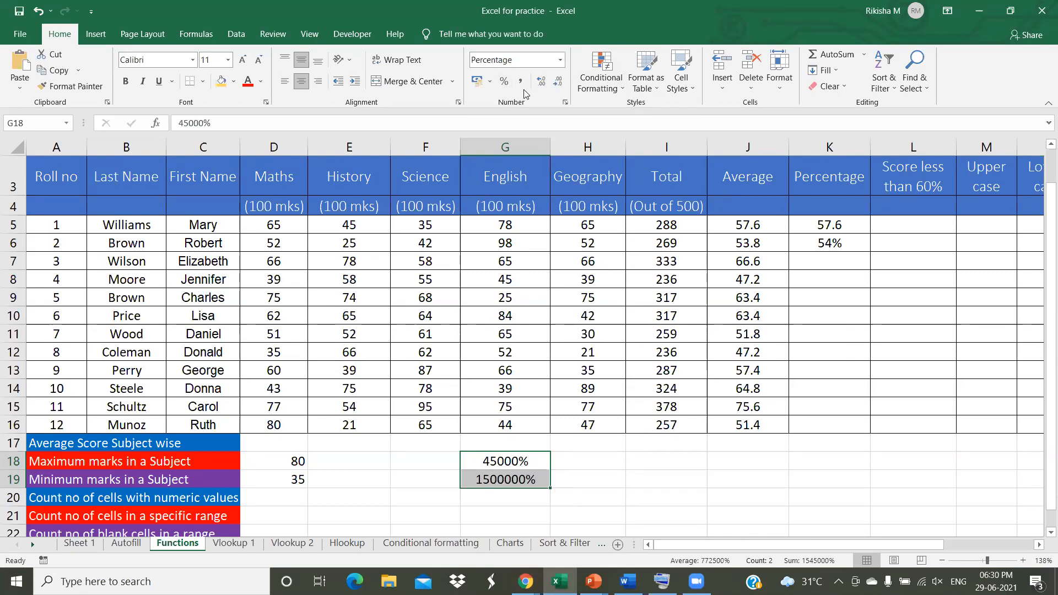
left_click(489, 81)
left_click(495, 100)
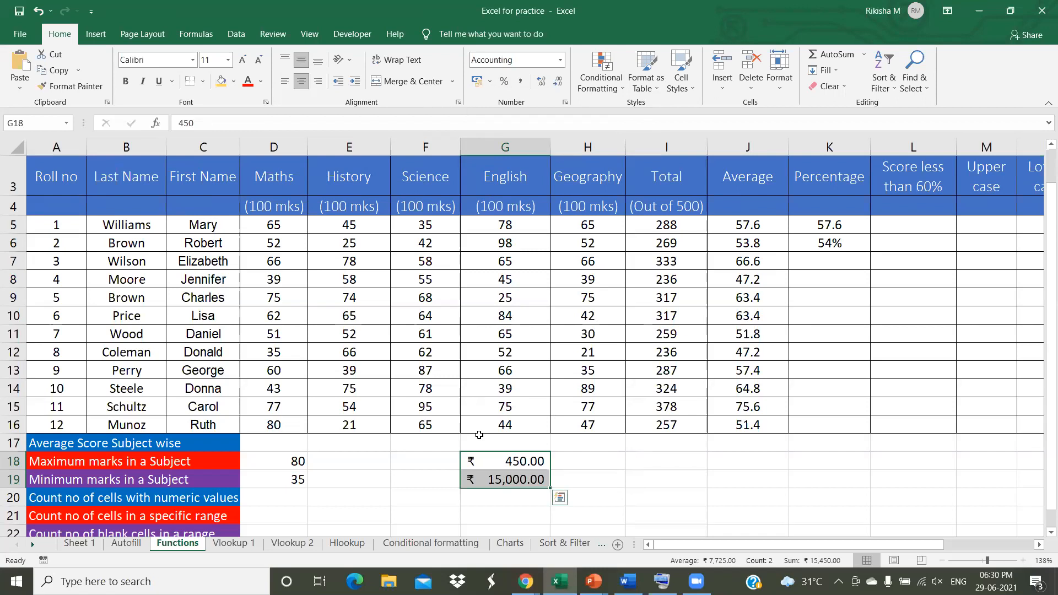
left_click(602, 485)
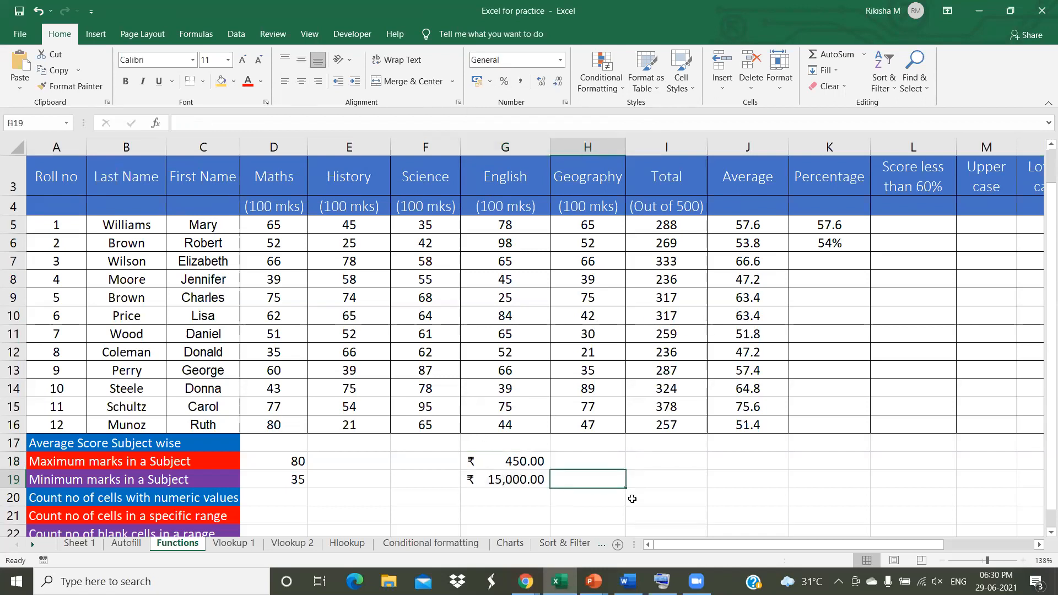
scroll(512, 477, "down", 2)
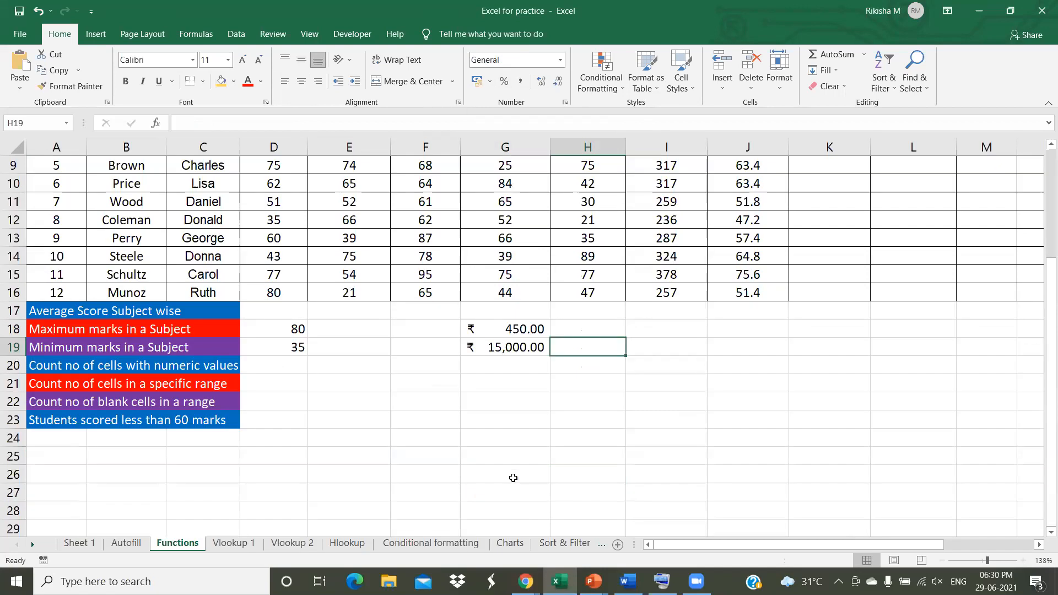
scroll(635, 504, "up", 1)
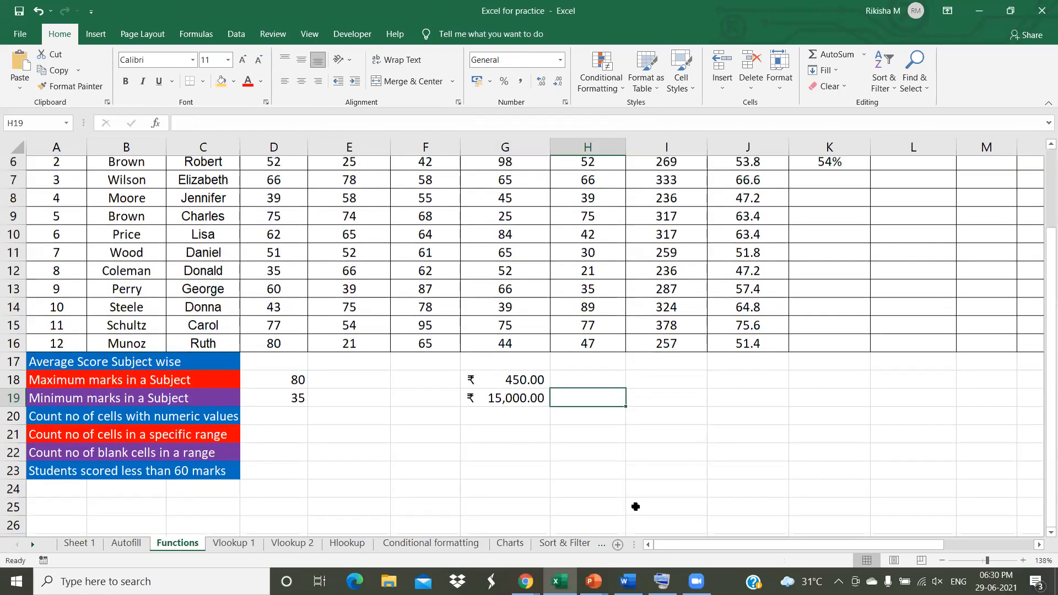
scroll(639, 506, "up", 1)
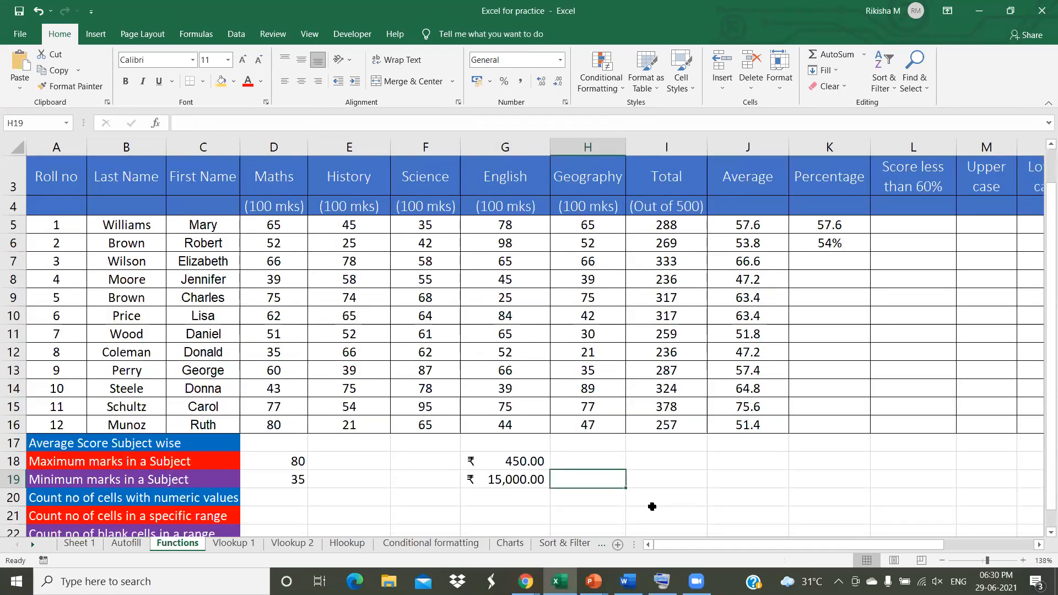